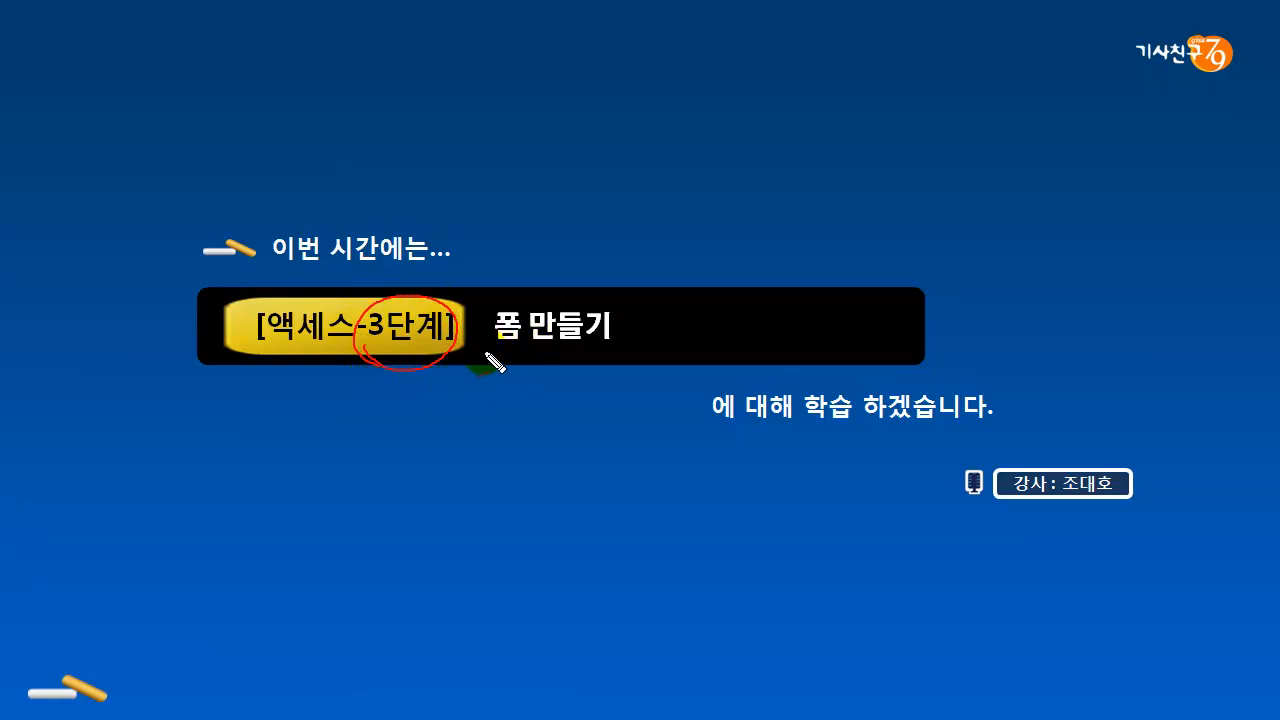
left_click_drag(487, 352, 596, 358)
key("Escape")
key("Page_Down")
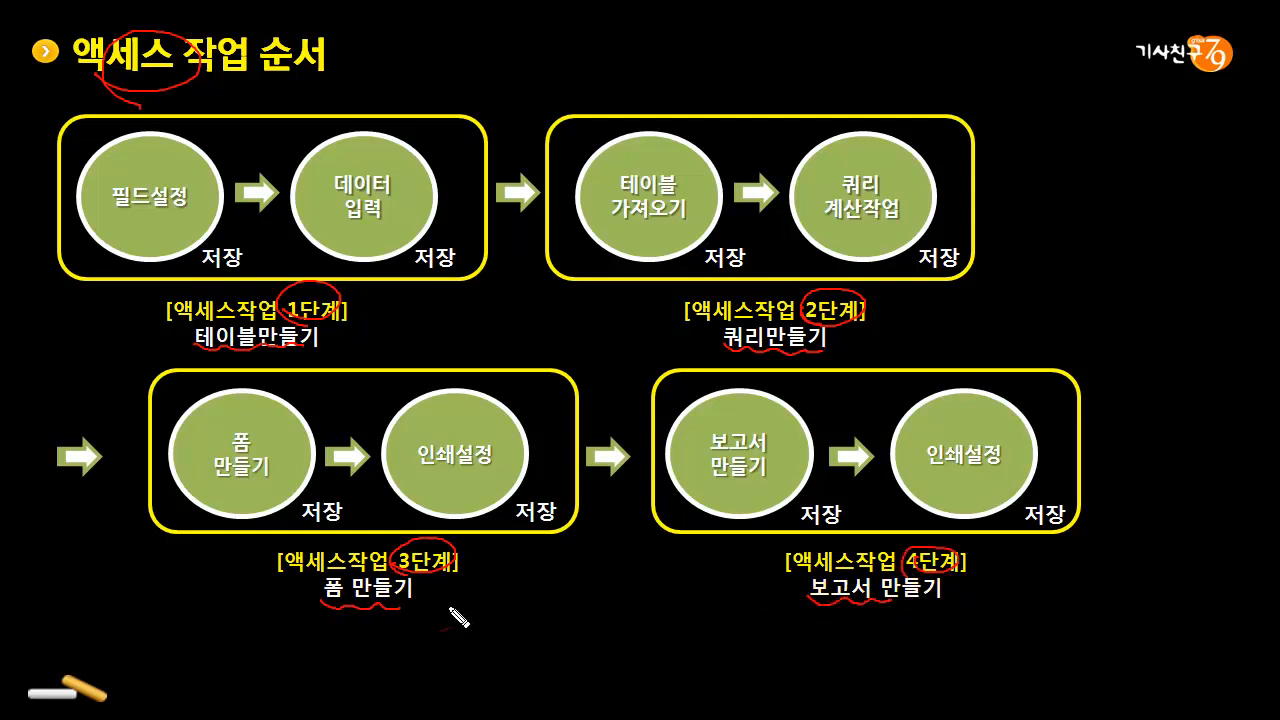
left_click_drag(434, 630, 775, 630)
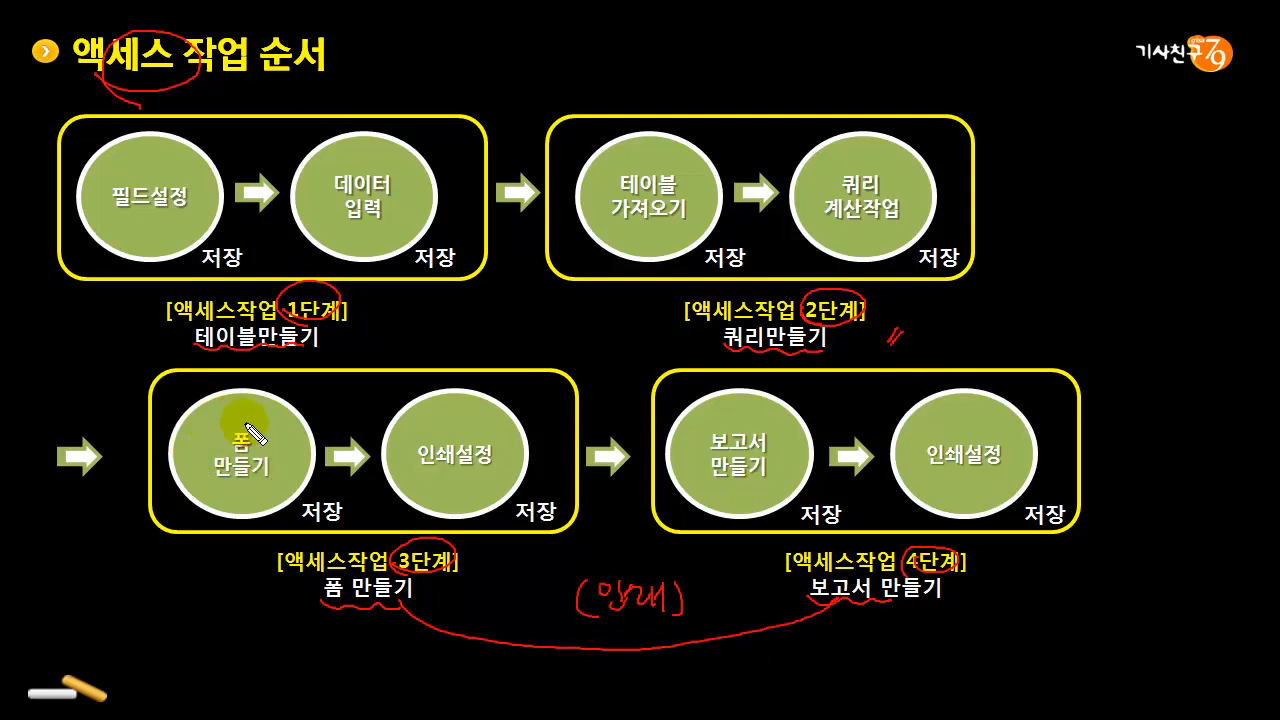
mouse_move(238, 420)
left_mouse_down()
mouse_move(205, 497)
mouse_move(285, 425)
mouse_move(212, 430)
left_mouse_up()
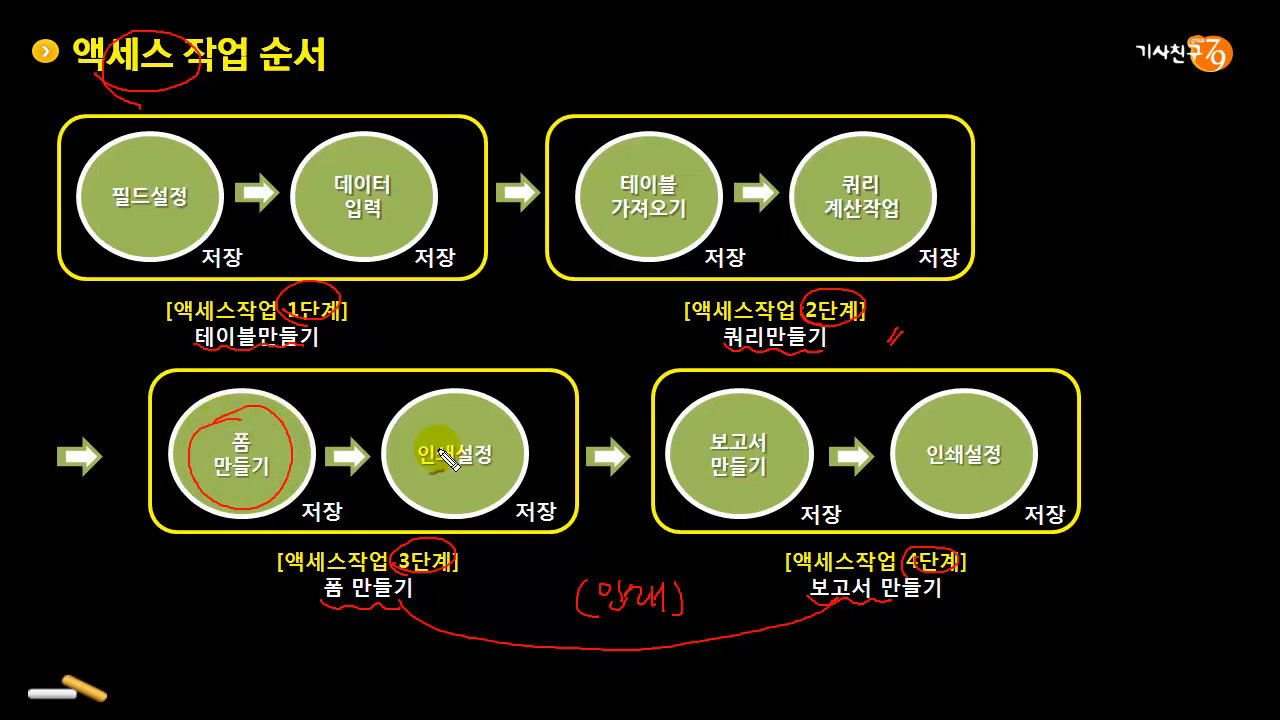
mouse_move(466, 432)
left_mouse_down()
mouse_move(433, 440)
mouse_move(500, 443)
mouse_move(440, 432)
left_mouse_up()
mouse_move(270, 420)
left_mouse_down()
mouse_move(366, 408)
mouse_move(433, 442)
left_mouse_up()
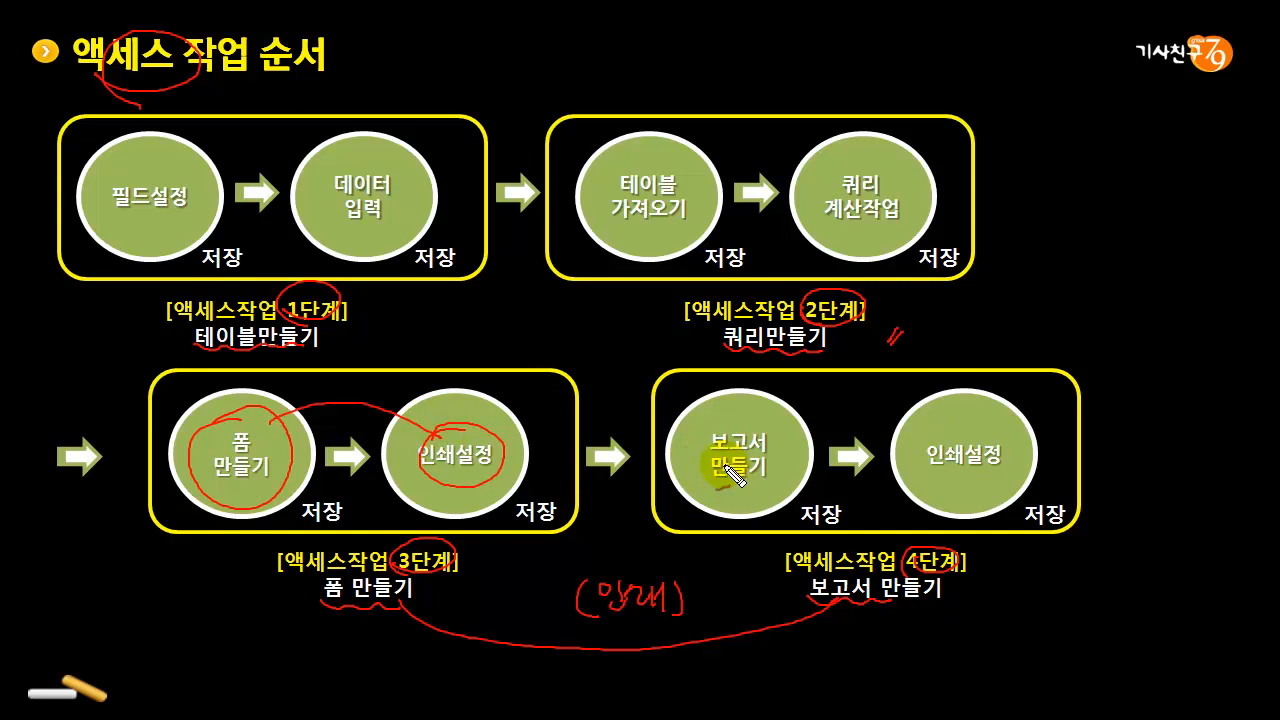
key("Escape")
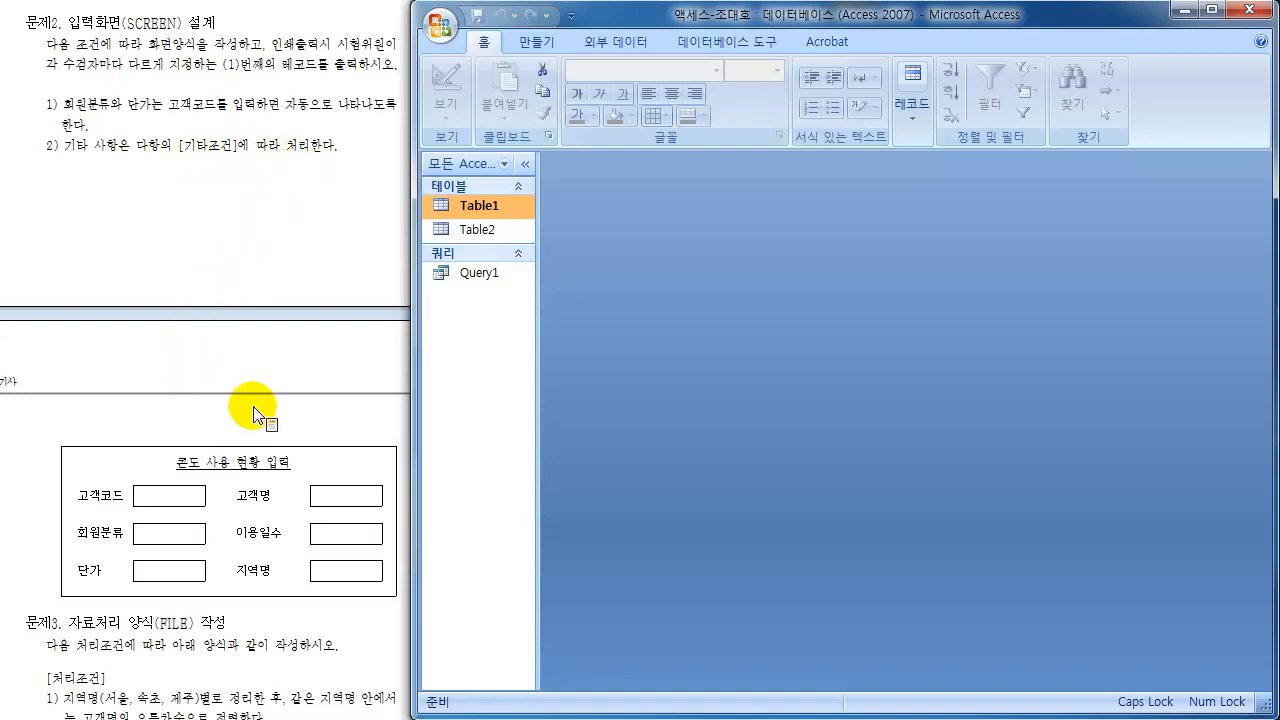
- Examine the layout, title and field labels of the 콘도 사용 현황 입력 screen in the exam document
left_click(139, 659)
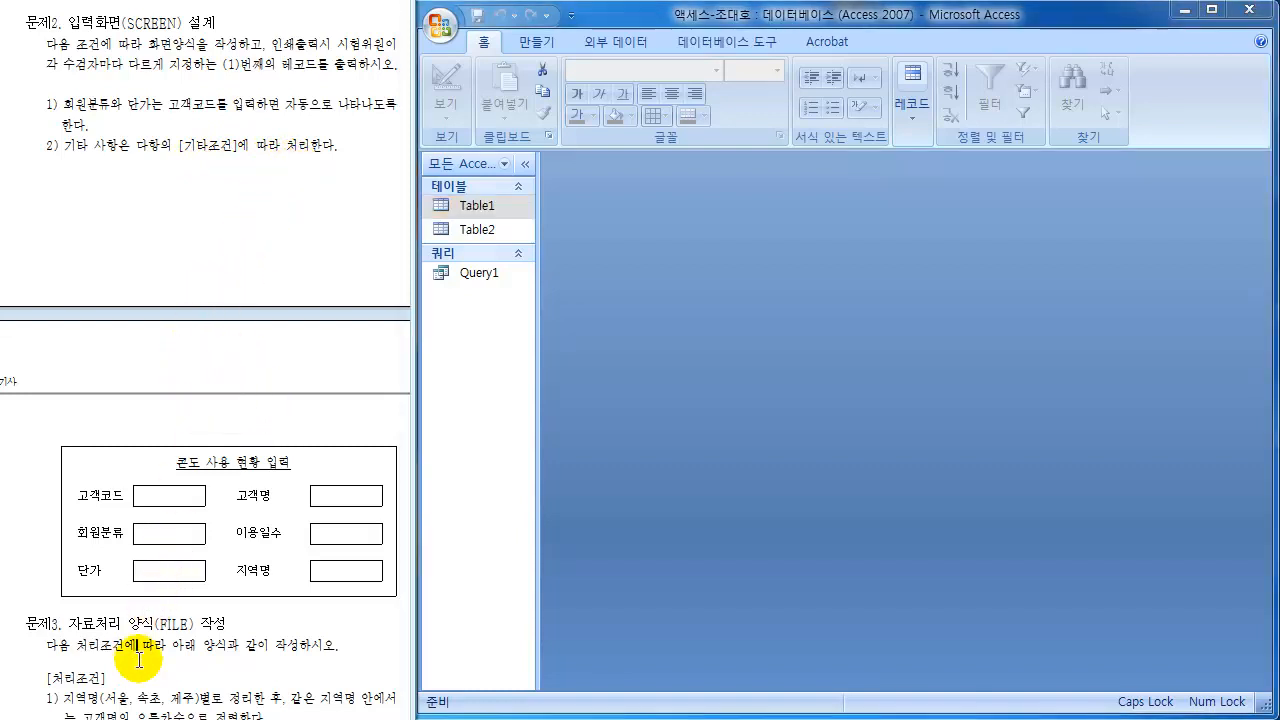
scroll(139, 659, "down", 5)
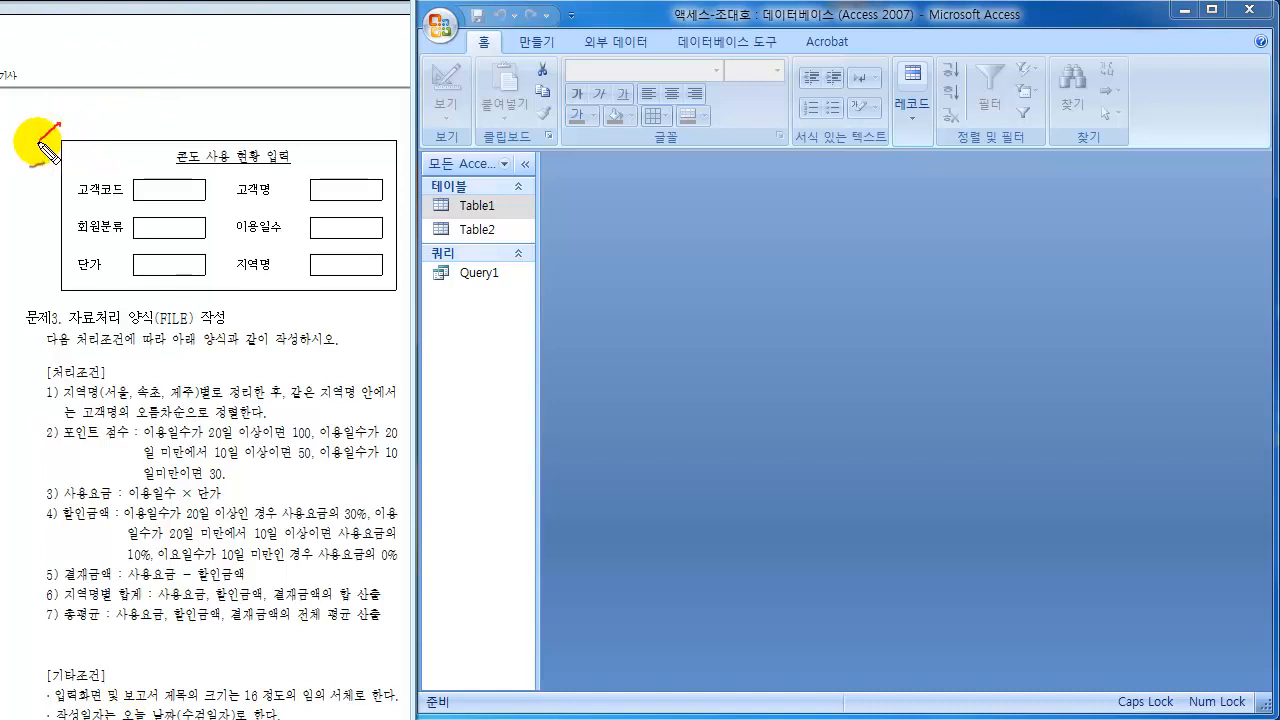
left_click_drag(44, 120, 94, 120)
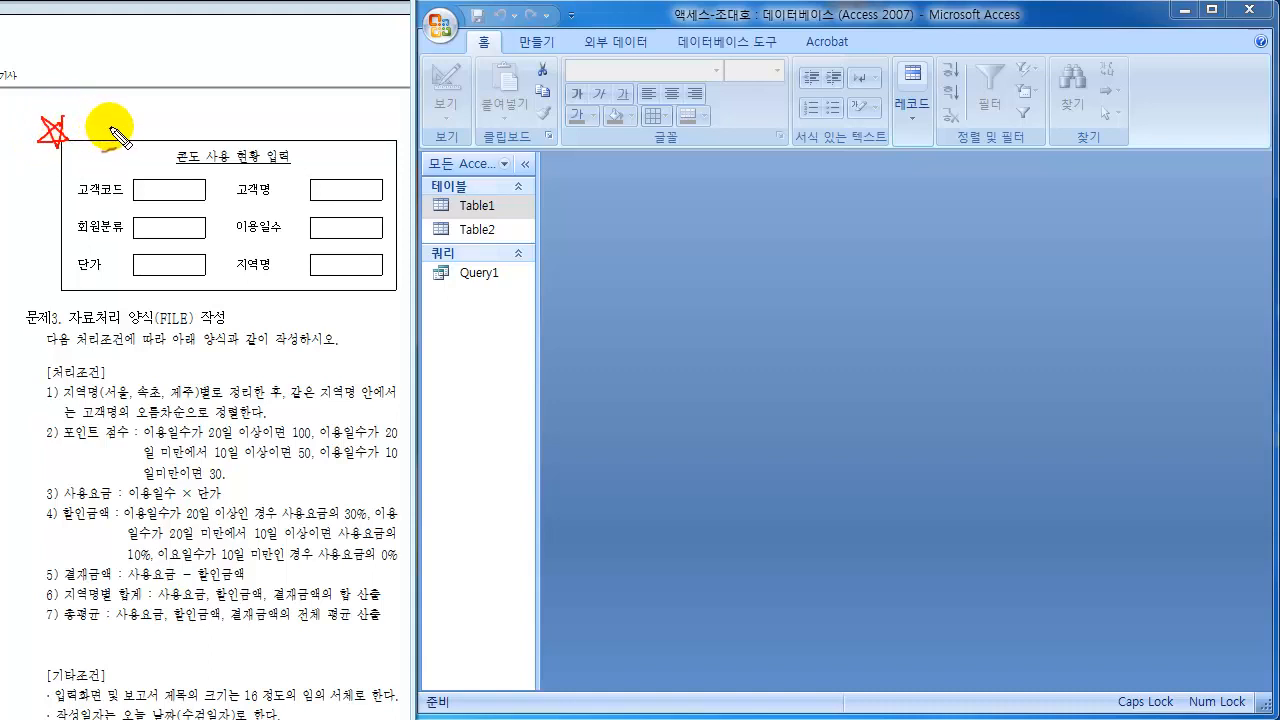
mouse_move(74, 104)
left_mouse_down()
mouse_move(93, 147)
mouse_move(98, 134)
mouse_move(152, 130)
mouse_move(148, 148)
mouse_move(167, 137)
left_mouse_up()
mouse_move(176, 134)
left_mouse_down()
mouse_move(190, 132)
mouse_move(177, 108)
mouse_move(190, 118)
mouse_move(202, 102)
mouse_move(232, 118)
mouse_move(312, 100)
mouse_move(340, 146)
mouse_move(364, 132)
left_mouse_up()
left_click_drag(332, 74, 338, 94)
mouse_move(330, 95)
left_mouse_down()
mouse_move(348, 89)
mouse_move(352, 109)
mouse_move(357, 86)
mouse_move(371, 103)
mouse_move(386, 86)
left_mouse_up()
left_click_drag(386, 80, 403, 95)
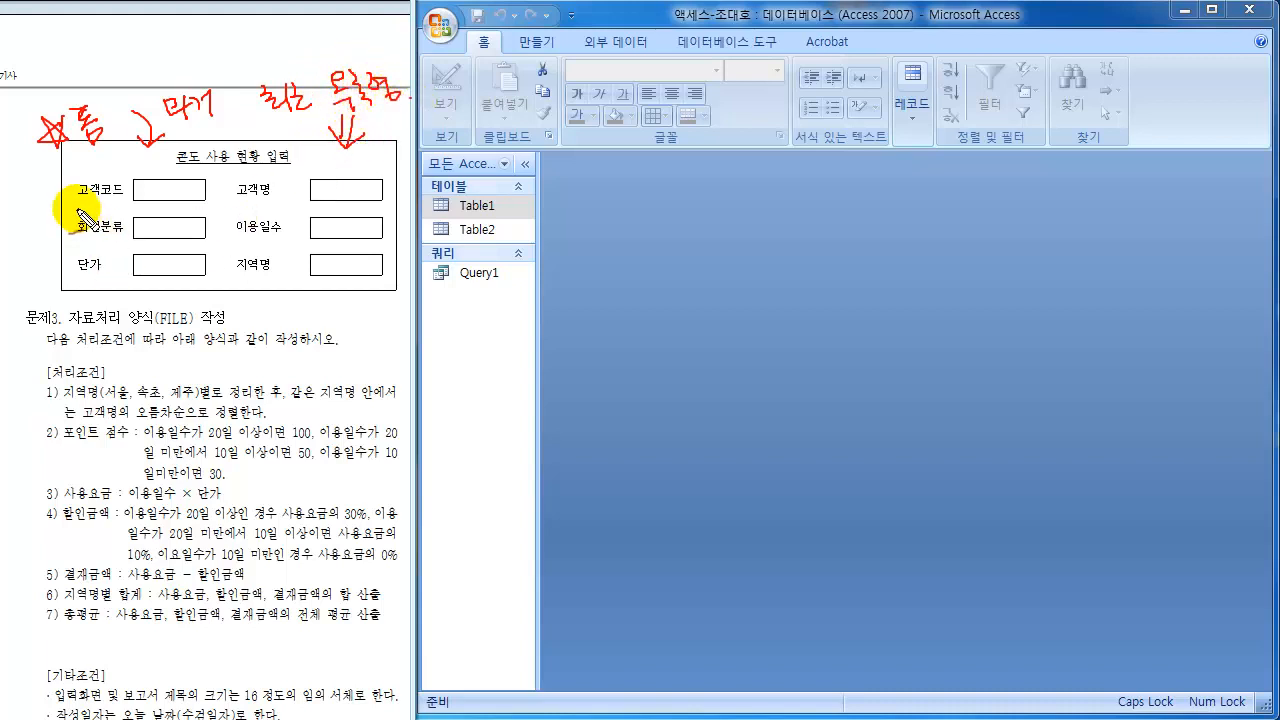
mouse_move(74, 163)
left_mouse_down()
mouse_move(57, 192)
mouse_move(88, 295)
left_mouse_up()
mouse_move(372, 172)
left_mouse_down()
mouse_move(412, 232)
mouse_move(385, 298)
left_mouse_up()
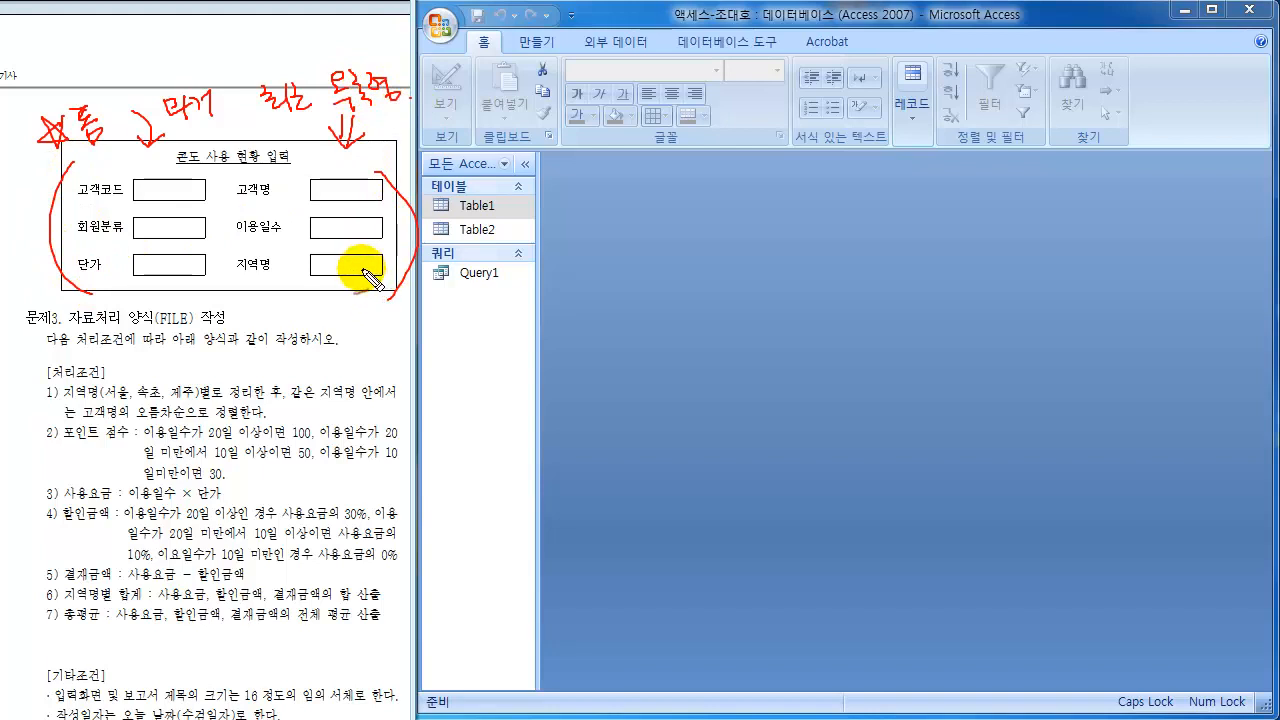
mouse_move(284, 318)
left_mouse_down()
mouse_move(283, 276)
mouse_move(296, 290)
left_mouse_up()
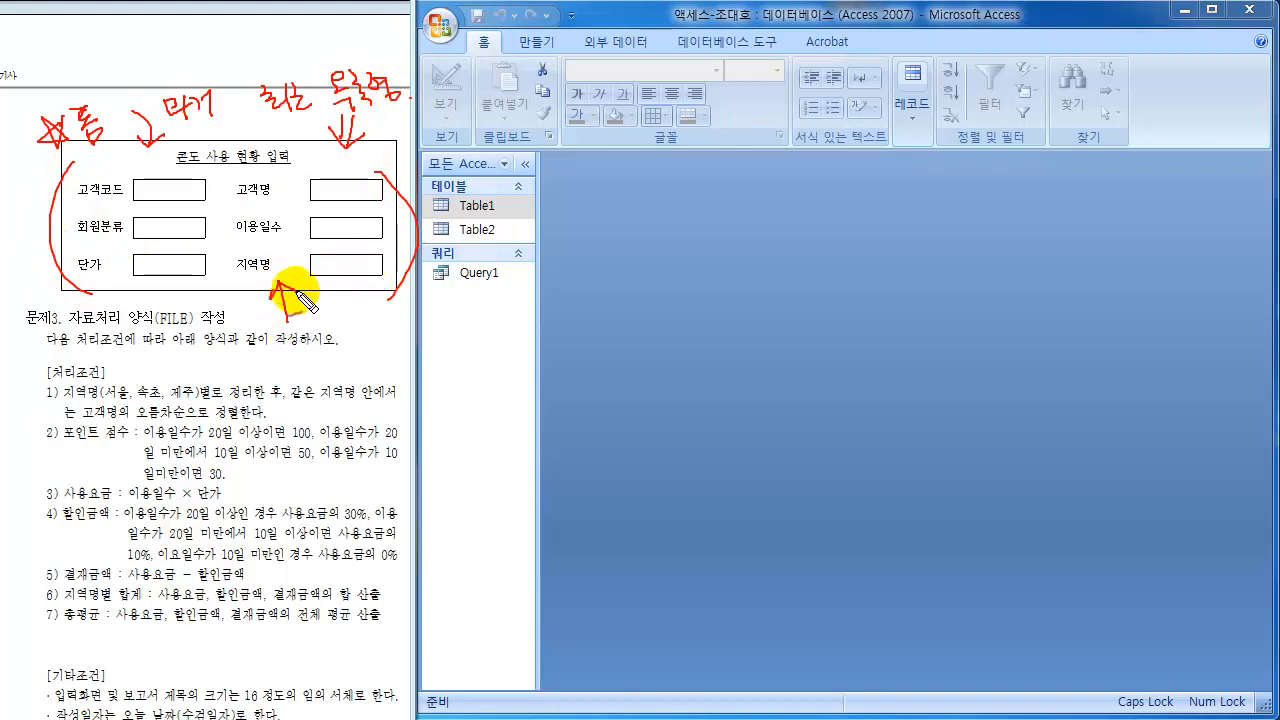
mouse_move(394, 86)
left_mouse_down()
mouse_move(351, 77)
mouse_move(405, 85)
left_mouse_up()
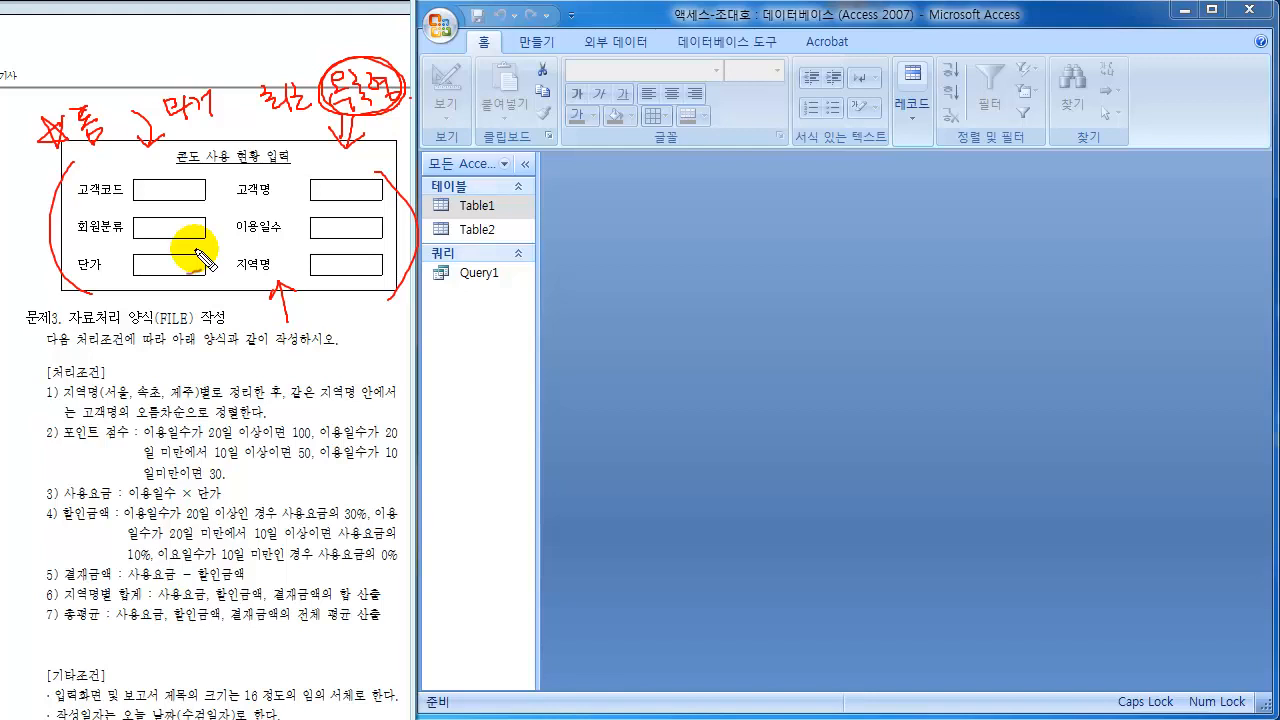
key("Escape")
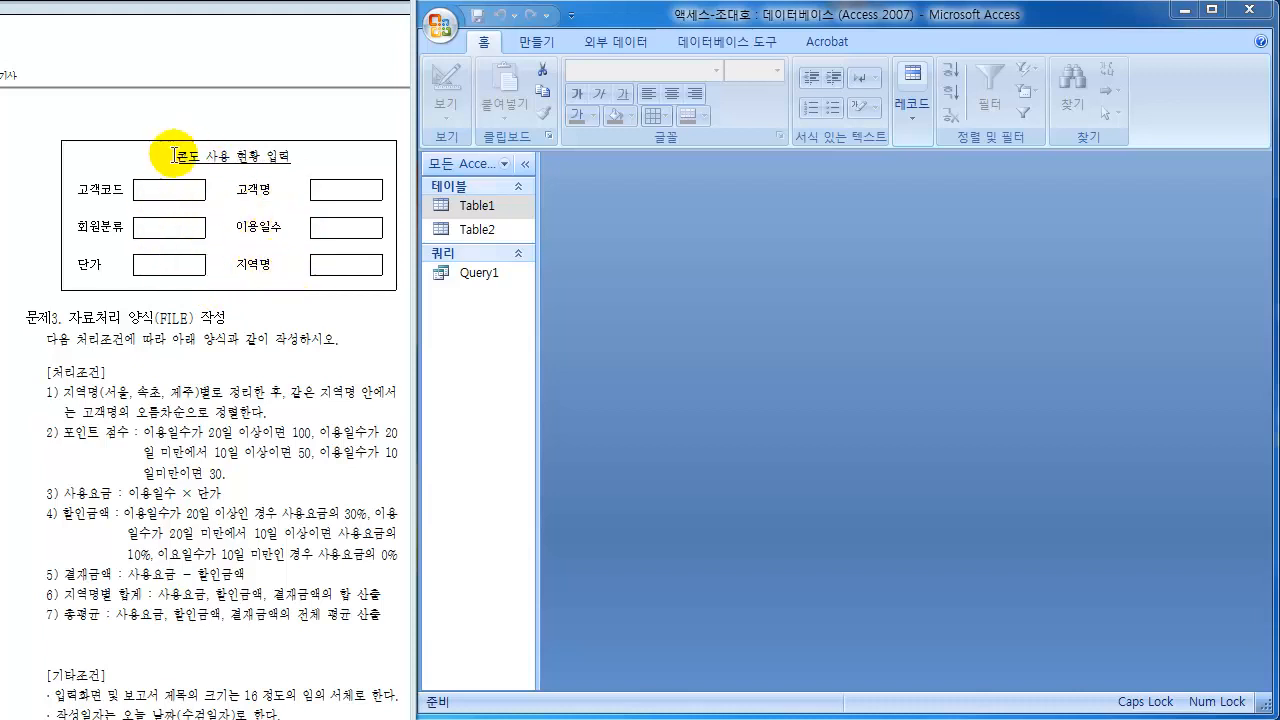
- Open Table1 to compare its fields with those required on the 콘도 사용 현황 입력 screen, and close the table
left_click(469, 206)
double_click(469, 206)
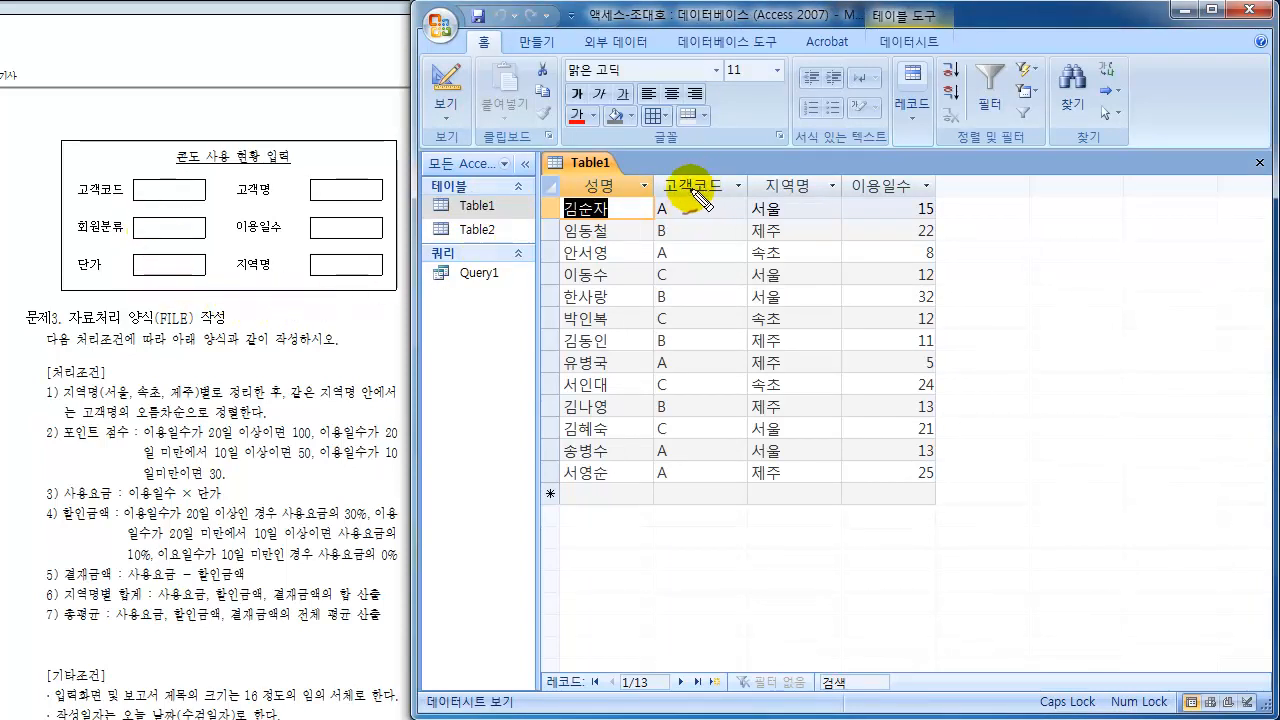
mouse_move(700, 198)
left_mouse_down()
mouse_move(712, 168)
mouse_move(665, 192)
left_mouse_up()
mouse_move(78, 202)
left_mouse_down()
mouse_move(138, 190)
mouse_move(101, 208)
left_mouse_up()
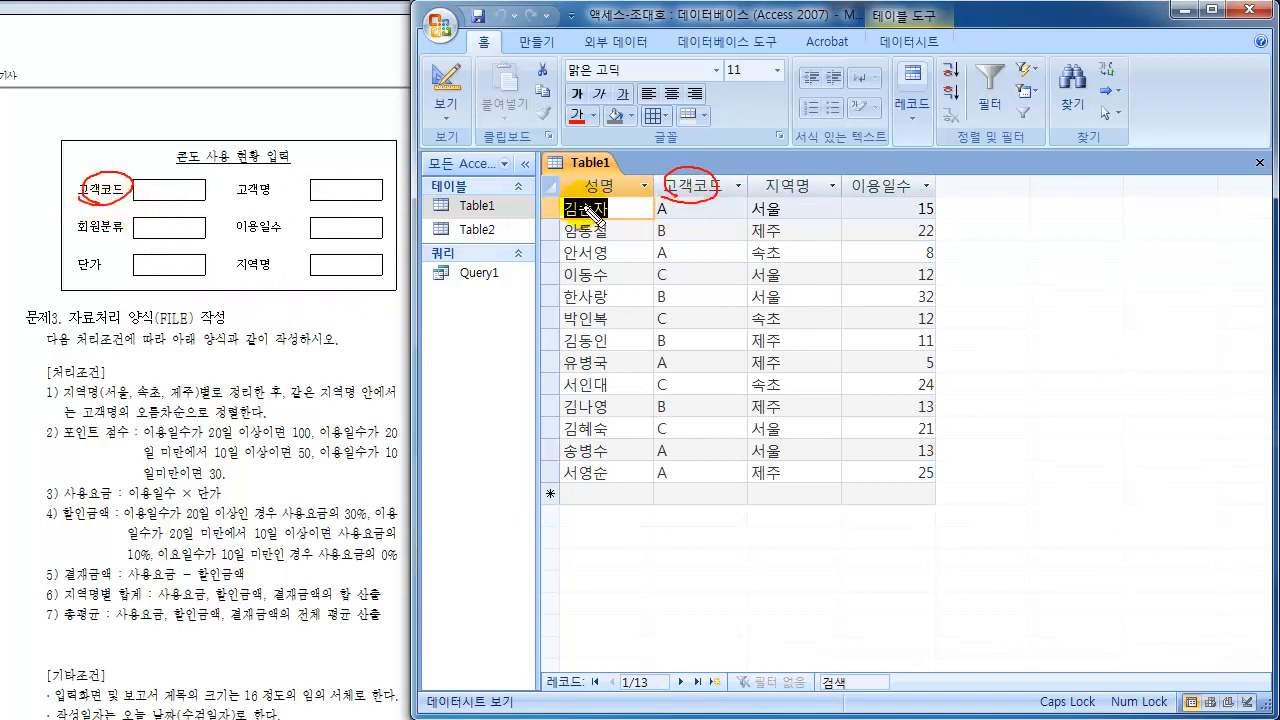
mouse_move(242, 182)
left_mouse_down()
mouse_move(290, 193)
mouse_move(258, 208)
left_mouse_up()
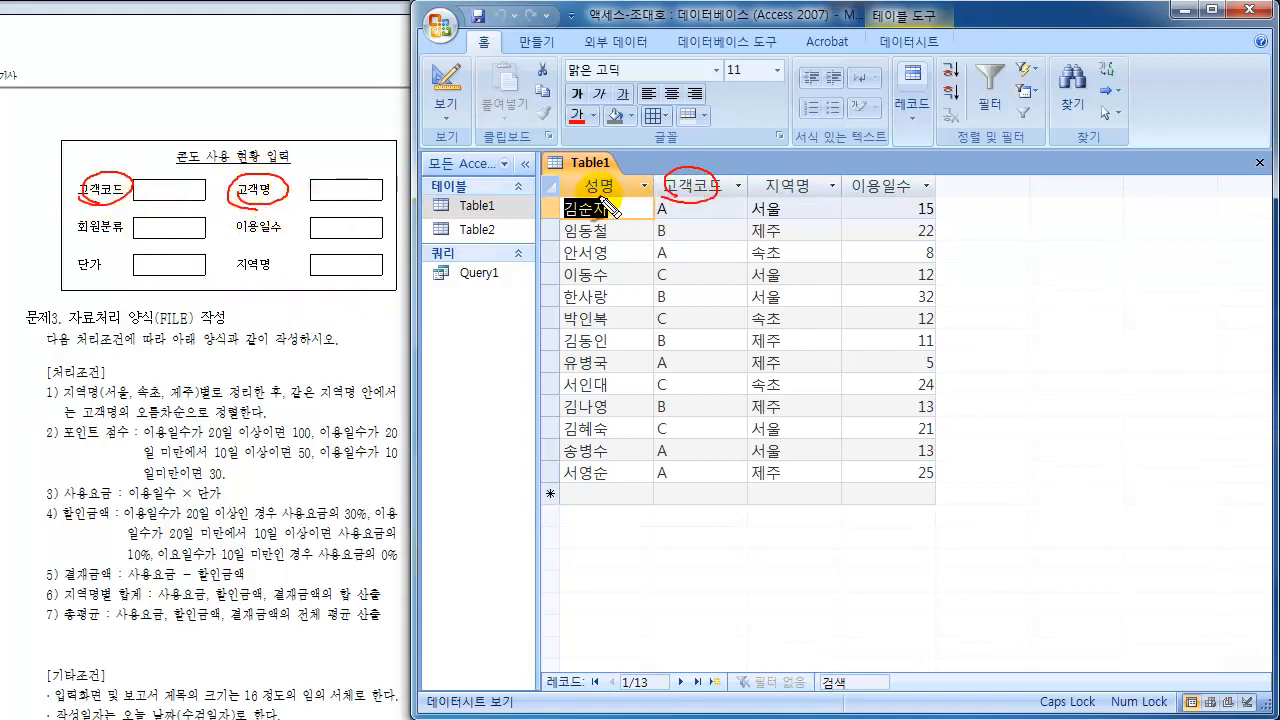
mouse_move(574, 191)
left_mouse_down()
mouse_move(597, 197)
mouse_move(577, 181)
left_mouse_up()
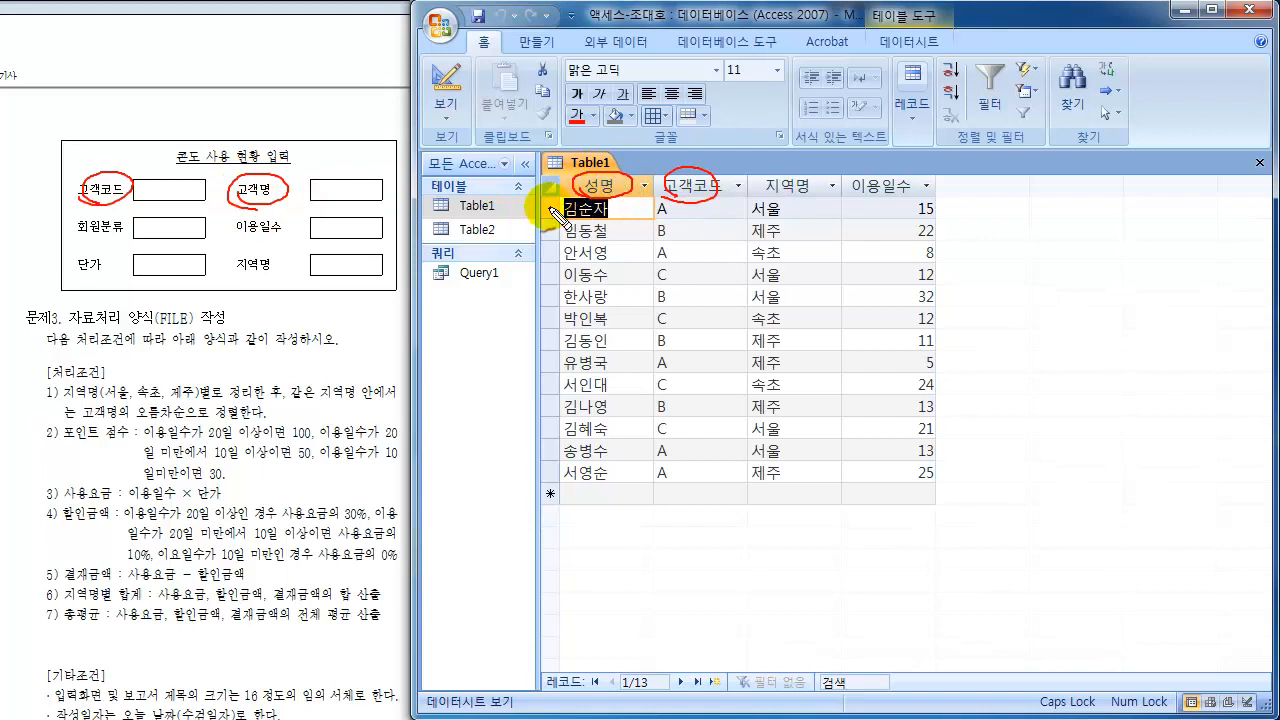
left_click_drag(86, 223, 140, 230)
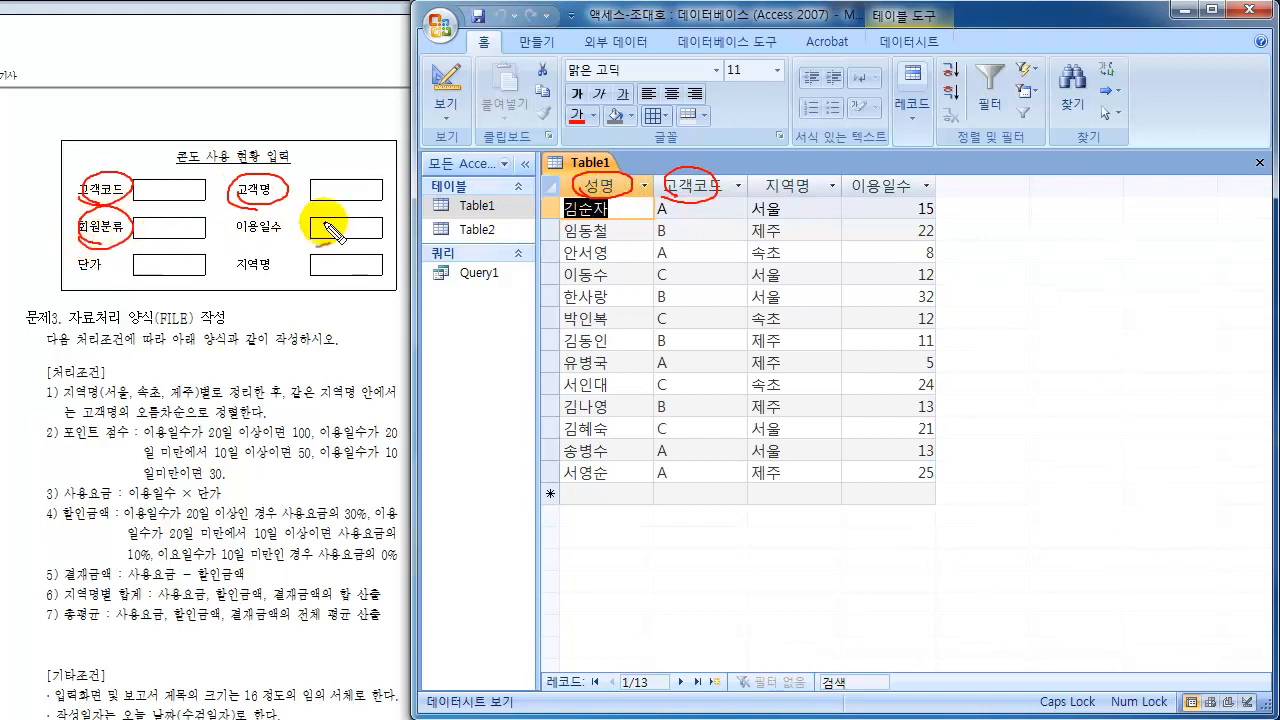
left_click_drag(803, 190, 903, 182)
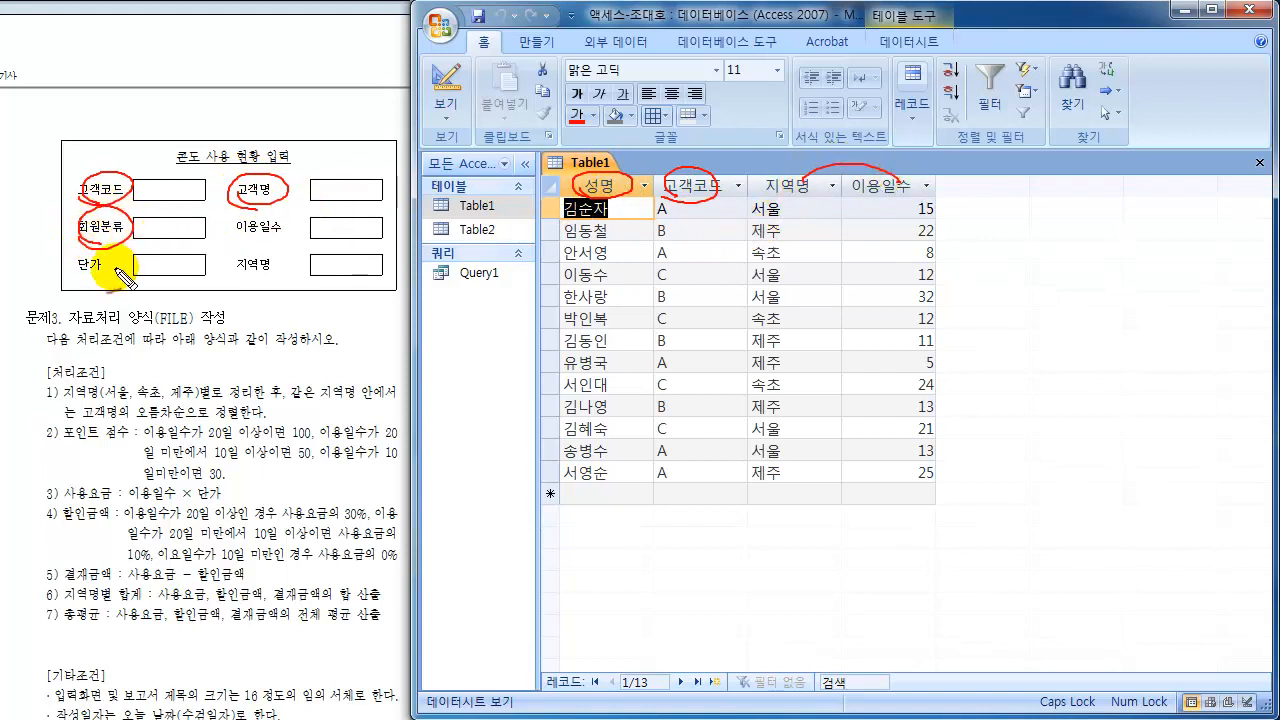
mouse_move(238, 239)
left_mouse_down()
mouse_move(278, 212)
mouse_move(250, 244)
left_mouse_up()
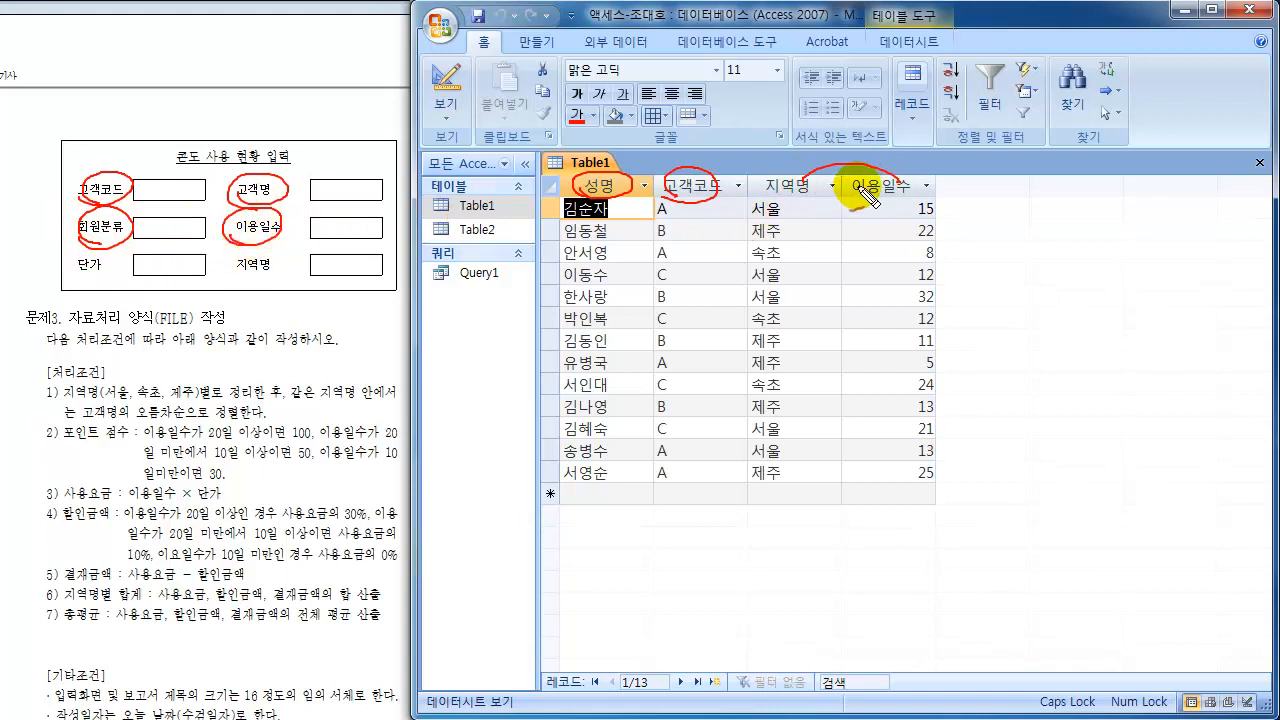
left_click_drag(851, 186, 871, 189)
mouse_move(242, 270)
left_mouse_down()
mouse_move(297, 275)
mouse_move(236, 256)
left_mouse_up()
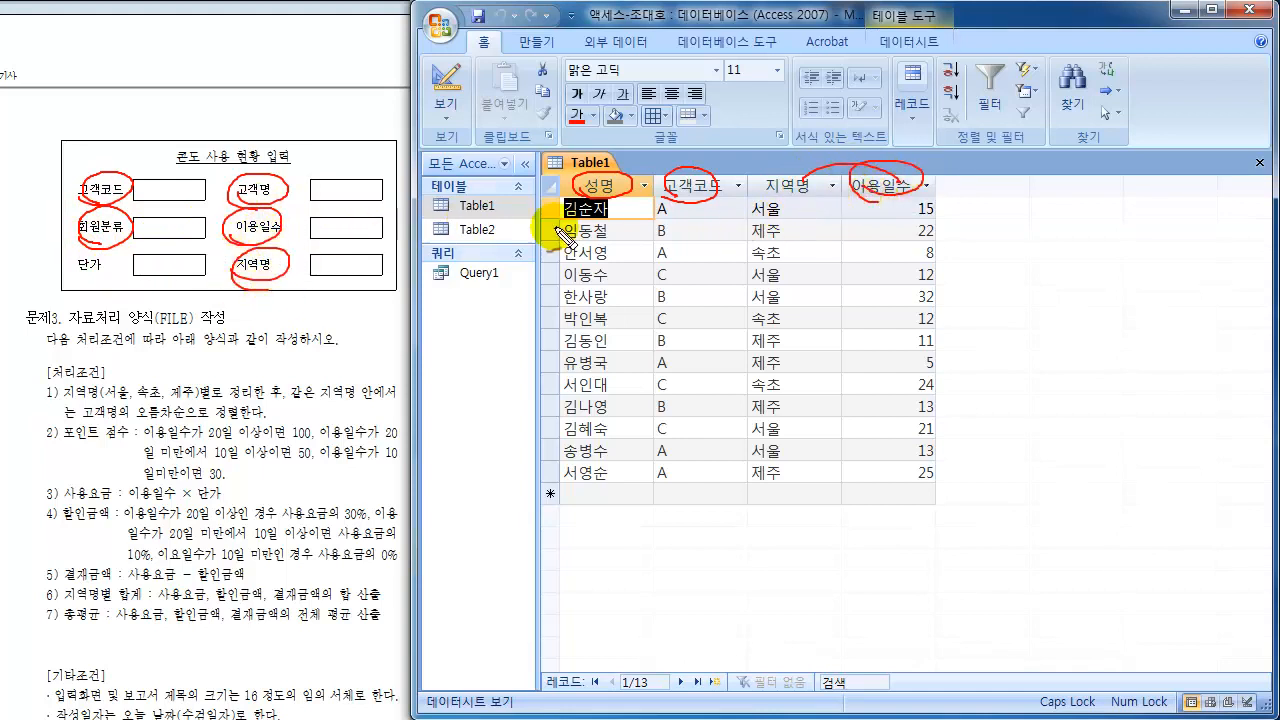
mouse_move(758, 188)
left_mouse_down()
mouse_move(835, 172)
mouse_move(775, 208)
left_mouse_up()
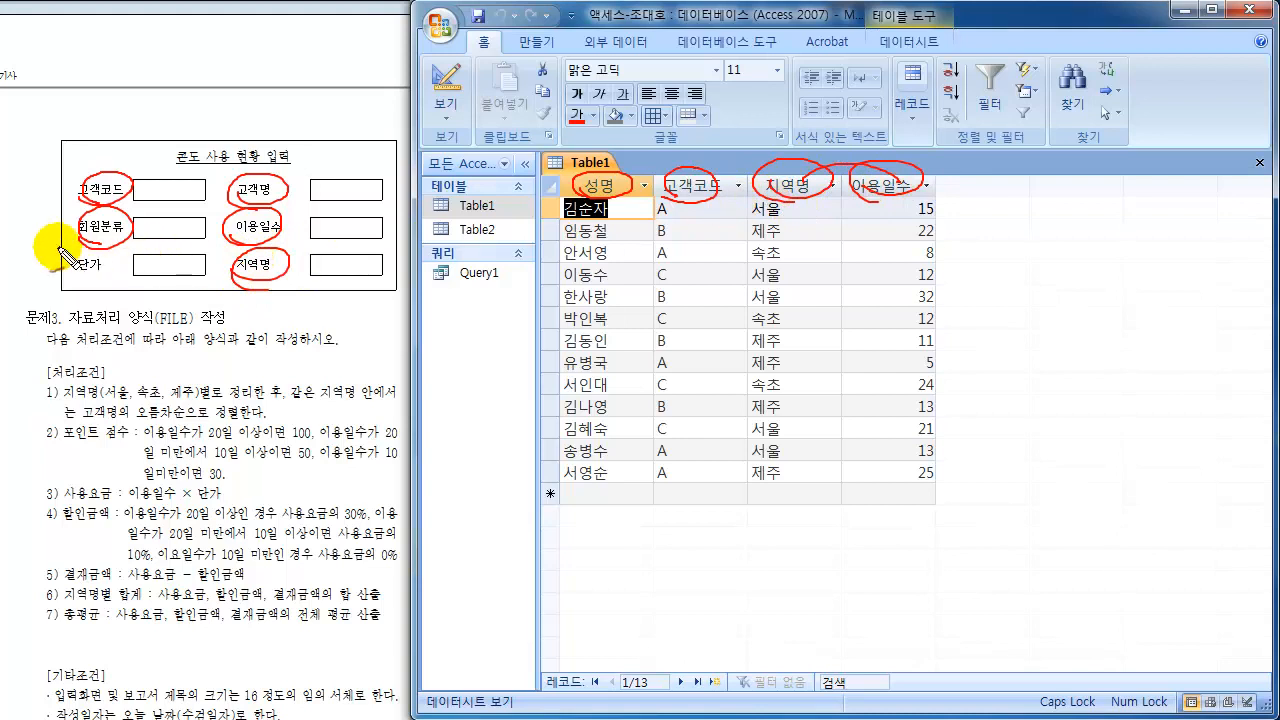
mouse_move(92, 233)
left_mouse_down()
mouse_move(131, 214)
mouse_move(78, 246)
mouse_move(96, 256)
left_mouse_up()
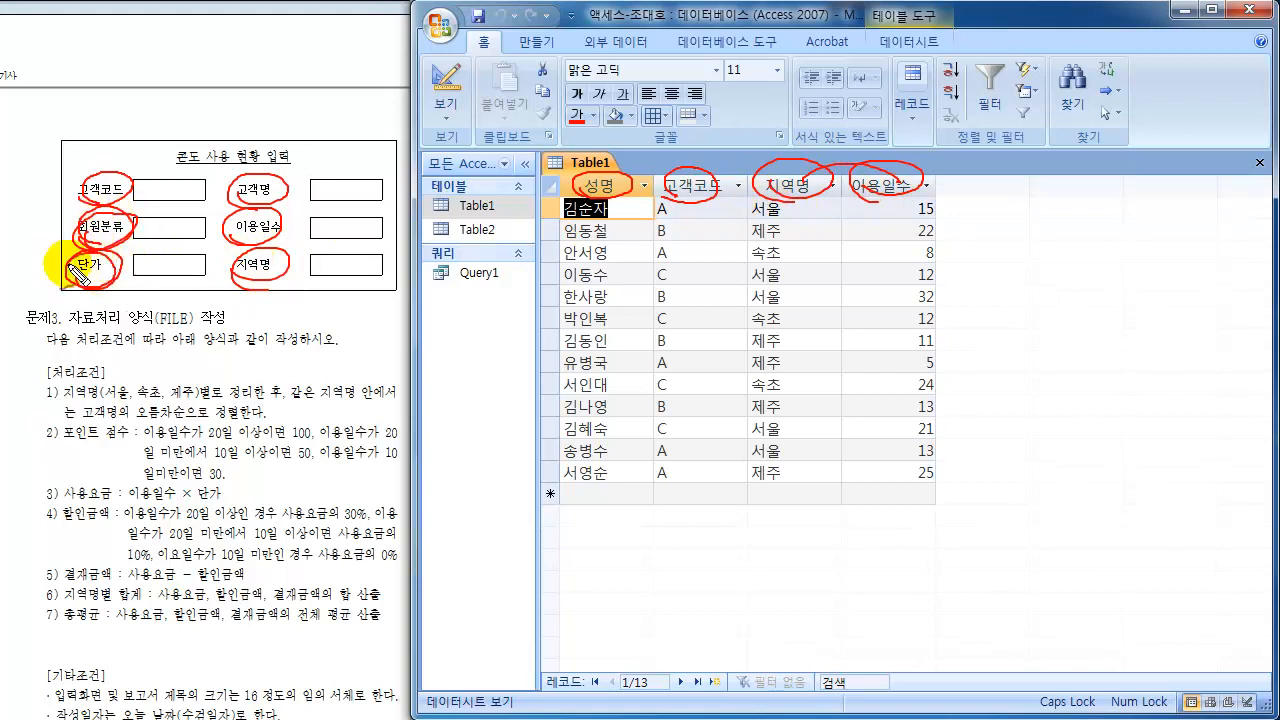
mouse_move(610, 178)
left_mouse_down()
mouse_move(731, 143)
mouse_move(878, 188)
left_mouse_up()
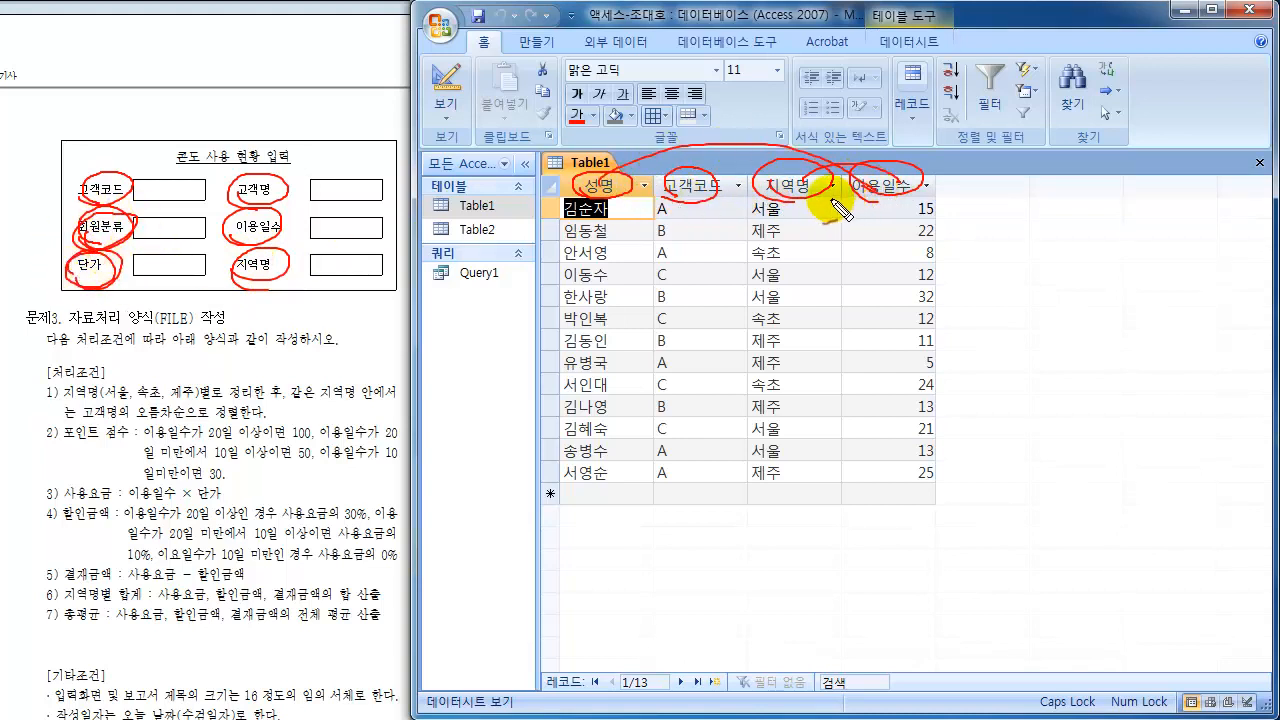
mouse_move(335, 104)
left_mouse_down()
mouse_move(326, 137)
mouse_move(345, 106)
left_mouse_up()
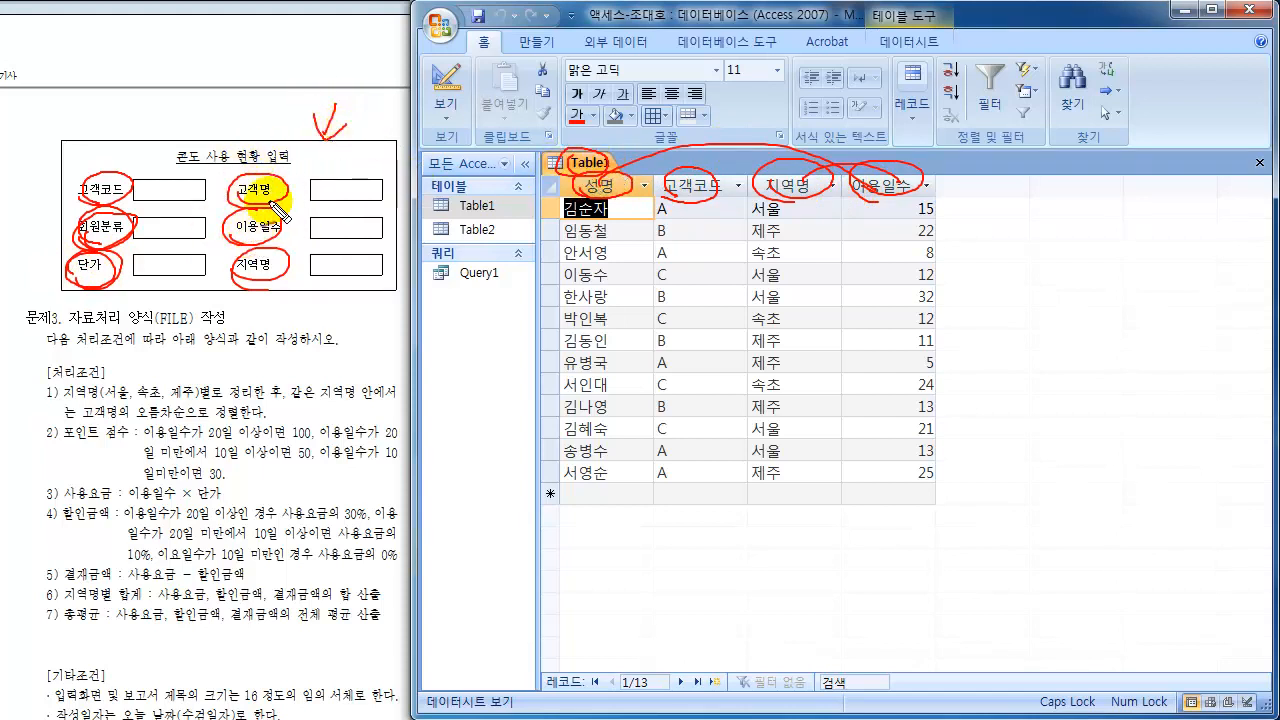
key("Escape")
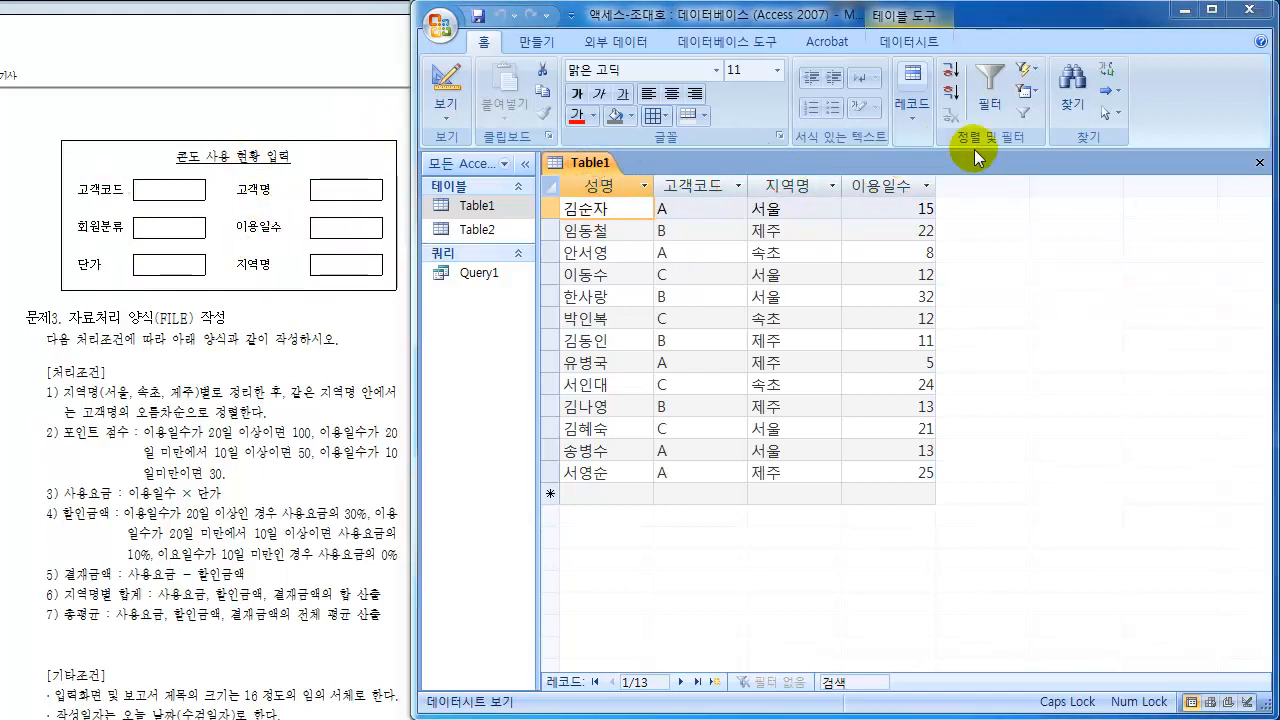
left_click(1262, 164)
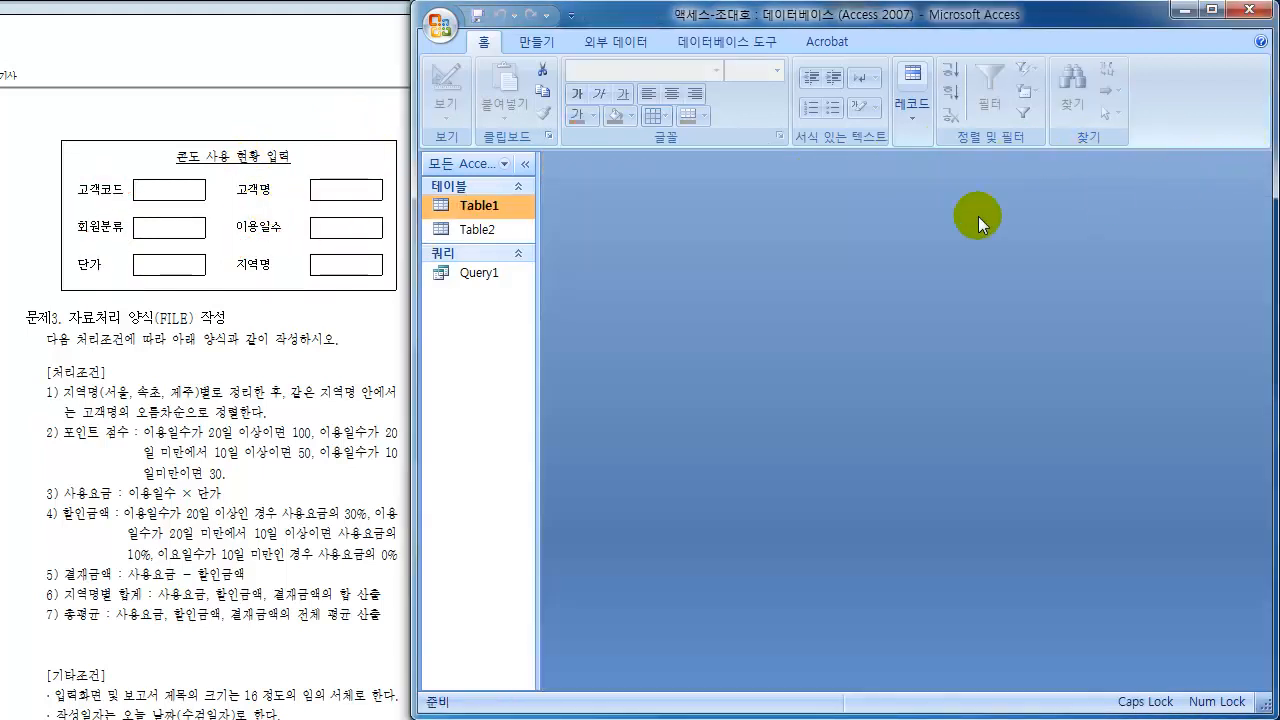
- Open Table2 to check it for the remaining fields of the input screen, and close the table
double_click(503, 229)
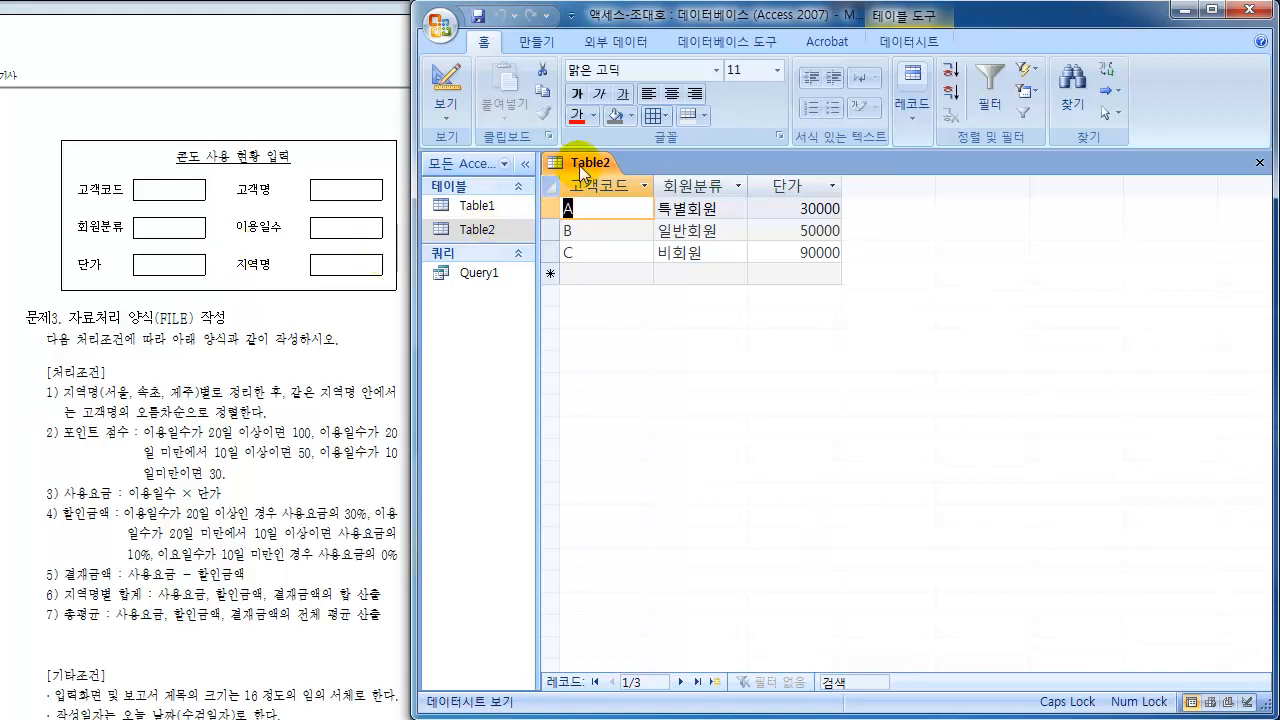
left_click(480, 207)
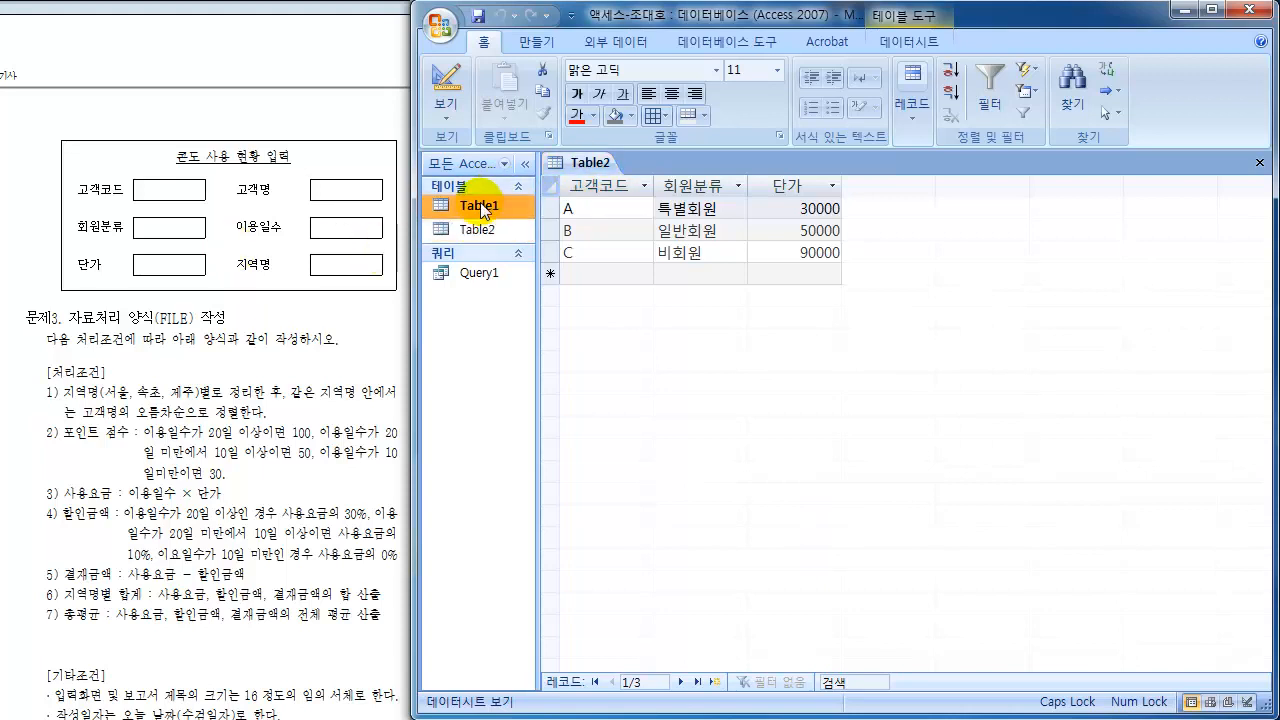
left_click(481, 231)
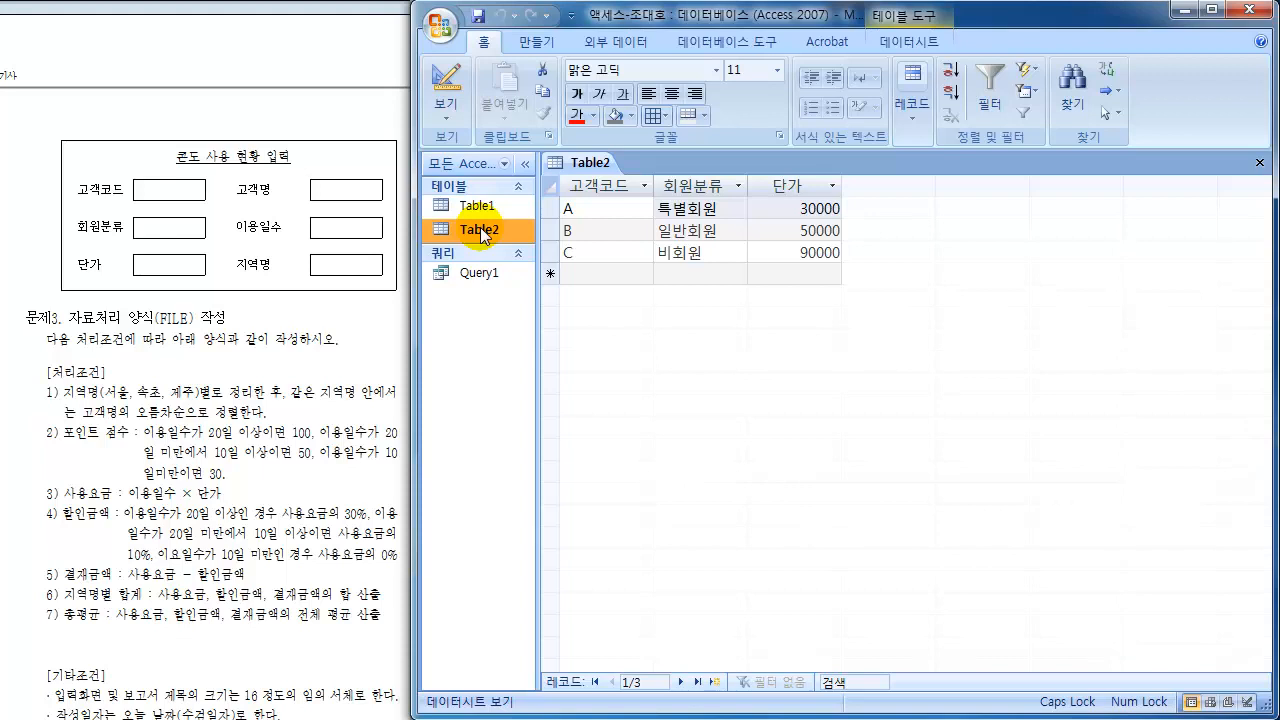
left_click(481, 274)
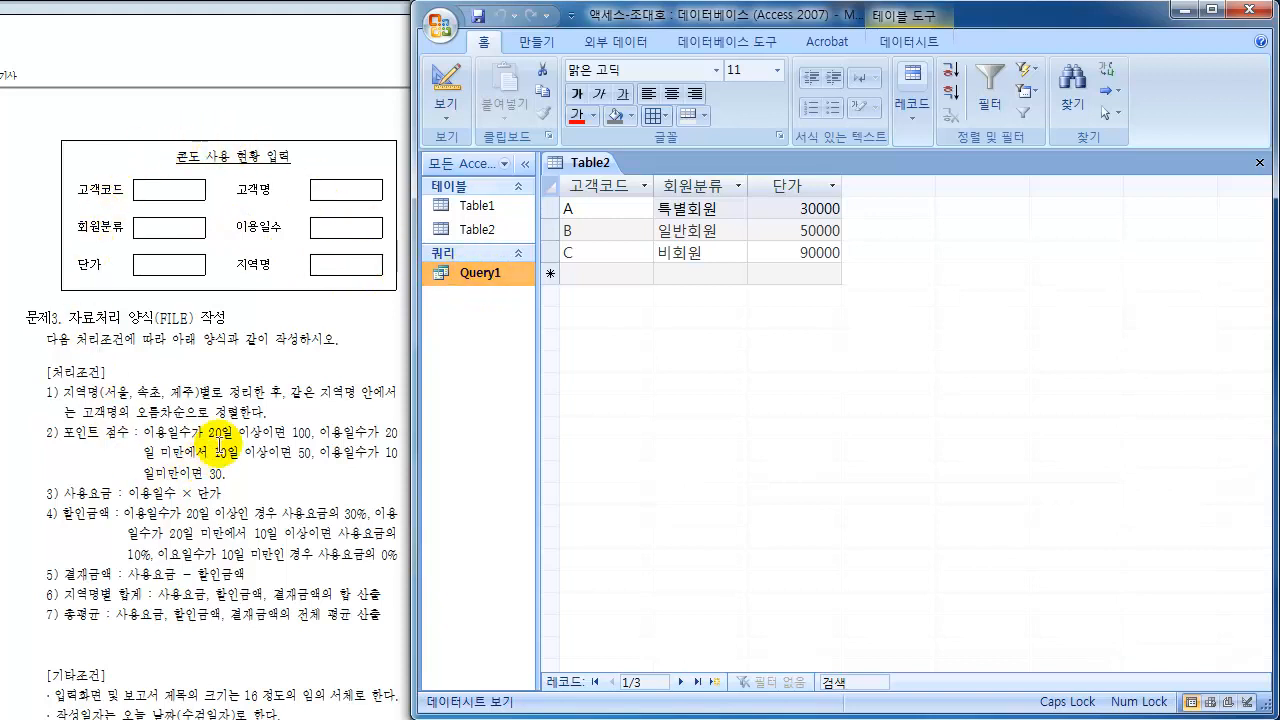
left_click(1259, 163)
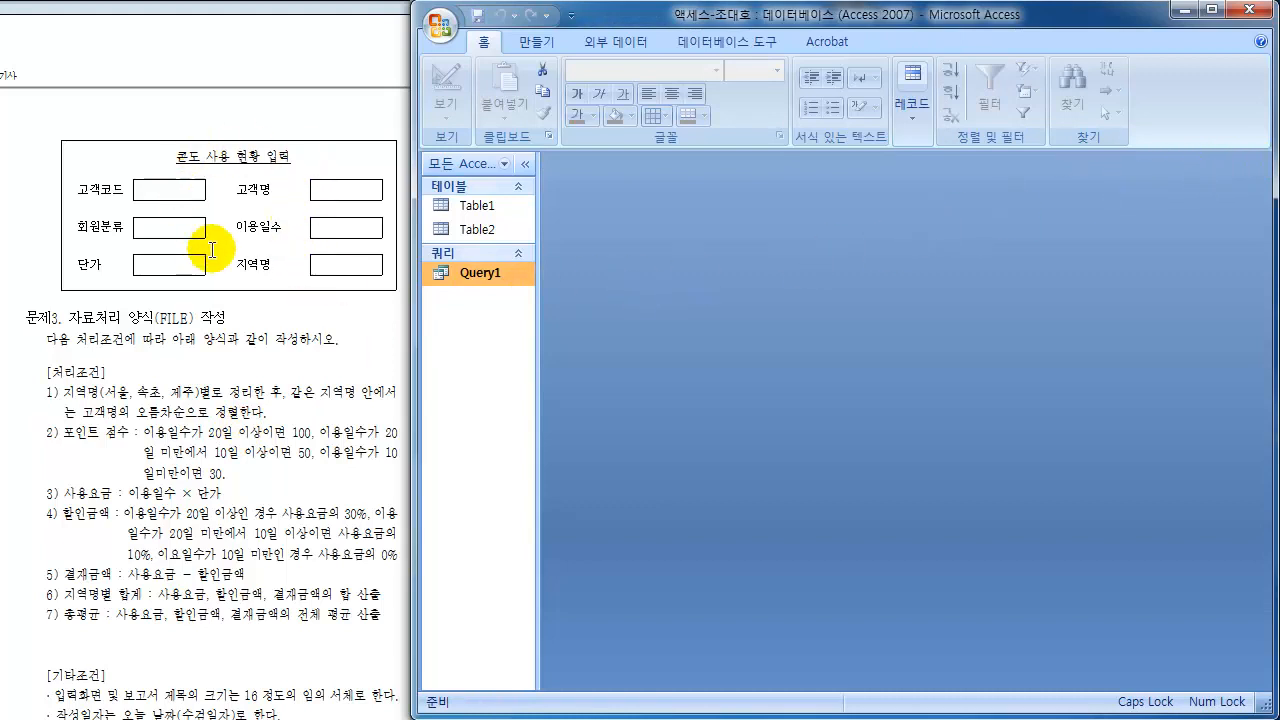
- Create a new blank form in Design view
left_click(536, 41)
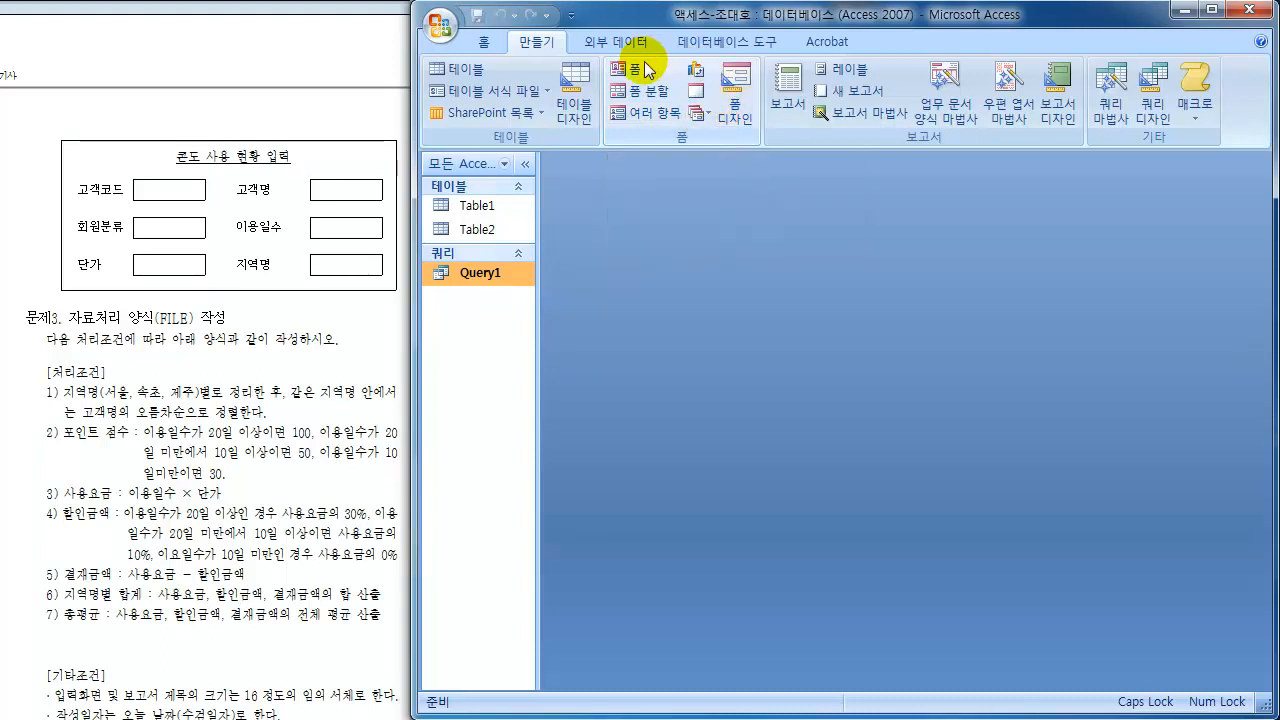
left_click(741, 100)
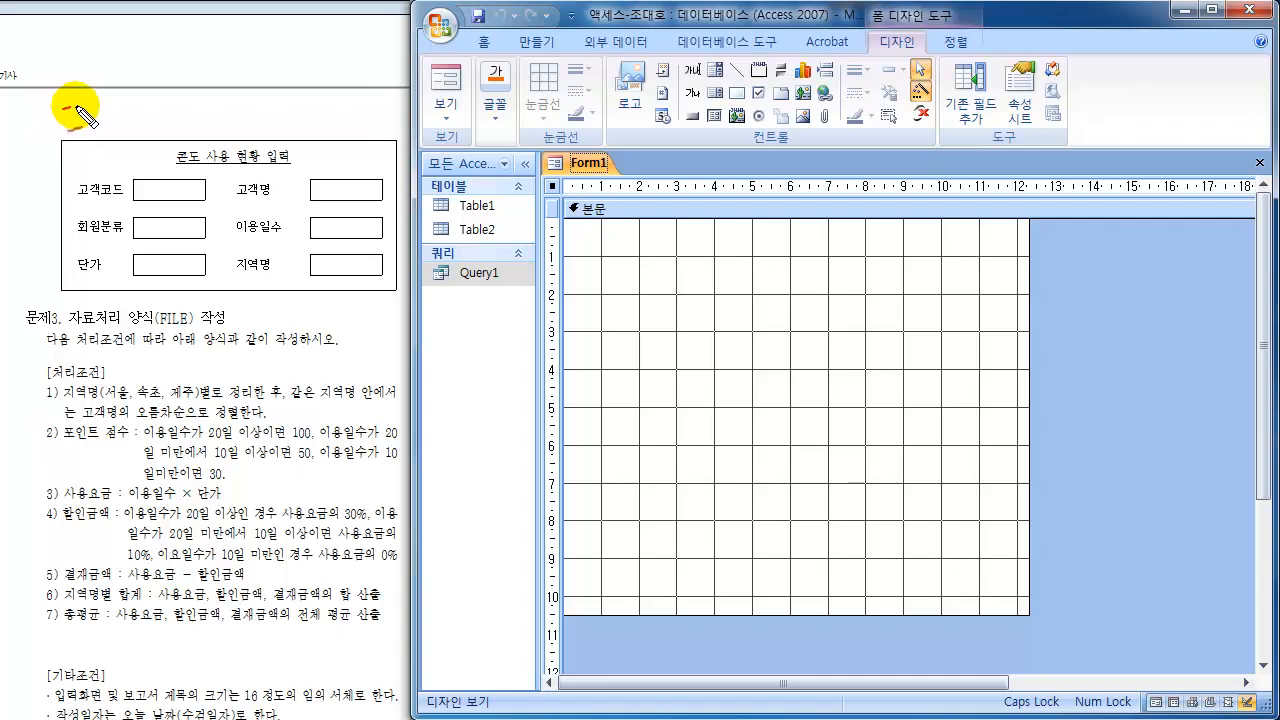
mouse_move(147, 137)
left_mouse_down()
mouse_move(187, 95)
mouse_move(184, 105)
mouse_move(296, 84)
mouse_move(330, 95)
left_mouse_up()
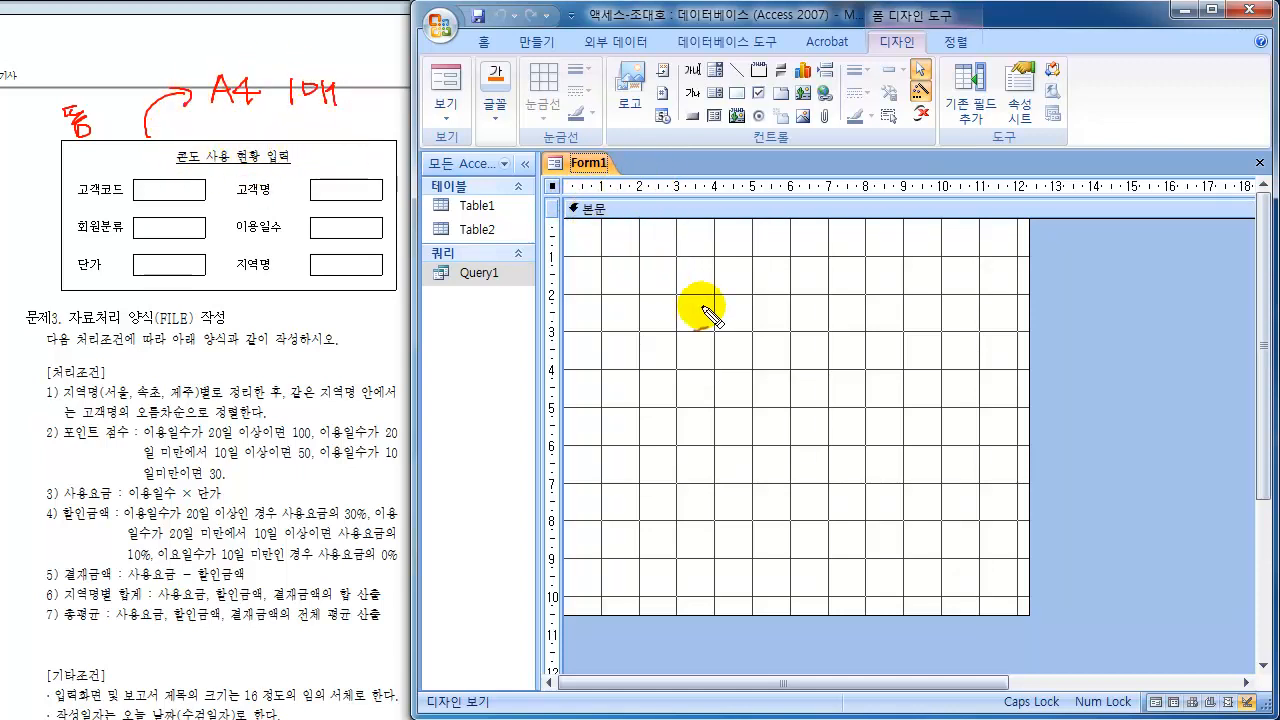
left_click_drag(680, 260, 655, 422)
mouse_move(692, 264)
left_mouse_down()
mouse_move(823, 372)
mouse_move(640, 425)
mouse_move(702, 242)
mouse_move(823, 269)
mouse_move(874, 368)
mouse_move(940, 358)
left_mouse_up()
mouse_move(857, 386)
left_mouse_down()
mouse_move(852, 423)
mouse_move(826, 443)
left_mouse_up()
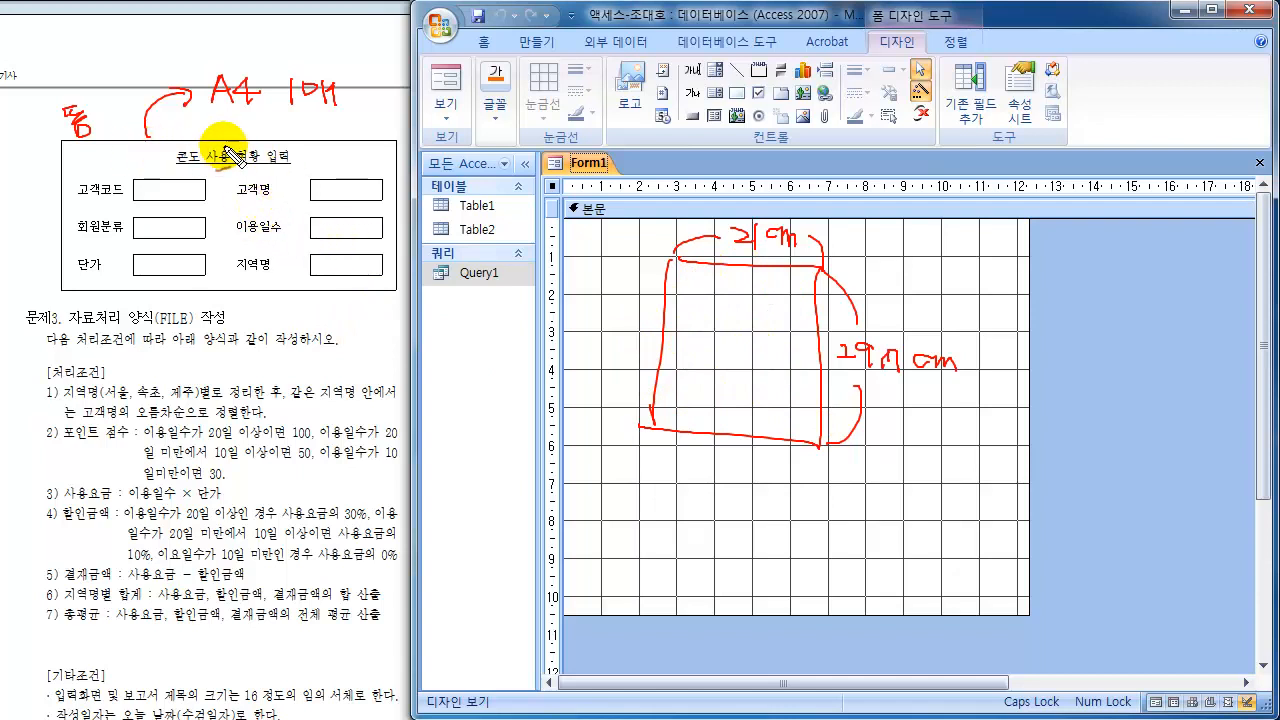
mouse_move(220, 146)
left_mouse_down()
mouse_move(150, 300)
mouse_move(250, 140)
mouse_move(160, 165)
left_mouse_up()
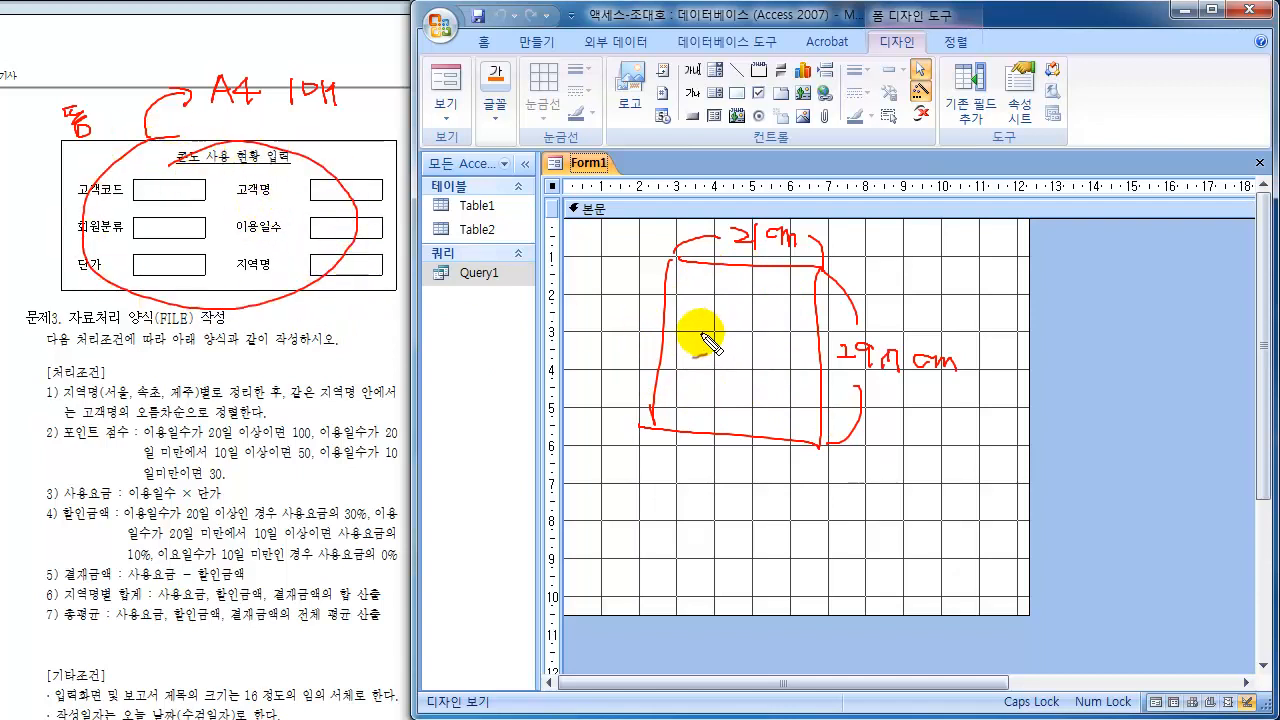
mouse_move(697, 334)
left_mouse_down()
mouse_move(697, 371)
mouse_move(790, 350)
mouse_move(688, 338)
left_mouse_up()
mouse_move(772, 336)
left_mouse_down()
mouse_move(735, 364)
mouse_move(790, 375)
mouse_move(795, 330)
left_mouse_up()
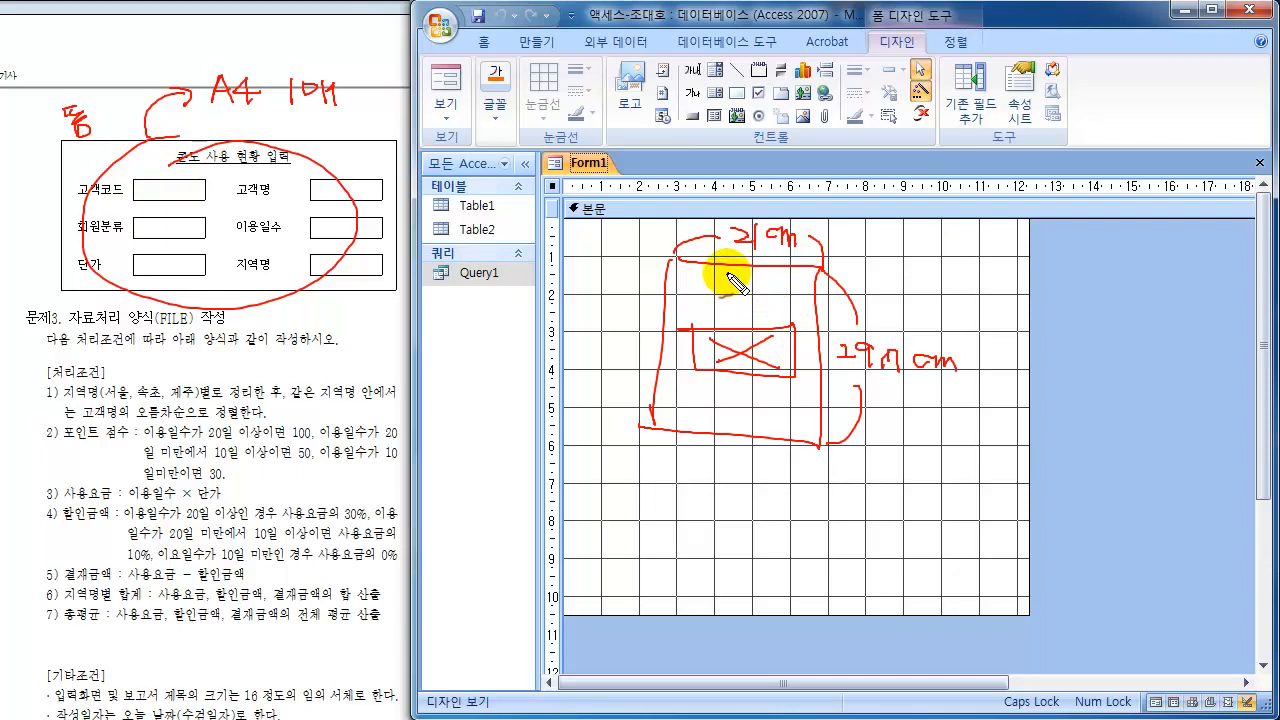
mouse_move(731, 282)
left_mouse_down()
mouse_move(733, 320)
mouse_move(765, 302)
left_mouse_up()
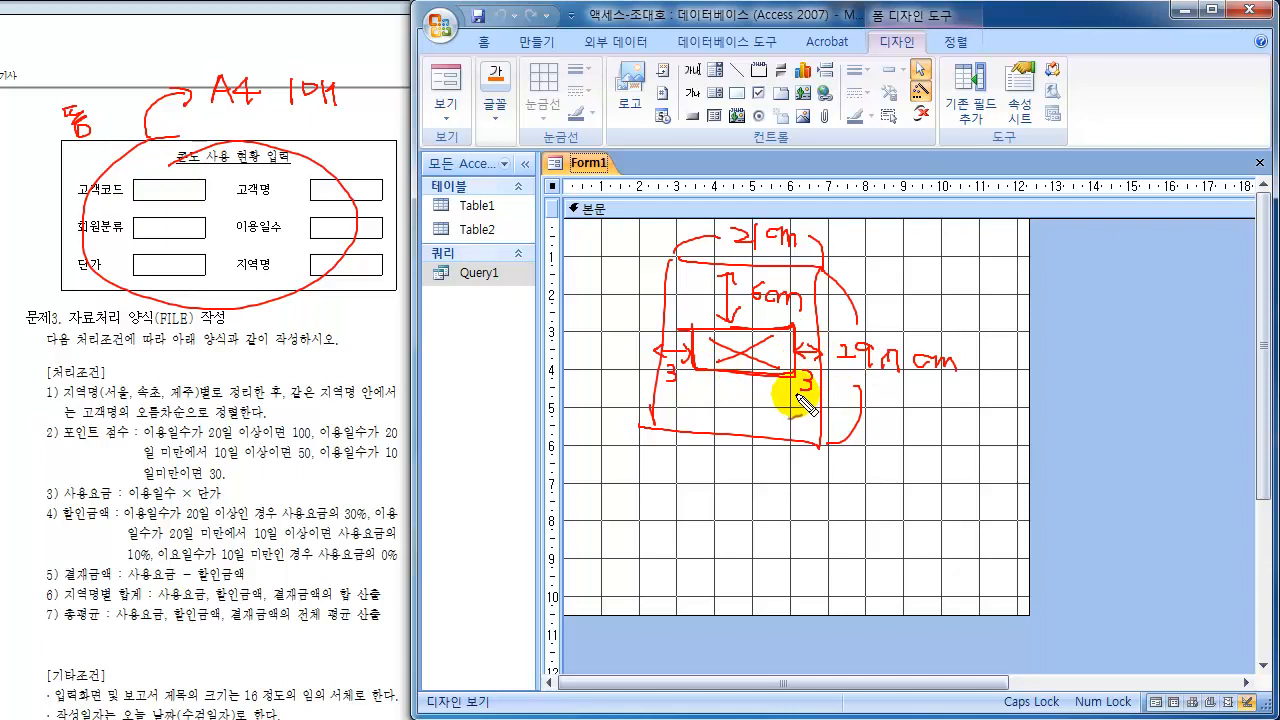
mouse_move(689, 390)
left_mouse_down()
mouse_move(652, 386)
mouse_move(678, 354)
mouse_move(690, 362)
left_mouse_up()
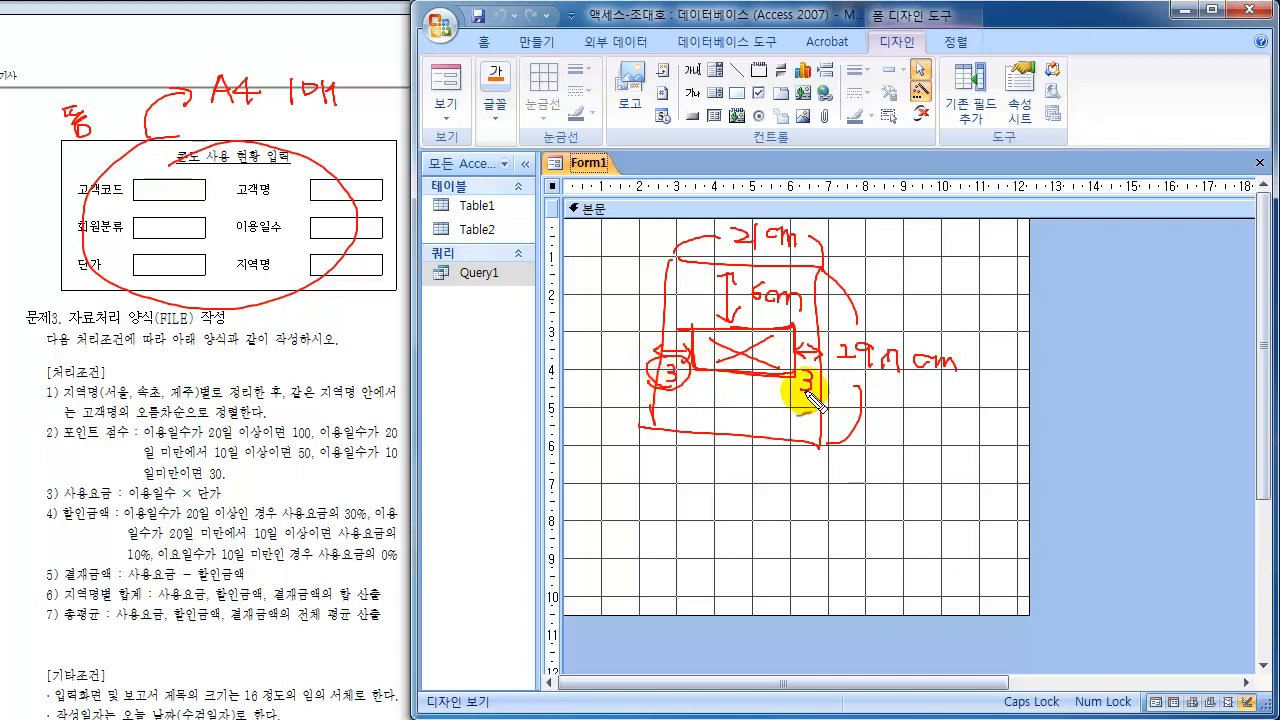
left_click_drag(812, 400, 797, 390)
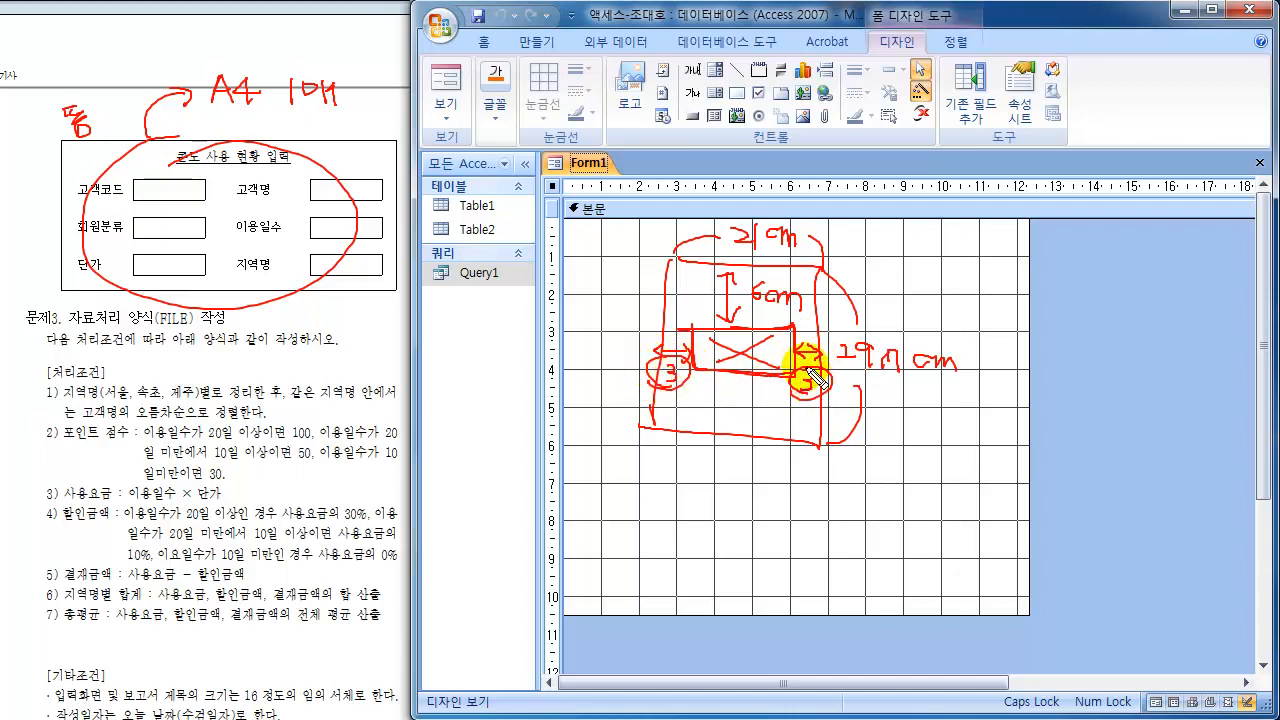
mouse_move(711, 248)
left_mouse_down()
mouse_move(774, 238)
mouse_move(735, 262)
left_mouse_up()
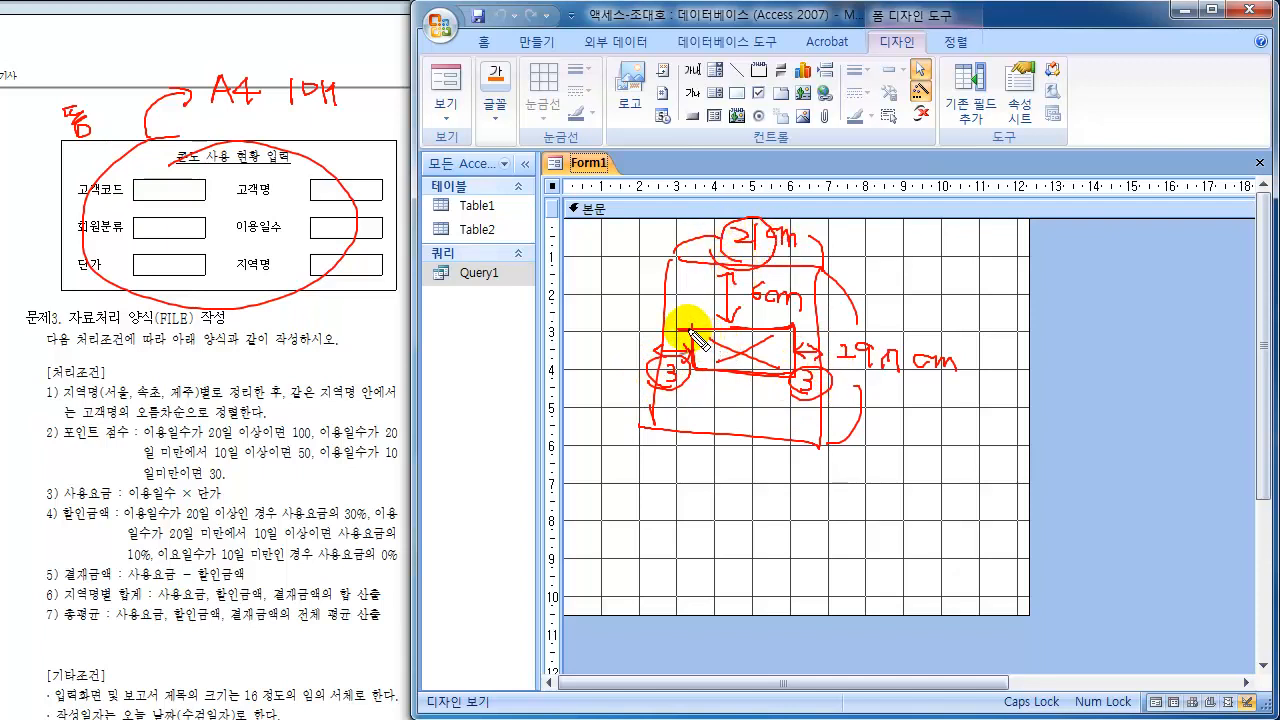
mouse_move(690, 328)
left_mouse_down()
mouse_move(754, 313)
mouse_move(795, 333)
left_mouse_up()
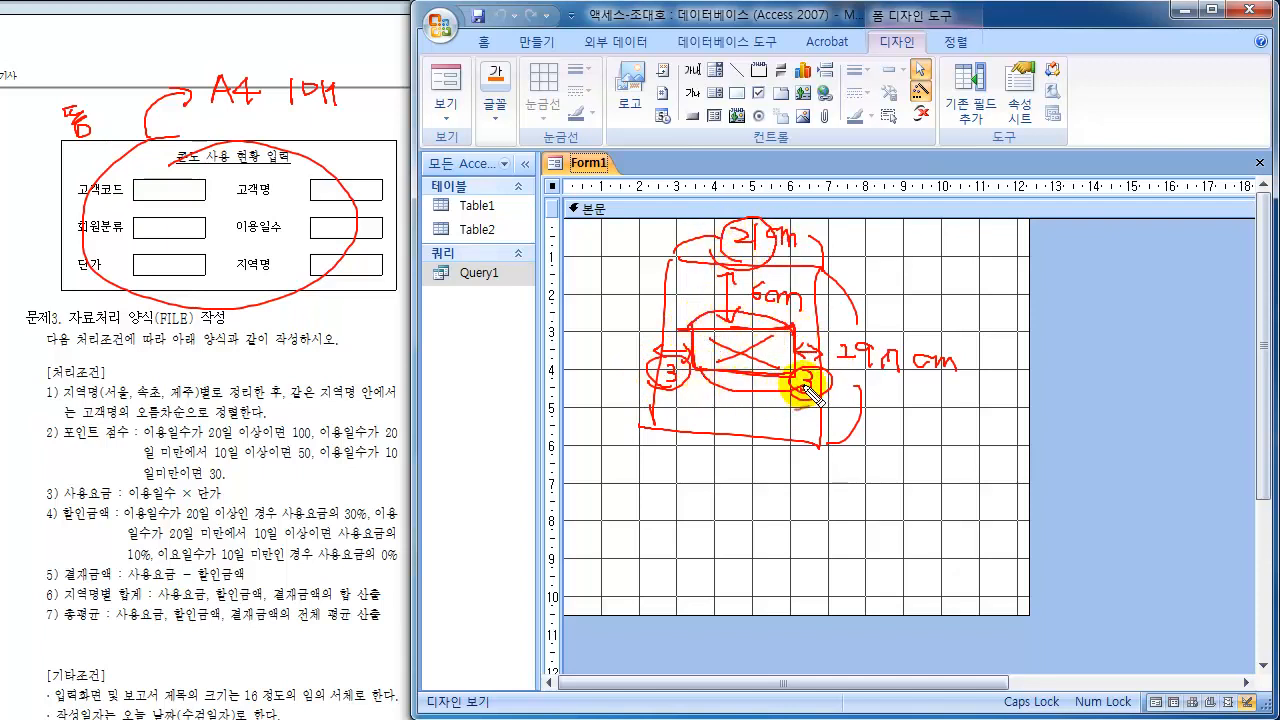
left_click_drag(733, 404, 752, 423)
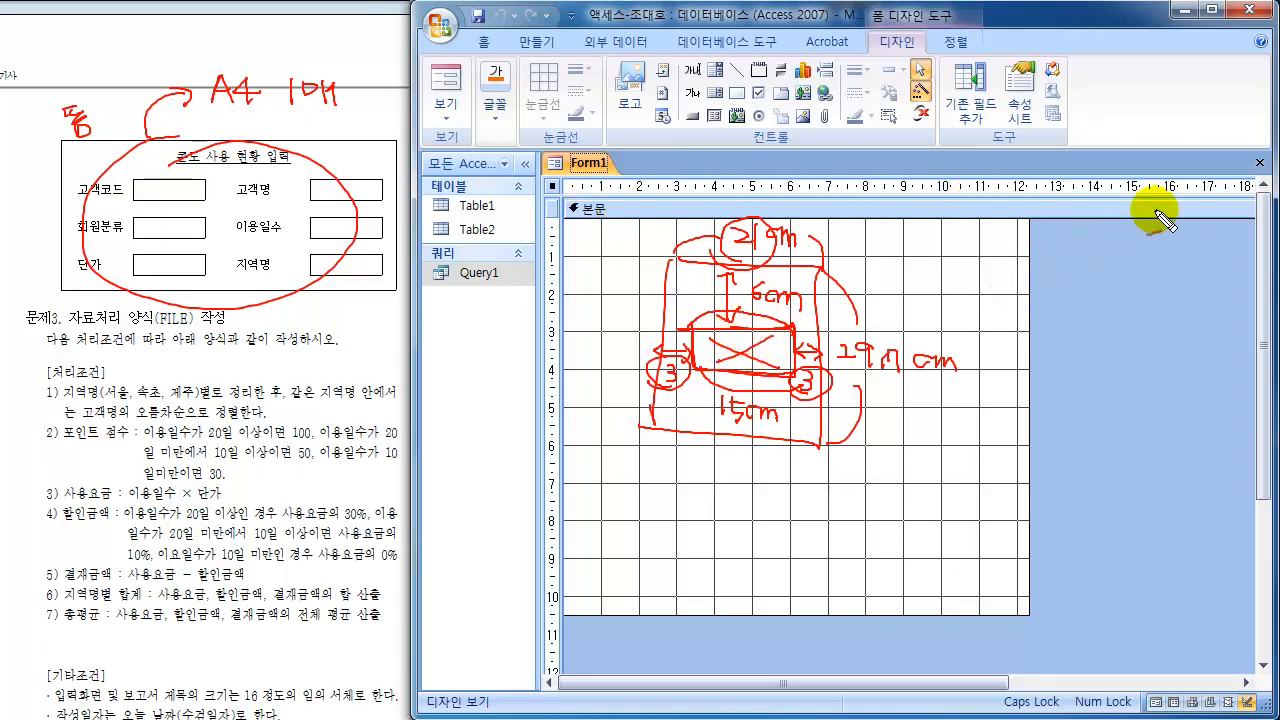
left_click_drag(1132, 172, 1133, 300)
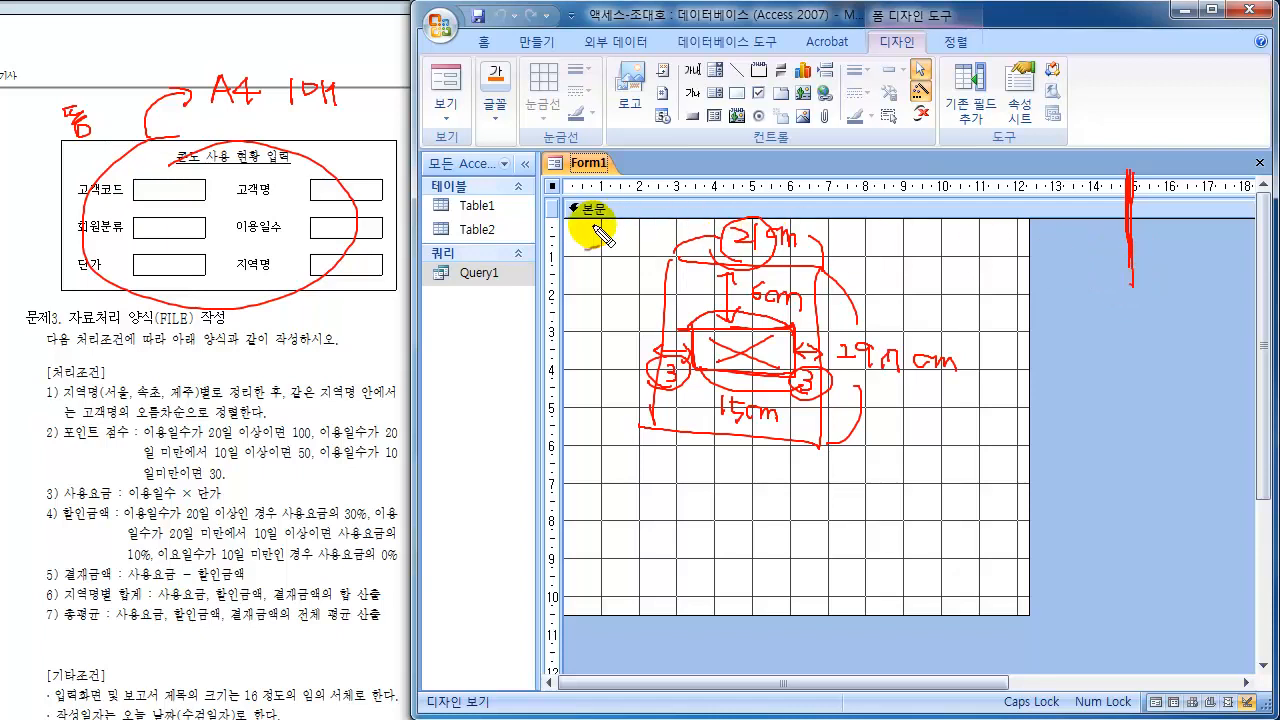
mouse_move(553, 236)
left_mouse_down()
mouse_move(903, 174)
mouse_move(1125, 284)
mouse_move(1138, 222)
left_mouse_up()
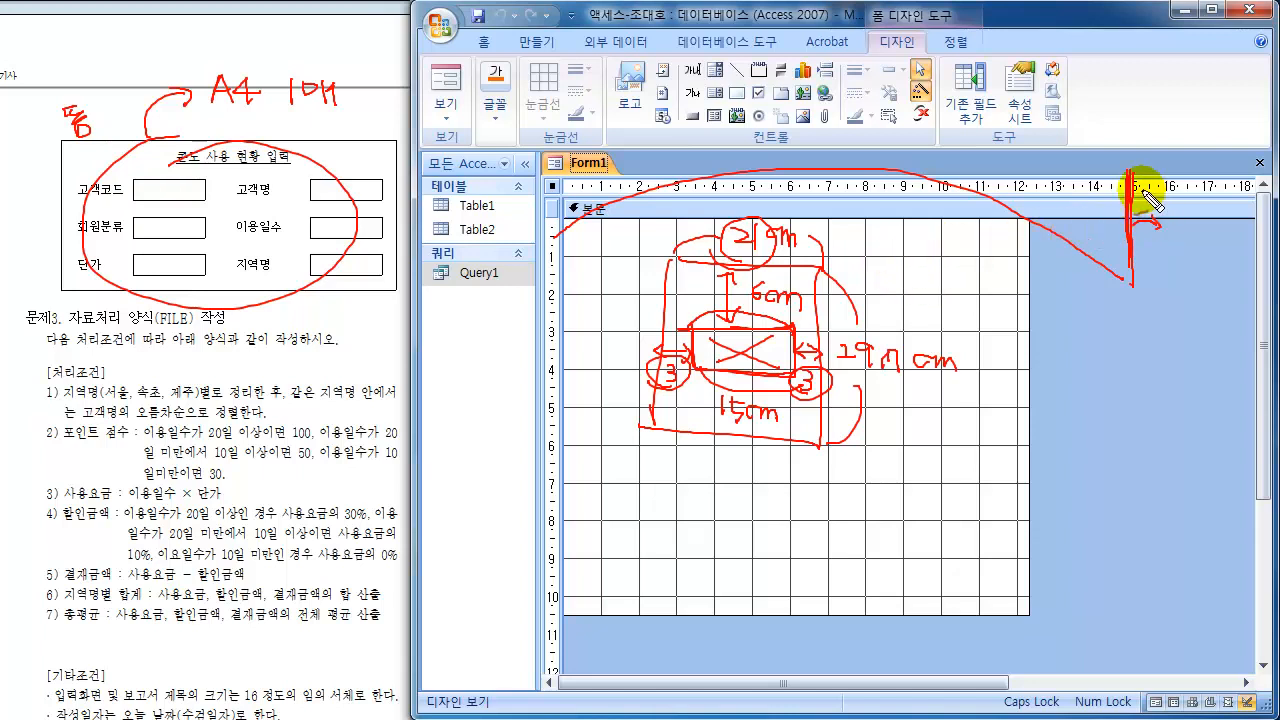
mouse_move(1150, 186)
left_mouse_down()
mouse_move(1132, 172)
mouse_move(1122, 208)
left_mouse_up()
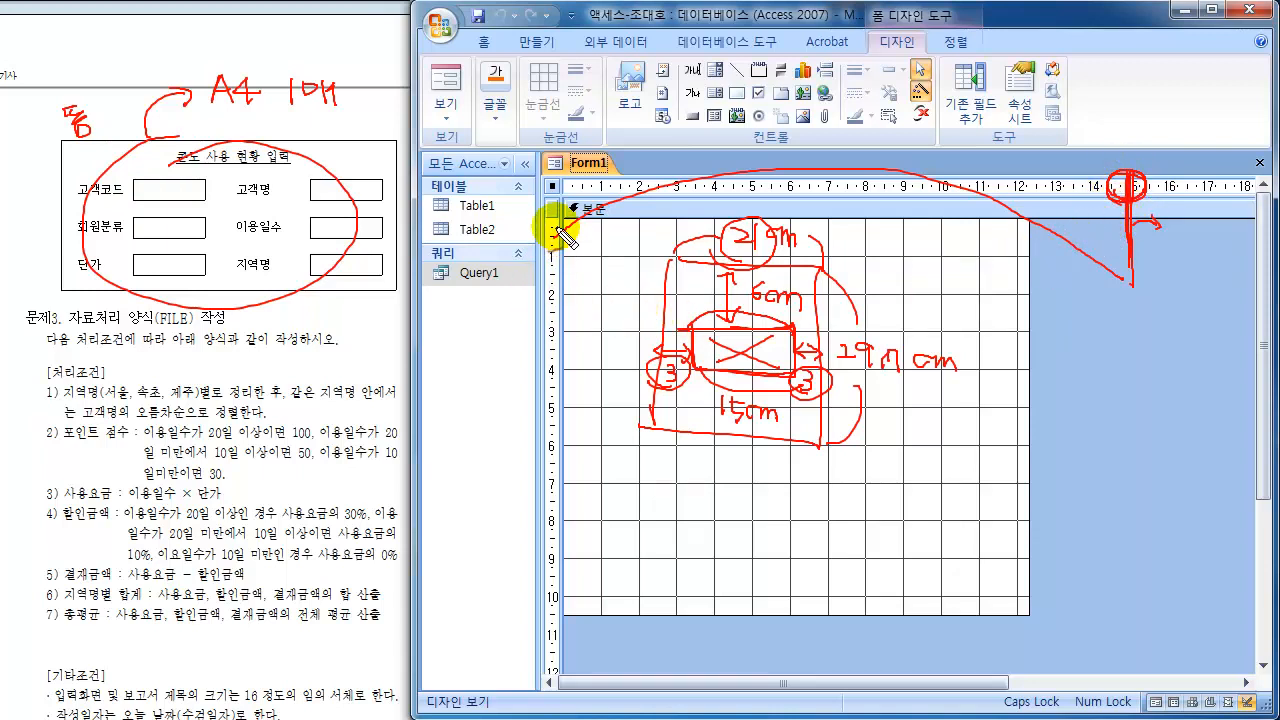
mouse_move(558, 238)
left_mouse_down()
mouse_move(508, 349)
mouse_move(527, 527)
mouse_move(552, 600)
left_mouse_up()
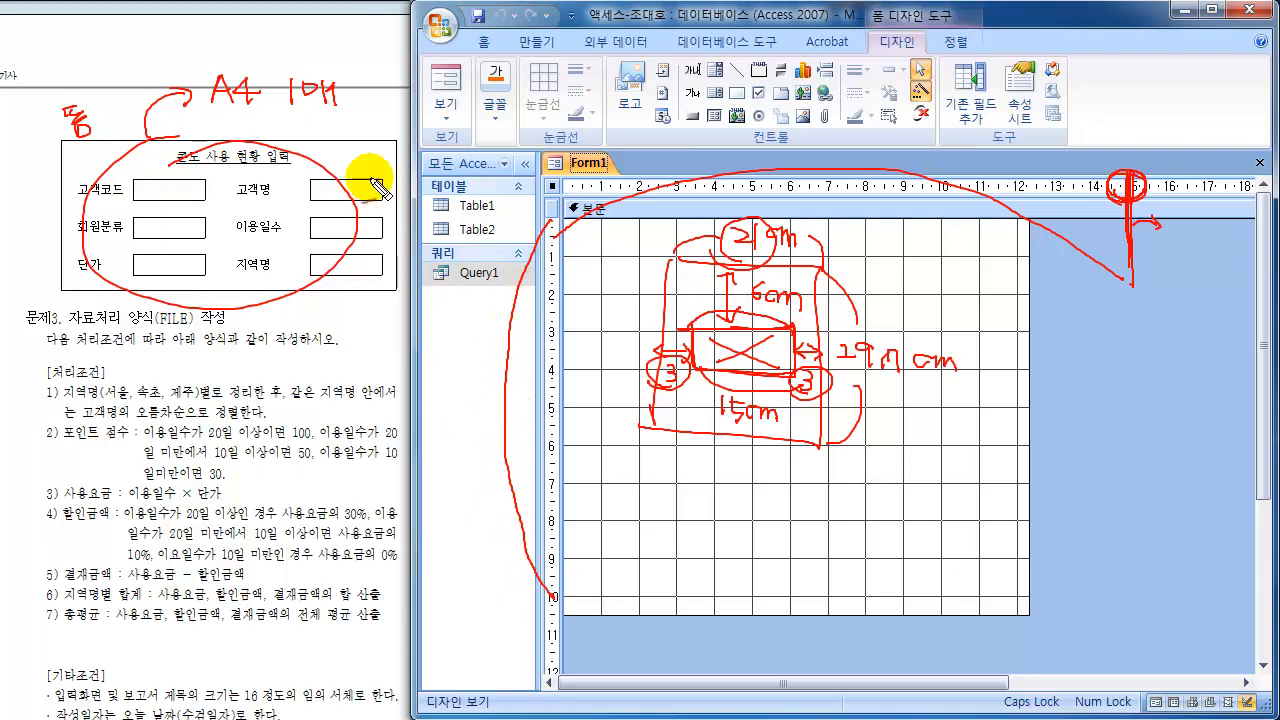
left_click_drag(388, 132, 396, 322)
mouse_move(900, 352)
left_mouse_down()
mouse_move(837, 391)
mouse_move(918, 344)
mouse_move(850, 380)
left_mouse_up()
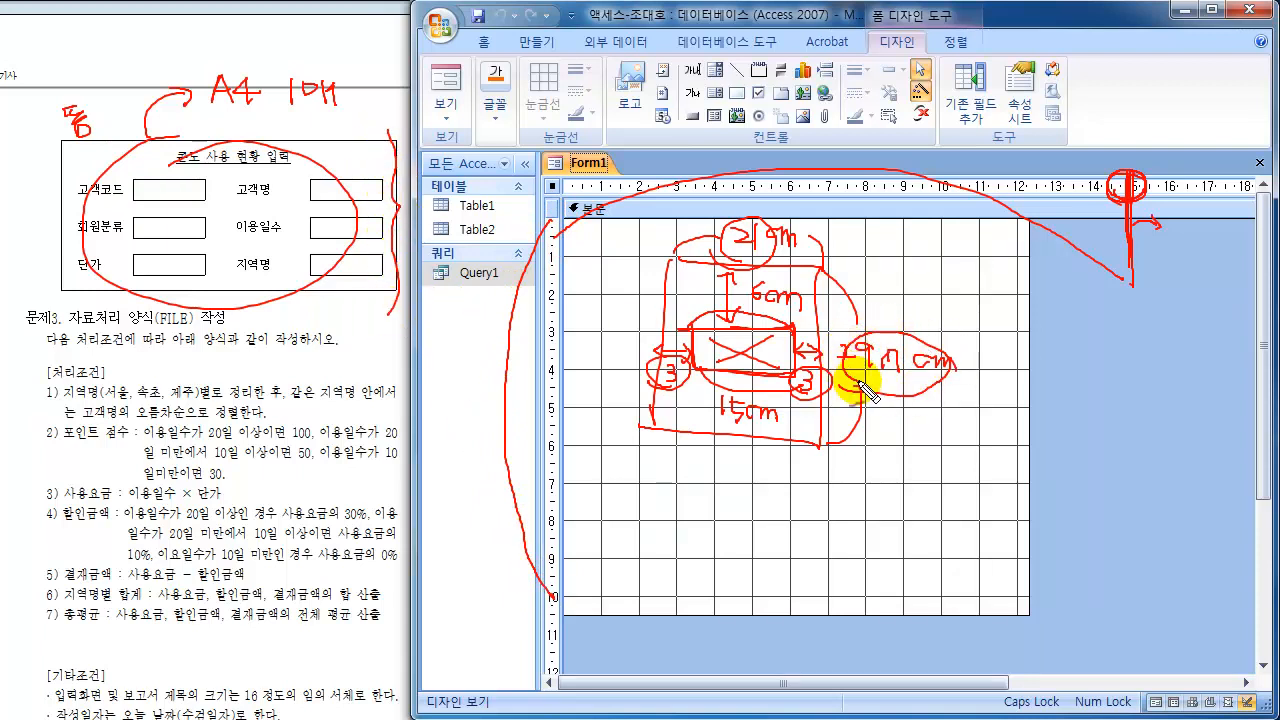
mouse_move(560, 225)
left_mouse_down()
mouse_move(509, 278)
mouse_move(526, 551)
mouse_move(555, 608)
mouse_move(549, 591)
left_mouse_up()
left_click_drag(554, 663, 553, 663)
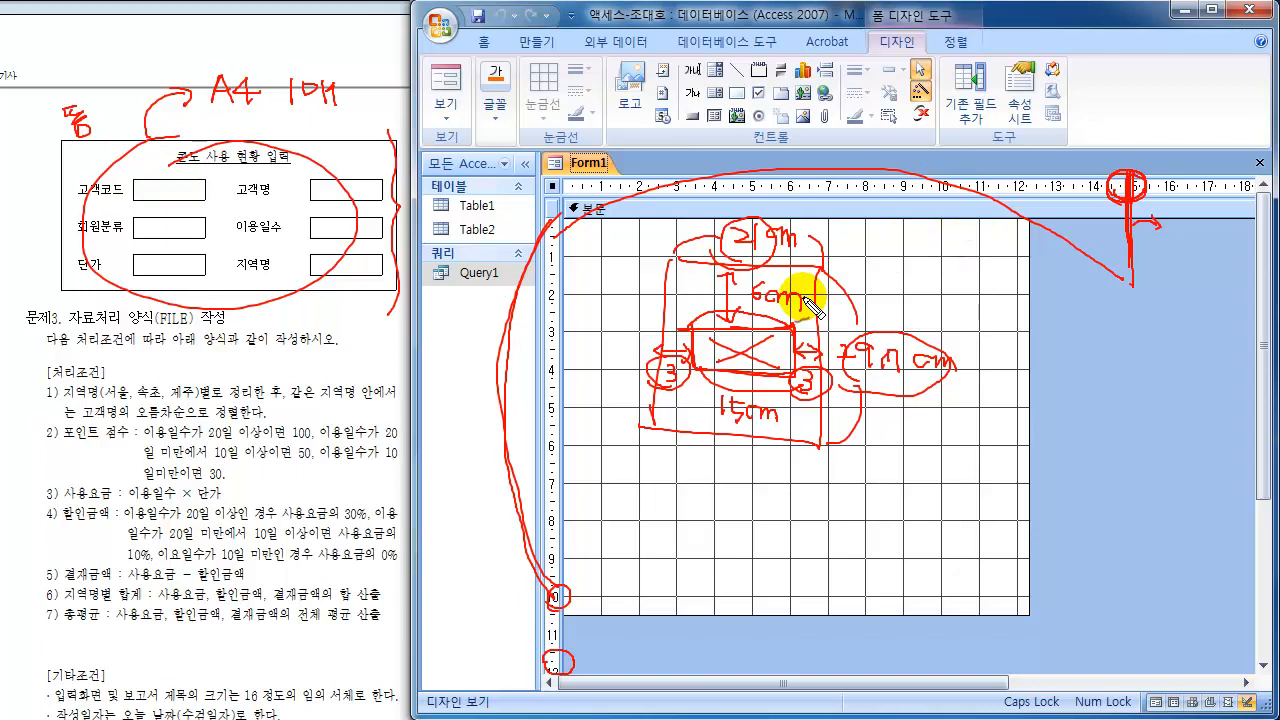
key("Escape")
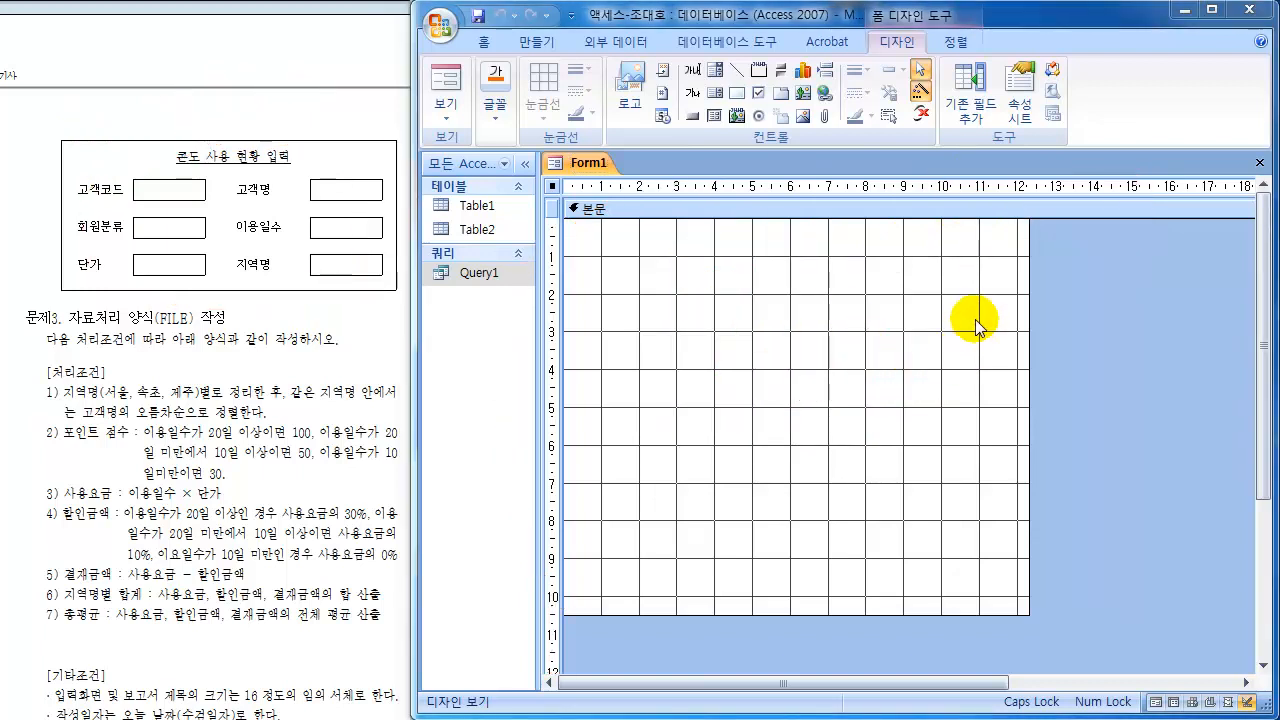
- Enlarge the form's 본문 section to a width of about 15 cm and a height of about 11 cm
left_click(1028, 332)
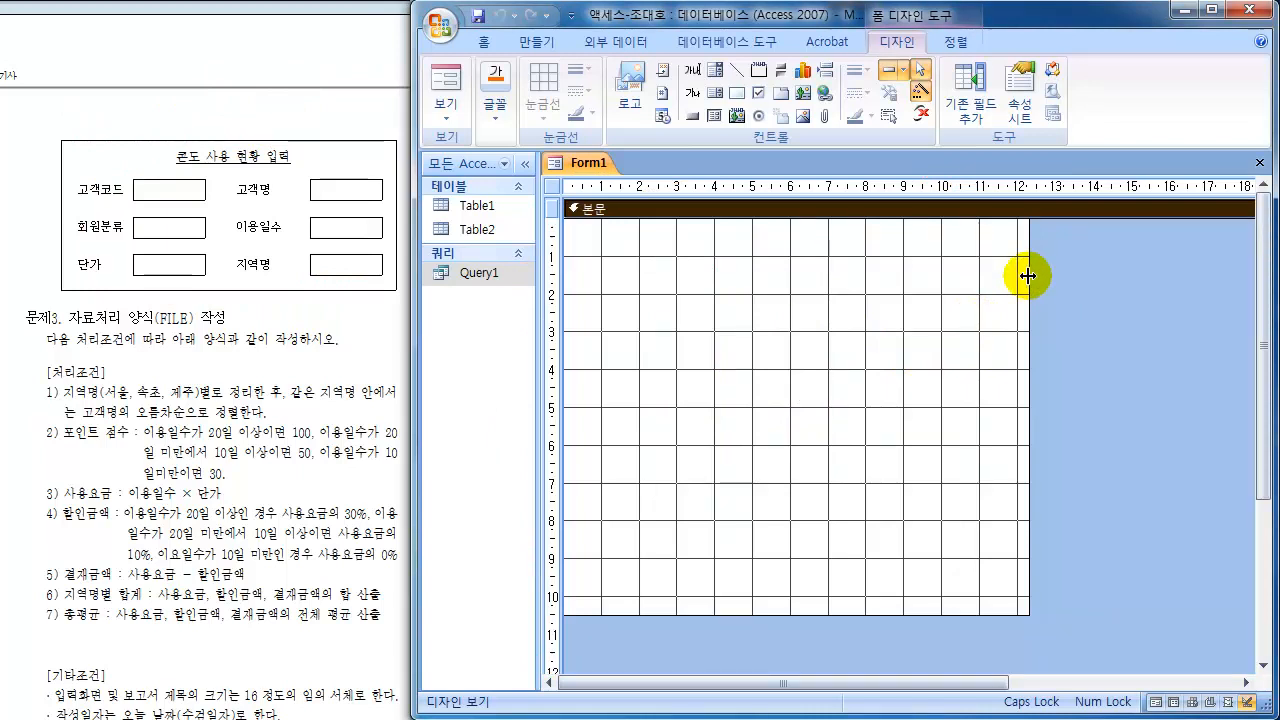
left_click_drag(1028, 275, 1130, 285)
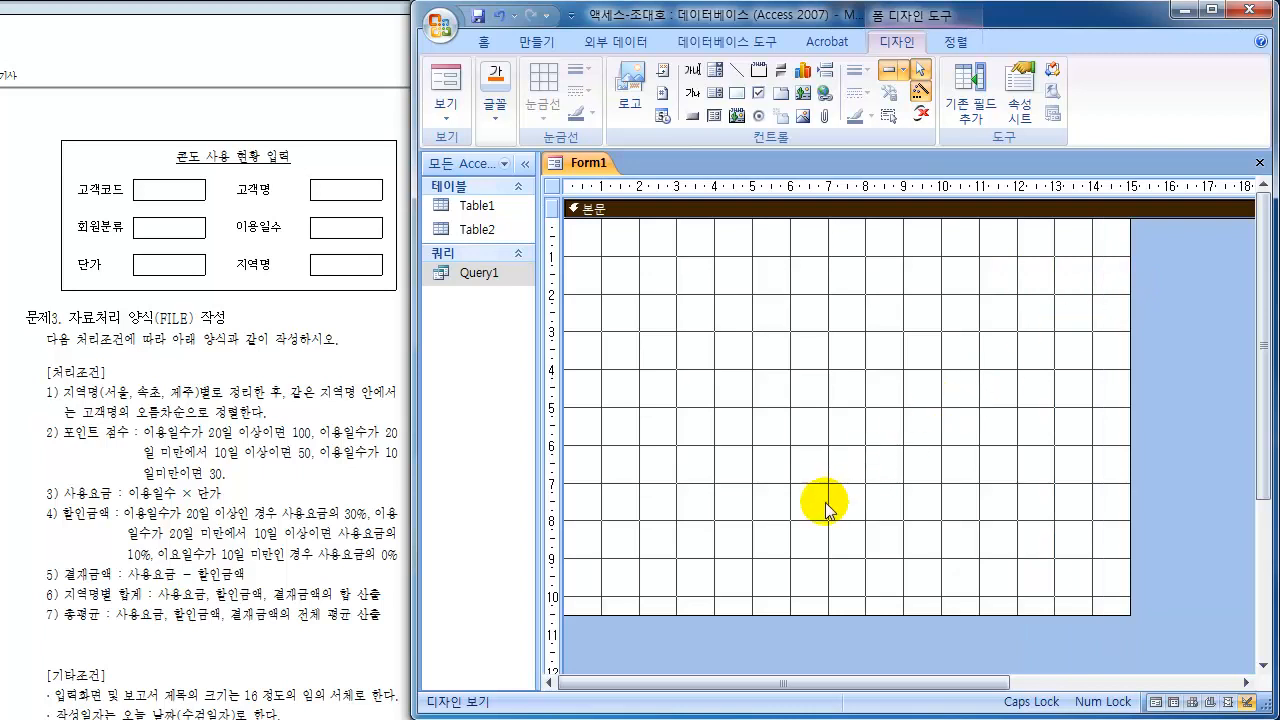
mouse_move(772, 616)
left_mouse_down()
mouse_move(771, 592)
mouse_move(789, 630)
left_mouse_up()
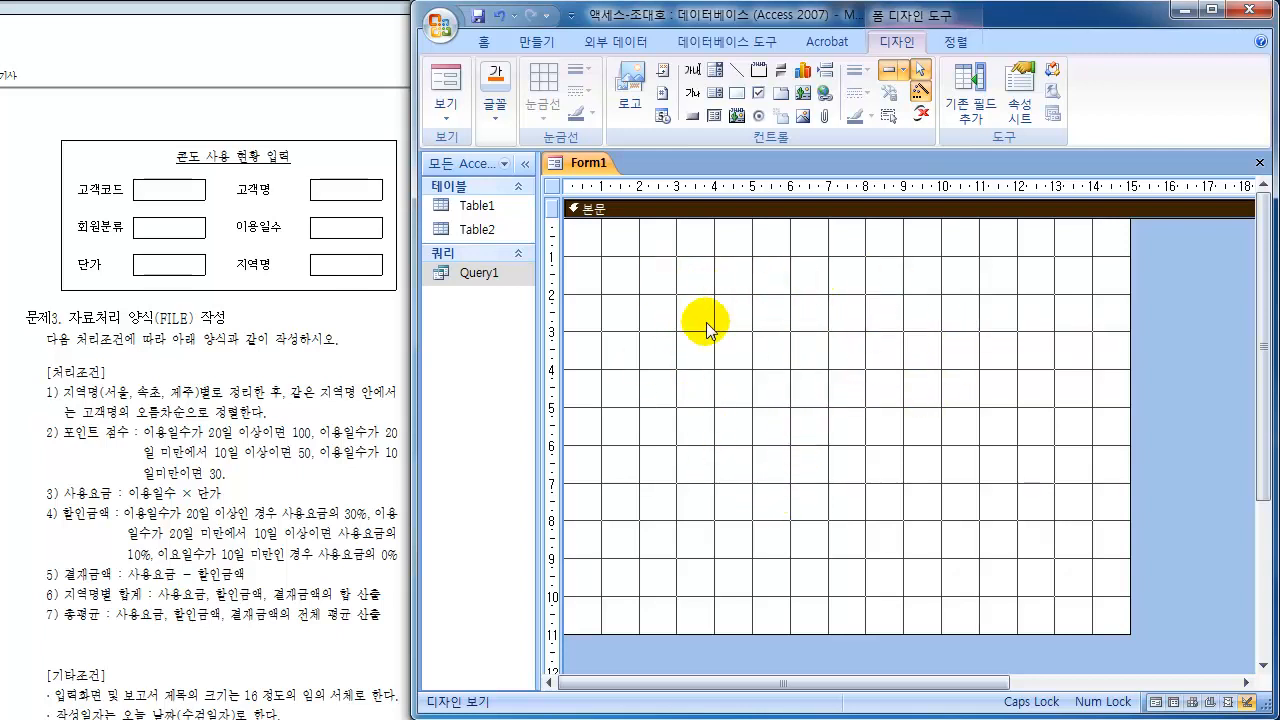
- Hide the grid in the form's 본문 section and show it again
right_click(772, 316)
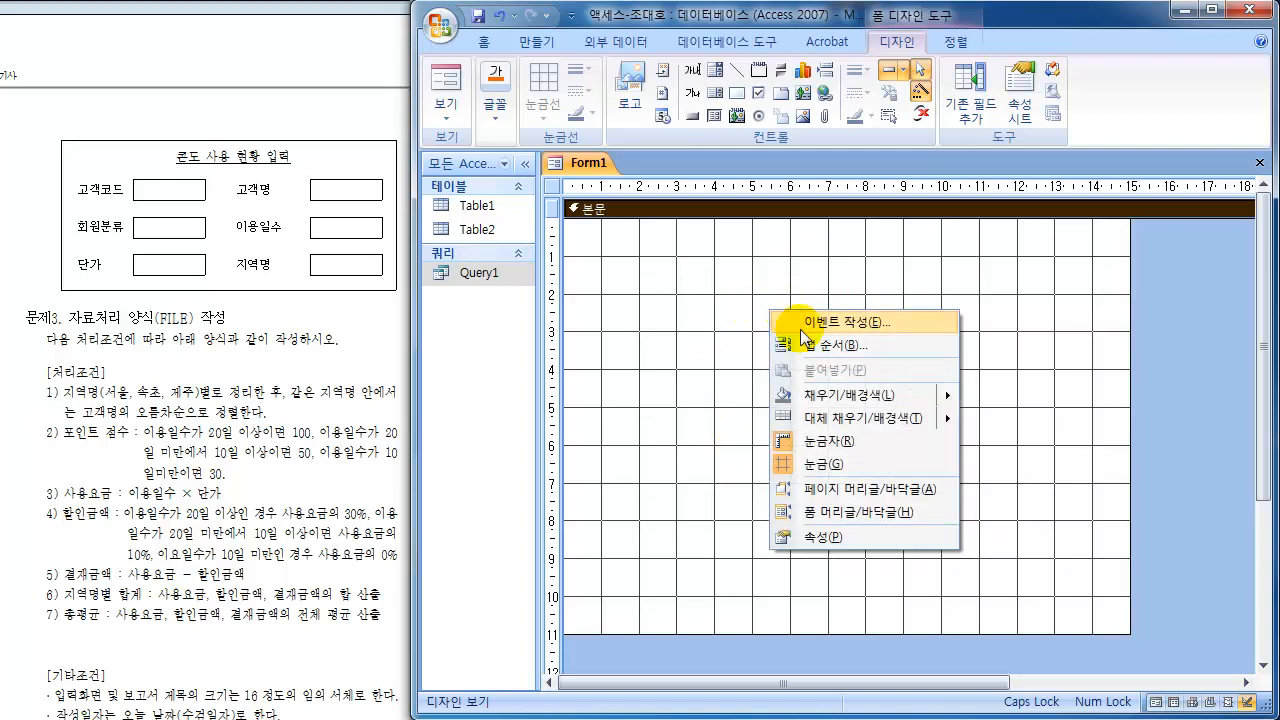
left_click(838, 475)
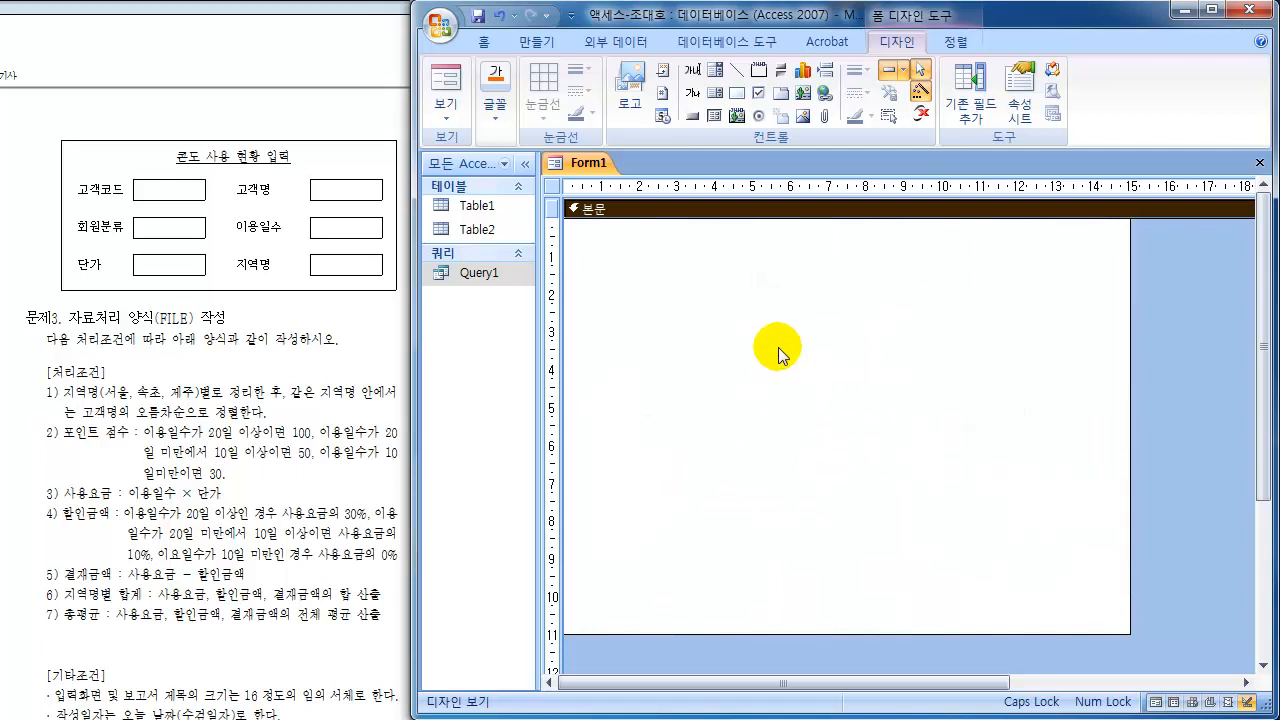
right_click(755, 326)
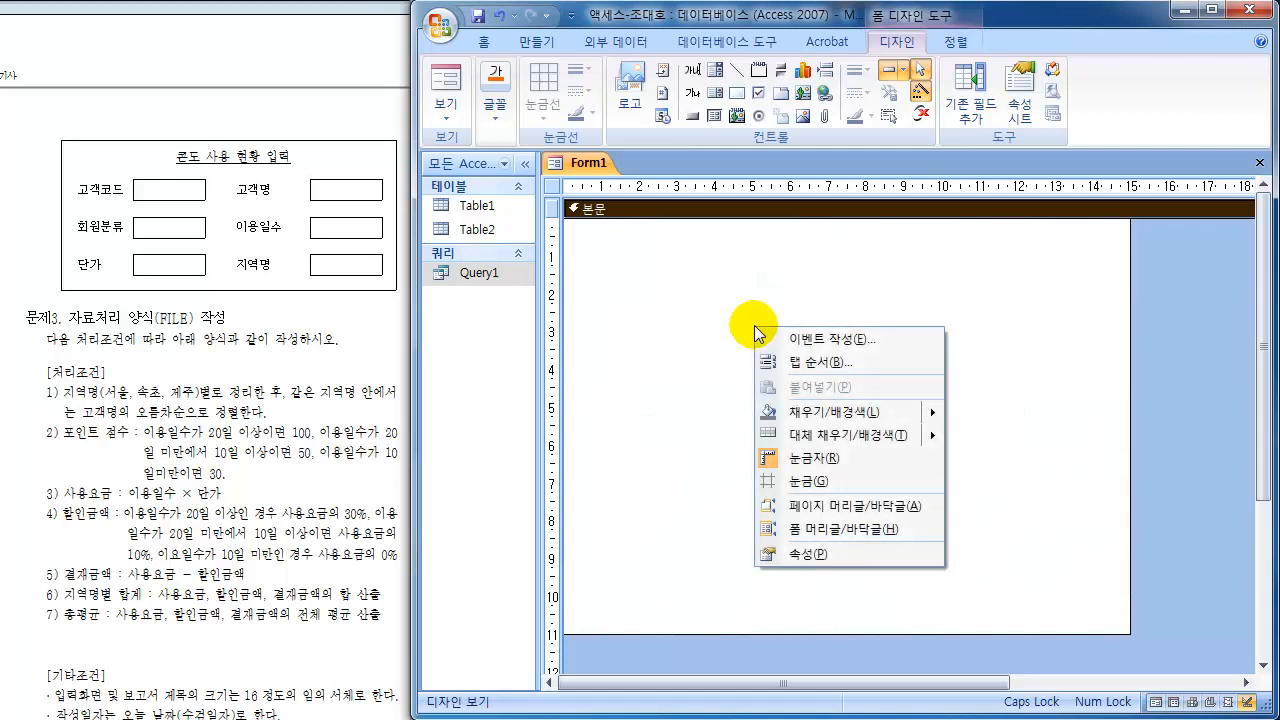
left_click(816, 483)
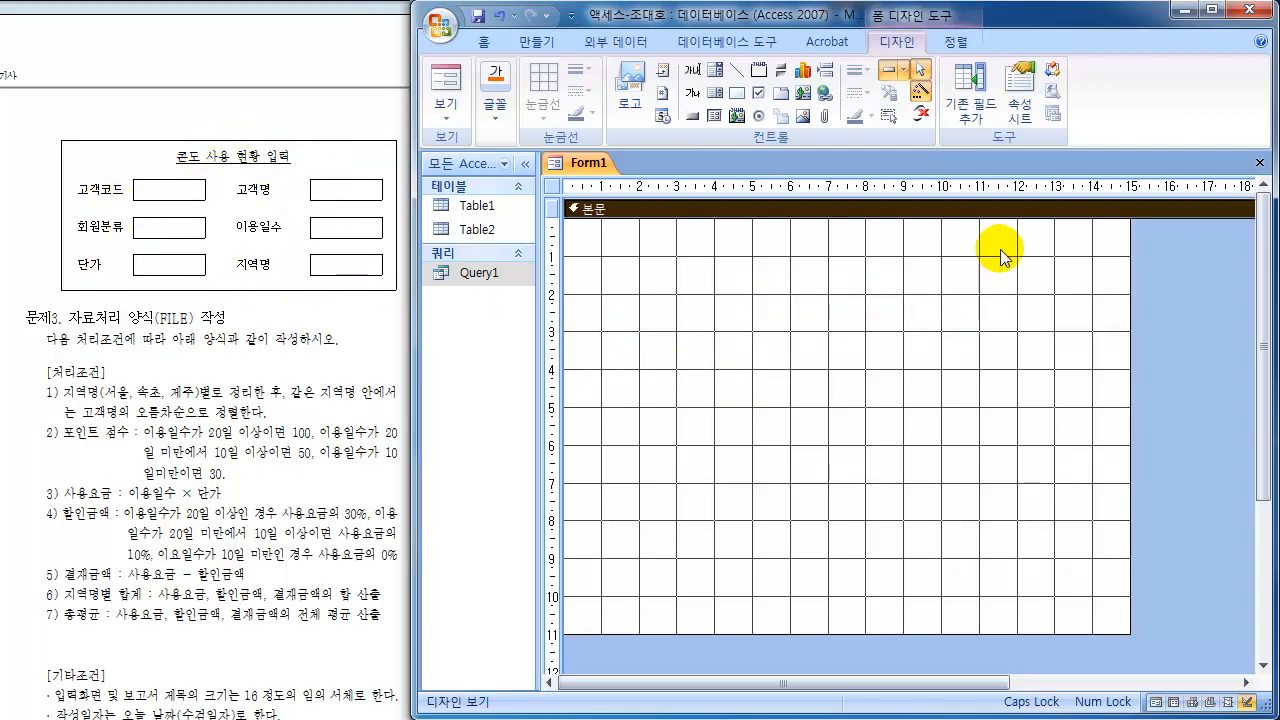
- Examine the fields available from Table1 and Table2 in the field list with all tables shown, and close the list
left_click(965, 101)
left_click_drag(777, 420, 1020, 261)
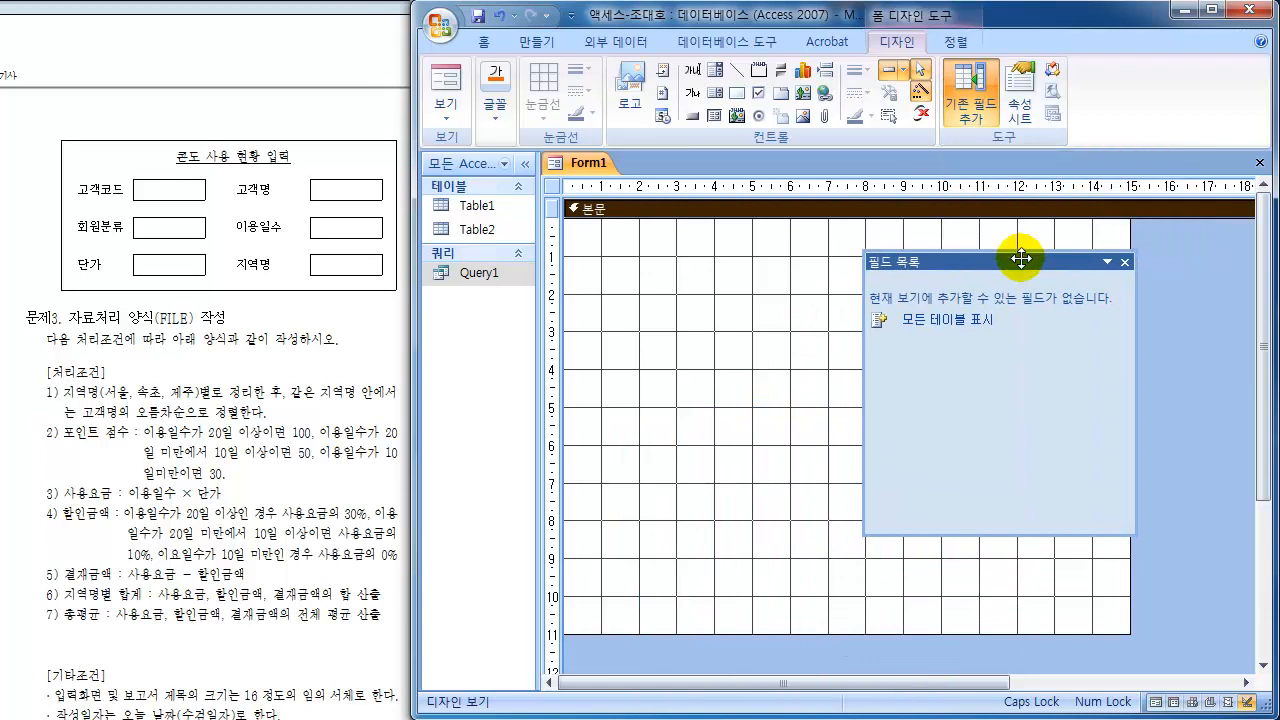
left_click(945, 320)
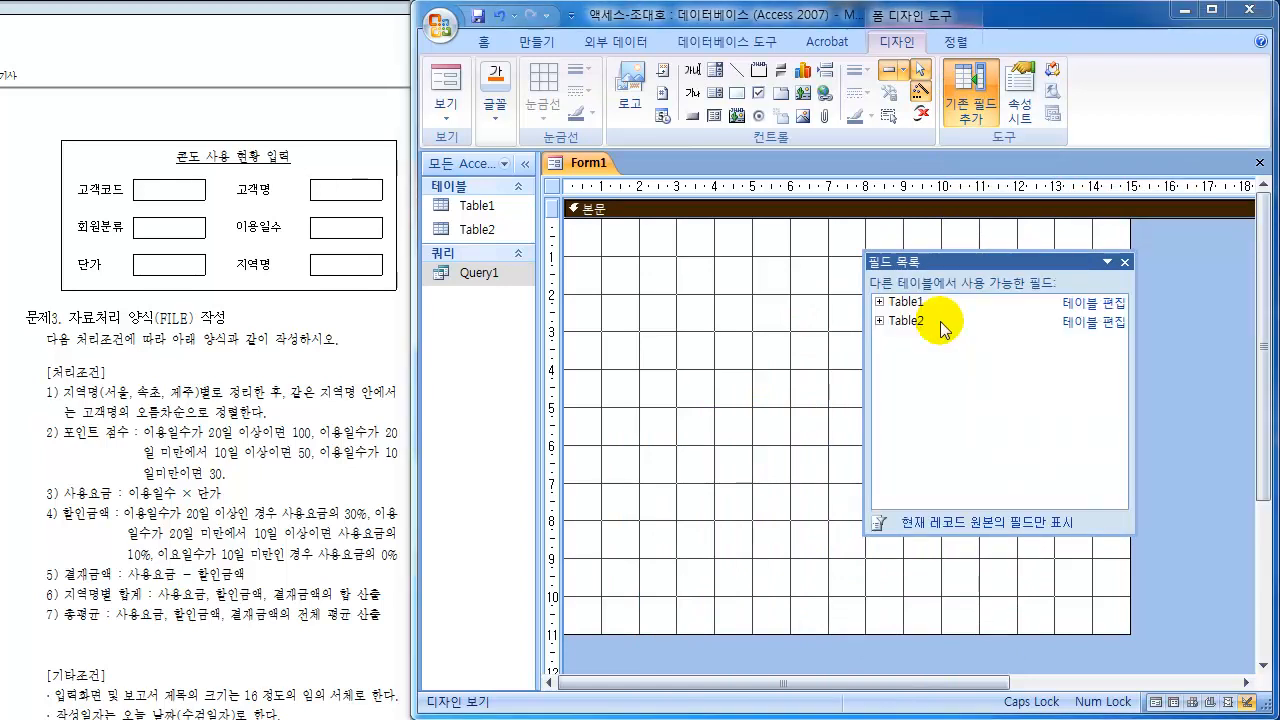
left_click(878, 302)
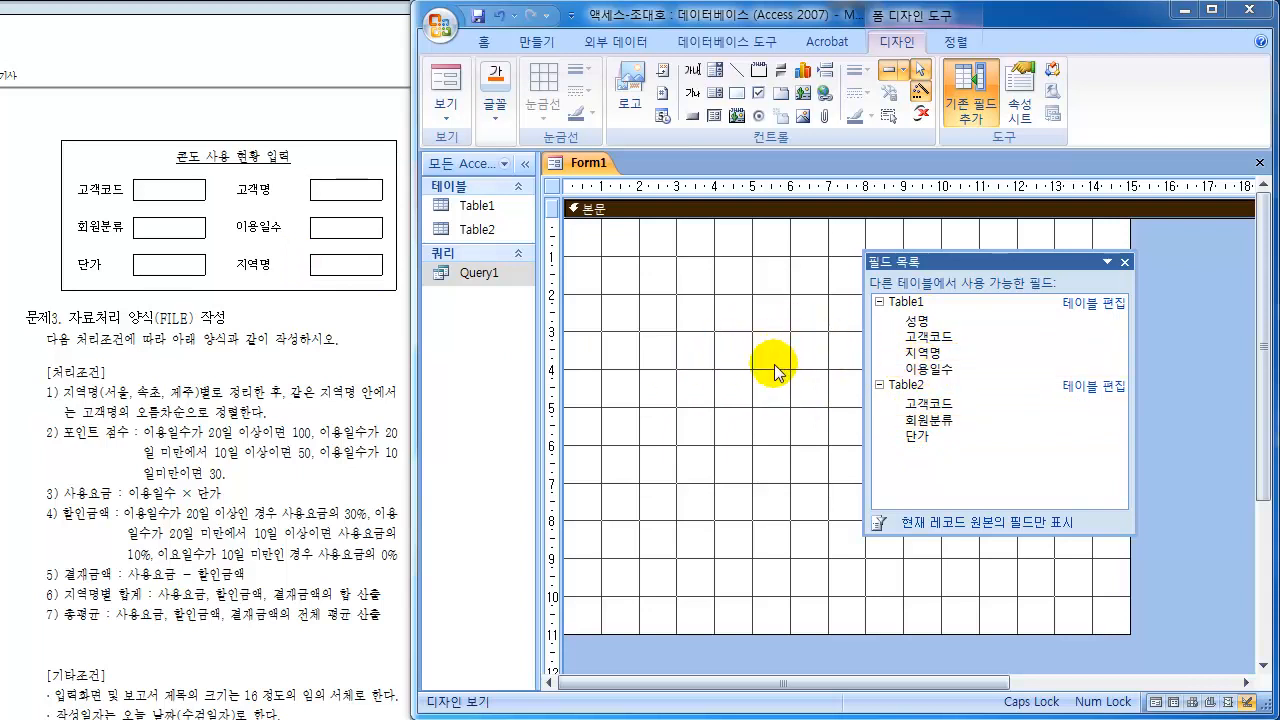
left_click(476, 278)
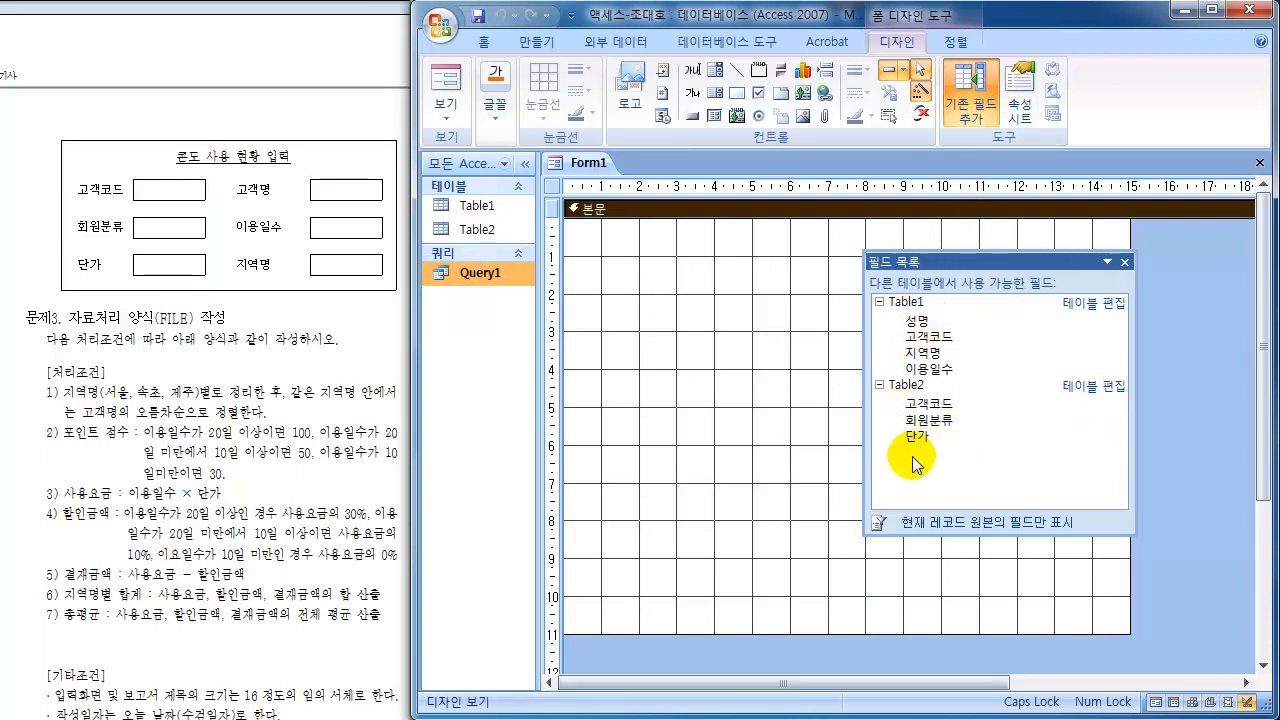
left_click(1125, 263)
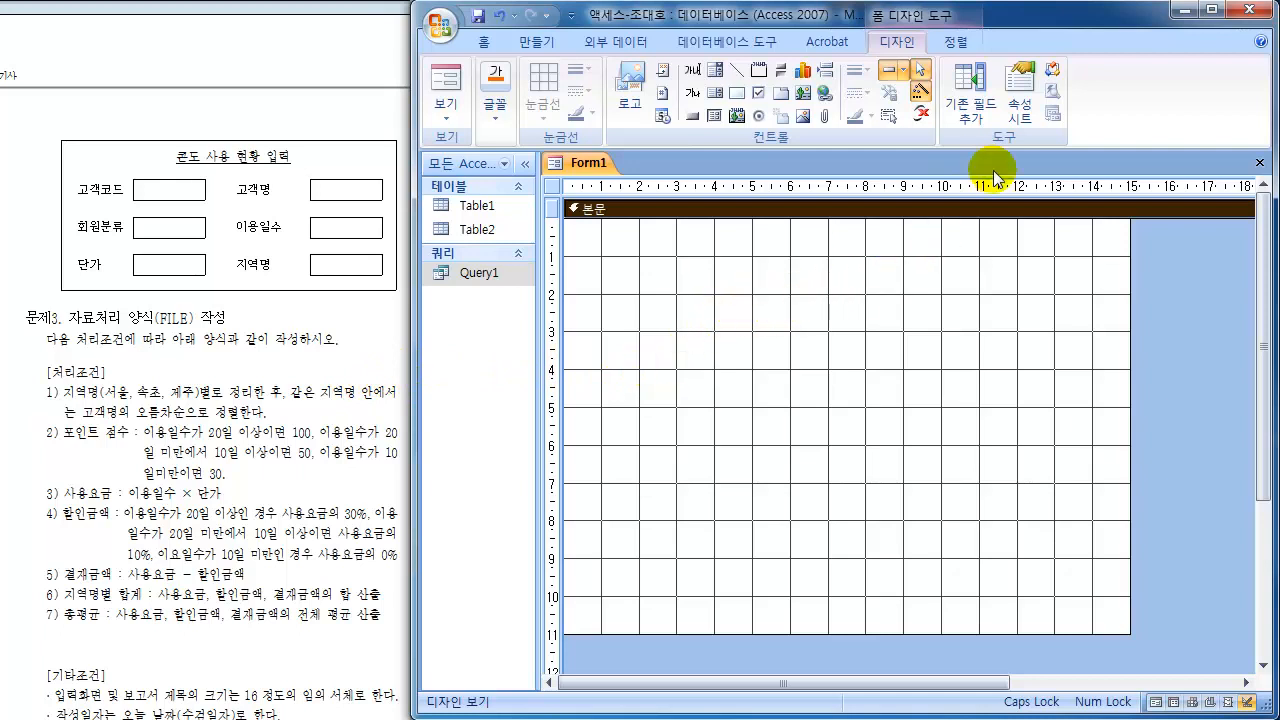
- Open the property sheet for the 본문 section and look through its format, data, event, other and all categories
left_click(1030, 97)
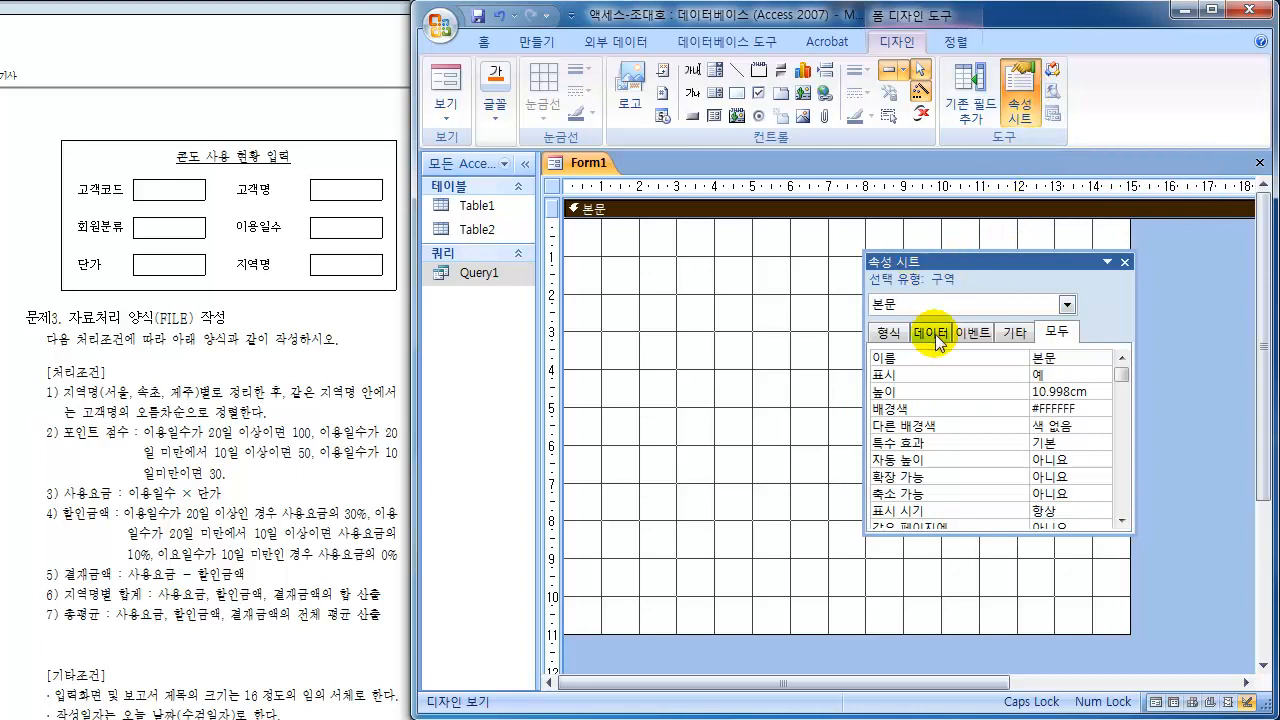
left_click(888, 333)
left_click(928, 333)
left_click(972, 333)
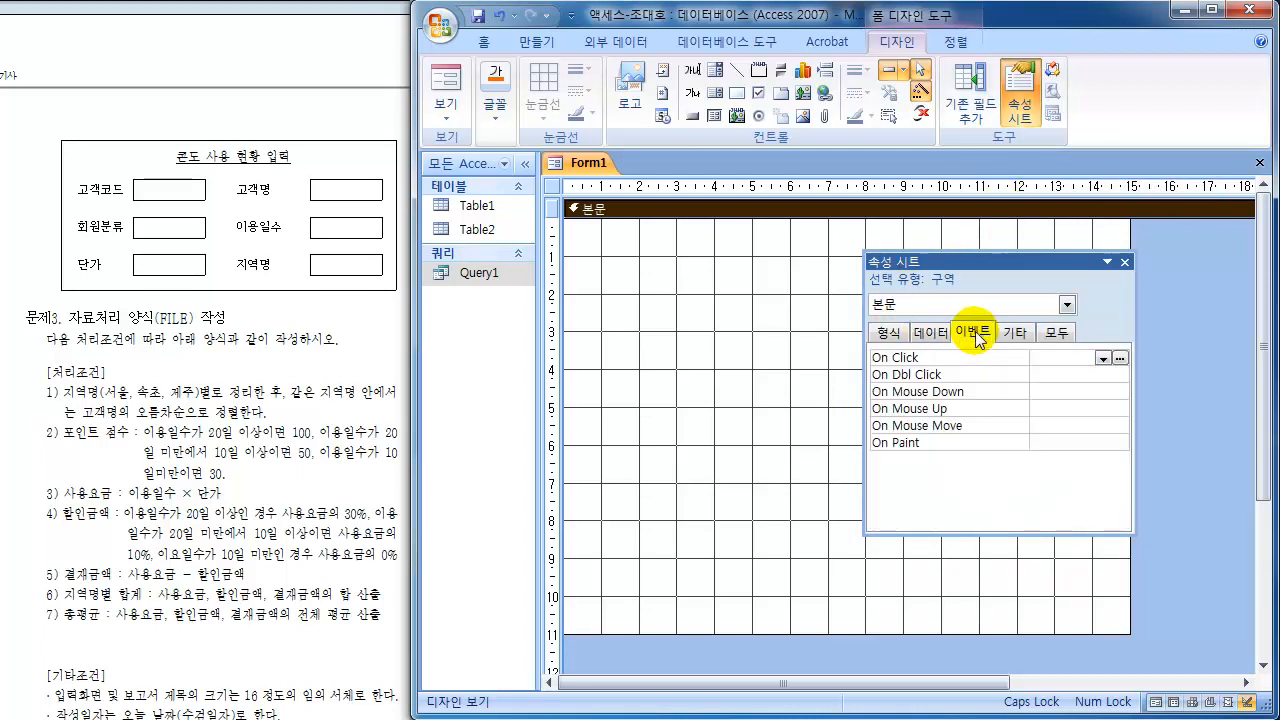
left_click(1015, 333)
left_click(1057, 333)
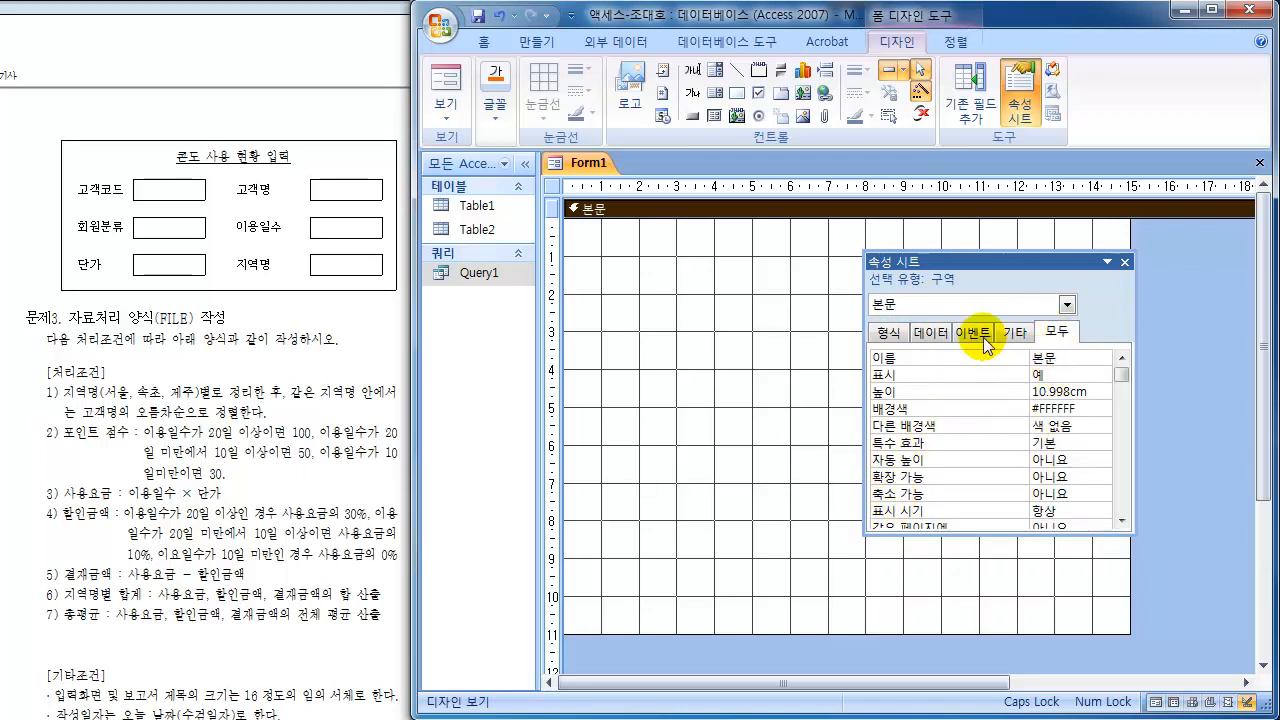
- Show the properties of the whole form instead of the 본문 section, locate 레코드 원본, and close the property sheet
left_click_drag(993, 256, 822, 269)
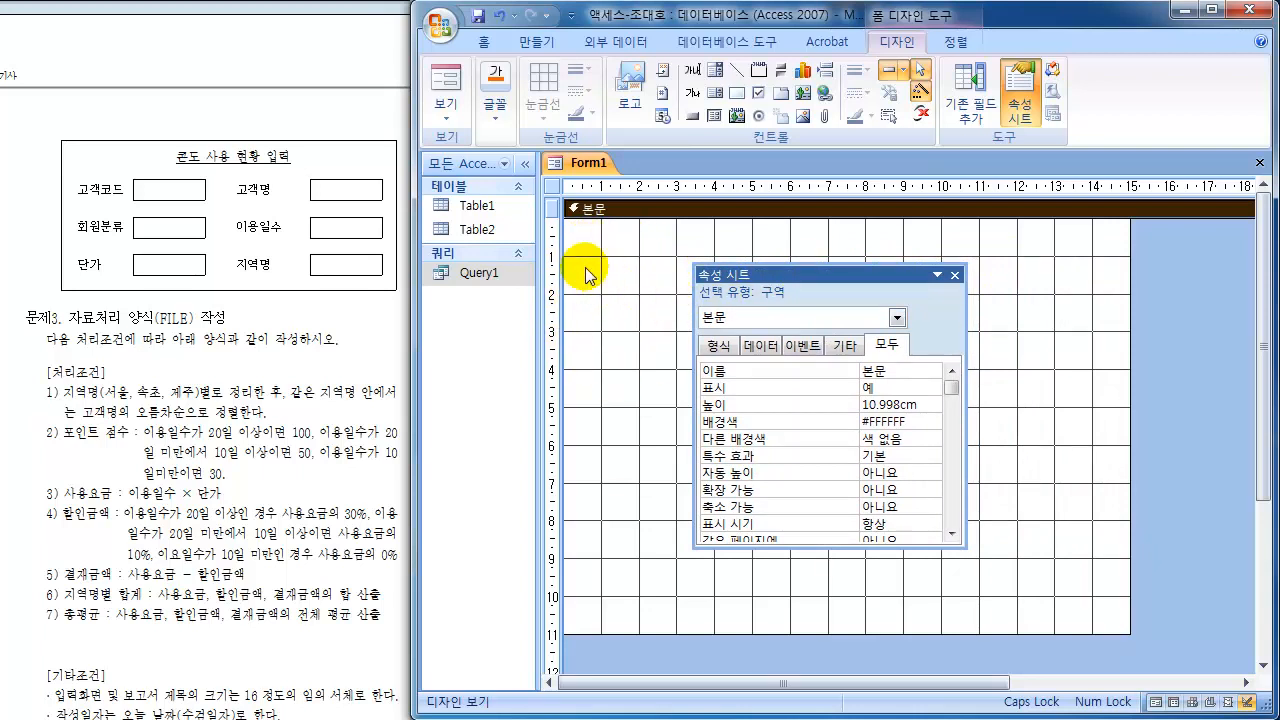
left_click(1056, 305)
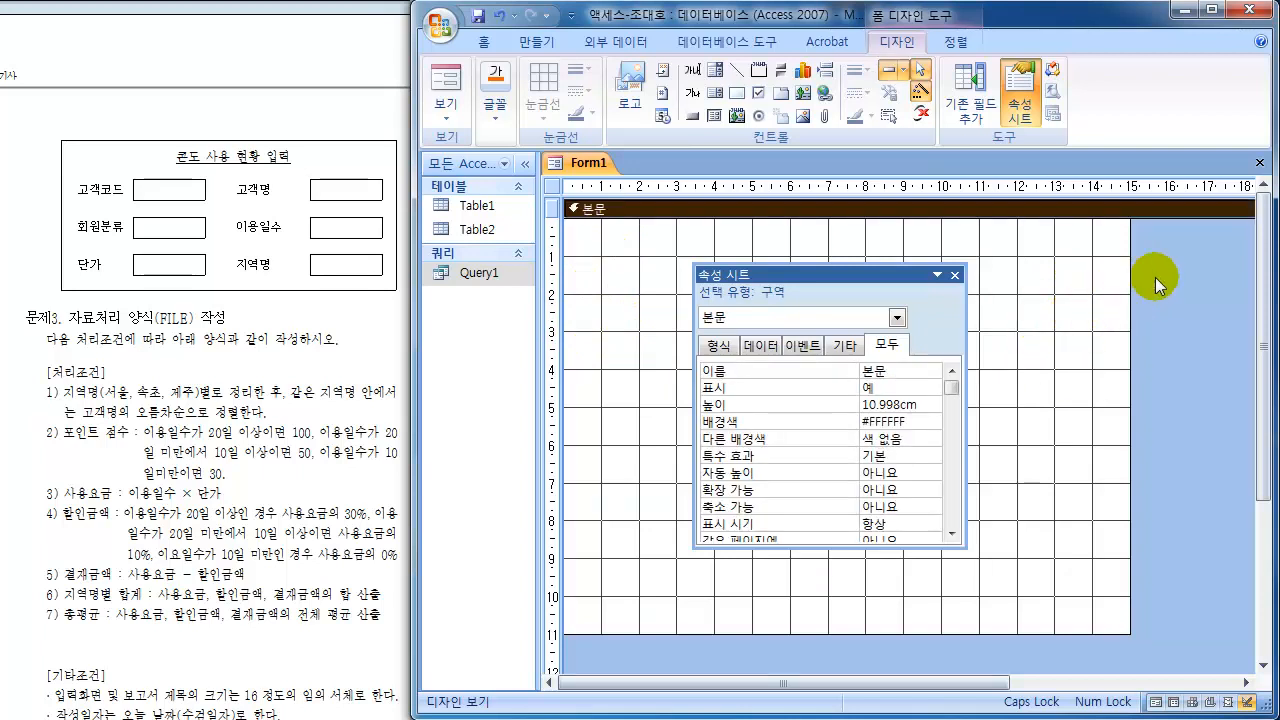
left_click(1199, 351)
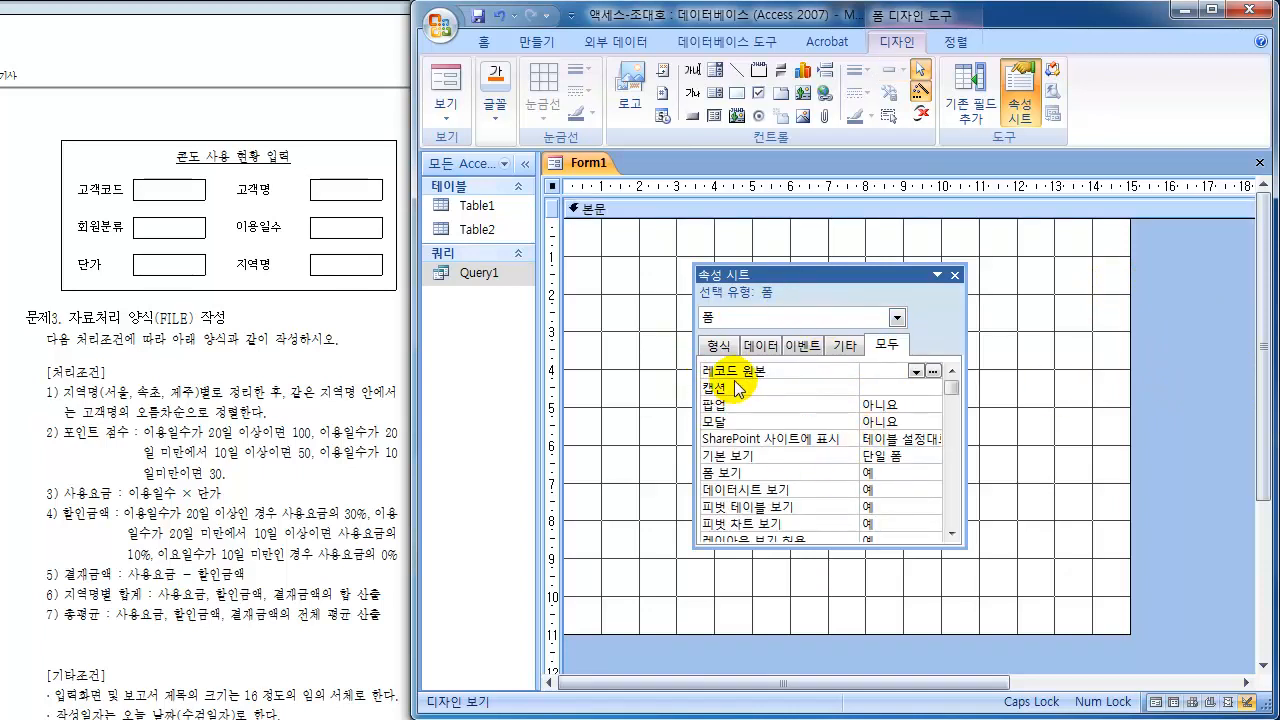
left_click(955, 274)
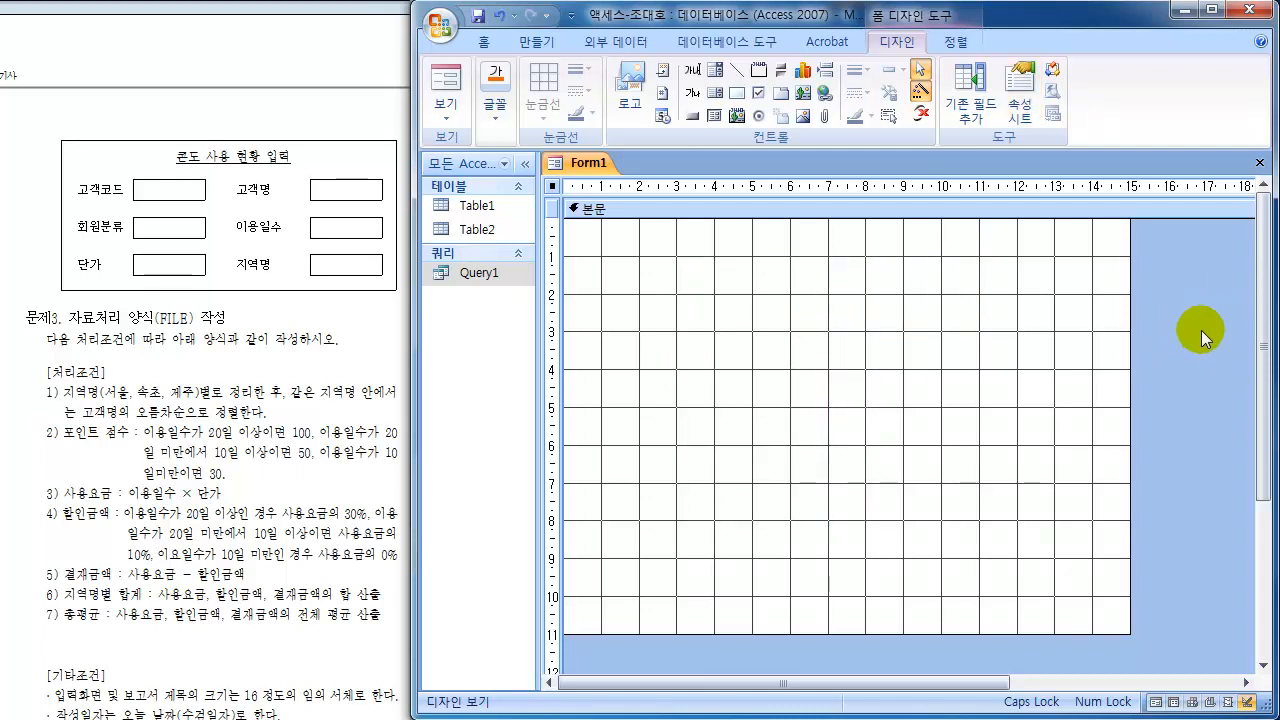
- Compare the property sheet of the whole form with that of the 본문 section
left_click(1030, 97)
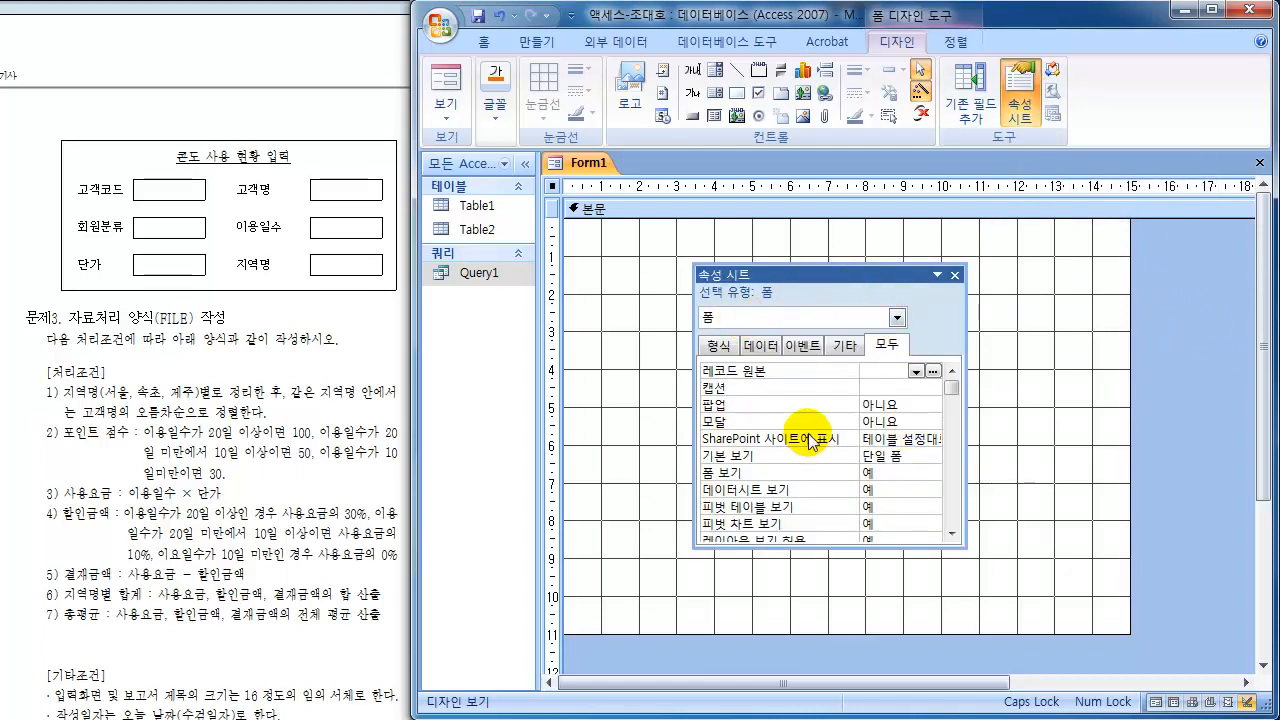
left_click(955, 274)
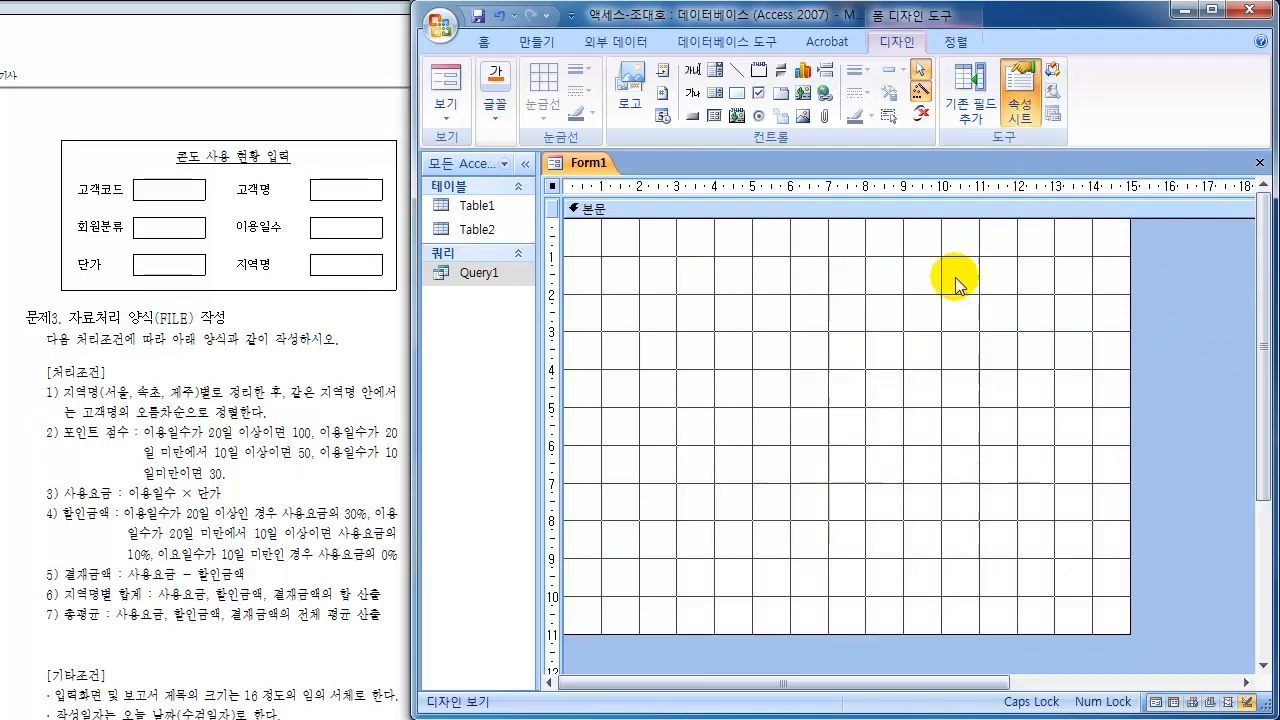
left_click(823, 335)
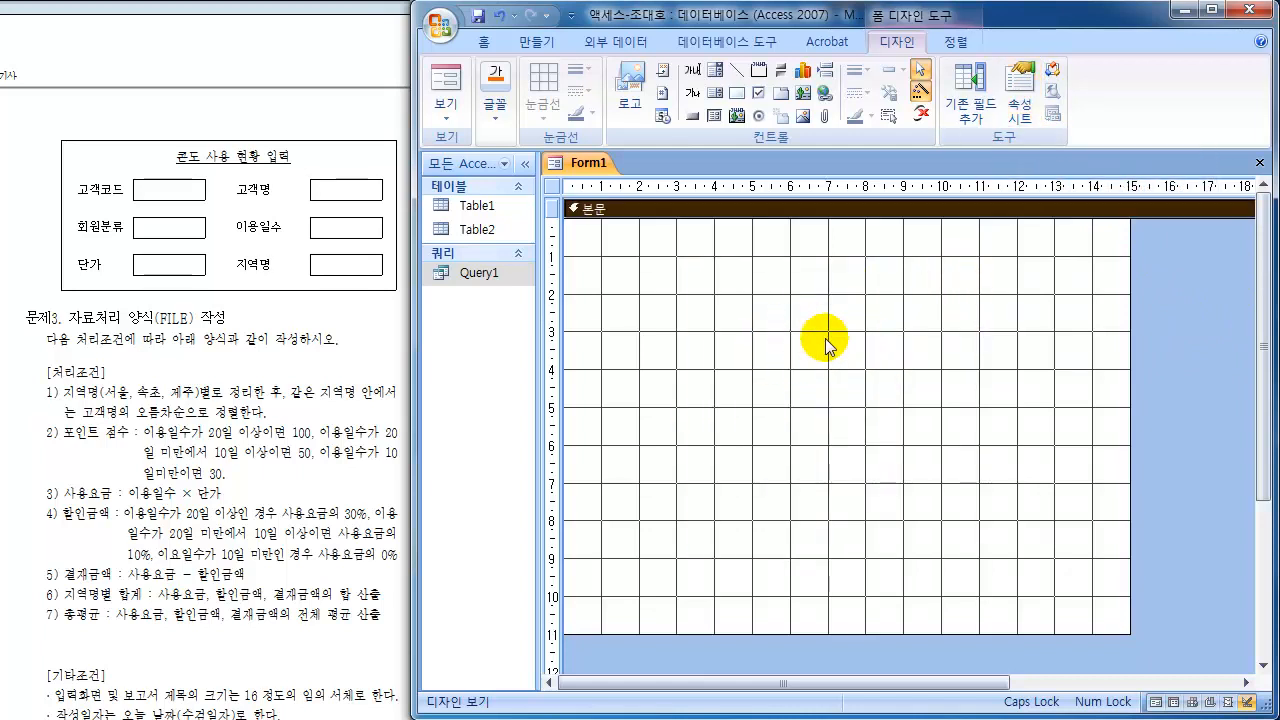
left_click(1019, 100)
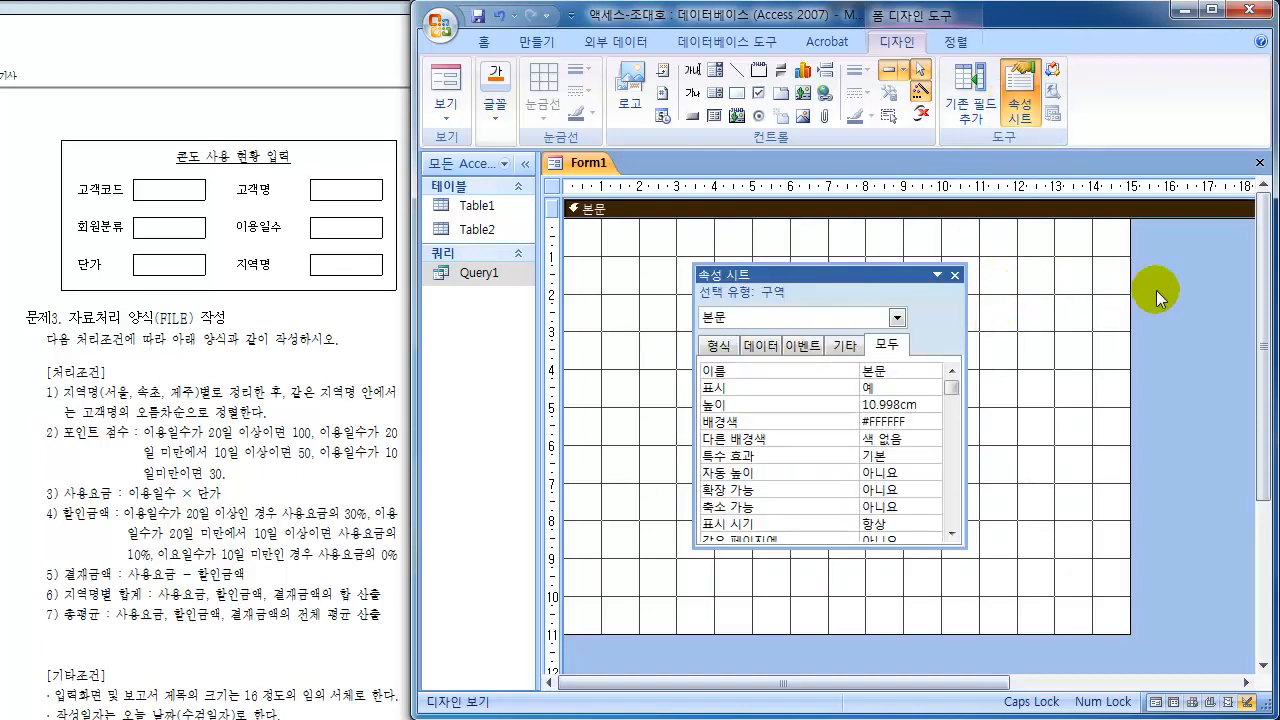
- Set the whole form's 레코드 원본 to Query1 and close the property sheet
left_click(1189, 292)
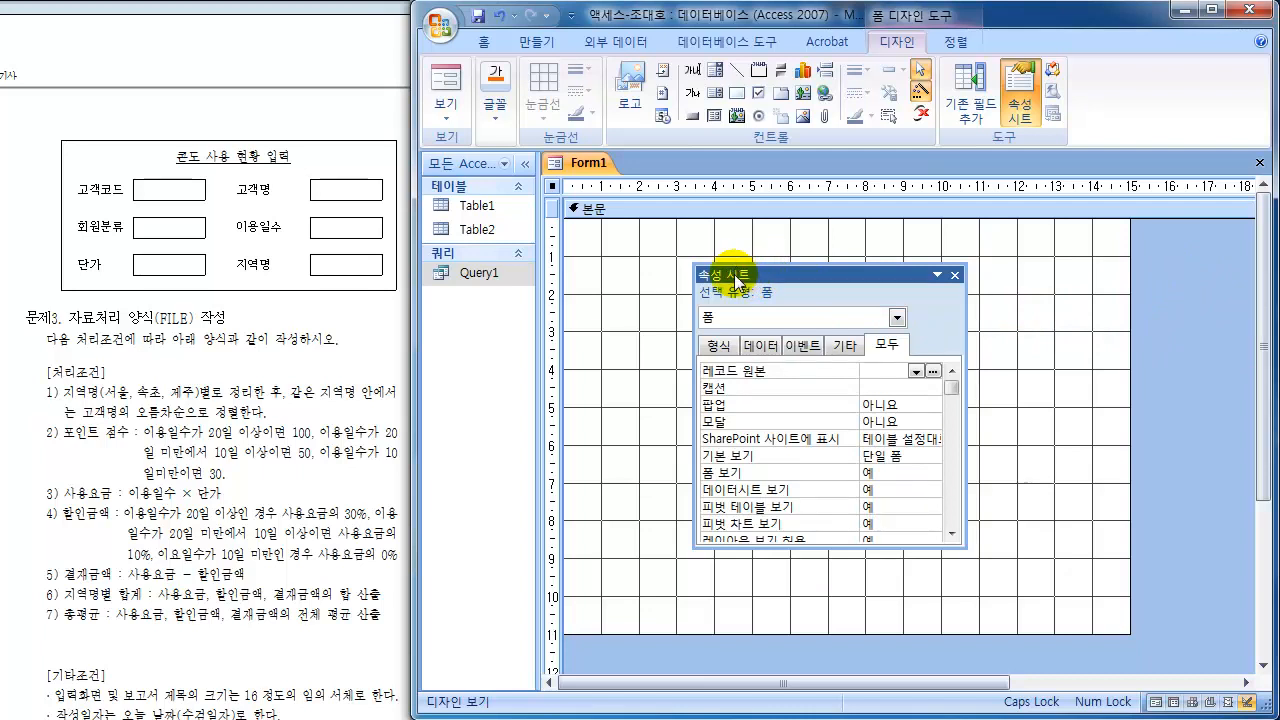
left_click(886, 344)
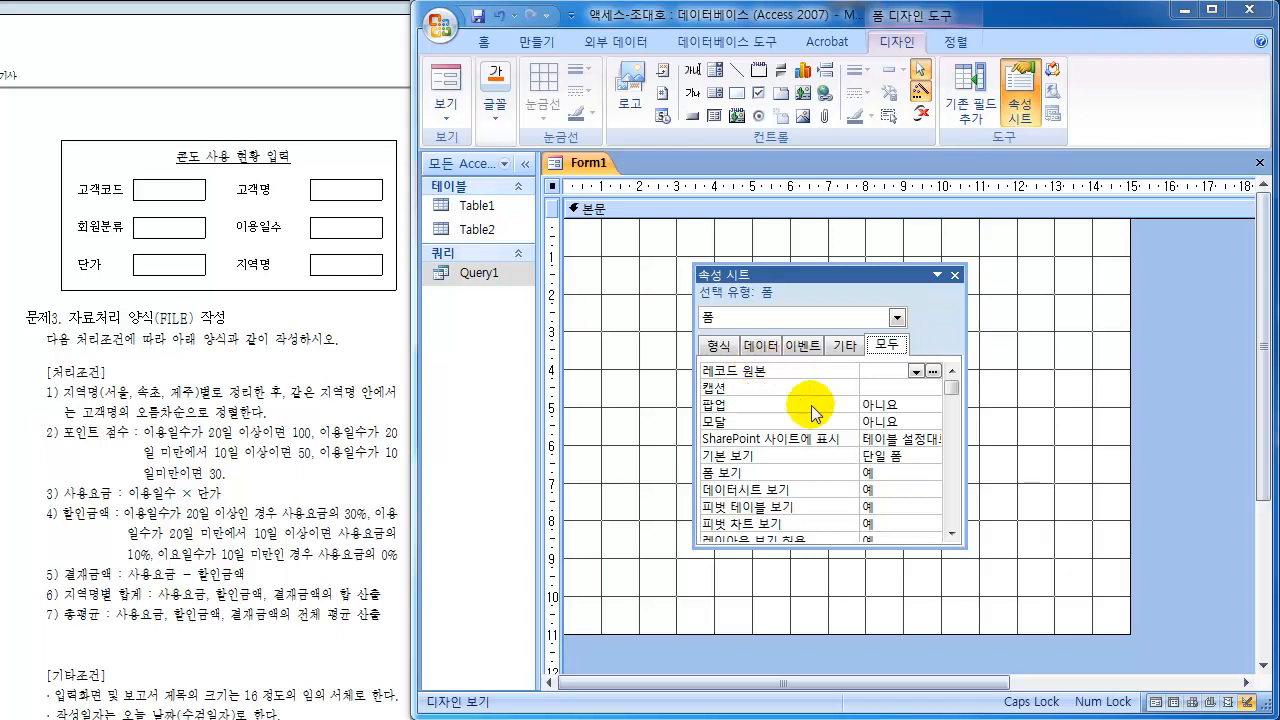
left_click(915, 372)
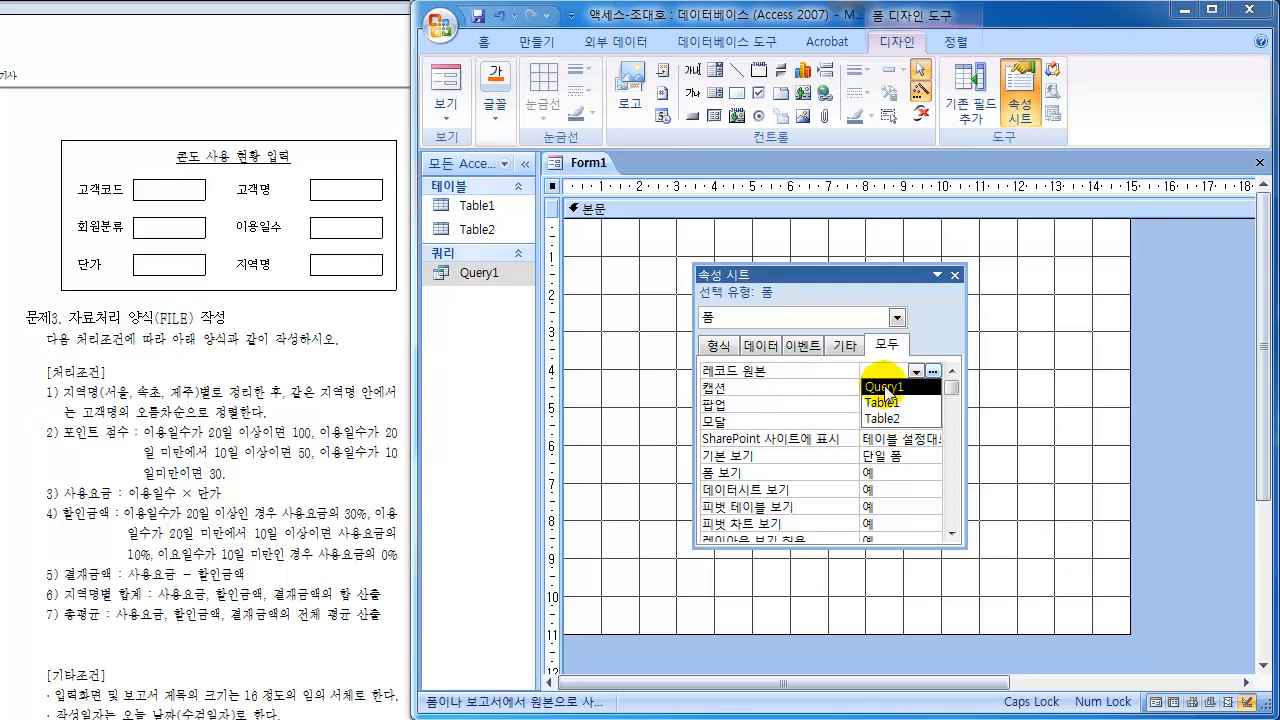
left_click(886, 388)
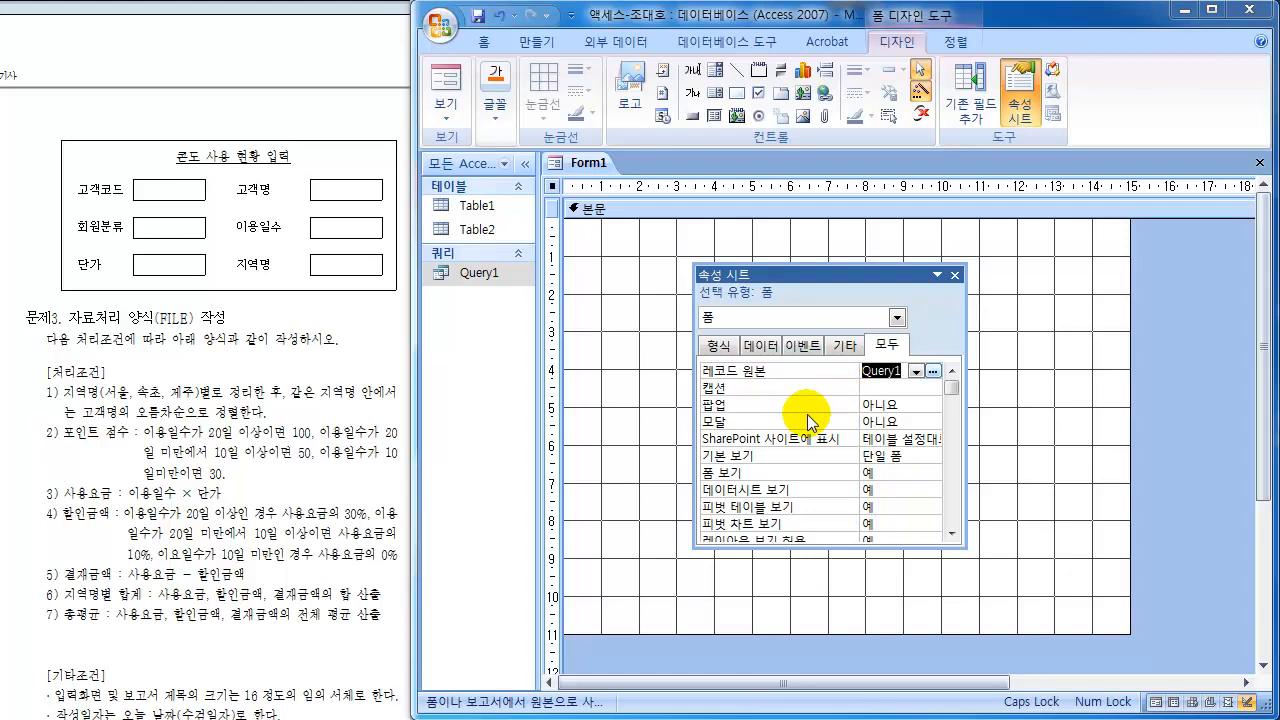
mouse_move(831, 274)
left_mouse_down()
mouse_move(723, 277)
mouse_move(366, 337)
mouse_move(348, 378)
mouse_move(654, 354)
mouse_move(814, 397)
mouse_move(812, 266)
left_mouse_up()
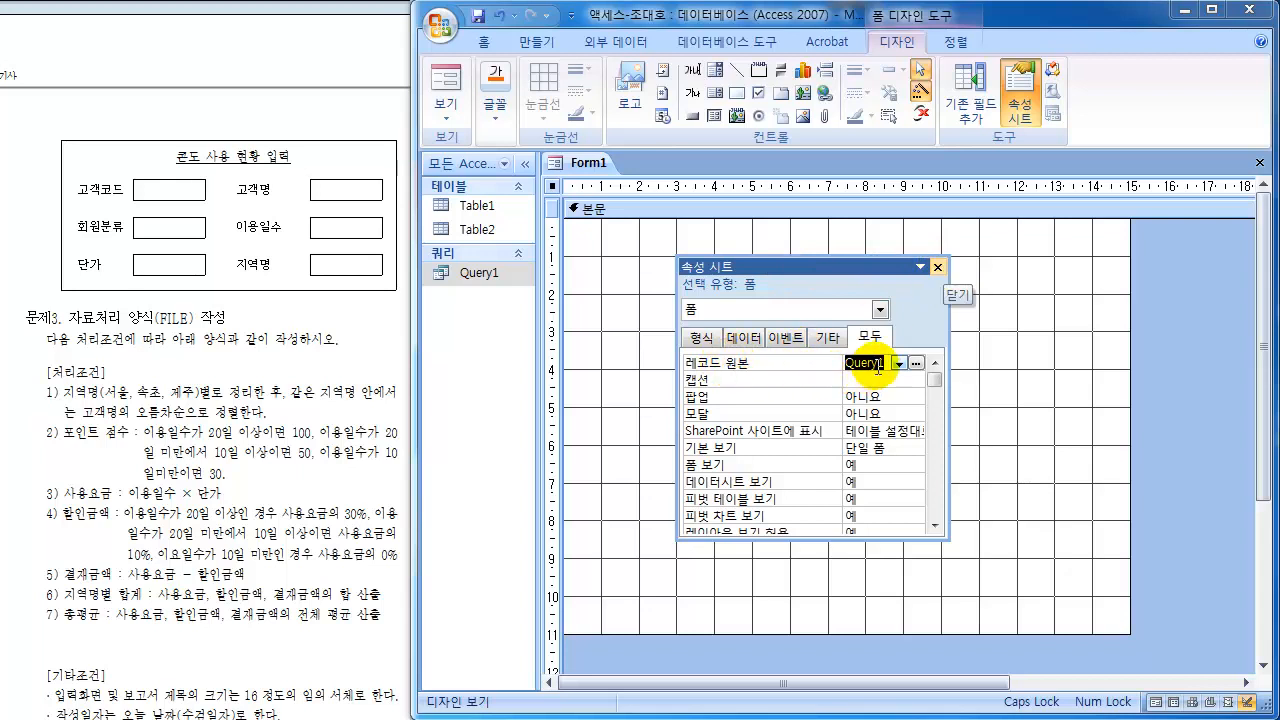
left_click(938, 268)
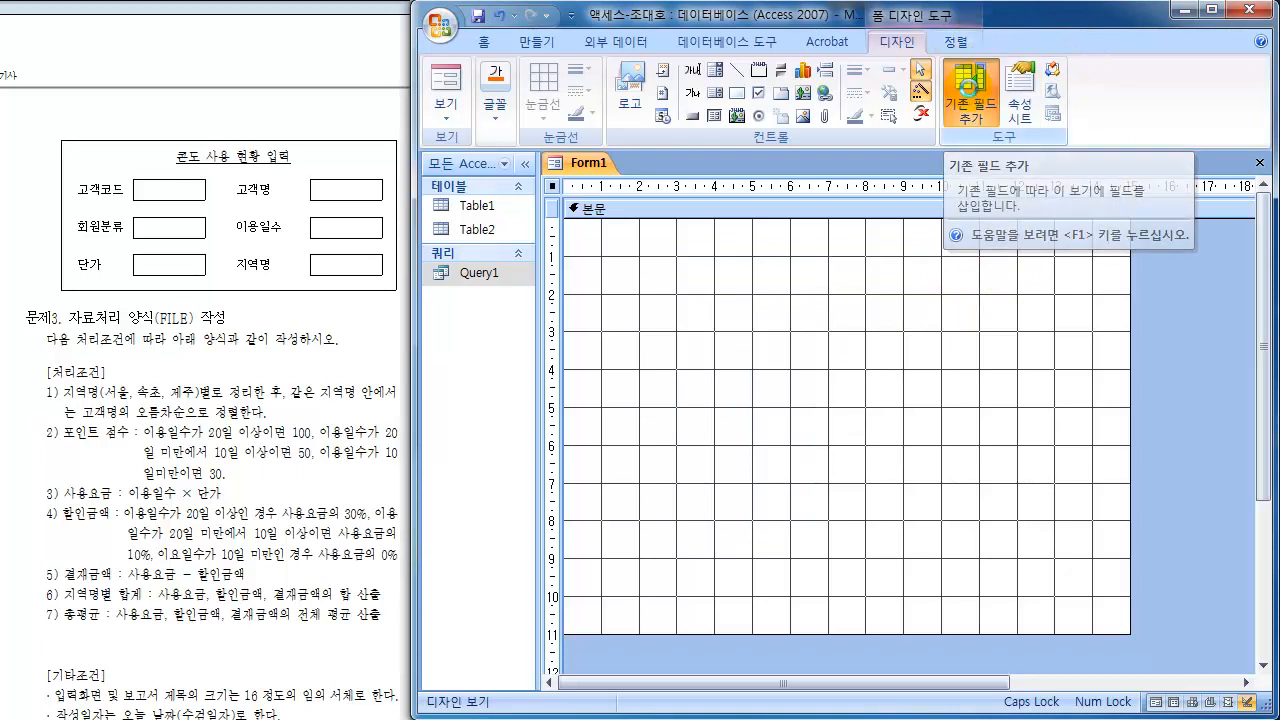
- Open the list of existing fields and limit it to the fields of the current record source
left_click(970, 95)
left_click_drag(818, 268, 932, 232)
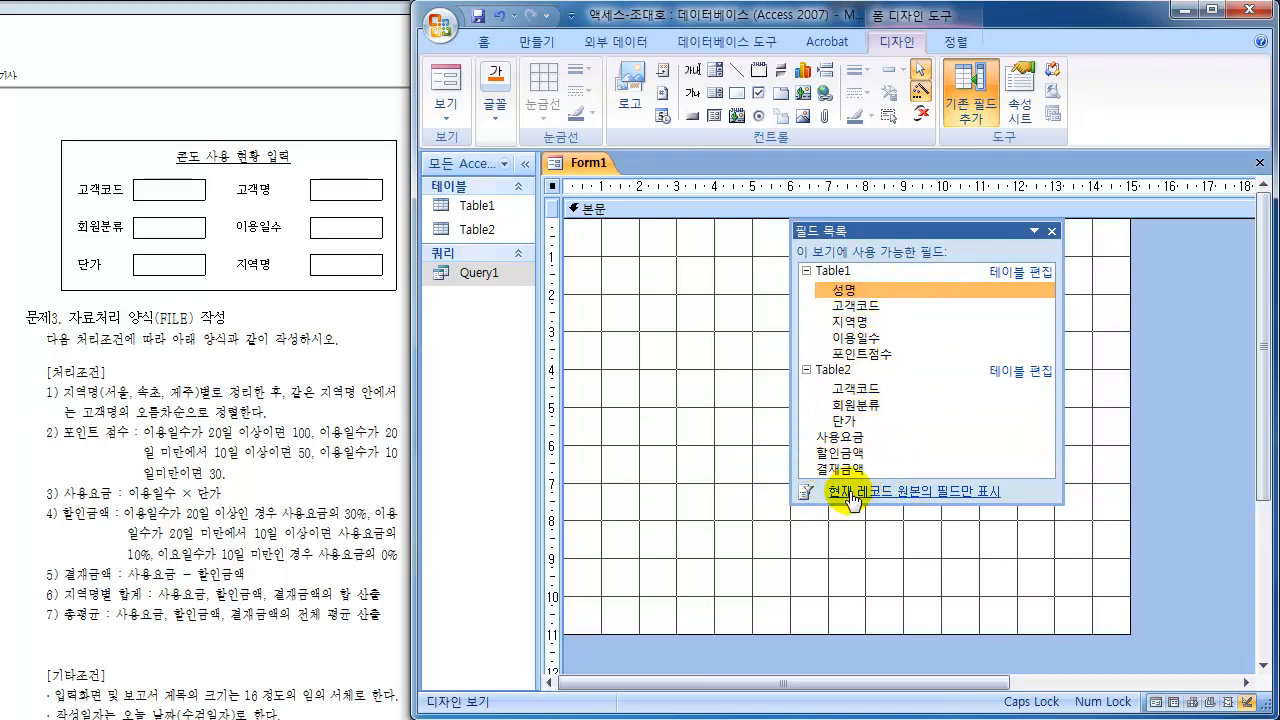
left_click(985, 500)
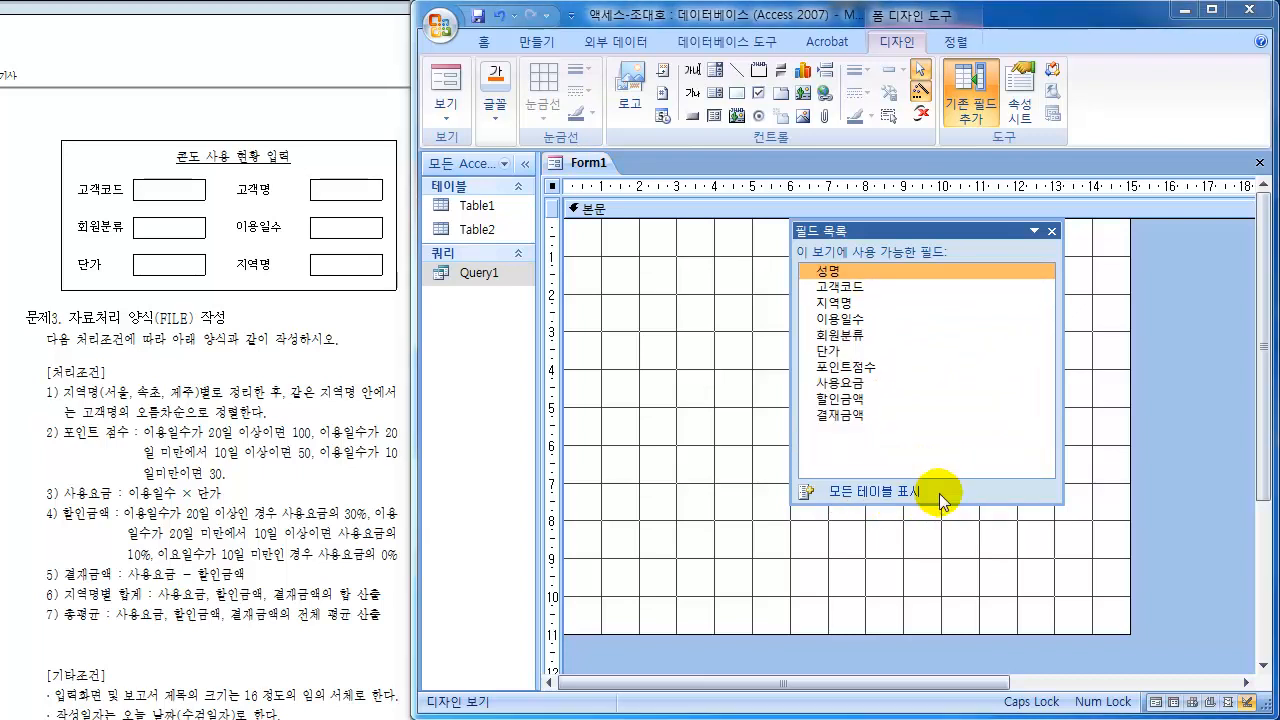
- Examine the fields available from Query1 one by one in the field list
left_click(850, 288)
left_click(850, 304)
left_click(850, 336)
left_click(849, 353)
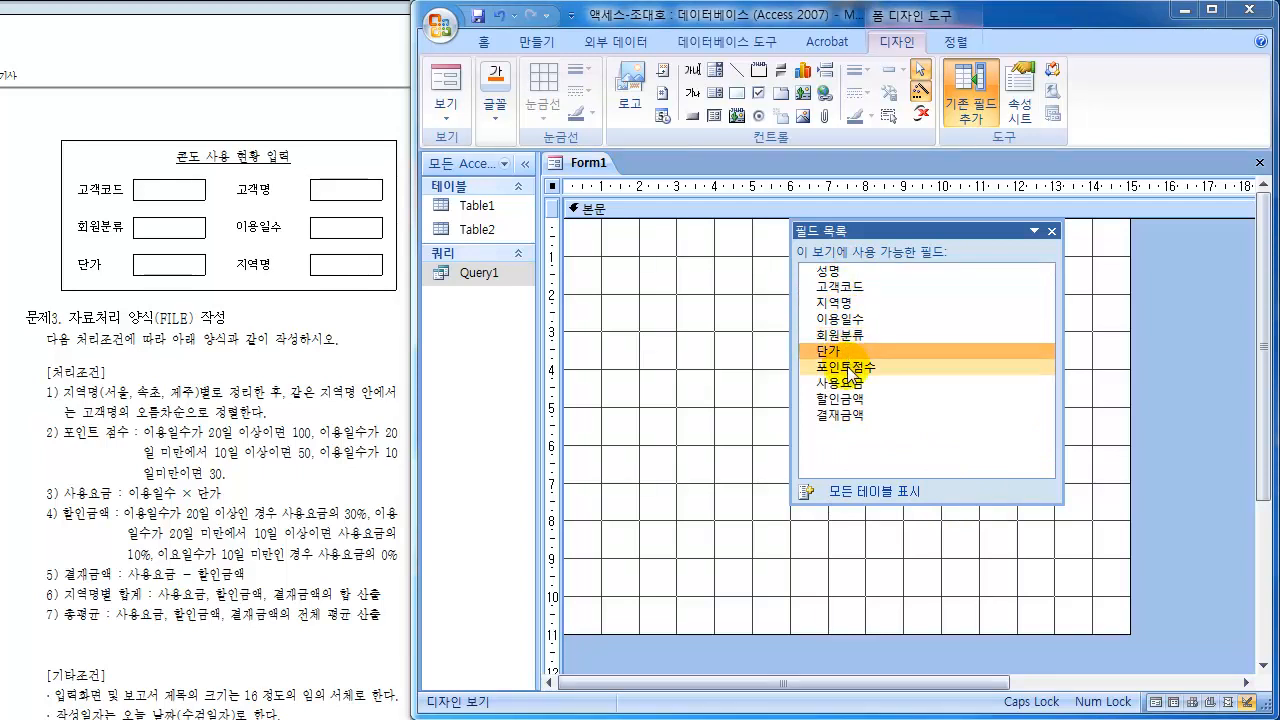
left_click(848, 367)
left_click(848, 383)
left_click(849, 399)
left_click(850, 415)
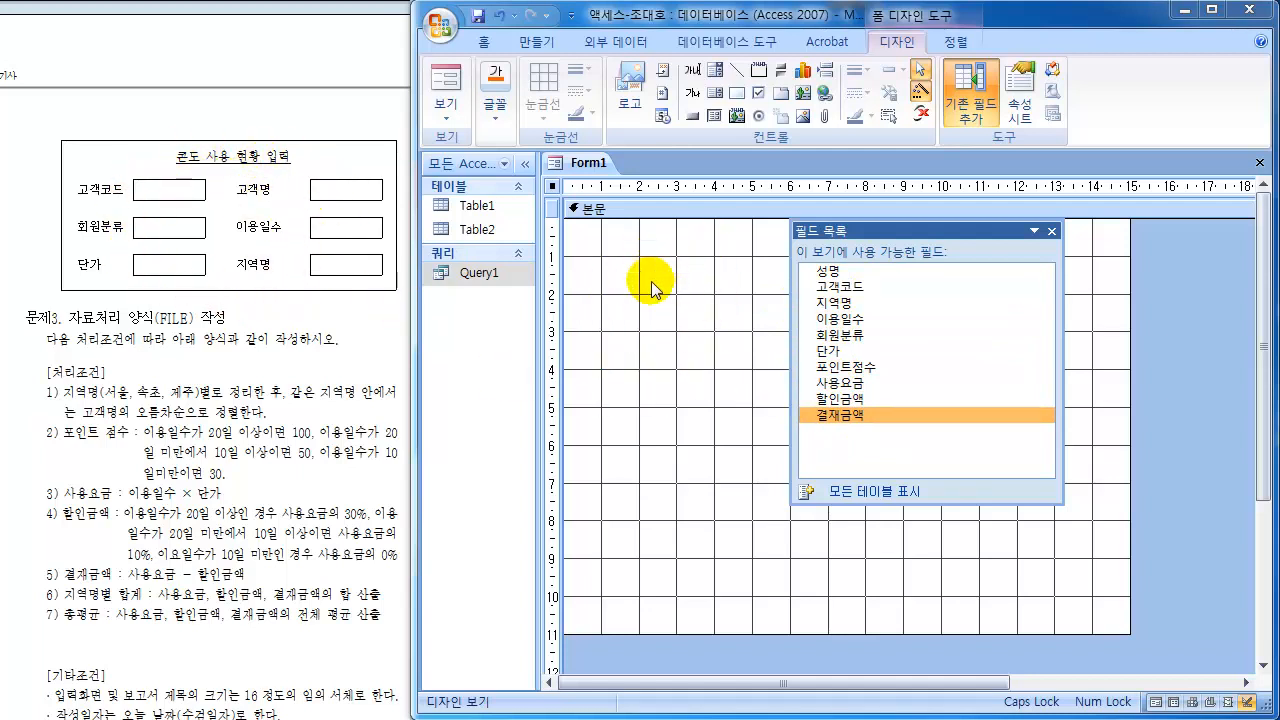
- Move the field list aside and individually select the 고객코드, 회원분류, 단가, 성명, 이용일수 and 지역명 fields
left_click_drag(894, 231, 1085, 250)
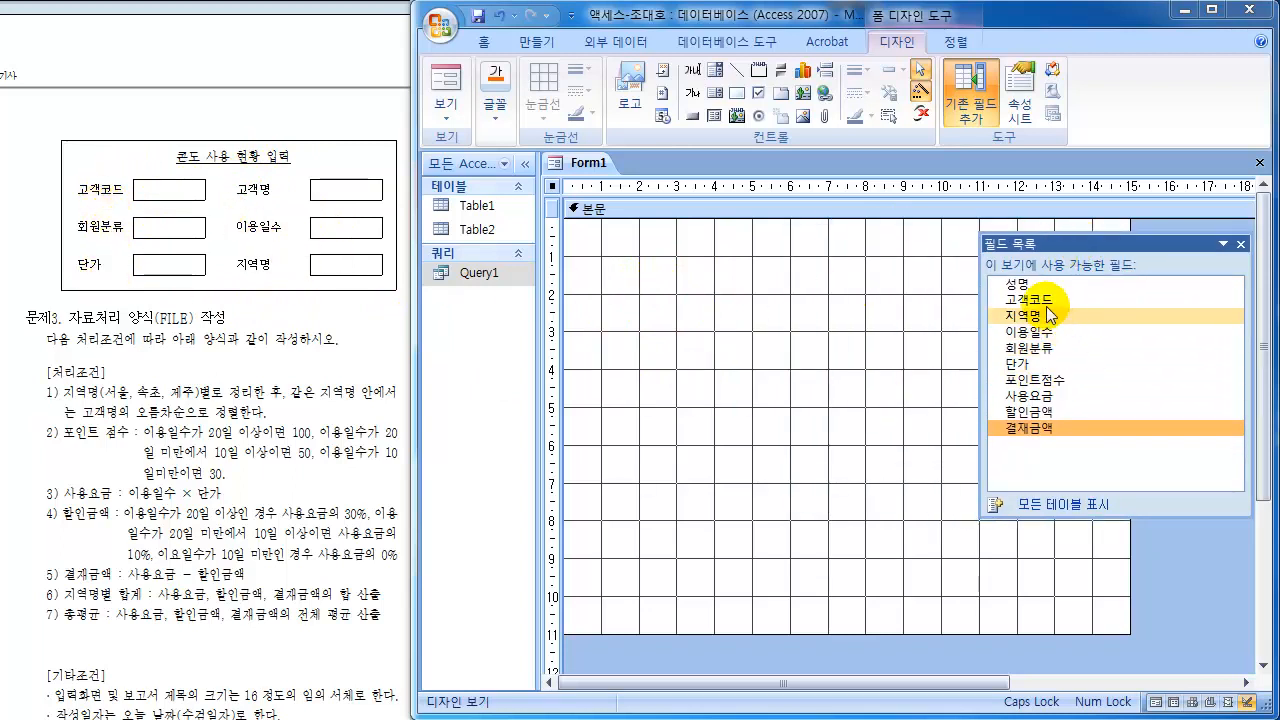
left_click(1047, 301)
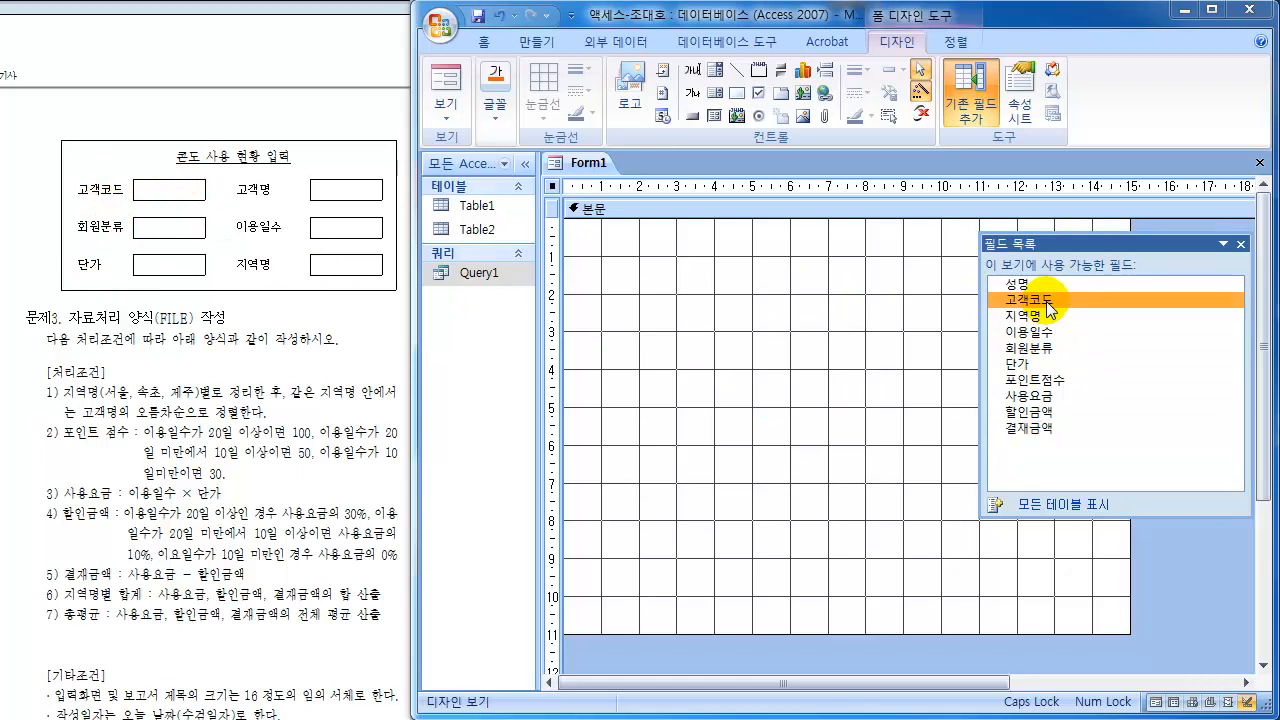
left_click(1037, 351, "ctrl")
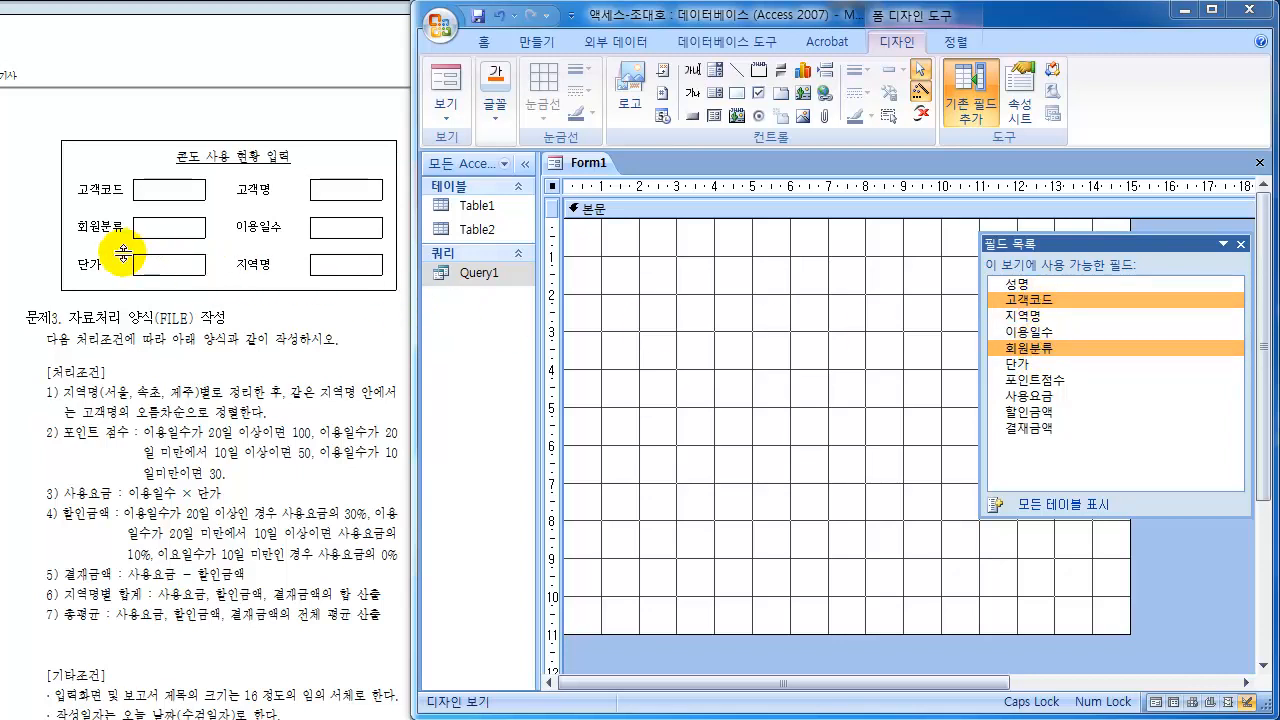
left_click(1032, 364, "ctrl")
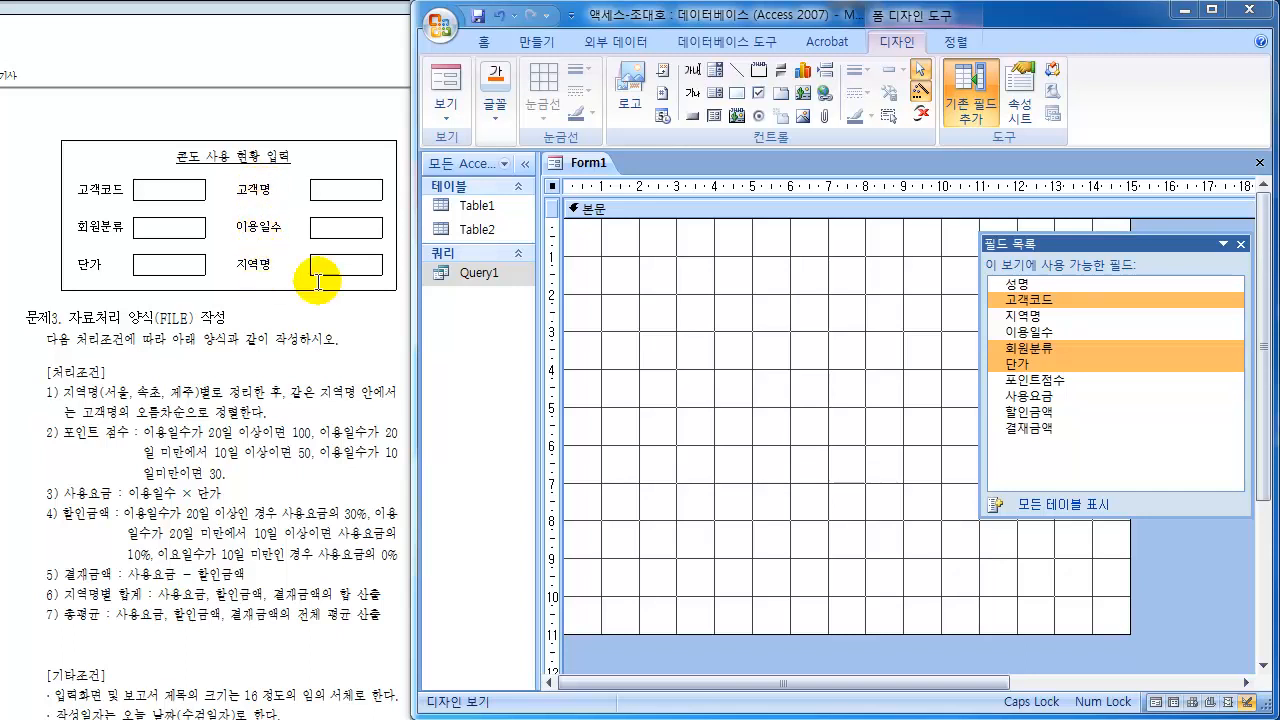
left_click(1019, 285, "ctrl")
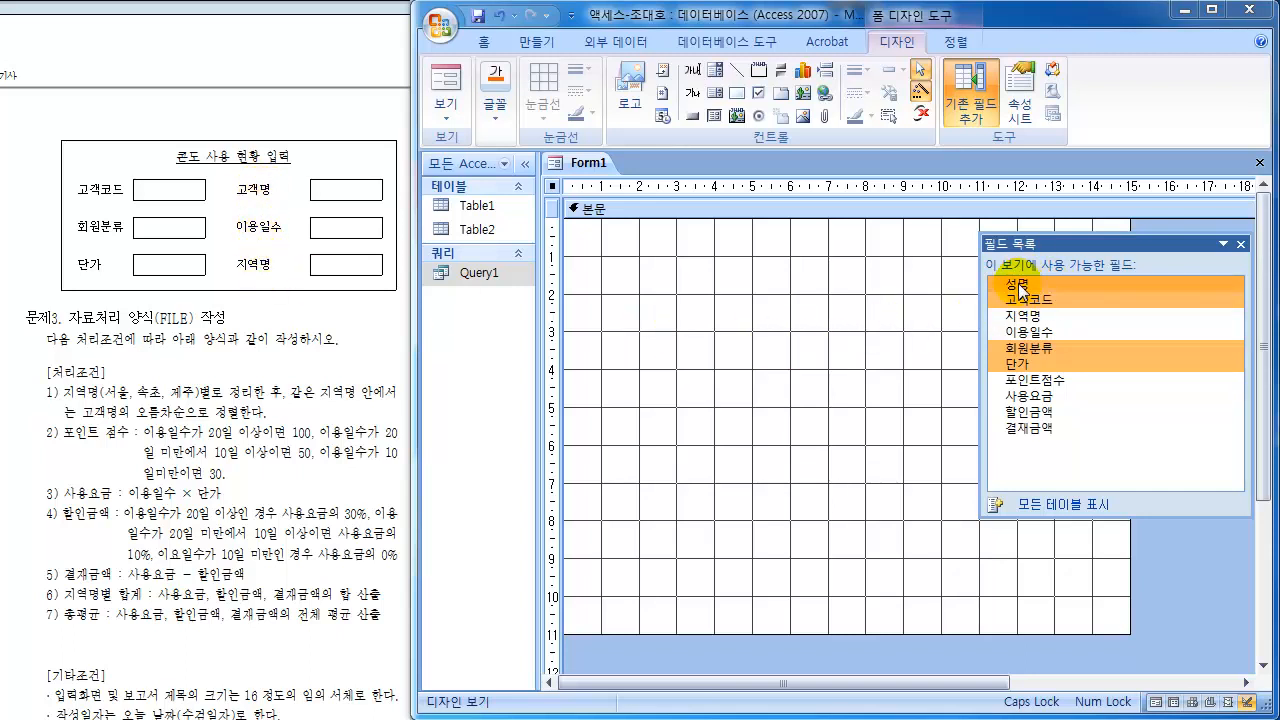
left_click(1040, 333, "ctrl")
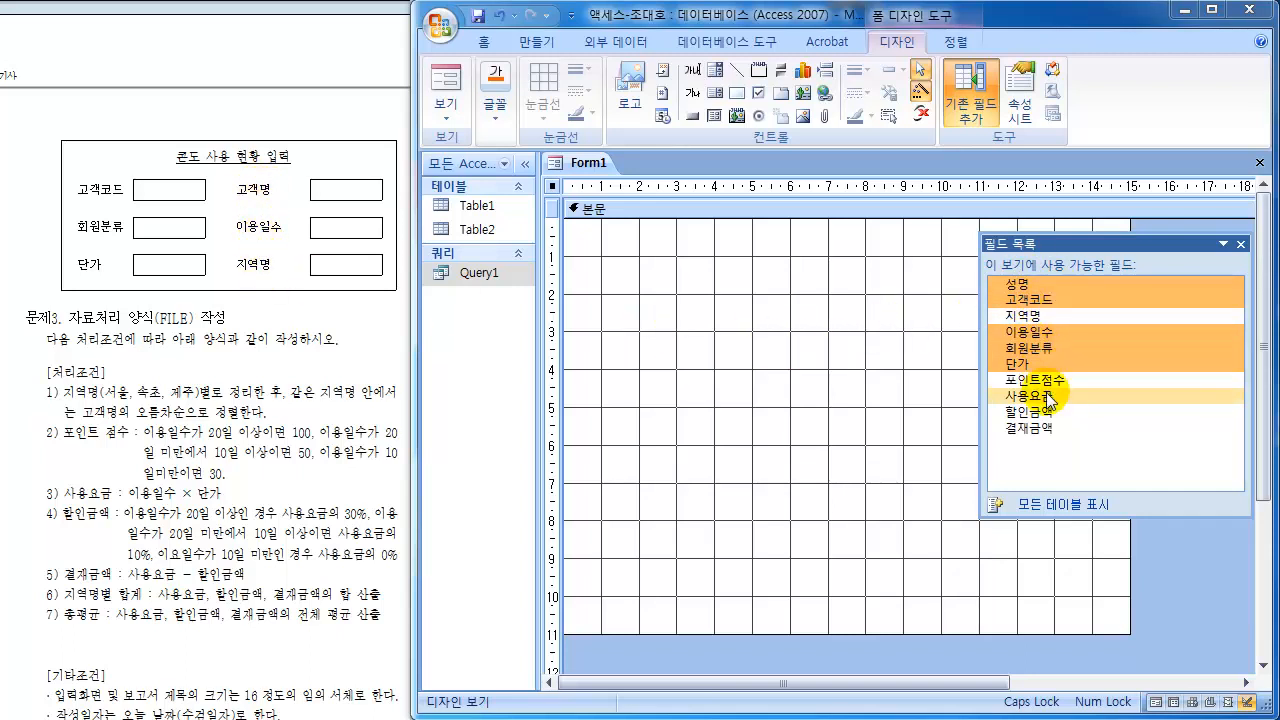
left_click(1026, 319, "ctrl")
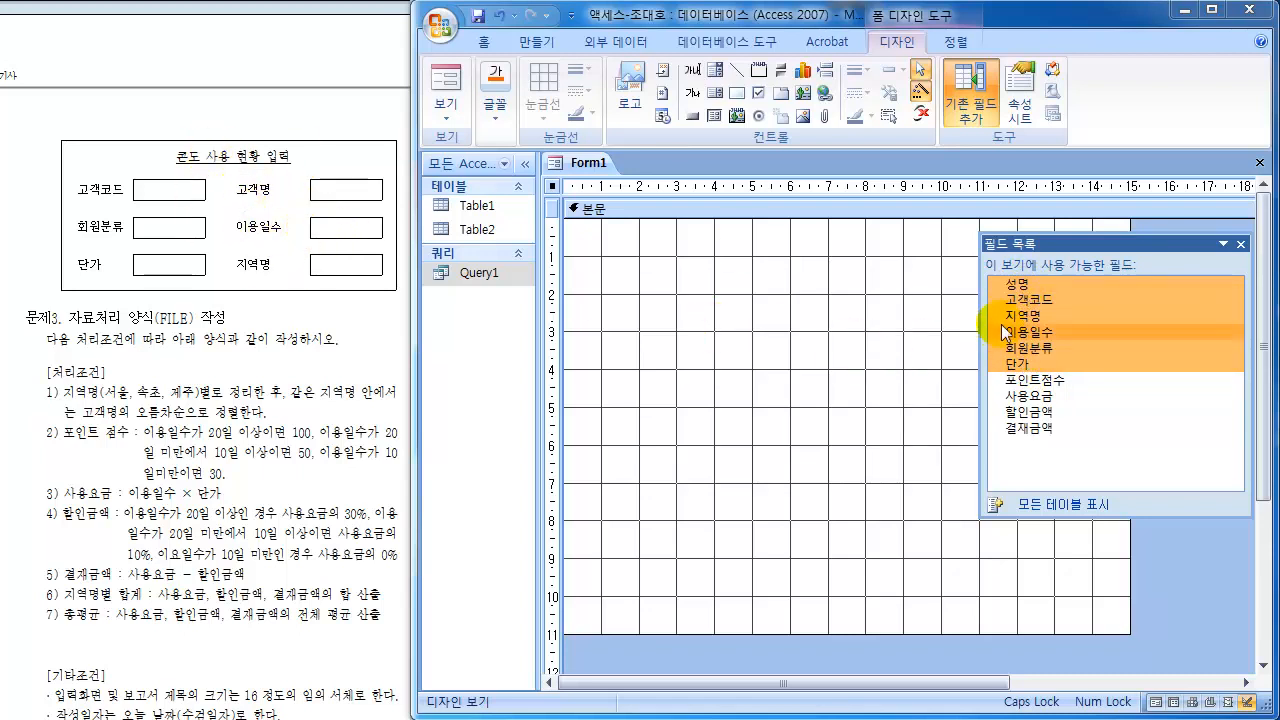
- Add the fields from 성명 through 단가 to the 본문 section as one block and close the field list
left_click(1030, 287)
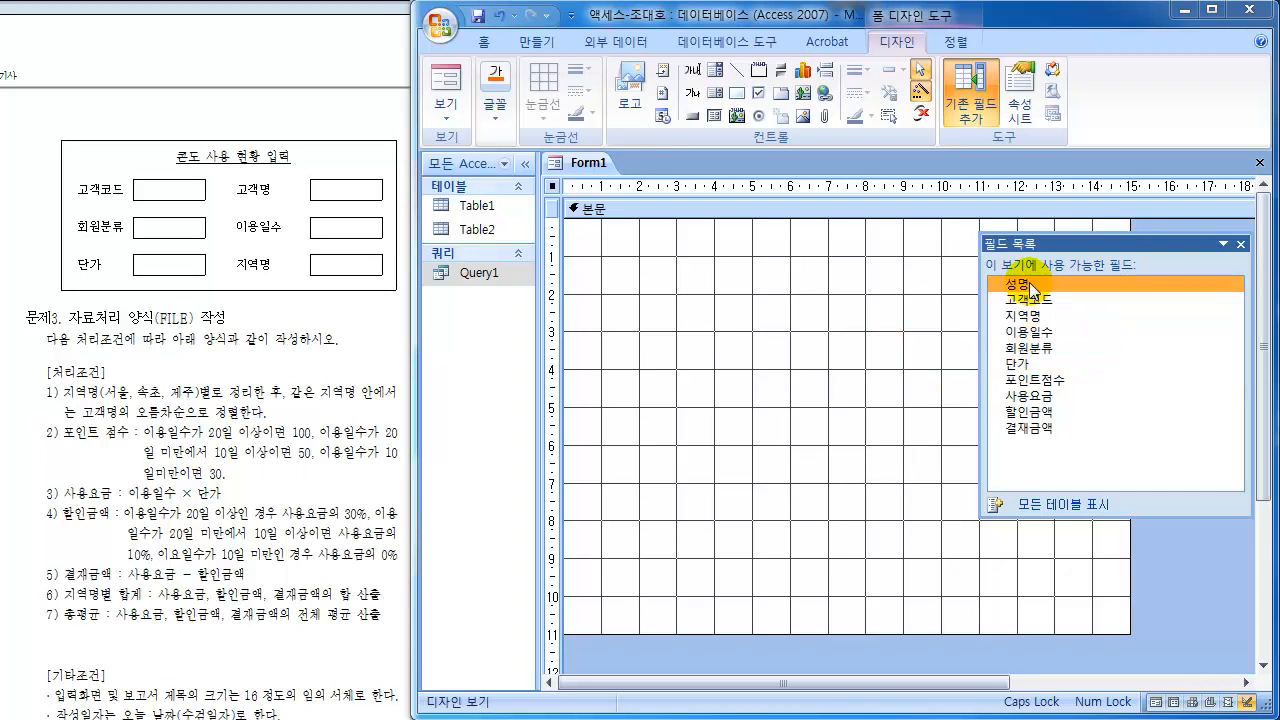
left_click(1028, 368, "shift")
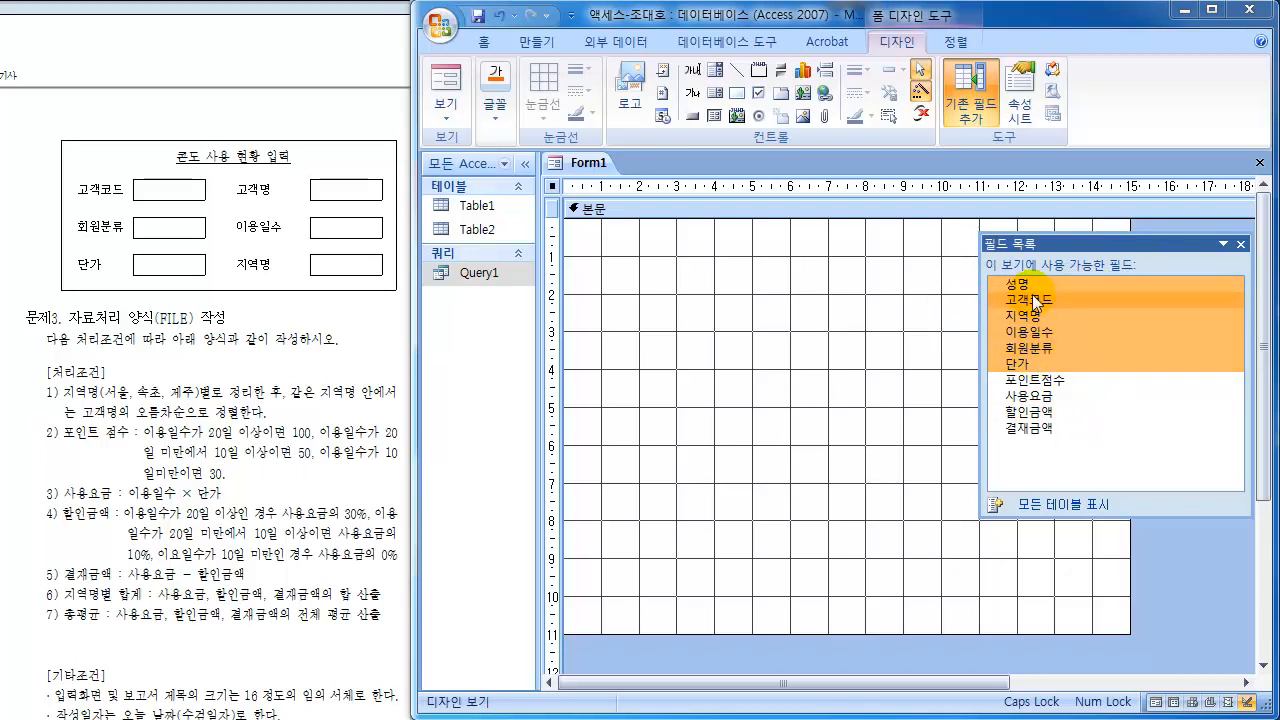
left_click_drag(1034, 310, 658, 302)
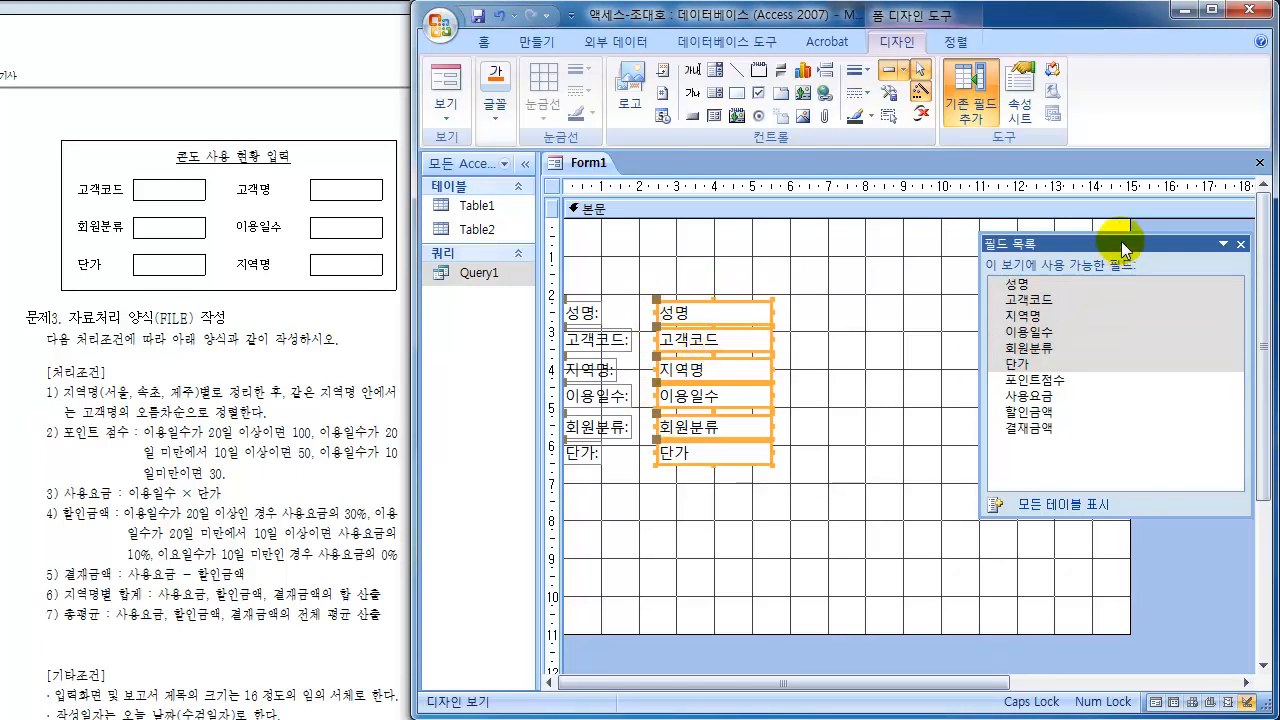
left_click_drag(1118, 244, 1042, 268)
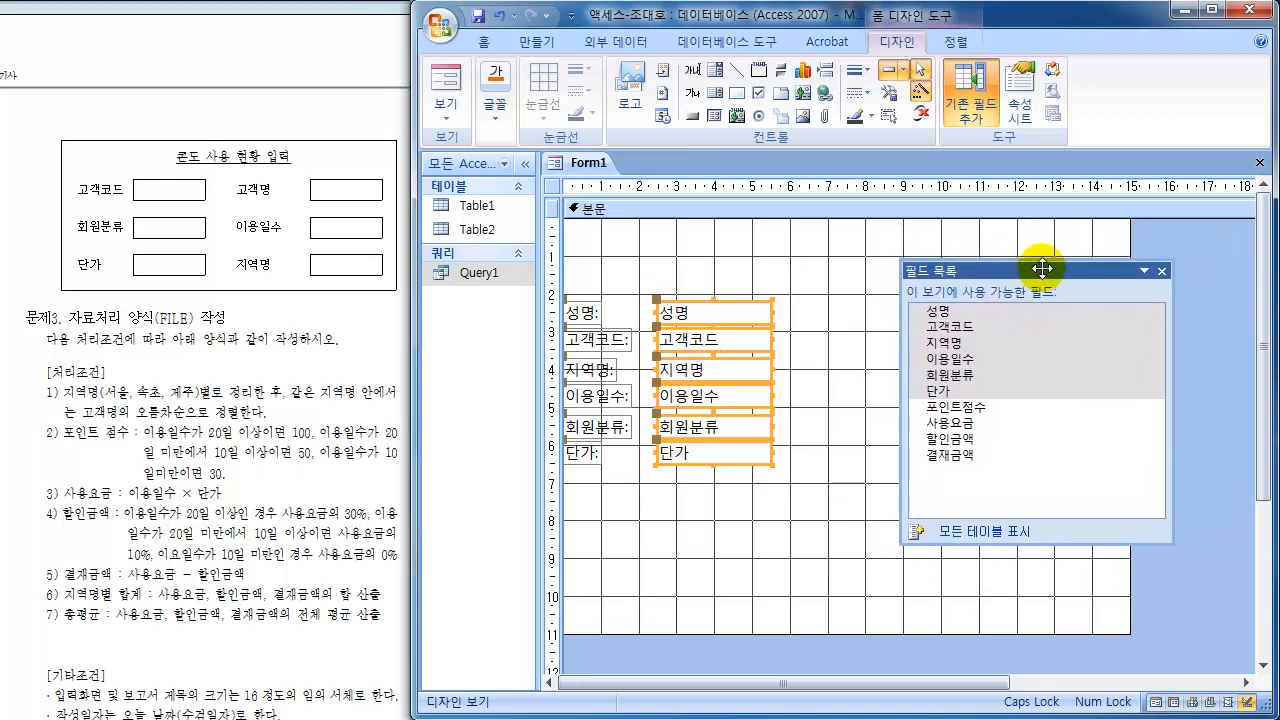
left_click(1162, 271)
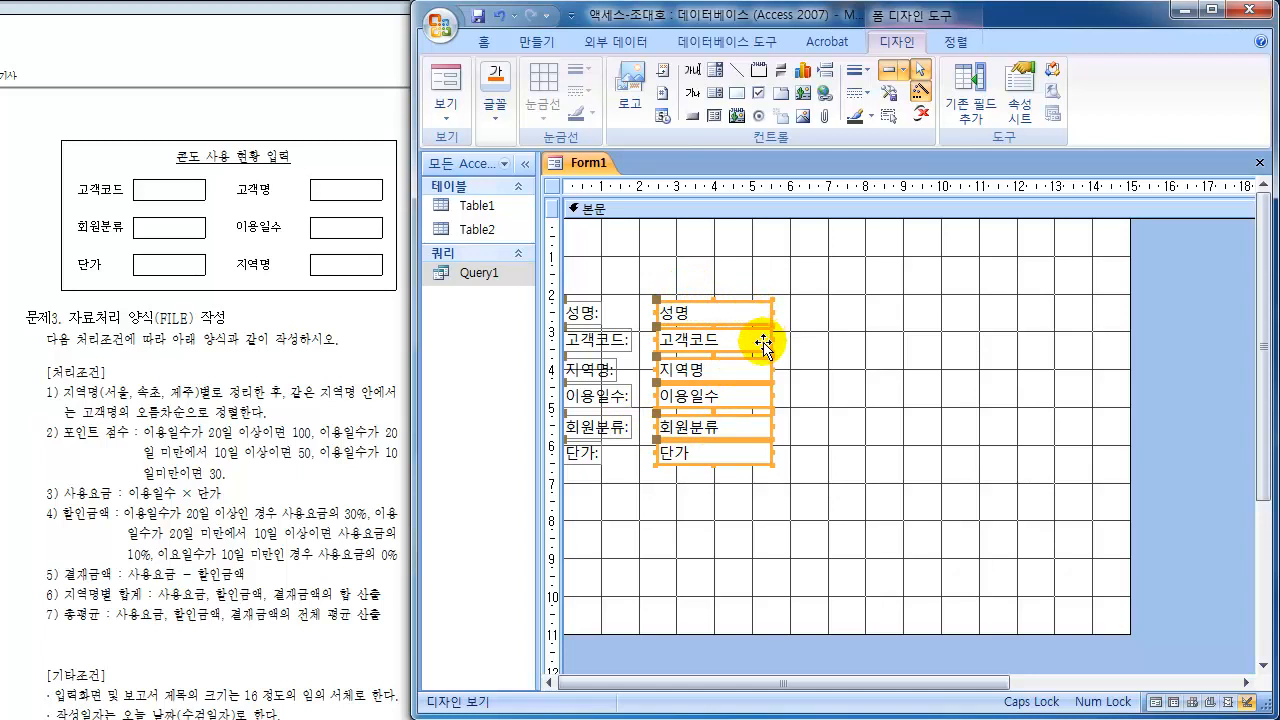
- Move all six field controls with their labels so the block starts at about 2 cm horizontally and 4 cm vertically
left_click(686, 325)
left_click_drag(686, 325, 928, 350)
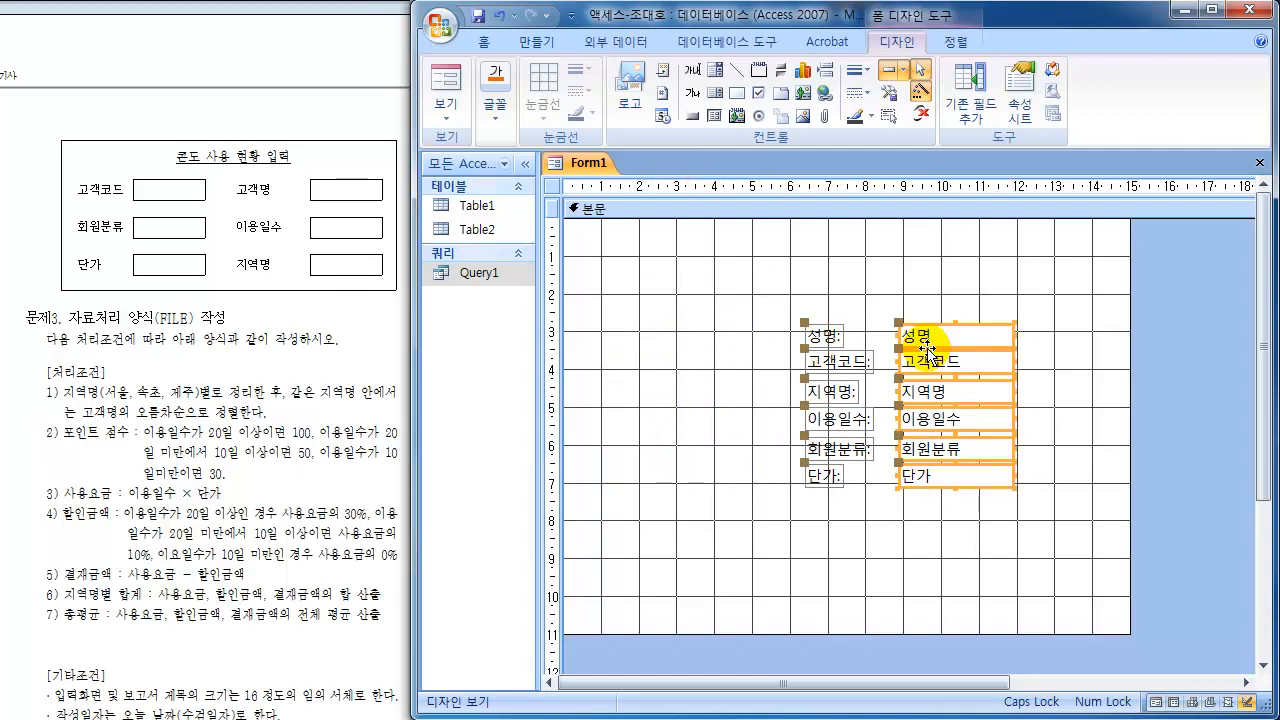
left_click_drag(928, 350, 809, 400)
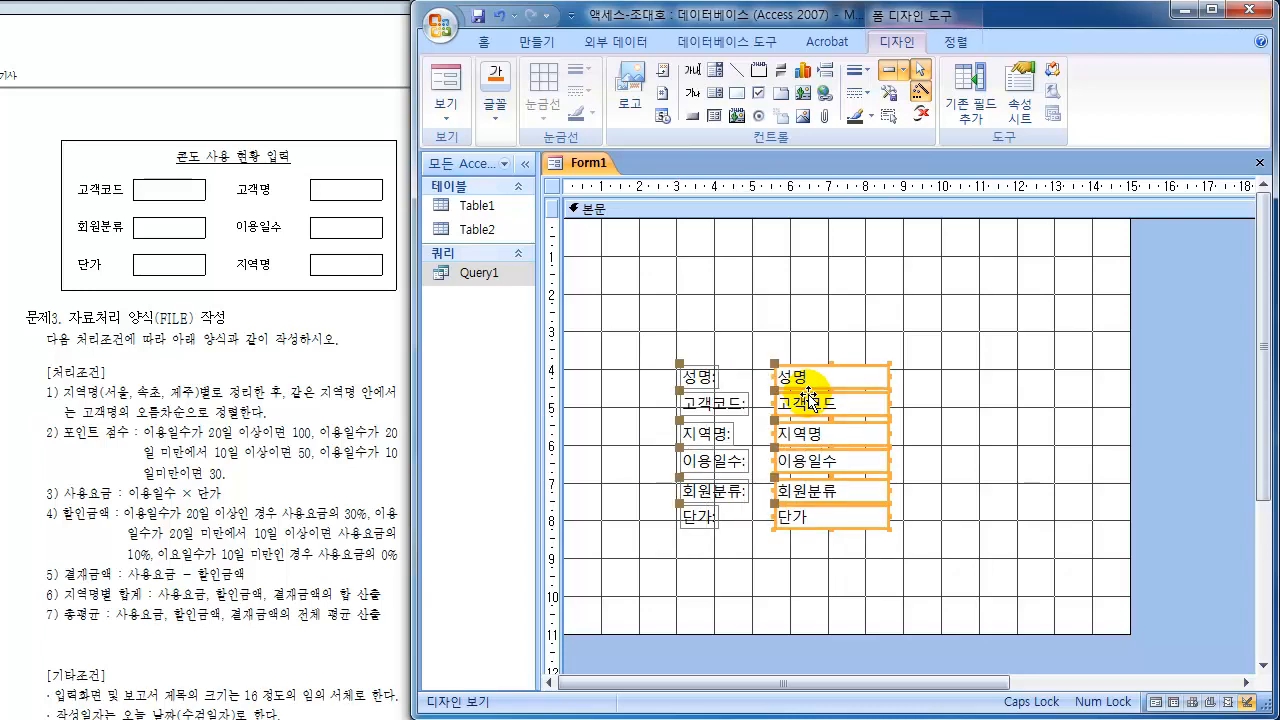
key("Left")
key("Left")
key("Left")
key("Left")
key("Left")
key("Left")
key("Left")
key("Left")
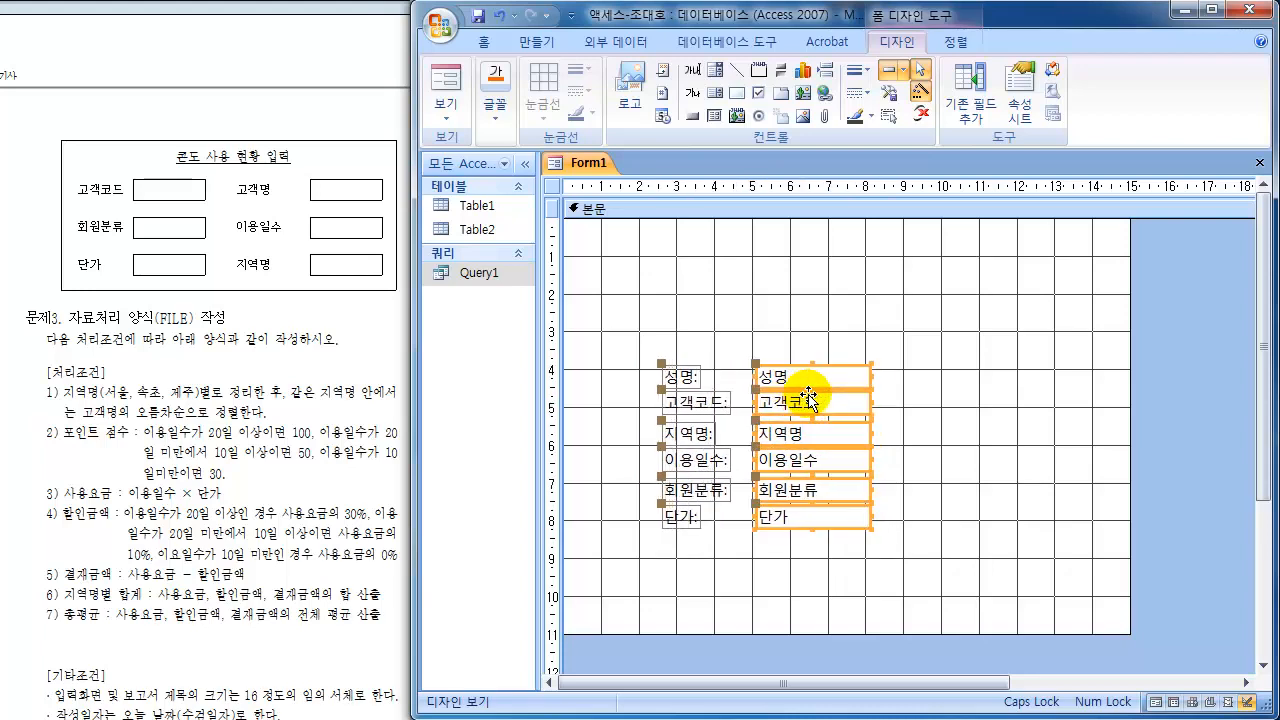
key("Left")
key("Left")
key("Left")
key("Left")
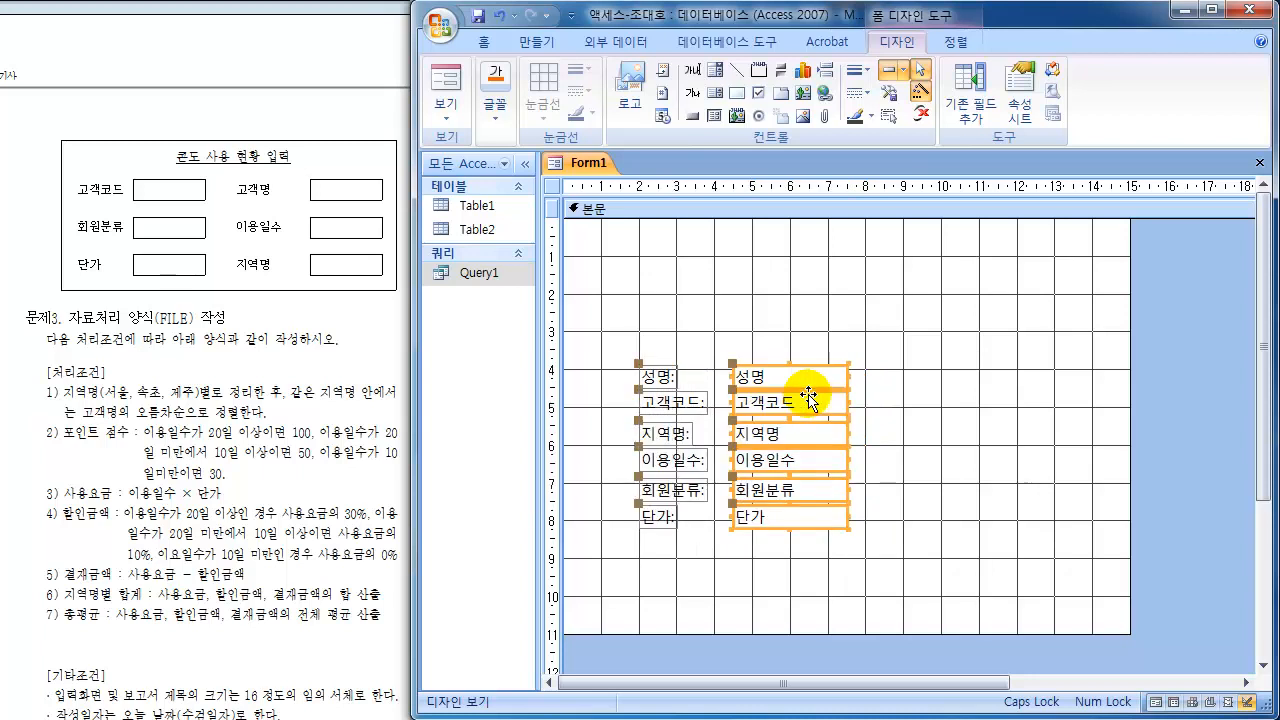
- Nudge the block of field controls down so its upper edge sits at the 5 cm grid line
key("Down")
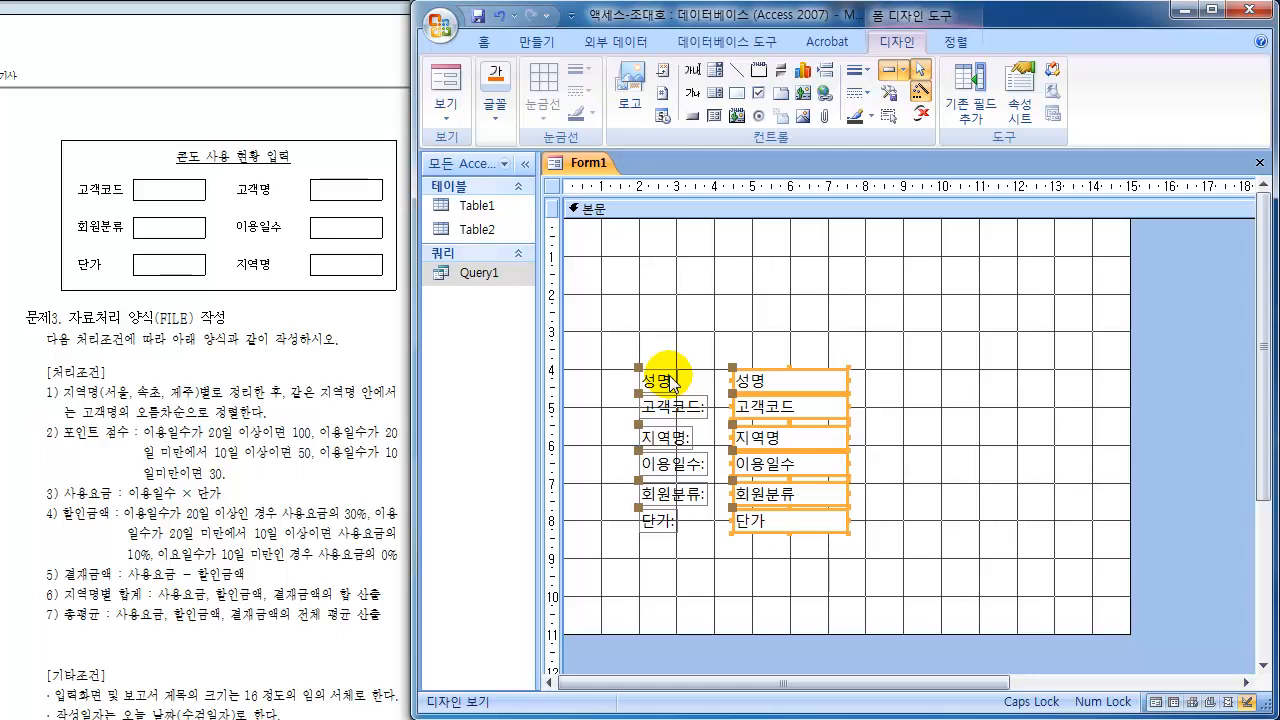
key("Down")
key("Down")
key("Down")
key("Down")
key("Down")
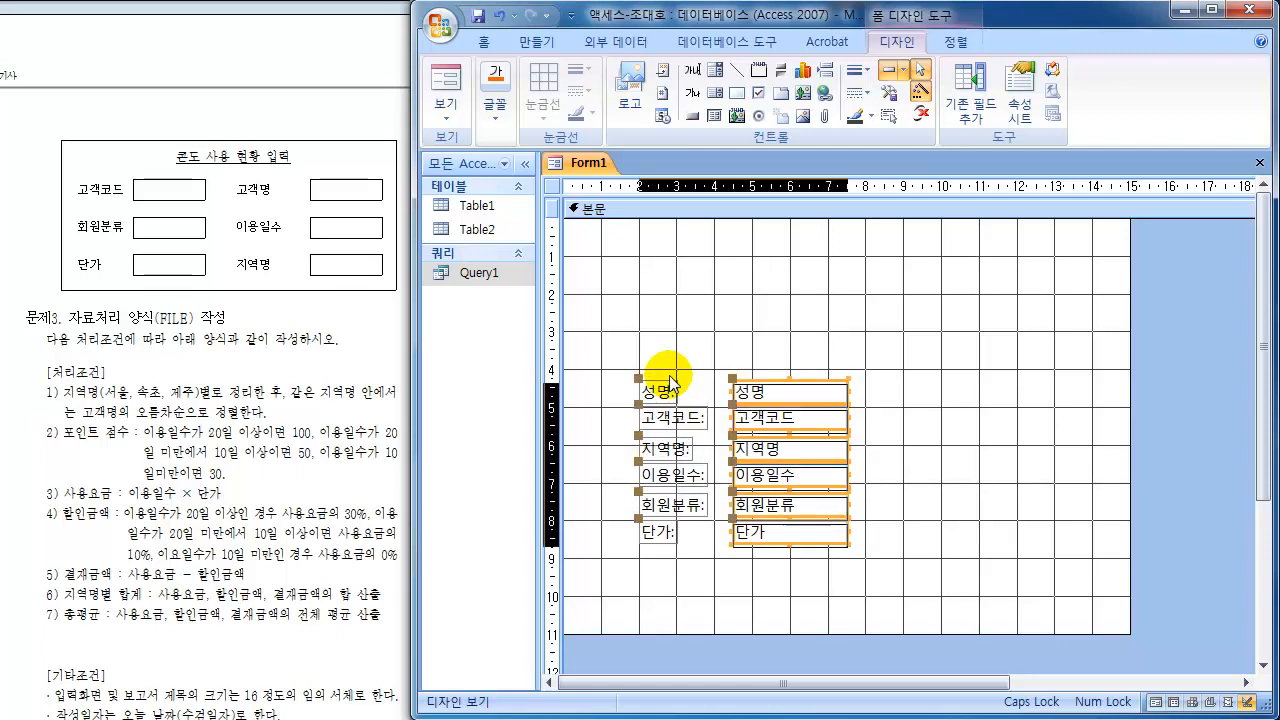
key("Down")
key("Down")
key("Down")
key("Down")
key("Down")
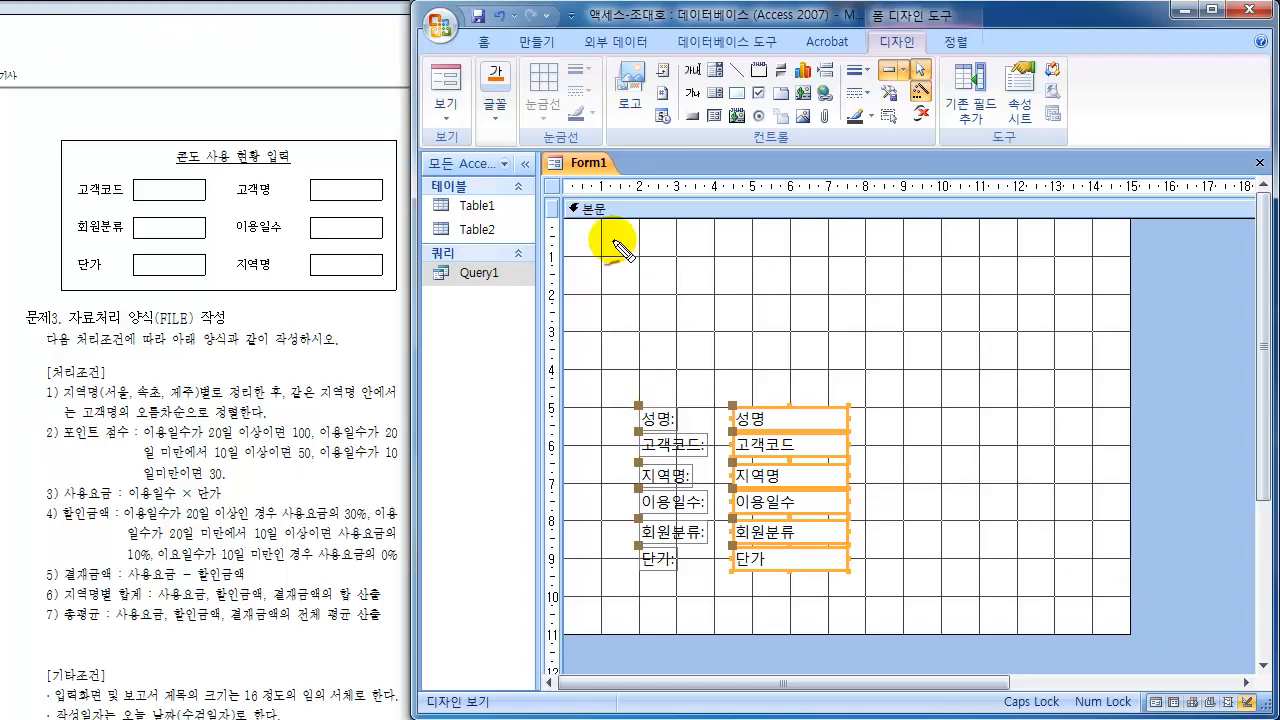
mouse_move(645, 224)
left_mouse_down()
mouse_move(648, 338)
mouse_move(626, 362)
mouse_move(637, 405)
left_mouse_up()
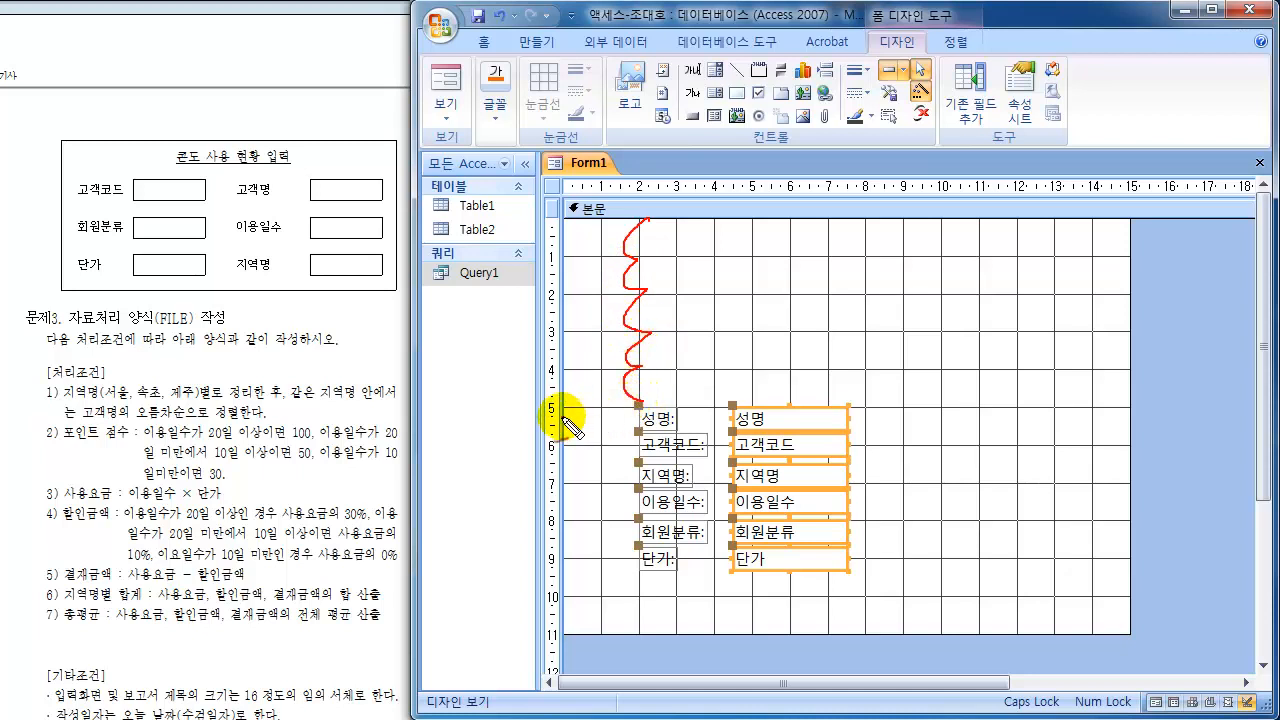
mouse_move(563, 418)
left_mouse_down()
mouse_move(612, 400)
mouse_move(830, 402)
mouse_move(856, 505)
mouse_move(850, 580)
mouse_move(648, 570)
left_mouse_up()
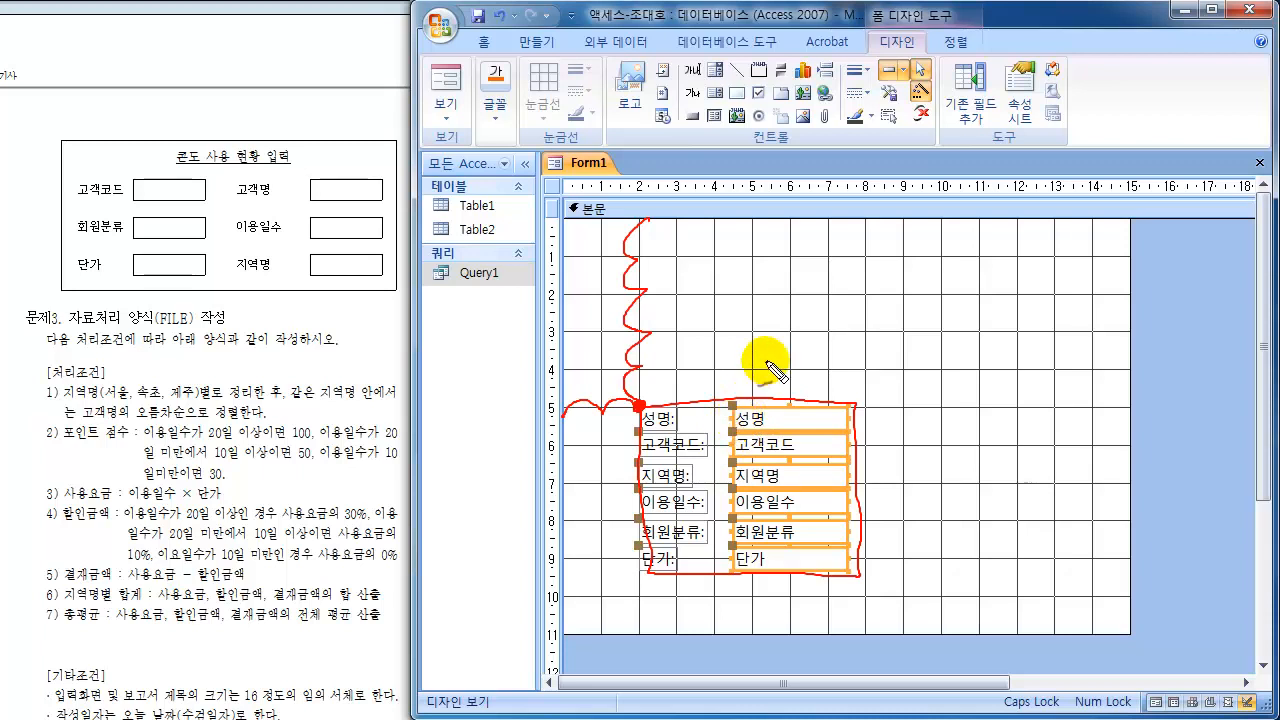
- Move the 성명 field with its label to 8 cm on the 5 cm grid line and raise 고객코드 onto the same line
key("Escape")
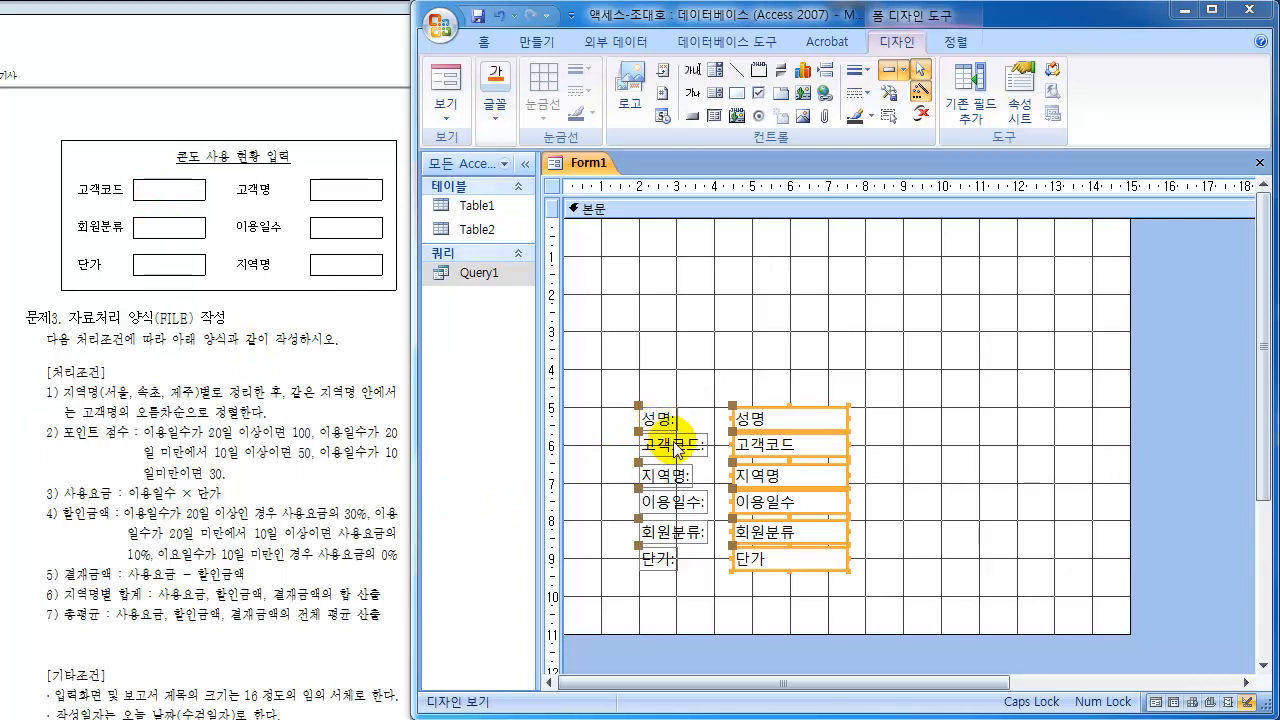
left_click(893, 472)
left_click_drag(617, 381, 875, 426)
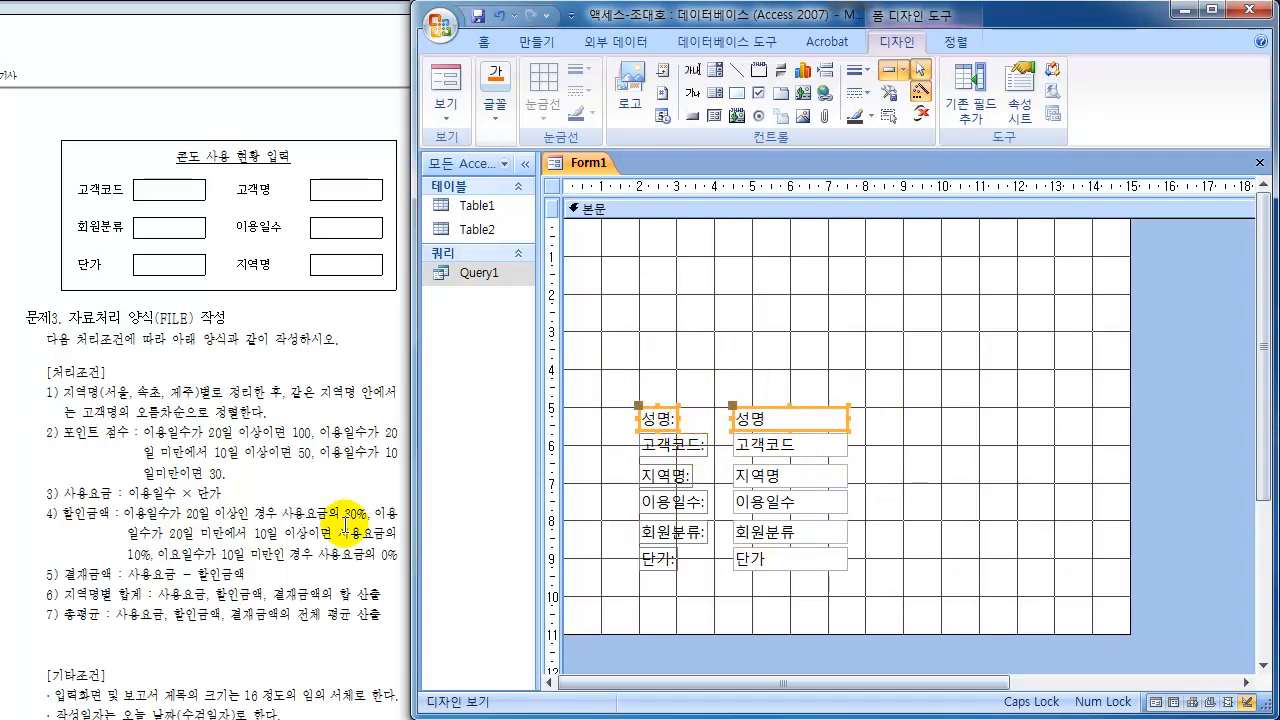
key("Right")
key("Right")
key("Right")
key("Right")
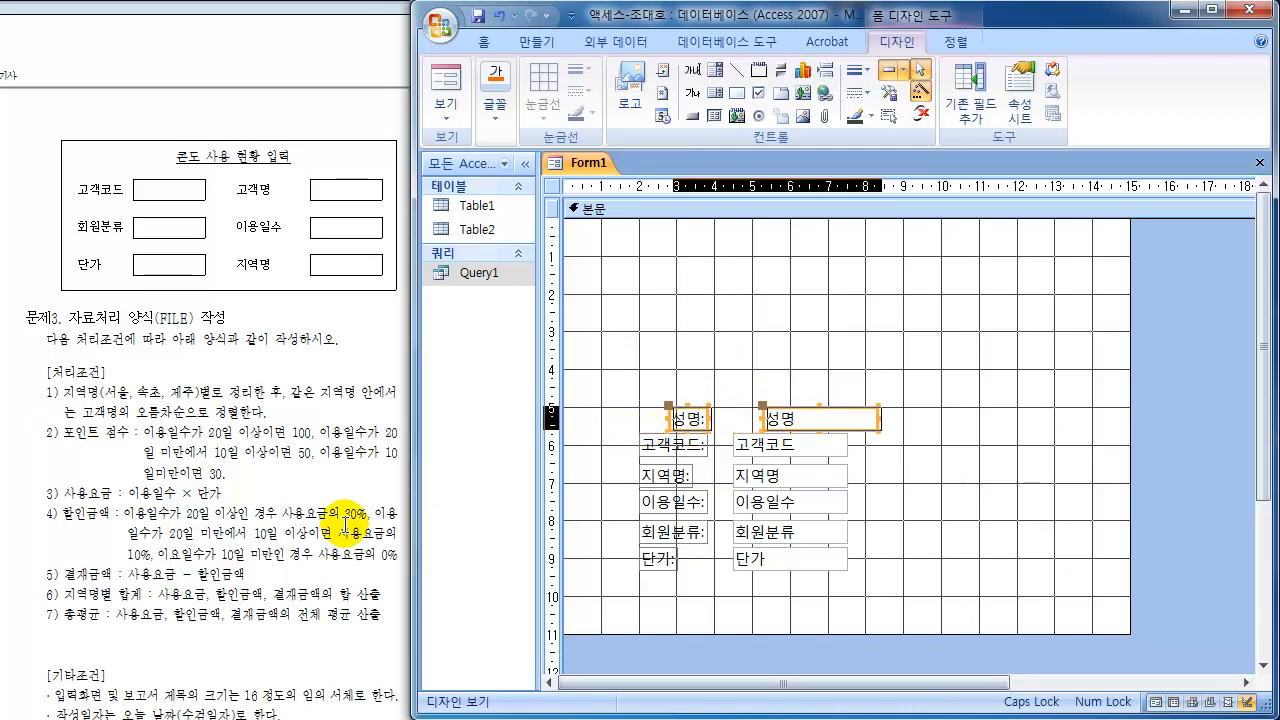
key("Right")
key("Right")
key("Right")
key("Right")
key("Right")
key("Right")
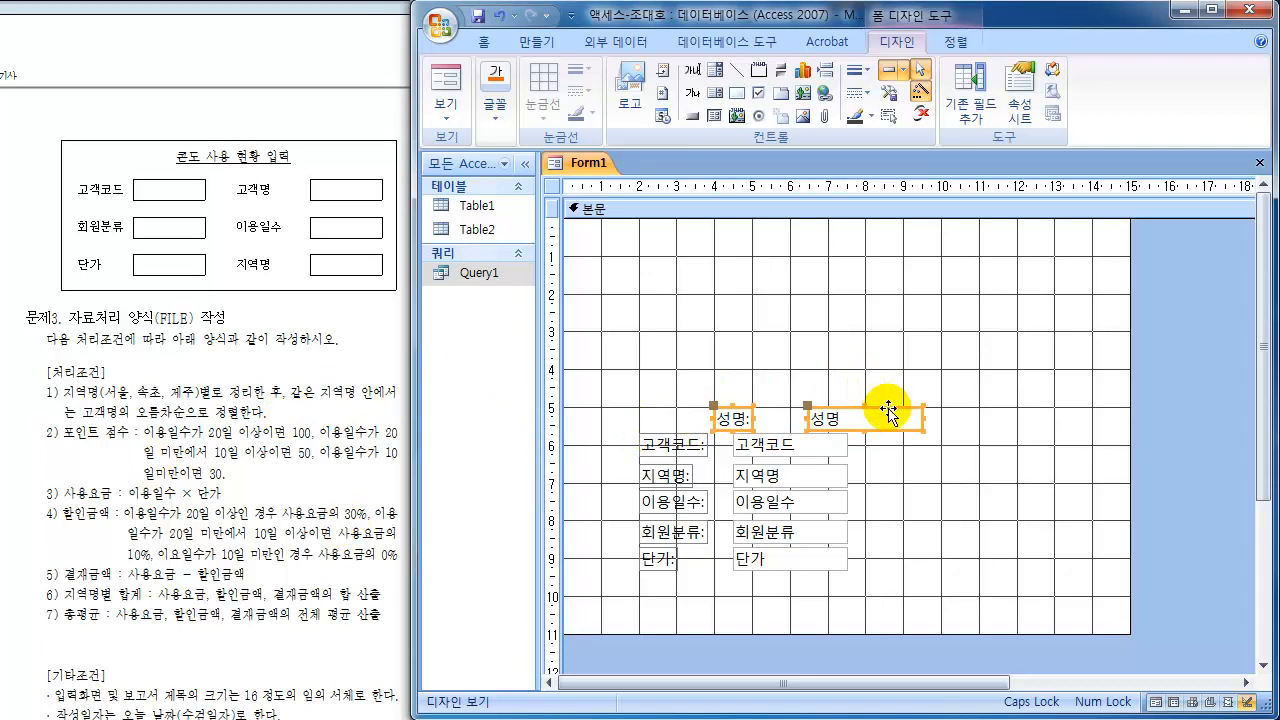
left_click_drag(889, 412, 1040, 412)
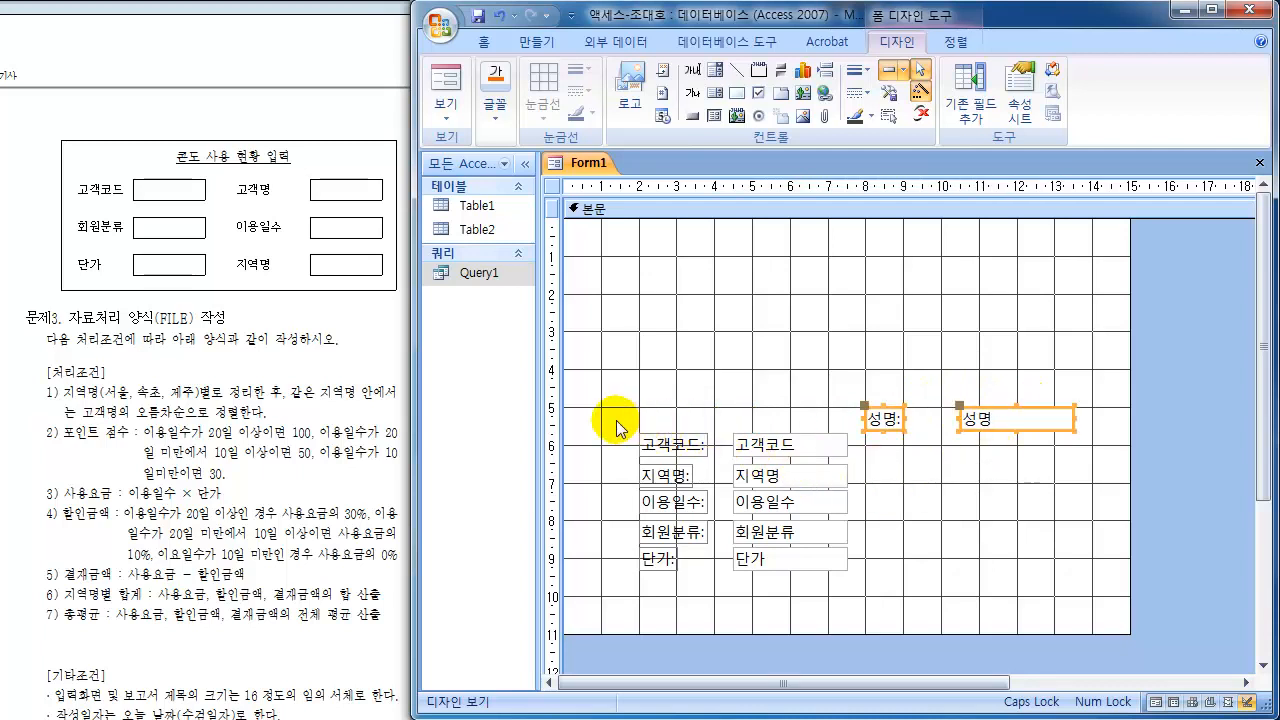
left_click_drag(632, 426, 823, 450)
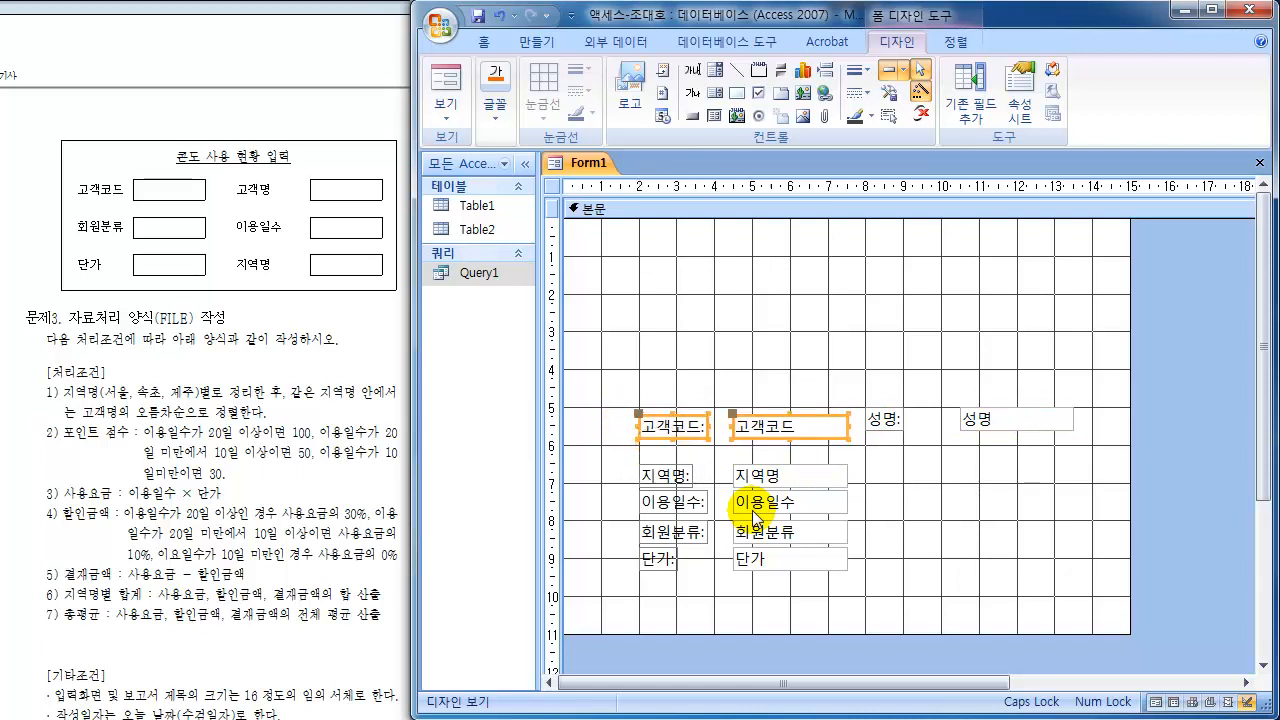
key("Up")
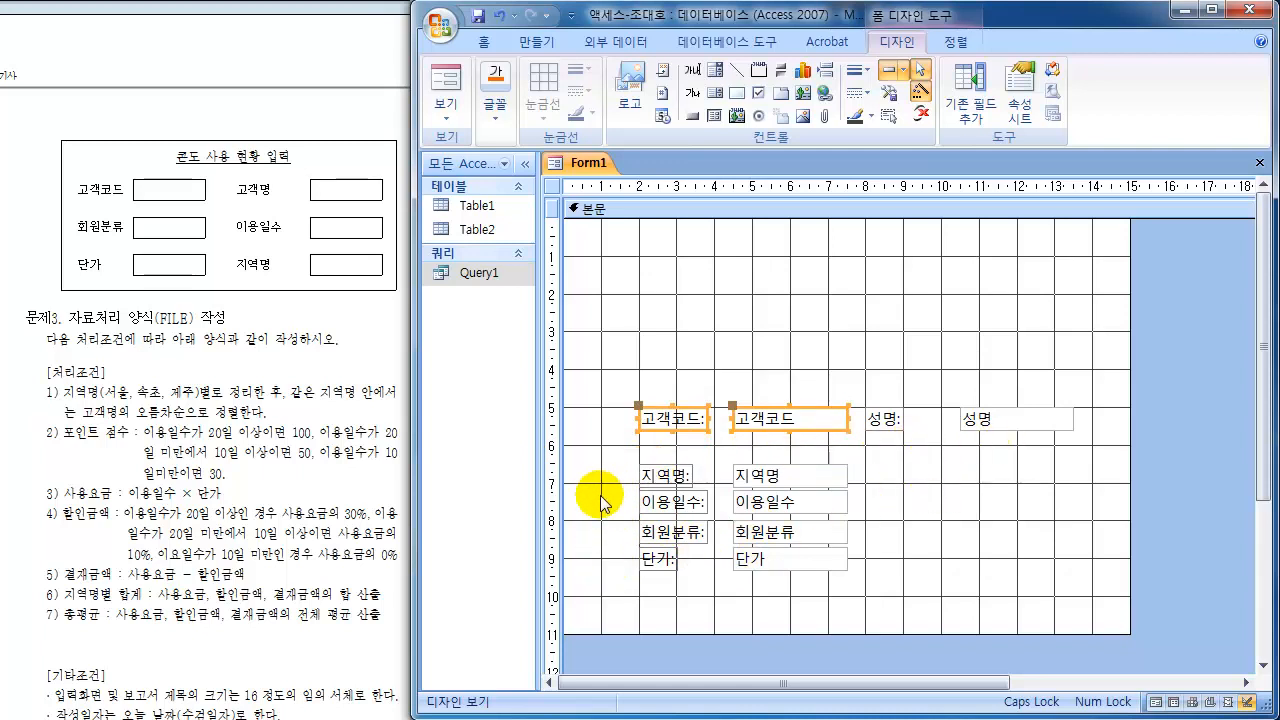
- Place the 이용일수 and 지역명 fields with their labels at 8 cm horizontally, on the 6 cm and 7 cm grid lines
left_click_drag(608, 507, 851, 523)
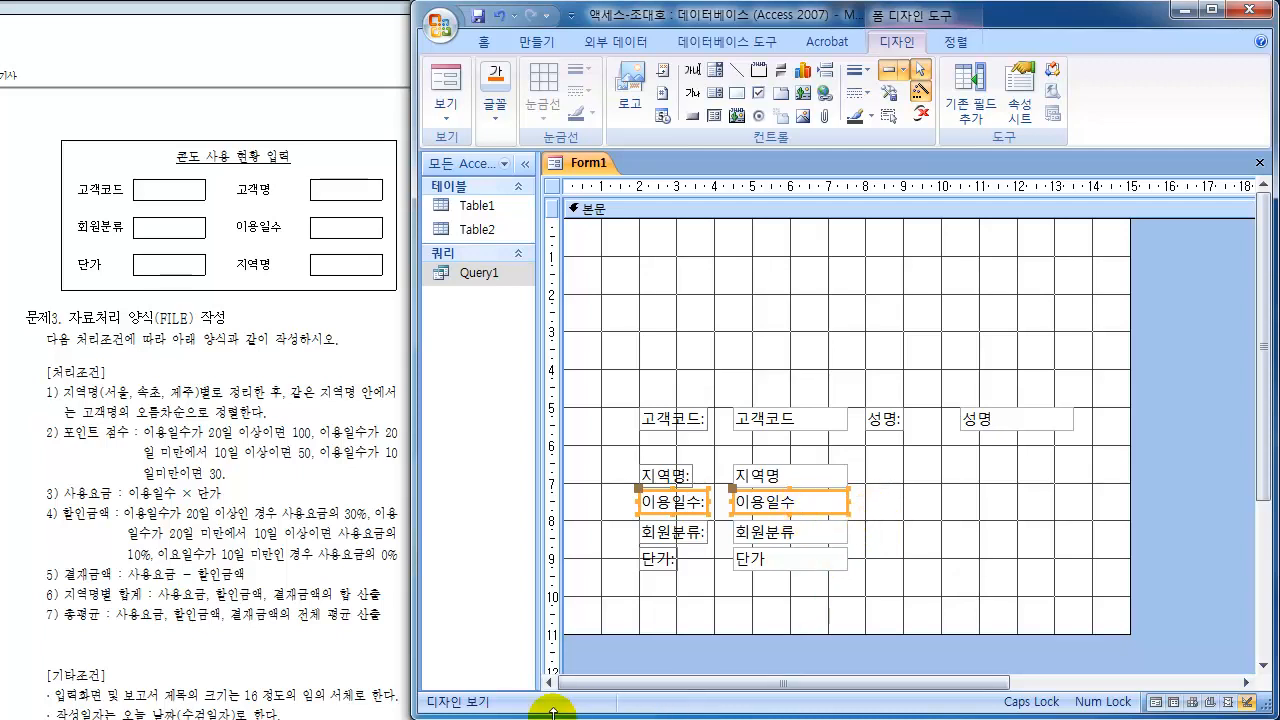
key("Right")
key("Right")
key("Right")
key("Right")
key("Right")
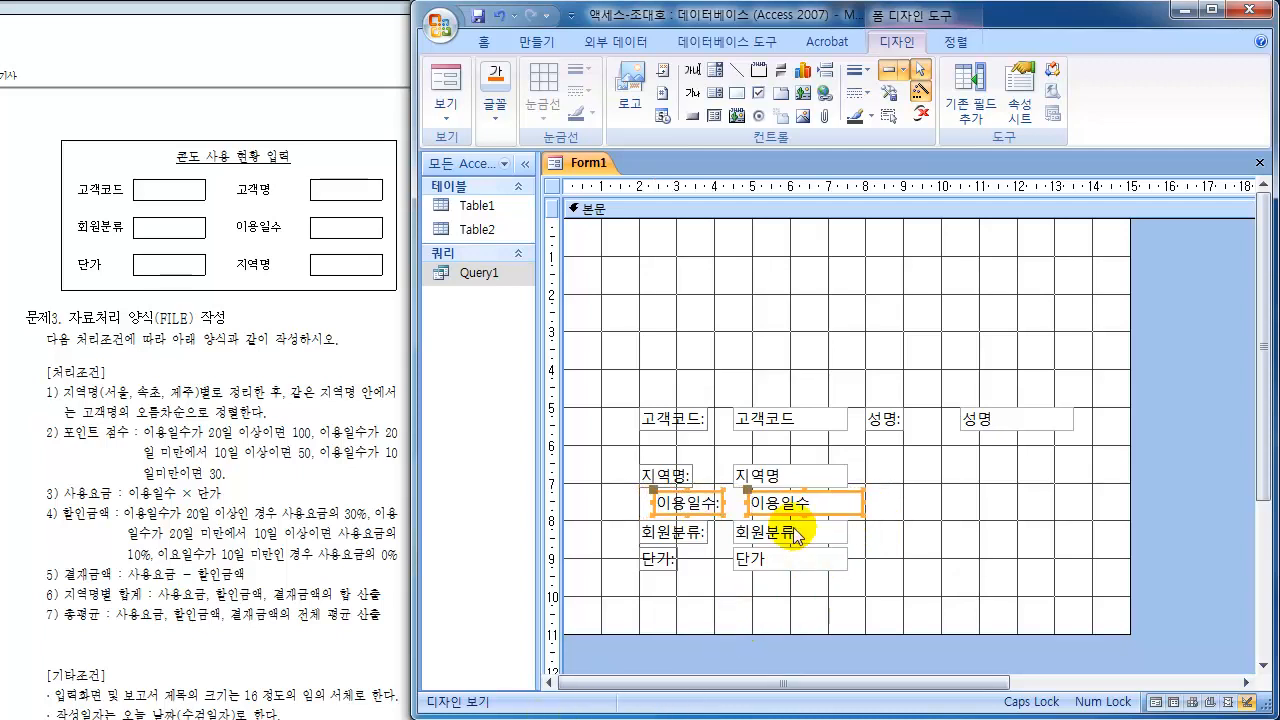
left_click_drag(829, 513, 1043, 467)
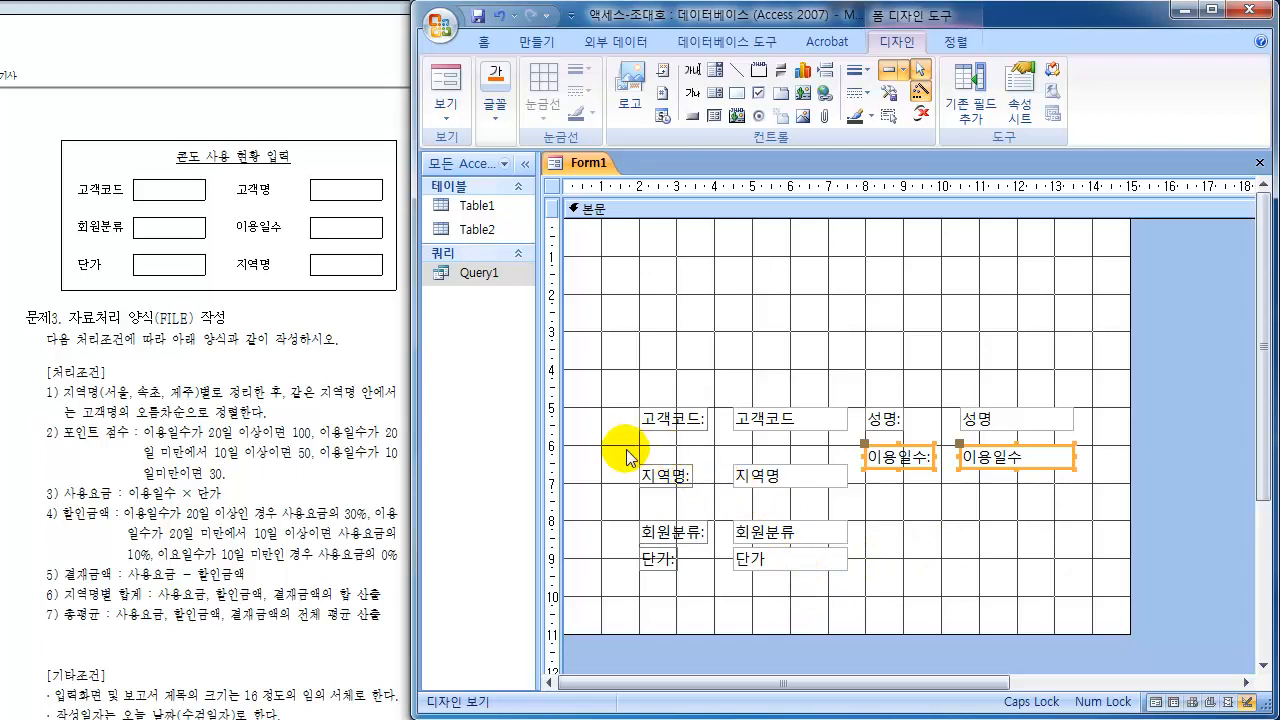
left_click_drag(625, 453, 1020, 494)
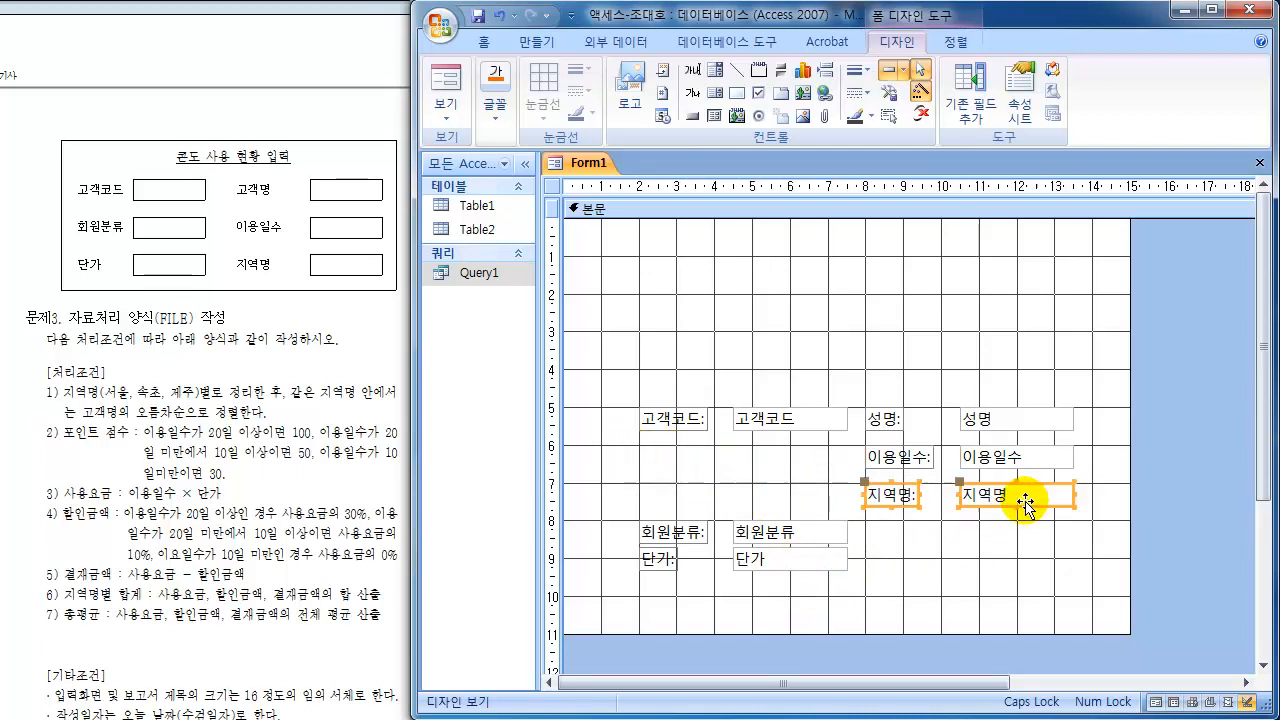
- Move 회원분류 with its label up to the 6 cm grid line and 단가 to the 7 cm grid line
left_click_drag(612, 508, 823, 586)
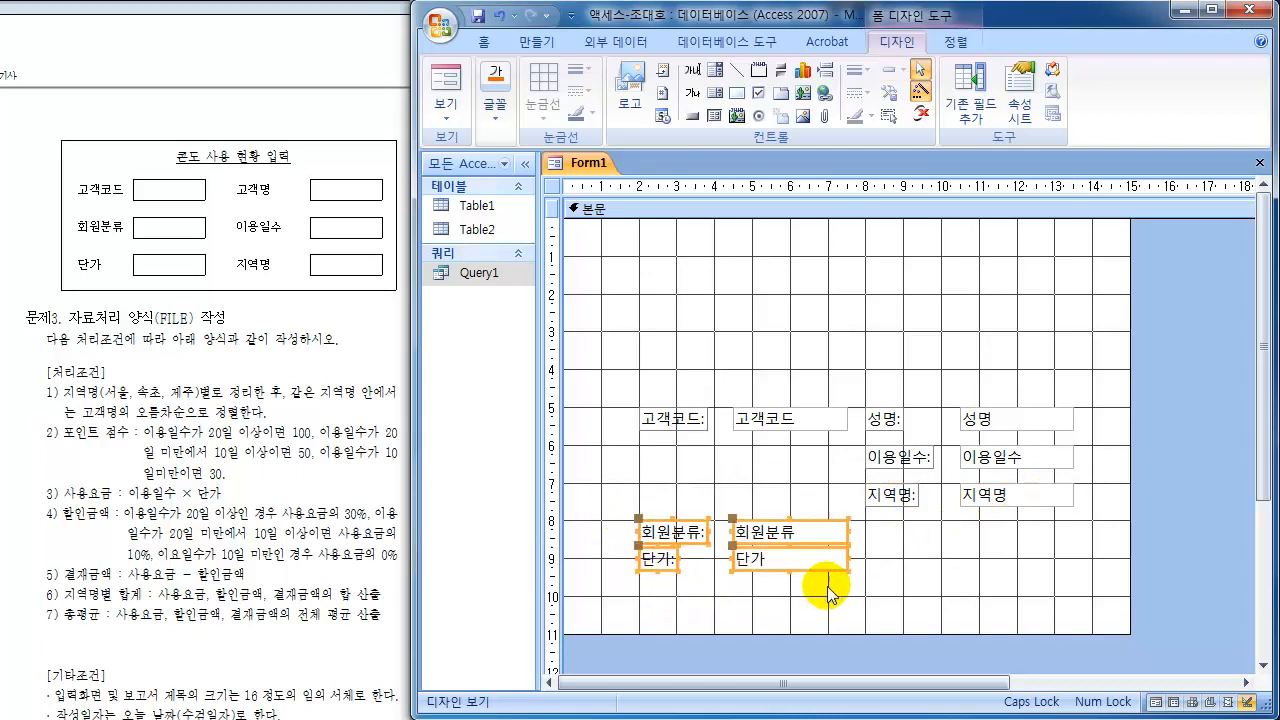
left_click_drag(798, 537, 800, 465)
left_click(591, 503)
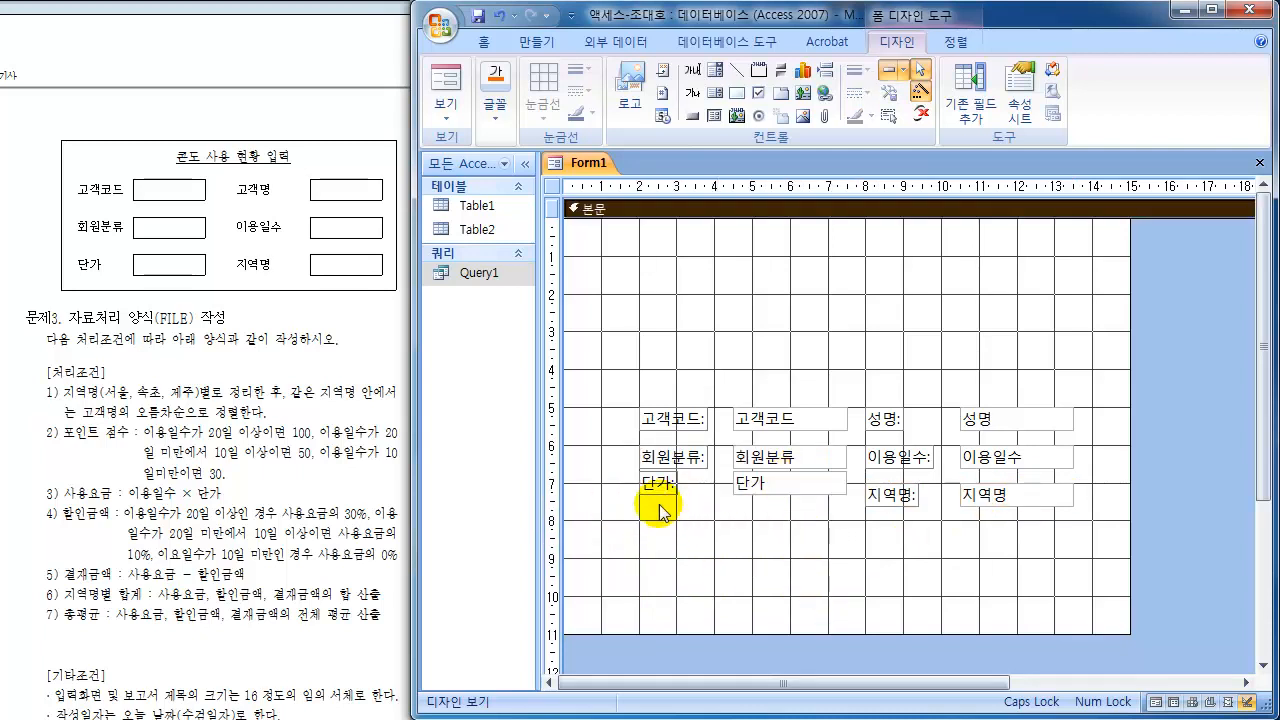
left_click_drag(624, 492, 815, 500)
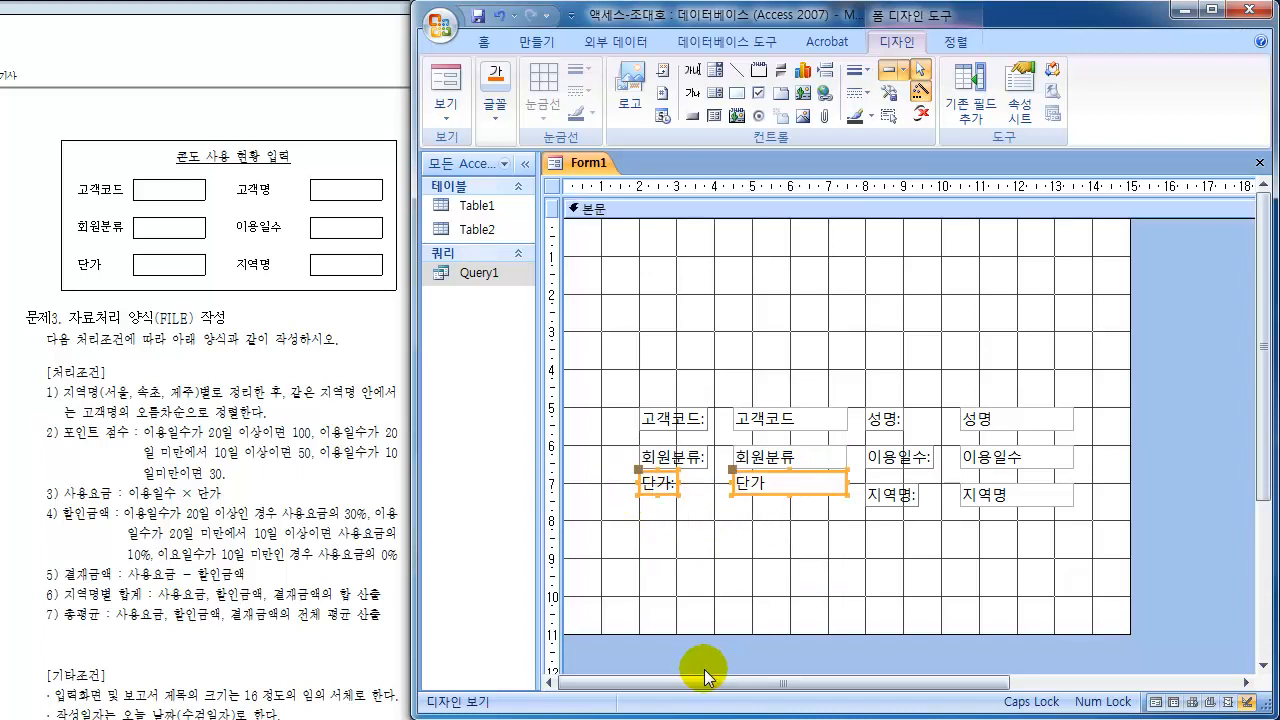
key("Down")
key("Down")
key("Down")
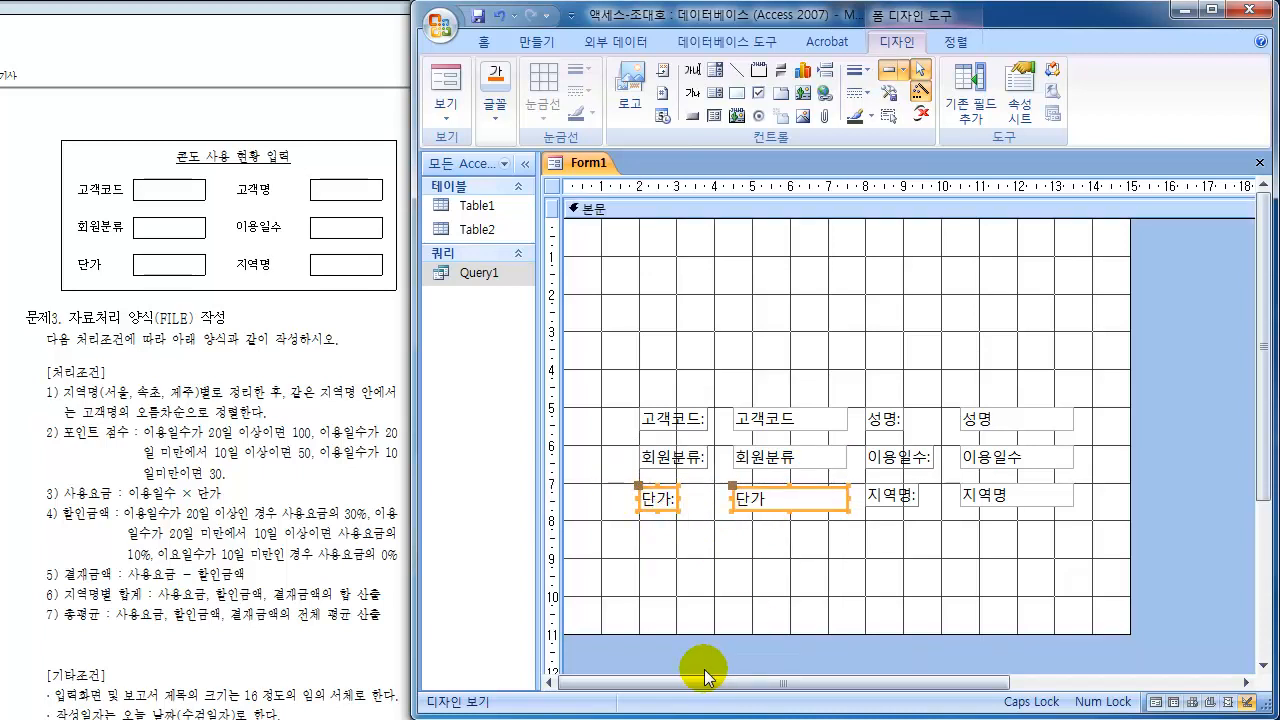
key("Up")
left_click(990, 560)
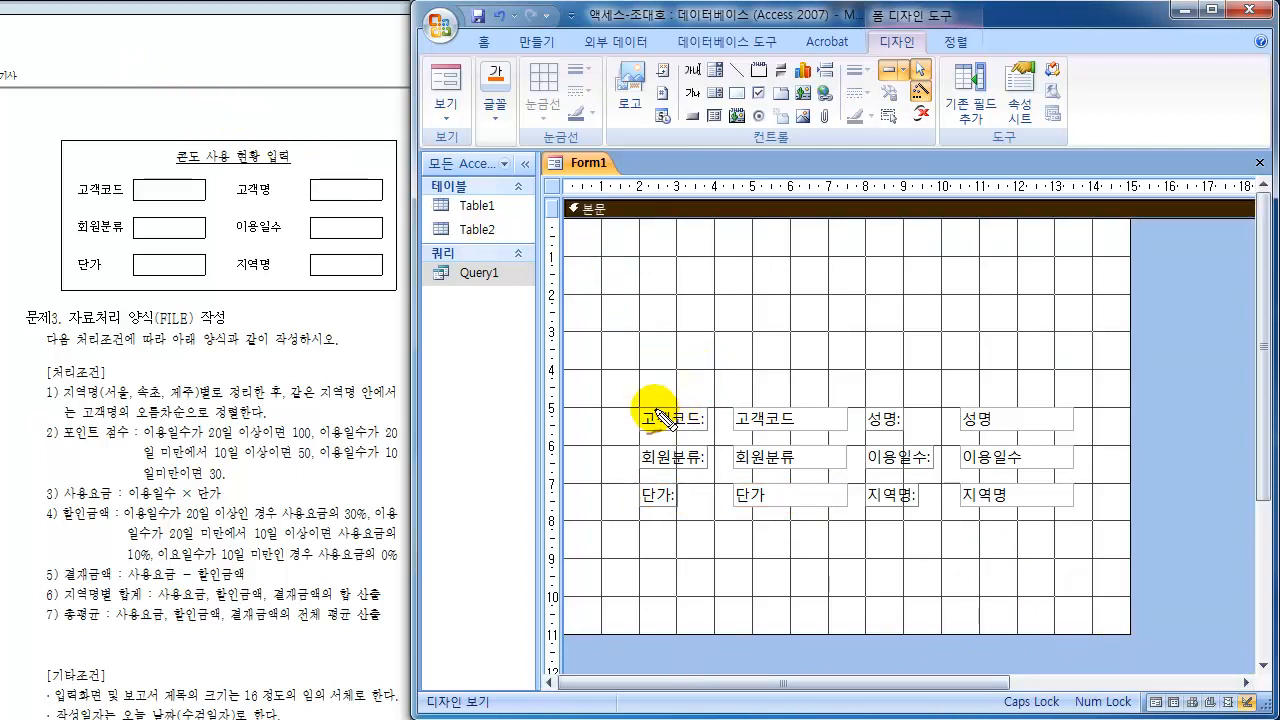
mouse_move(565, 405)
left_mouse_down()
mouse_move(650, 412)
mouse_move(639, 412)
left_mouse_up()
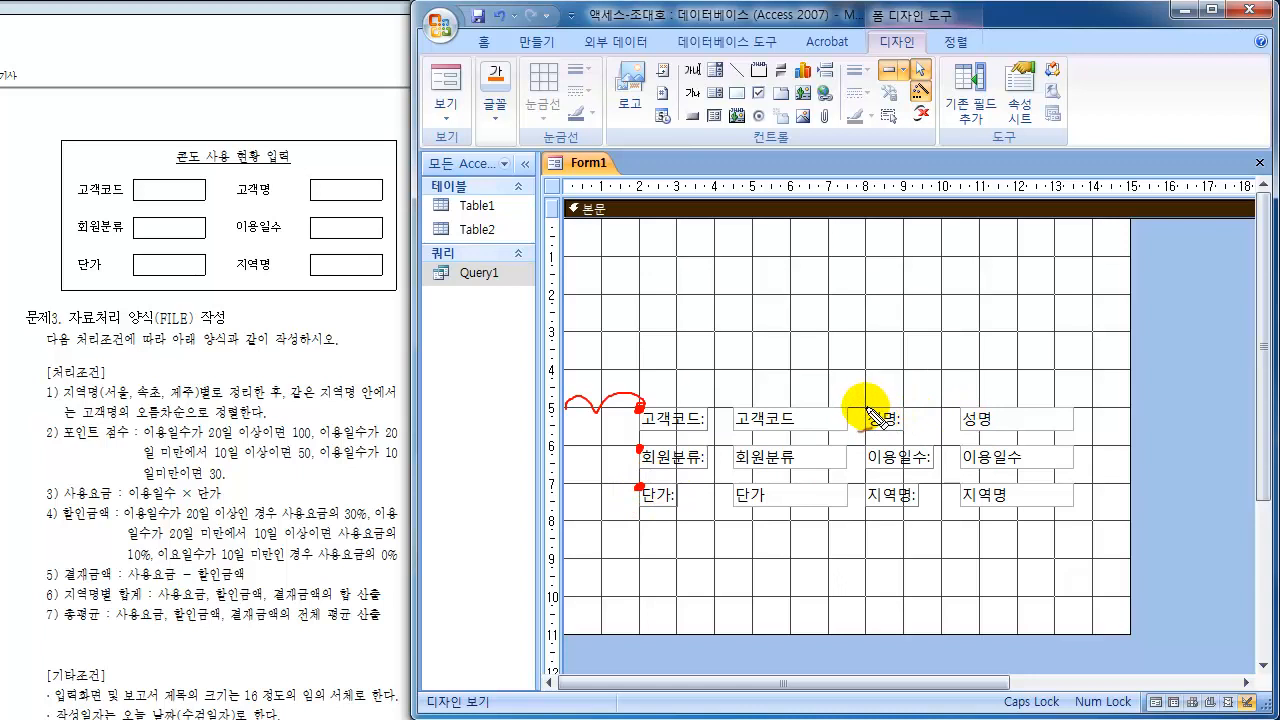
left_click_drag(867, 411, 867, 484)
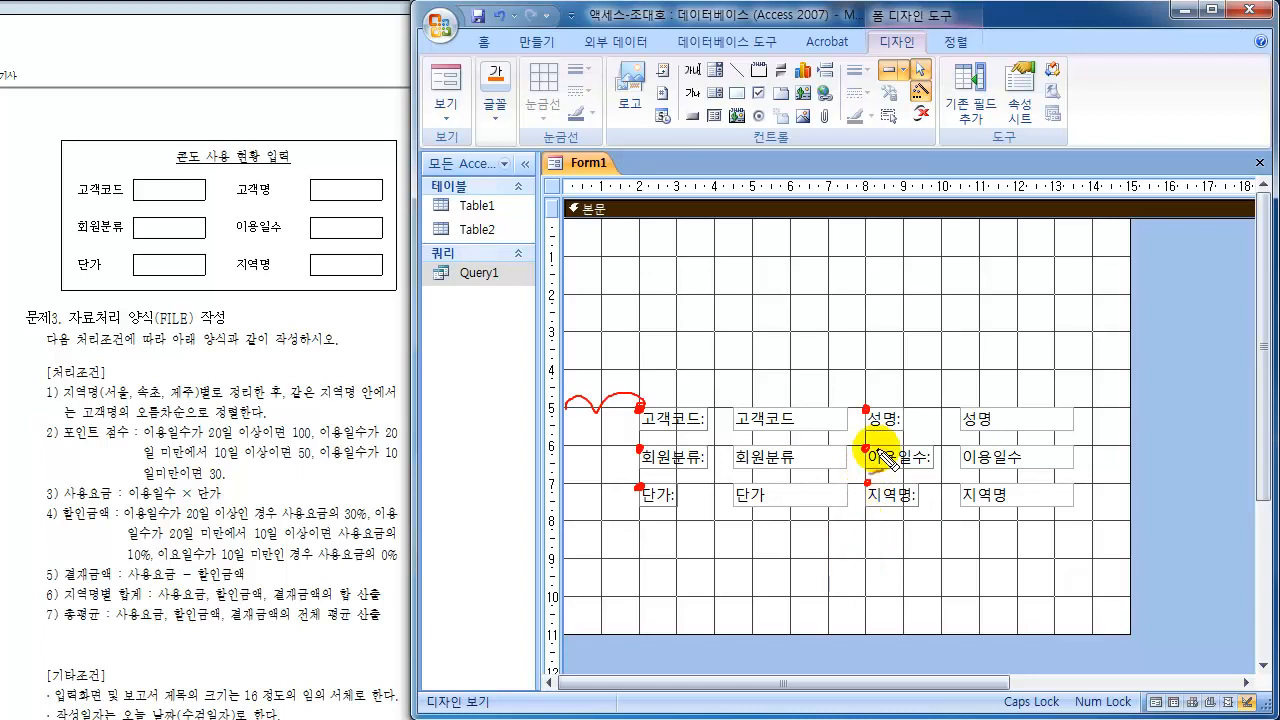
key("Escape")
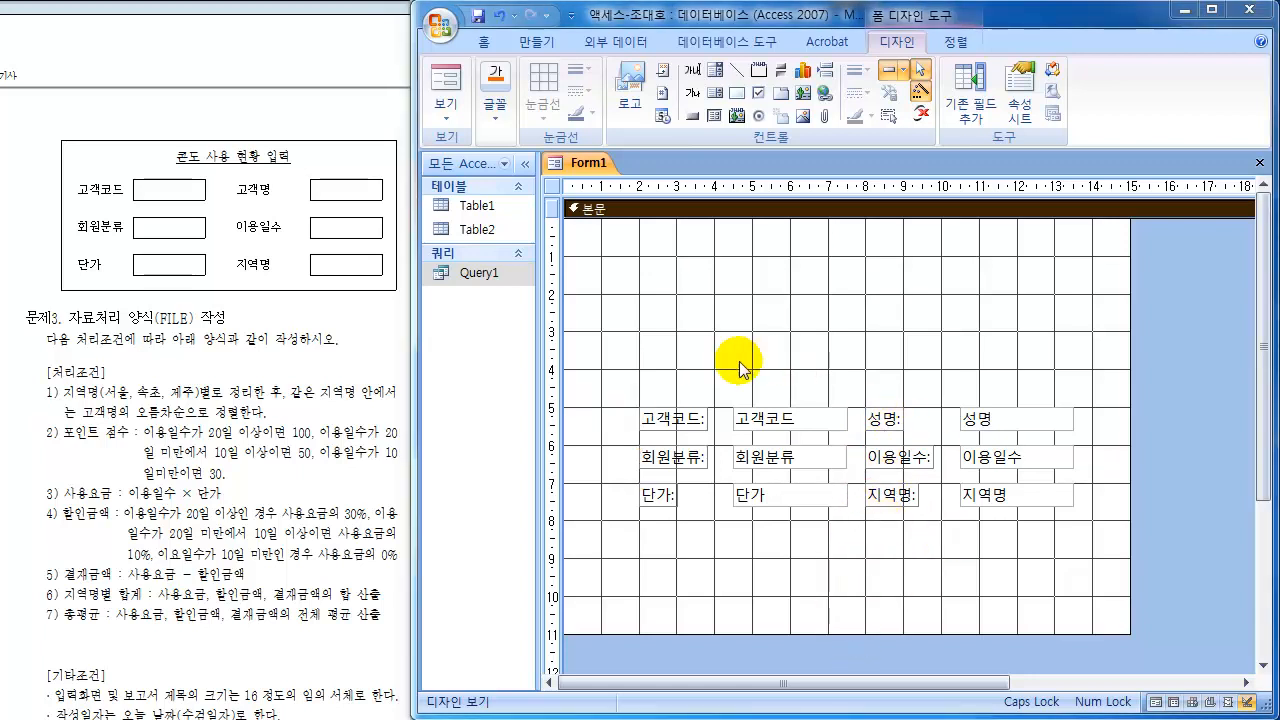
- Select all six fields with their labels, show their properties and set the width to 2.5 cm
mouse_move(627, 390)
left_mouse_down()
mouse_move(895, 512)
mouse_move(1068, 536)
mouse_move(1055, 537)
left_mouse_up()
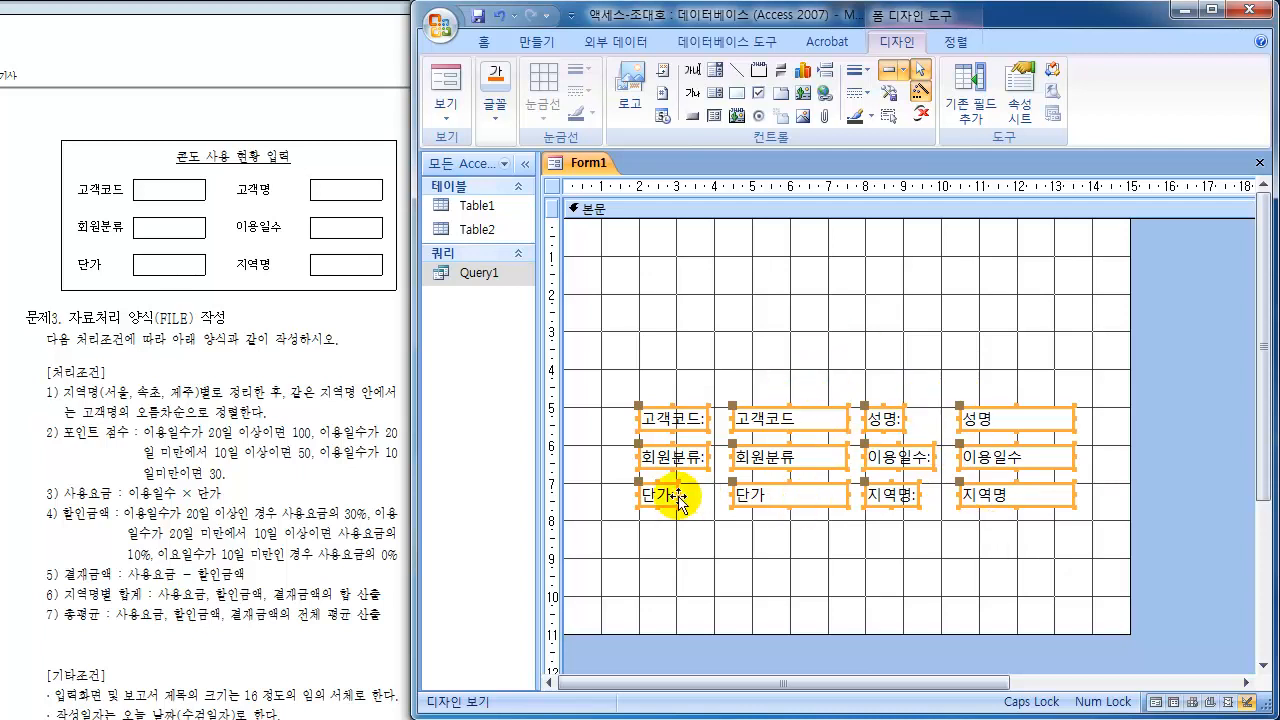
left_click(1027, 92)
left_click_drag(966, 258, 937, 78)
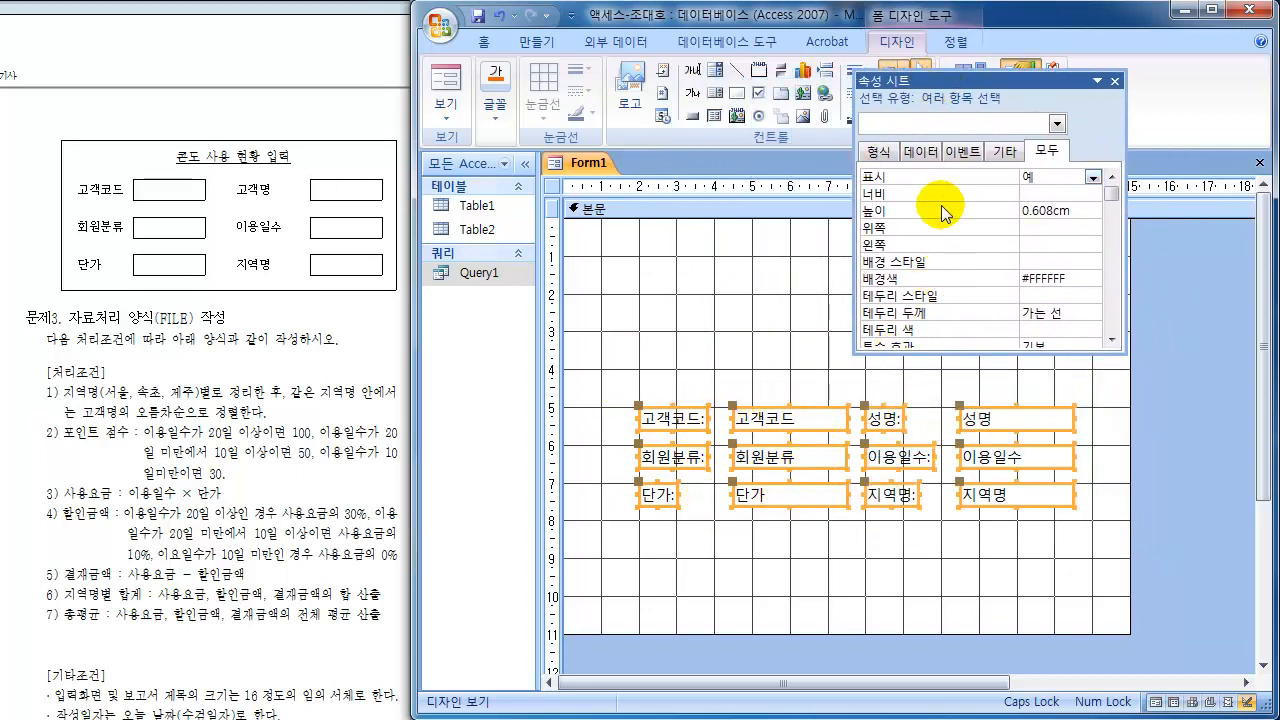
left_click(871, 193)
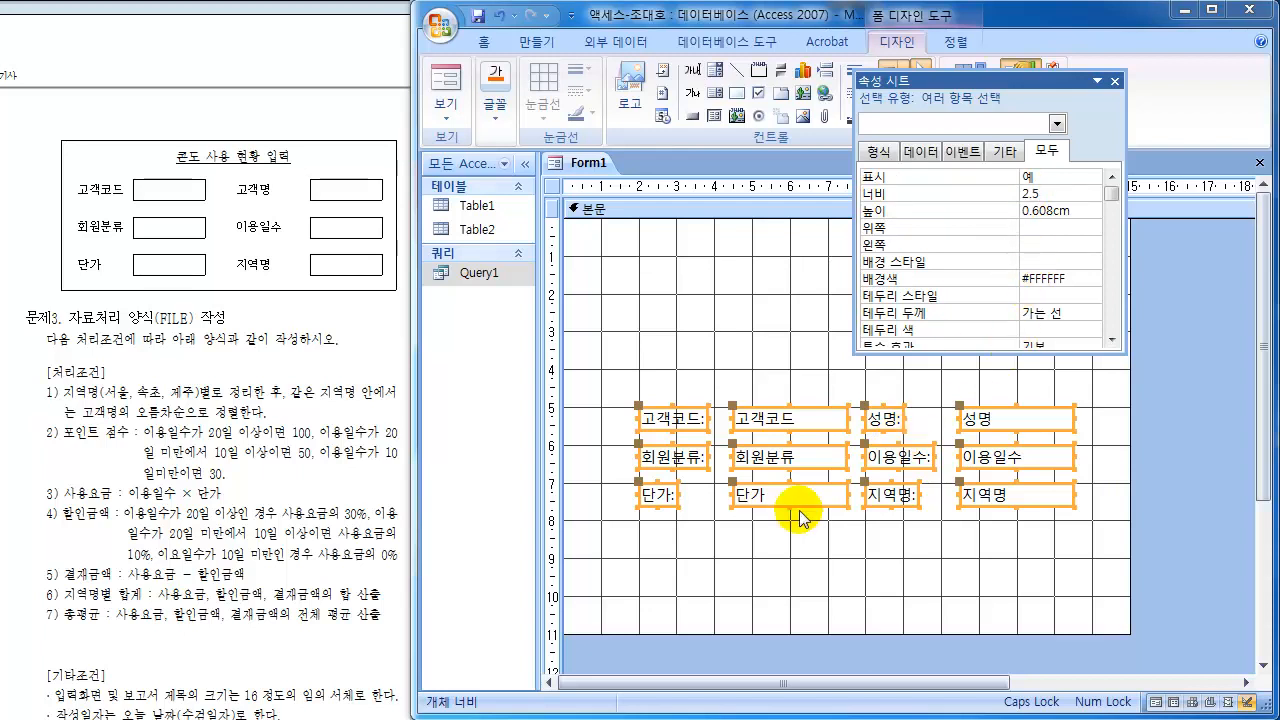
type("2.5")
key("Return")
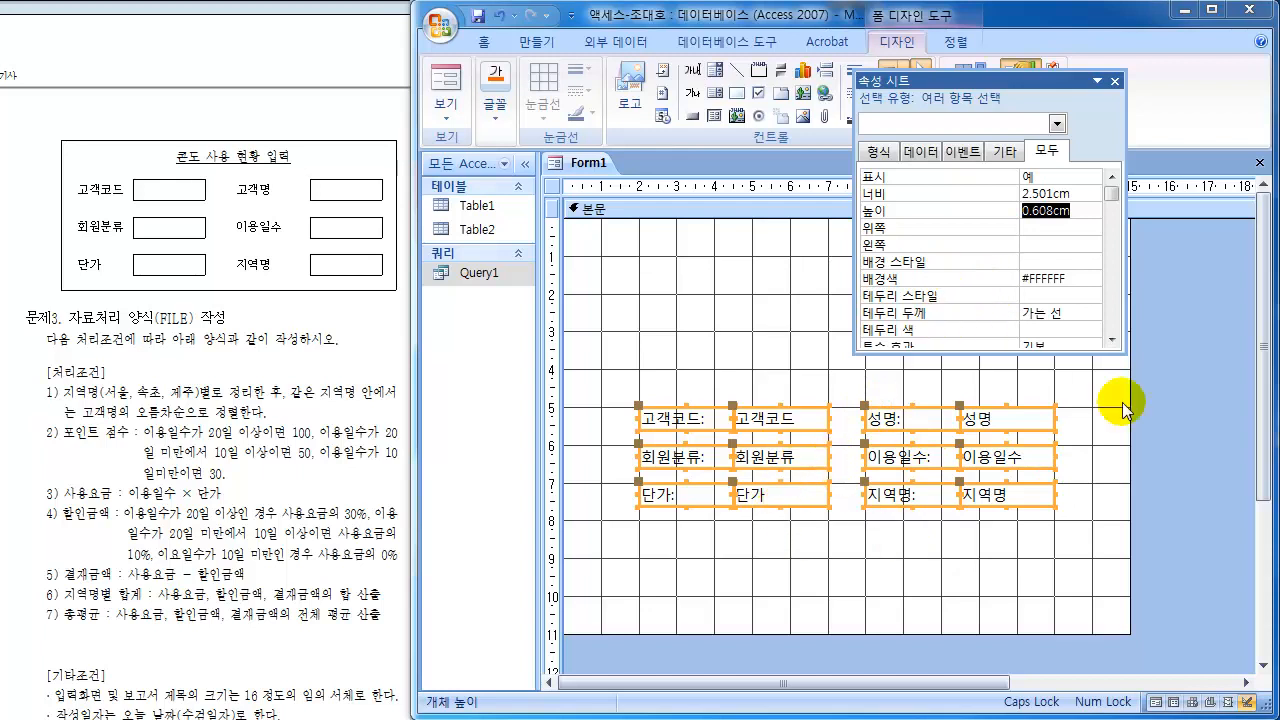
- Try a width of 2.2 cm for all the selected labels and text boxes
left_click(985, 195)
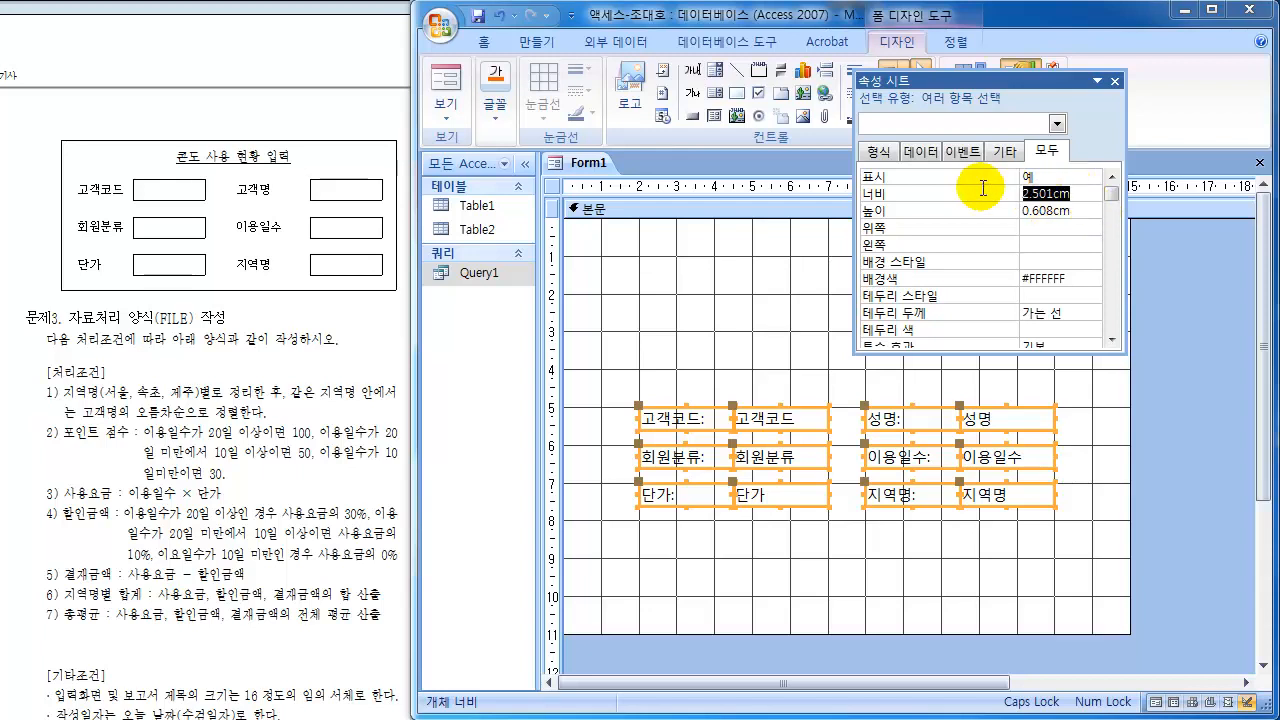
type("2.199")
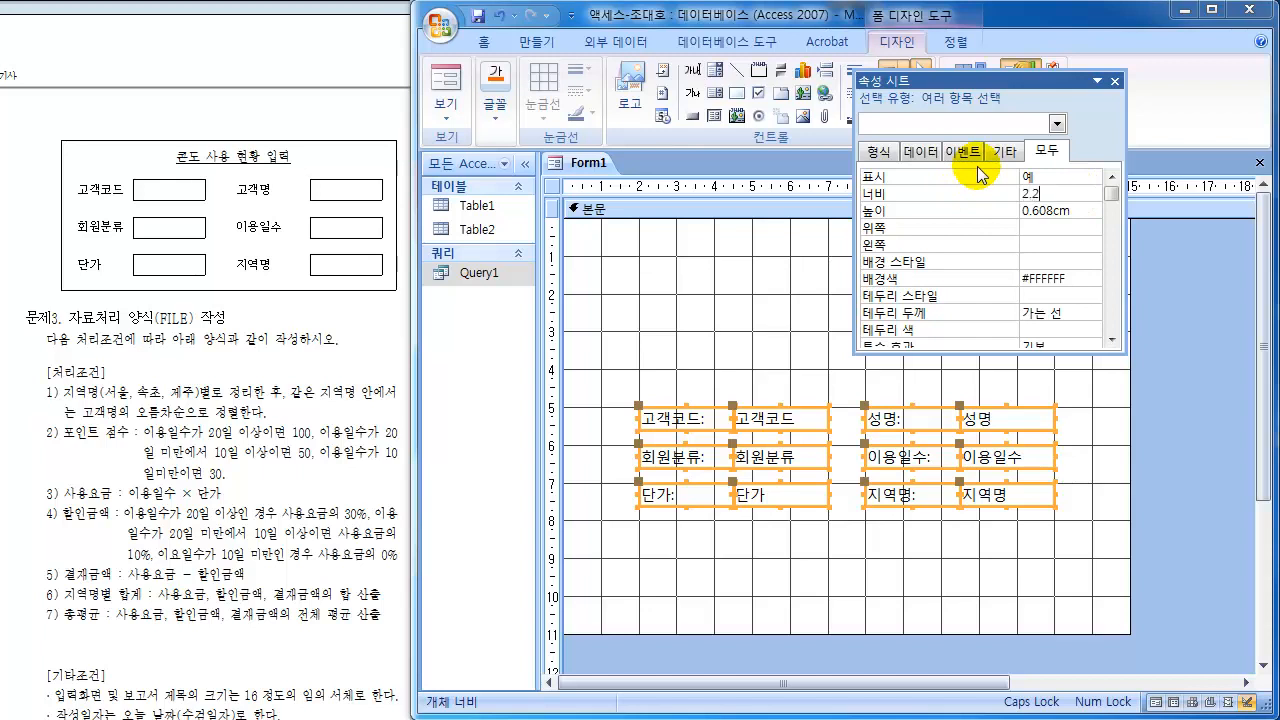
key("Return")
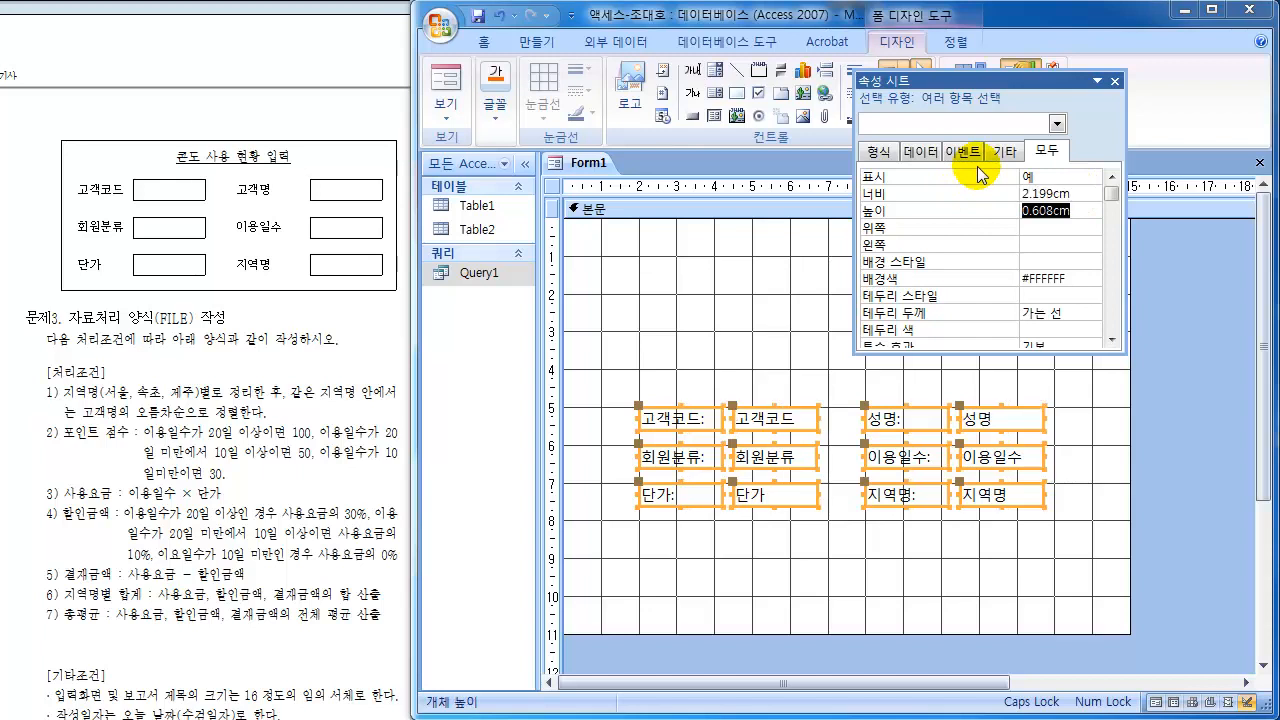
- Return the width of all the selected controls to 2.5 cm, deselect them and close the property sheet
key("Up")
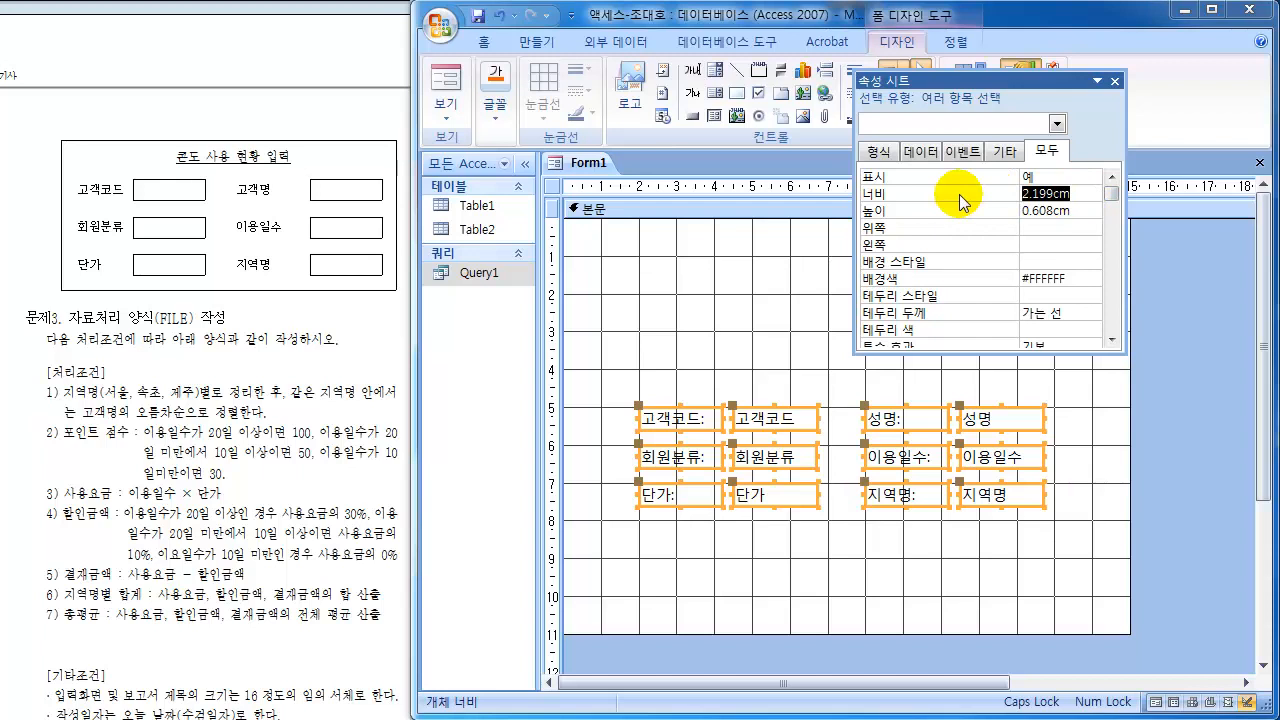
type("2.501")
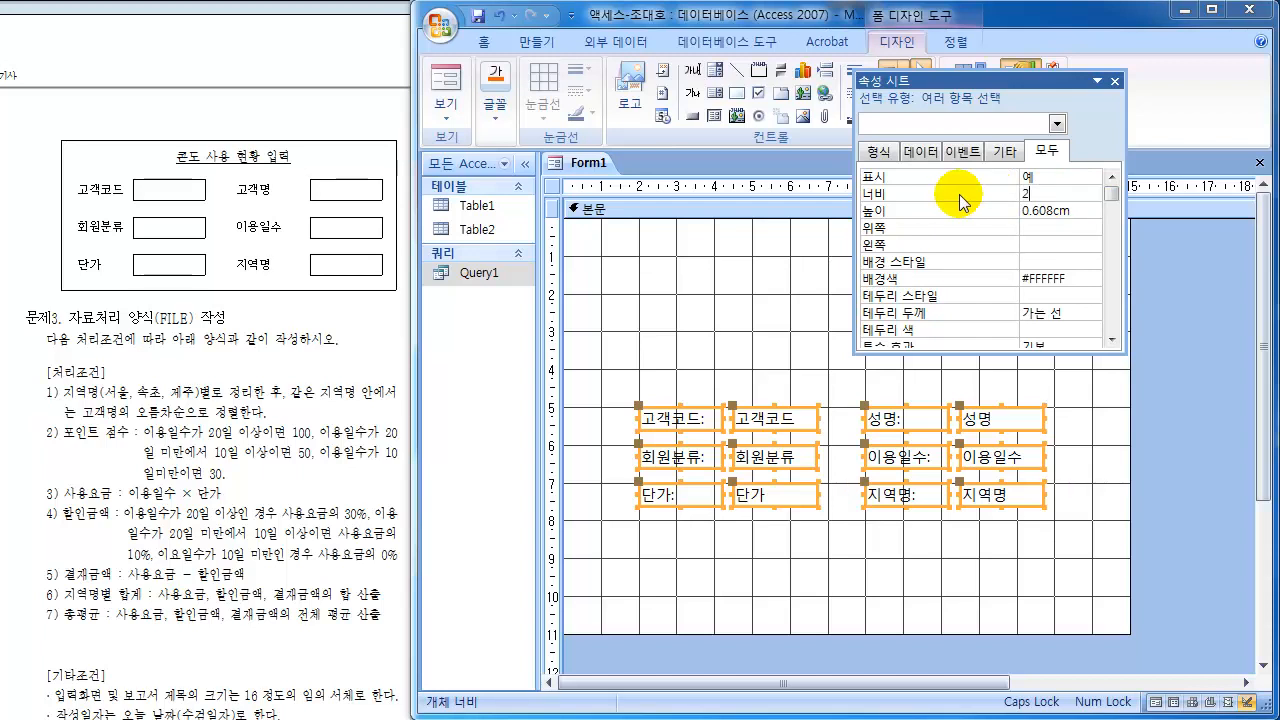
key("Return")
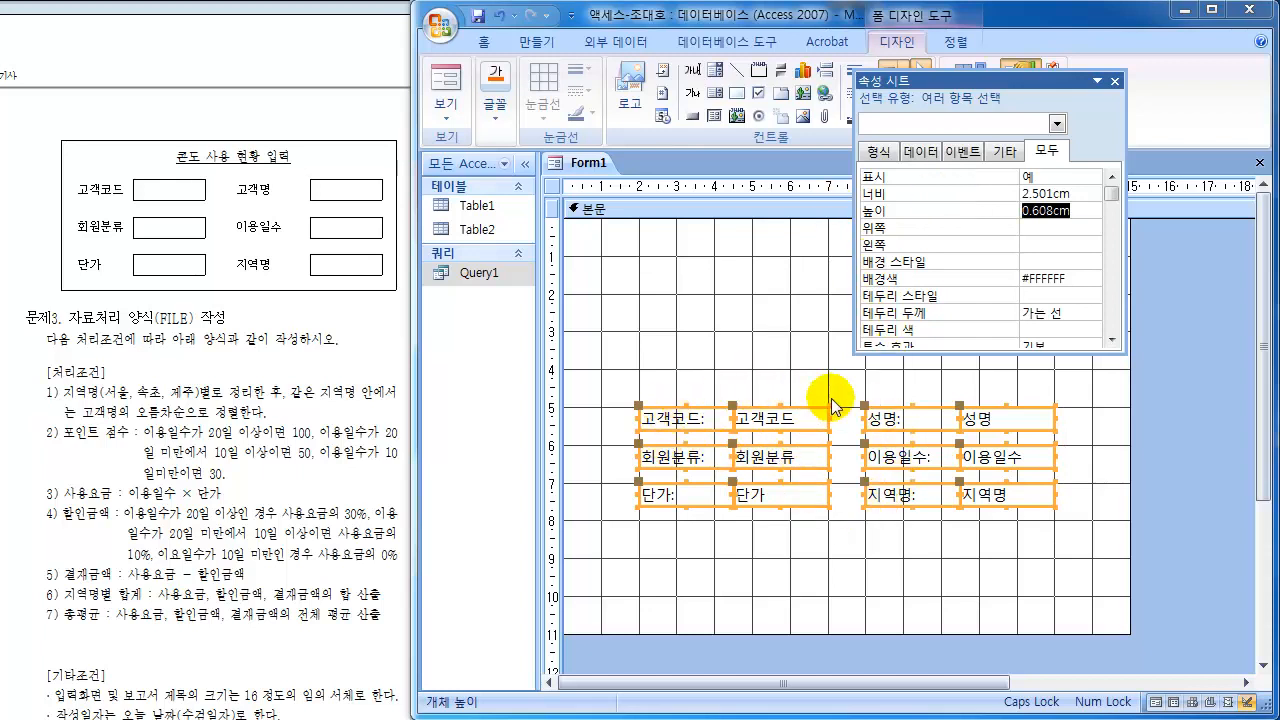
left_click(760, 338)
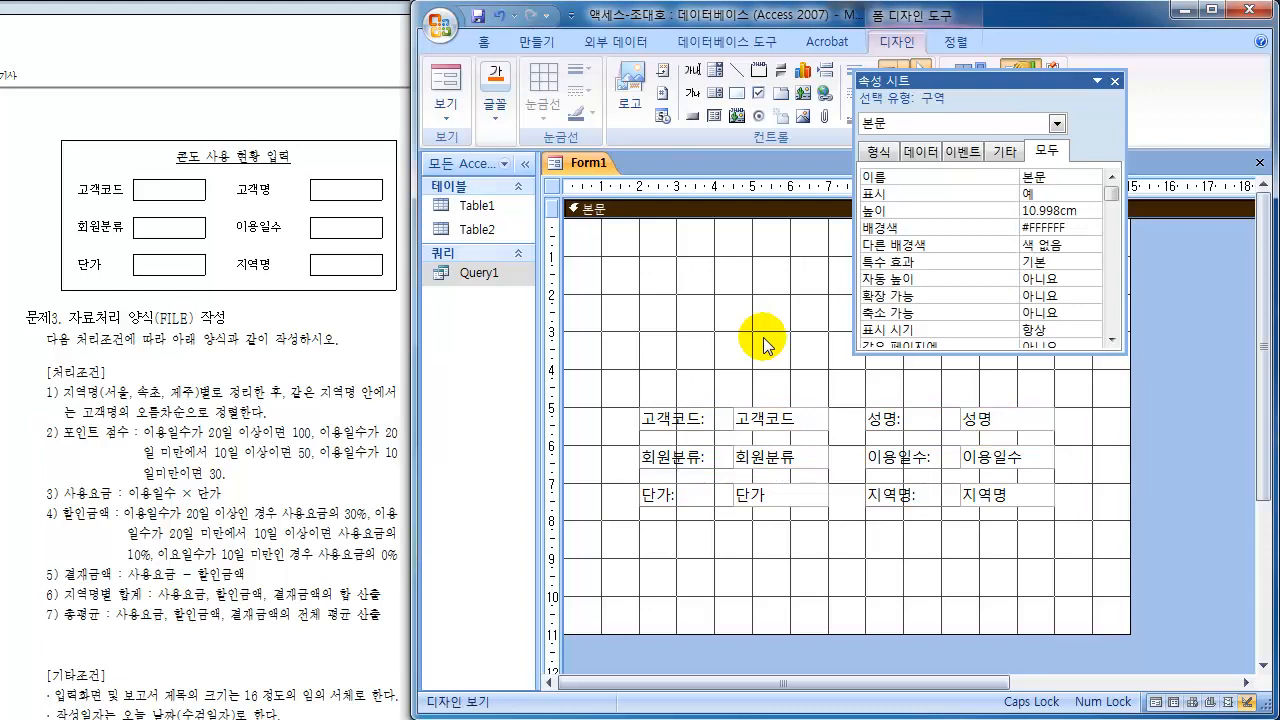
left_click(1114, 81)
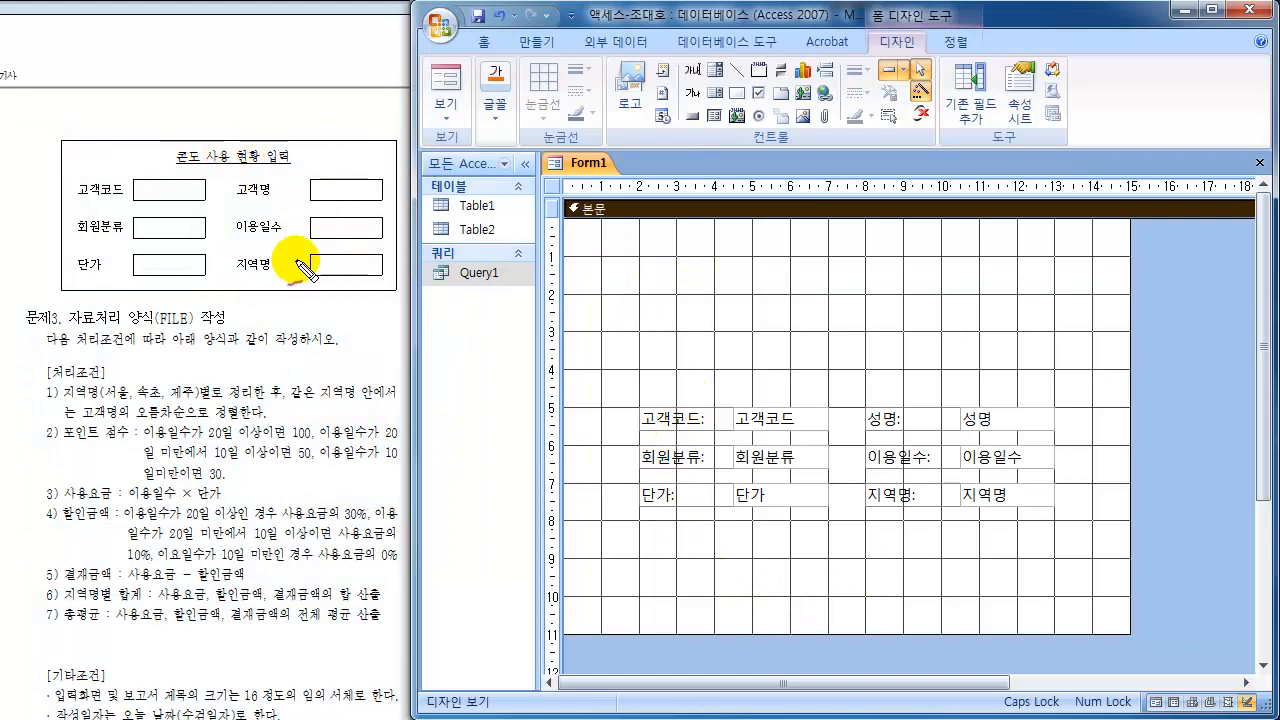
mouse_move(60, 143)
left_mouse_down()
mouse_move(40, 150)
mouse_move(58, 152)
mouse_move(56, 282)
left_mouse_up()
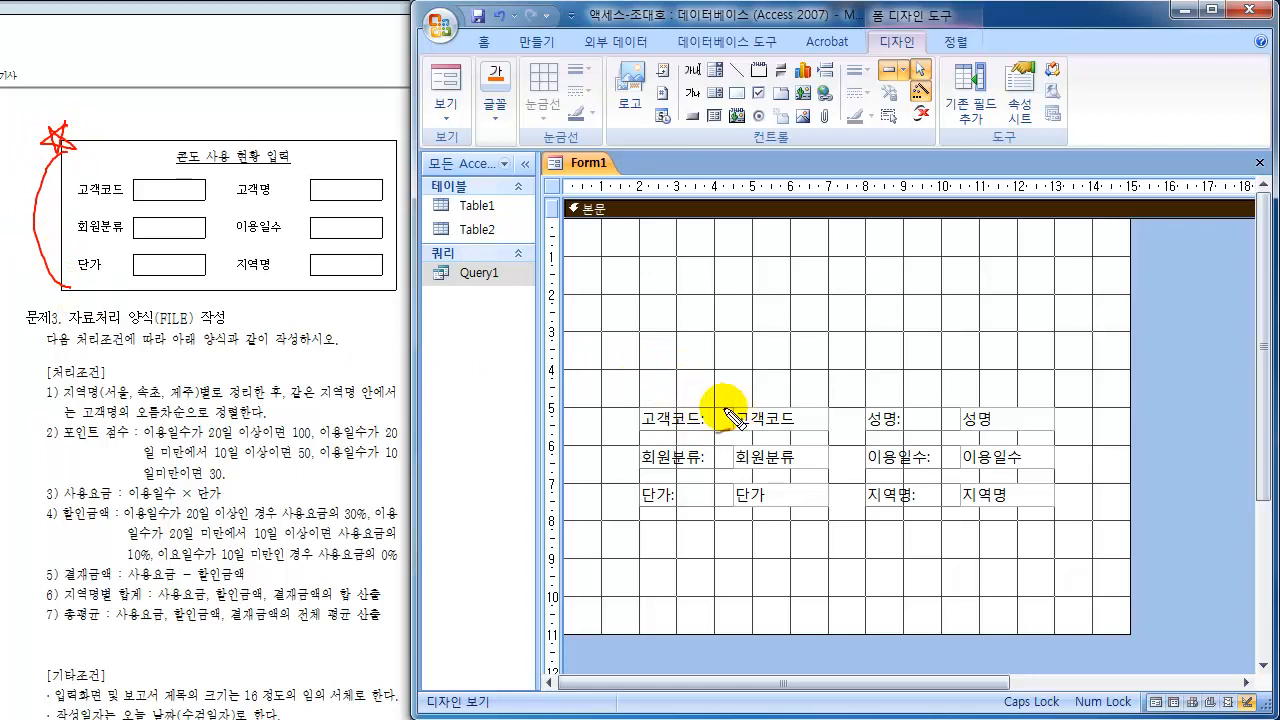
mouse_move(694, 403)
left_mouse_down()
mouse_move(672, 420)
mouse_move(814, 443)
mouse_move(718, 420)
left_mouse_up()
mouse_move(940, 428)
left_mouse_down()
mouse_move(962, 466)
mouse_move(908, 430)
left_mouse_up()
mouse_move(130, 181)
left_mouse_down()
mouse_move(138, 280)
mouse_move(127, 196)
left_mouse_up()
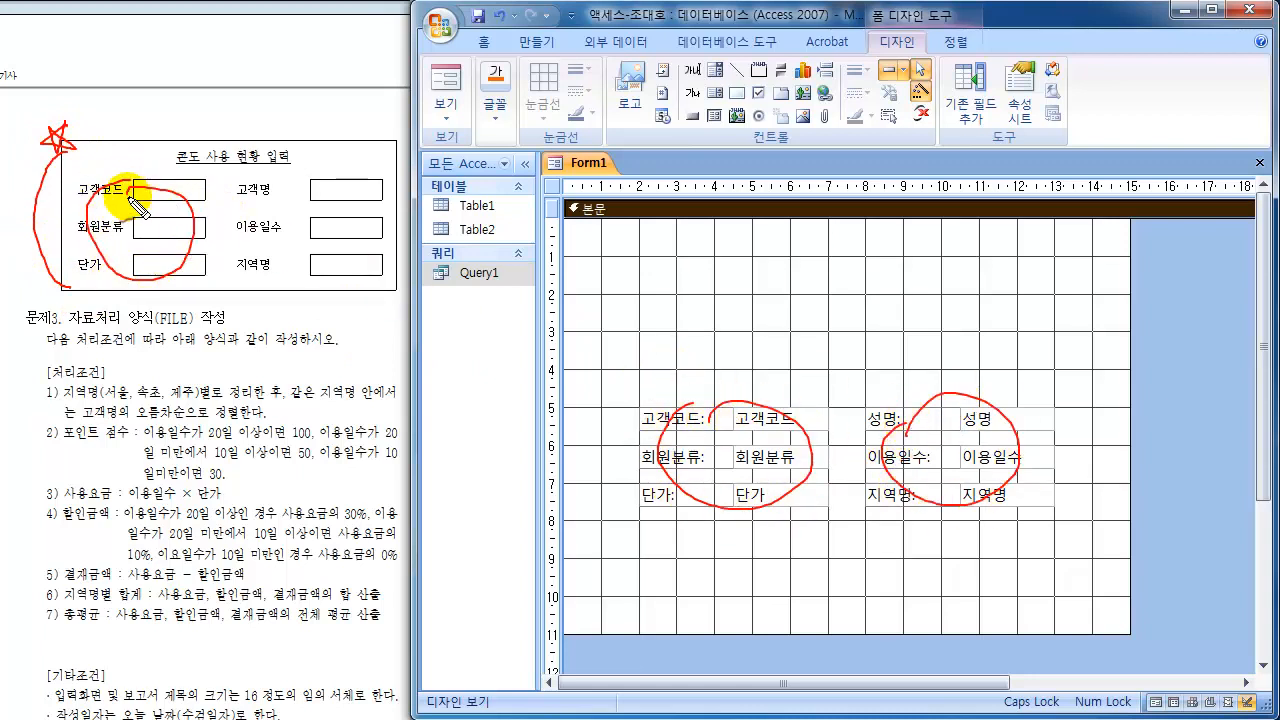
mouse_move(335, 183)
left_mouse_down()
mouse_move(302, 194)
mouse_move(371, 206)
mouse_move(268, 268)
mouse_move(345, 270)
left_mouse_up()
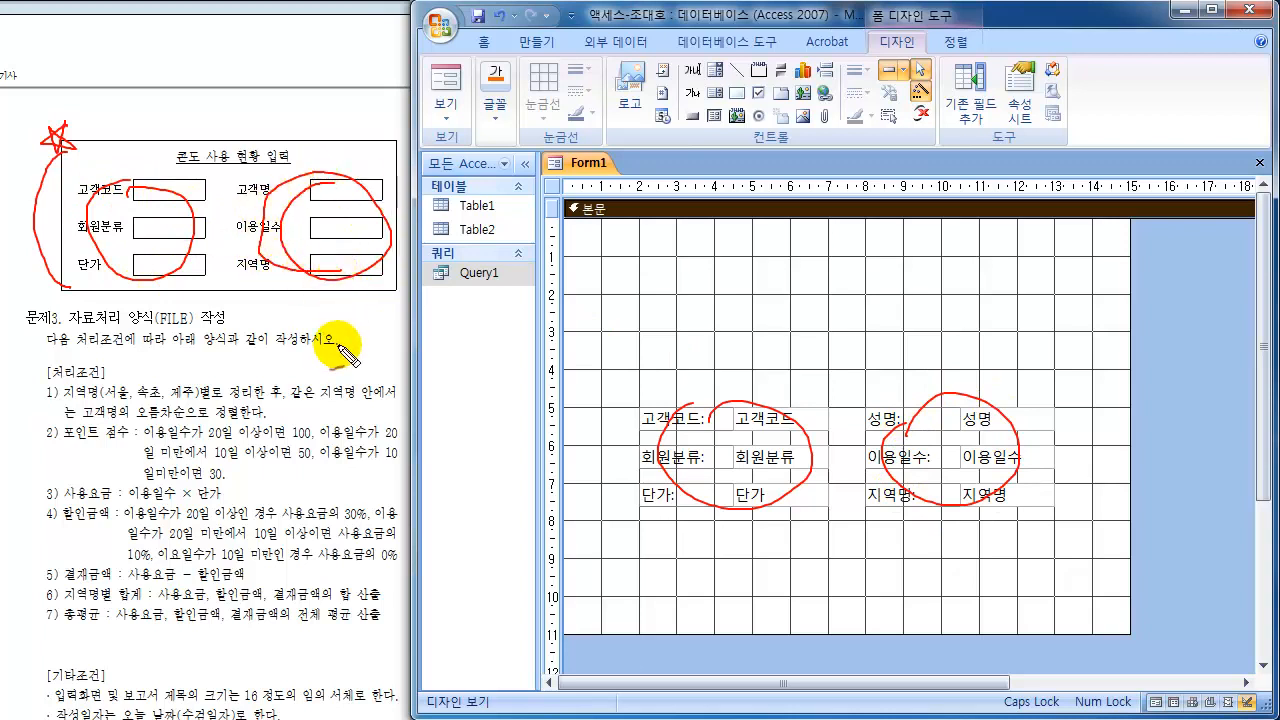
key("Escape")
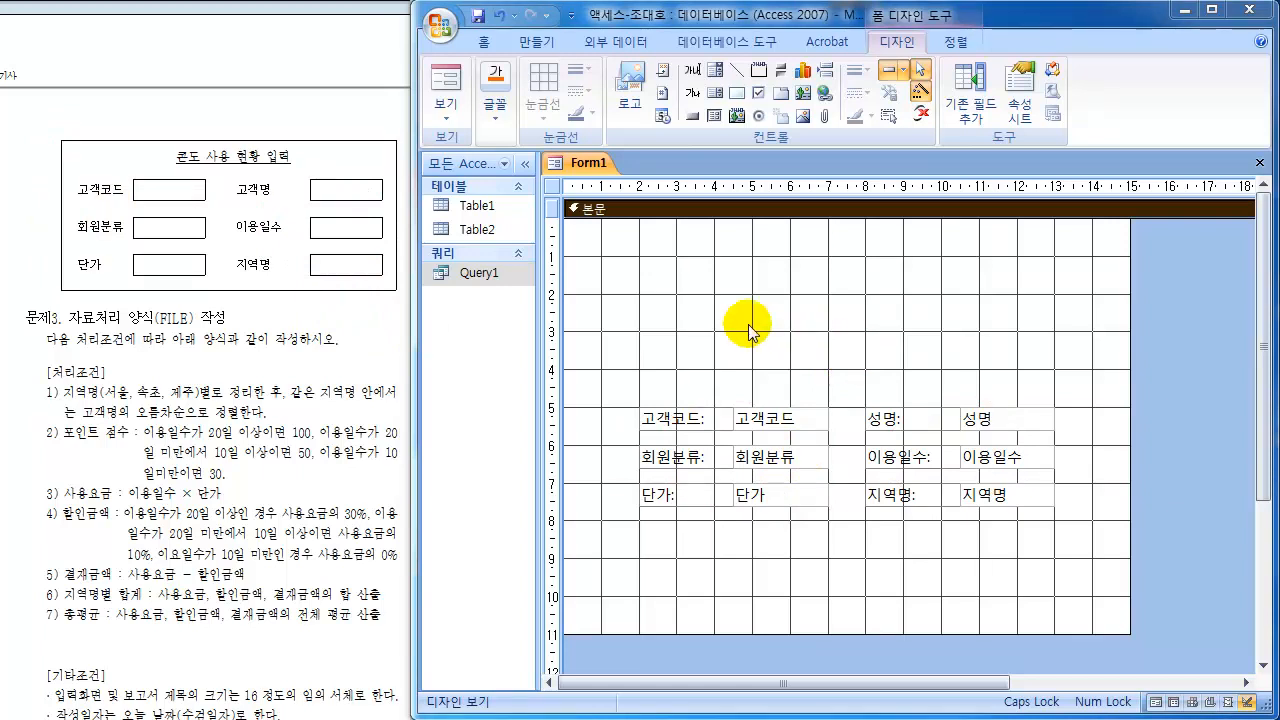
- Show the form in Form view and compare its labels, boxes, missing title and border with the exam document's layout
left_click(447, 92)
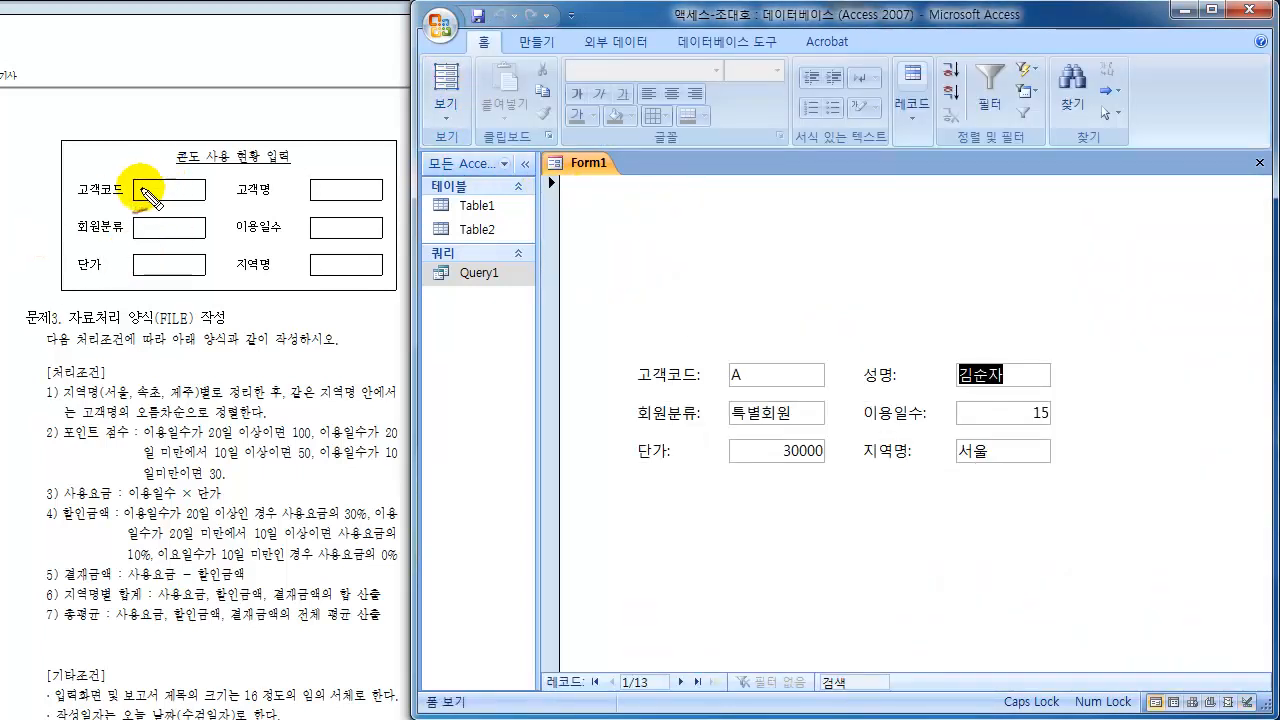
mouse_move(86, 200)
left_mouse_down()
mouse_move(210, 203)
mouse_move(126, 187)
left_mouse_up()
mouse_move(737, 366)
left_mouse_down()
mouse_move(758, 378)
mouse_move(728, 371)
mouse_move(745, 390)
left_mouse_up()
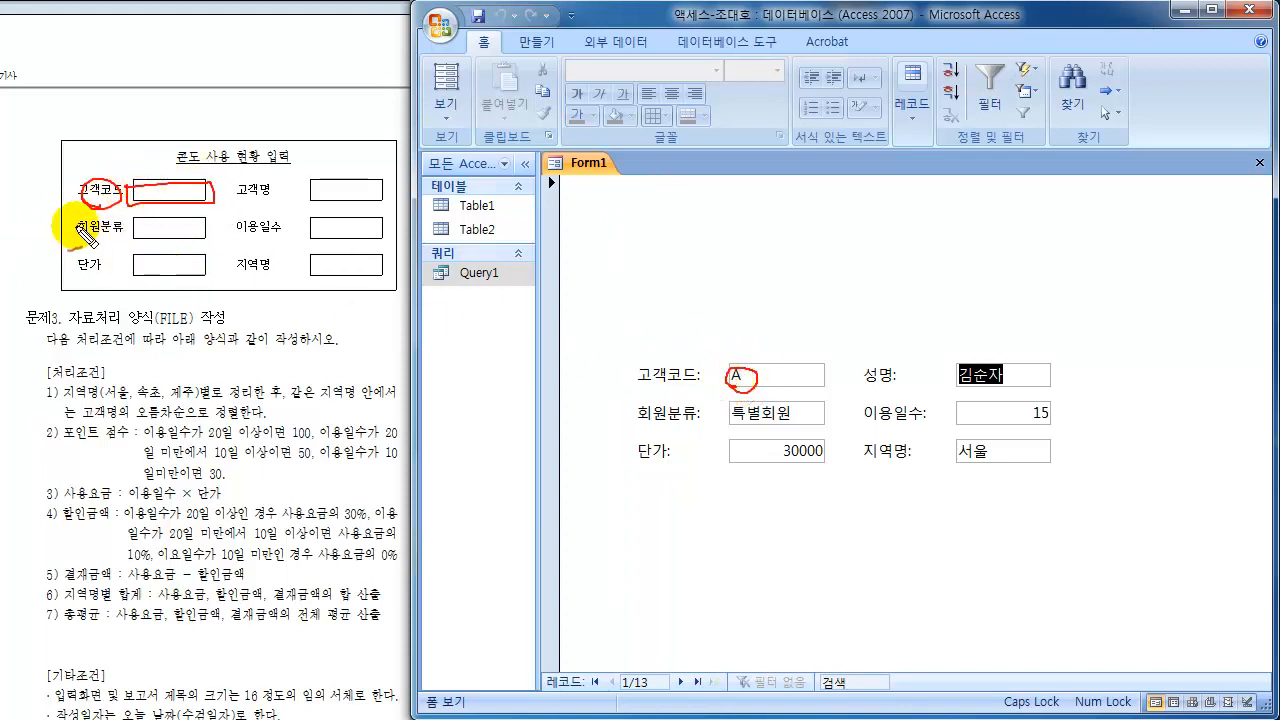
mouse_move(92, 218)
left_mouse_down()
mouse_move(124, 242)
mouse_move(120, 228)
left_mouse_up()
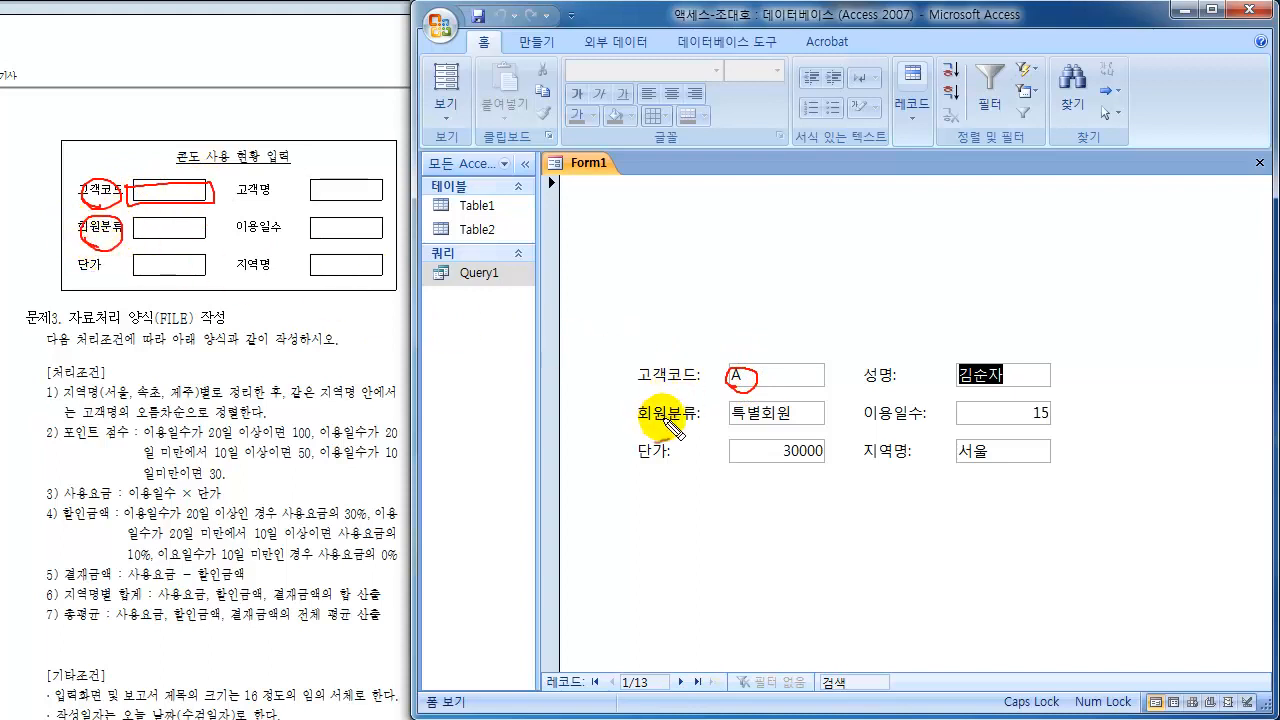
mouse_move(735, 420)
left_mouse_down()
mouse_move(795, 405)
mouse_move(758, 425)
left_mouse_up()
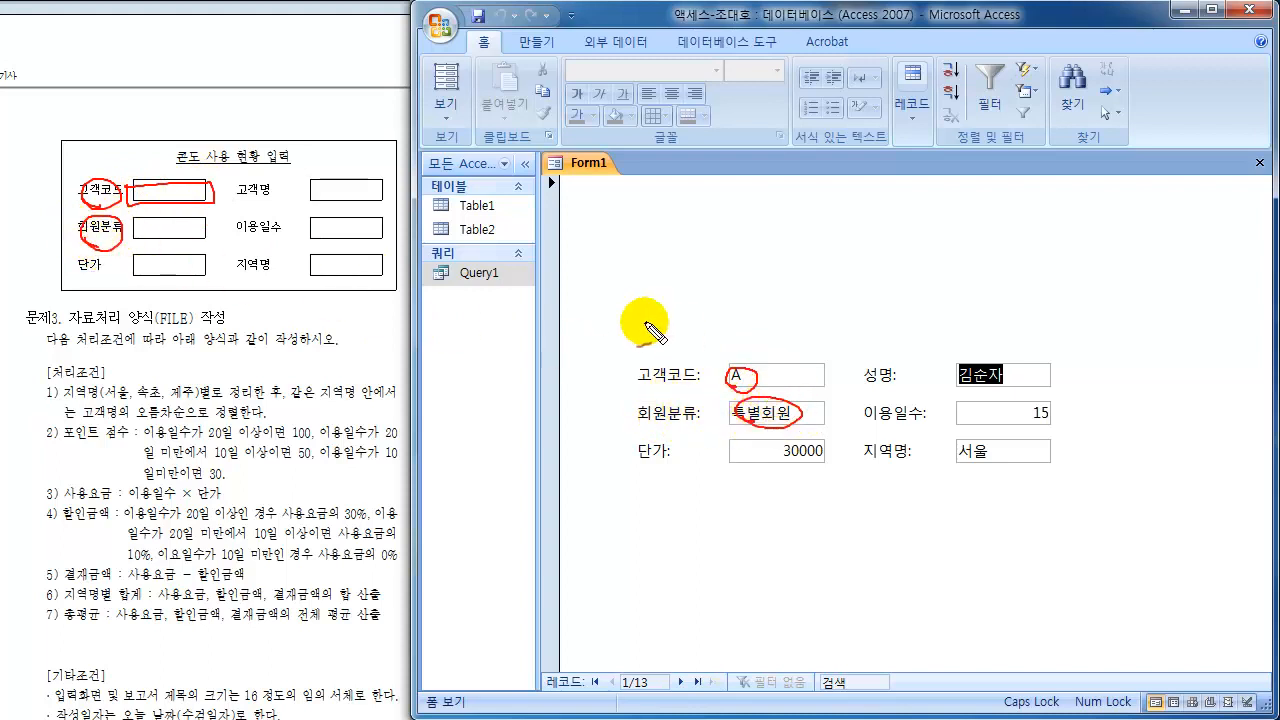
mouse_move(604, 300)
left_mouse_down()
mouse_move(664, 337)
mouse_move(646, 348)
left_mouse_up()
left_click_drag(366, 112, 356, 148)
left_click_drag(376, 114, 361, 150)
left_click_drag(349, 124, 383, 139)
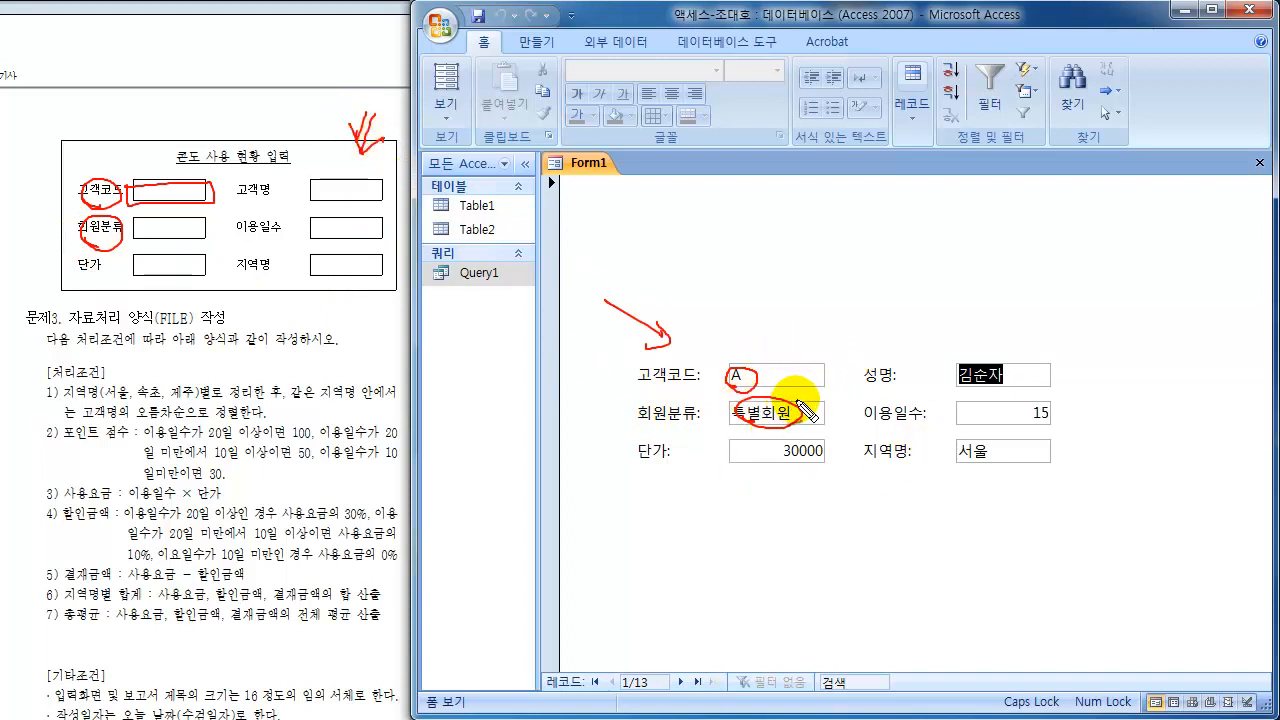
mouse_move(776, 302)
left_mouse_down()
mouse_move(950, 272)
mouse_move(790, 316)
left_mouse_up()
mouse_move(205, 160)
left_mouse_down()
mouse_move(318, 152)
mouse_move(220, 176)
left_mouse_up()
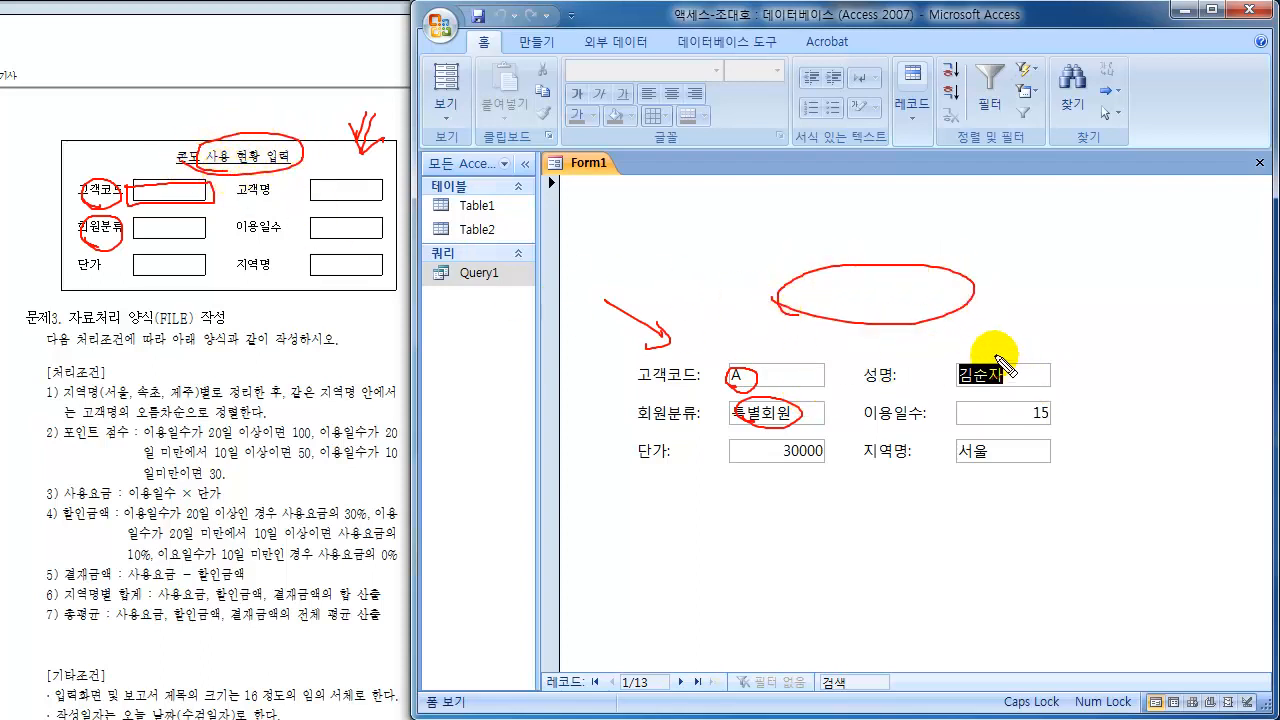
mouse_move(990, 356)
left_mouse_down()
mouse_move(1016, 353)
mouse_move(983, 354)
left_mouse_up()
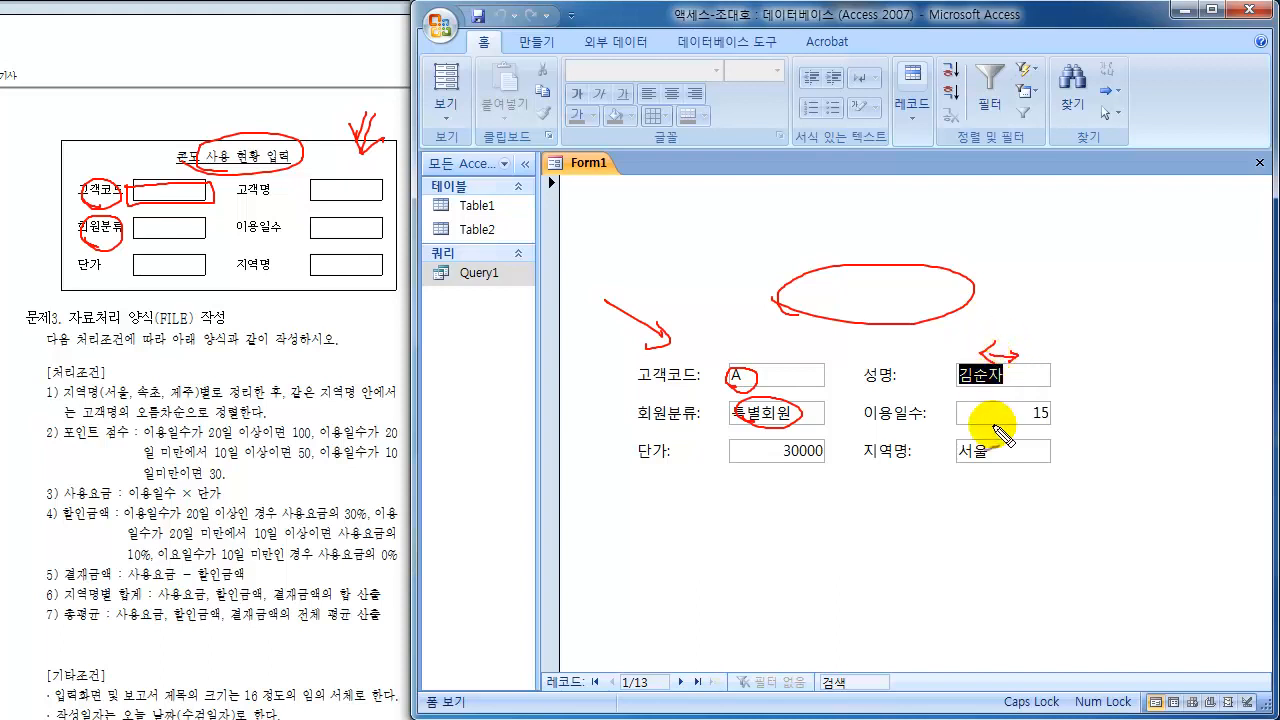
mouse_move(986, 440)
left_mouse_down()
mouse_move(1016, 437)
mouse_move(985, 440)
left_mouse_up()
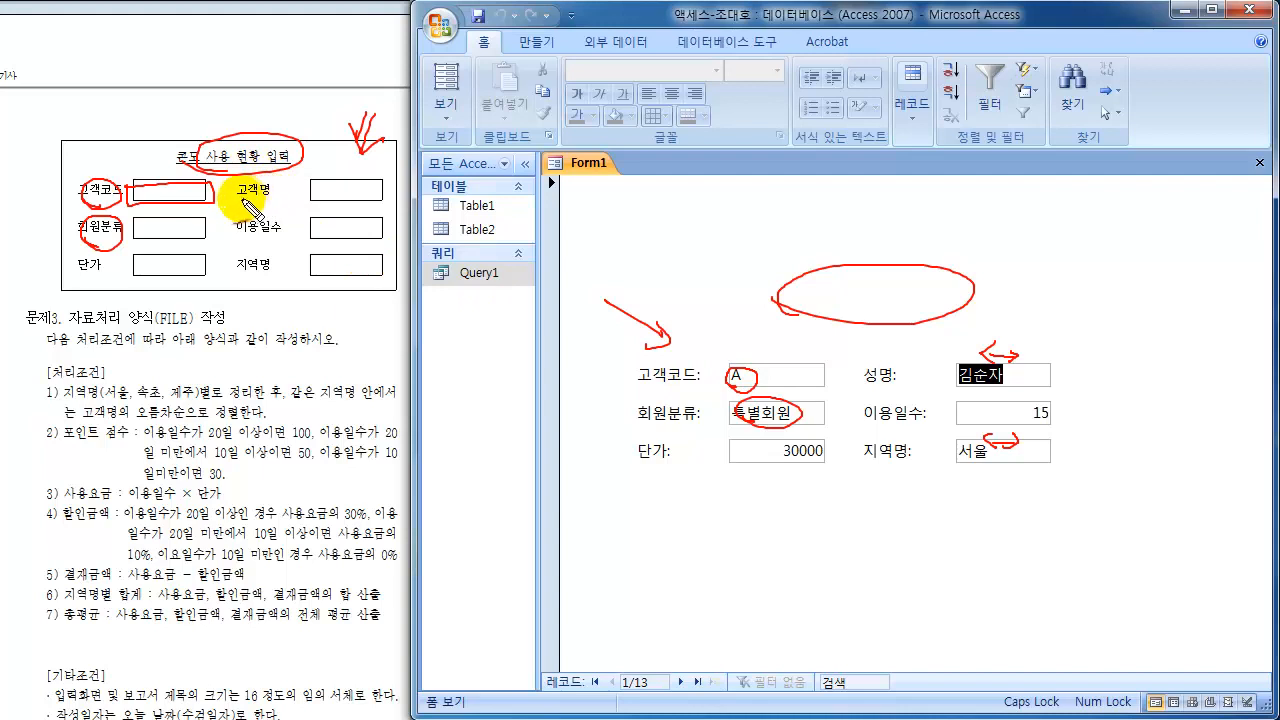
mouse_move(237, 200)
left_mouse_down()
mouse_move(272, 202)
mouse_move(271, 177)
mouse_move(239, 180)
mouse_move(240, 201)
left_mouse_up()
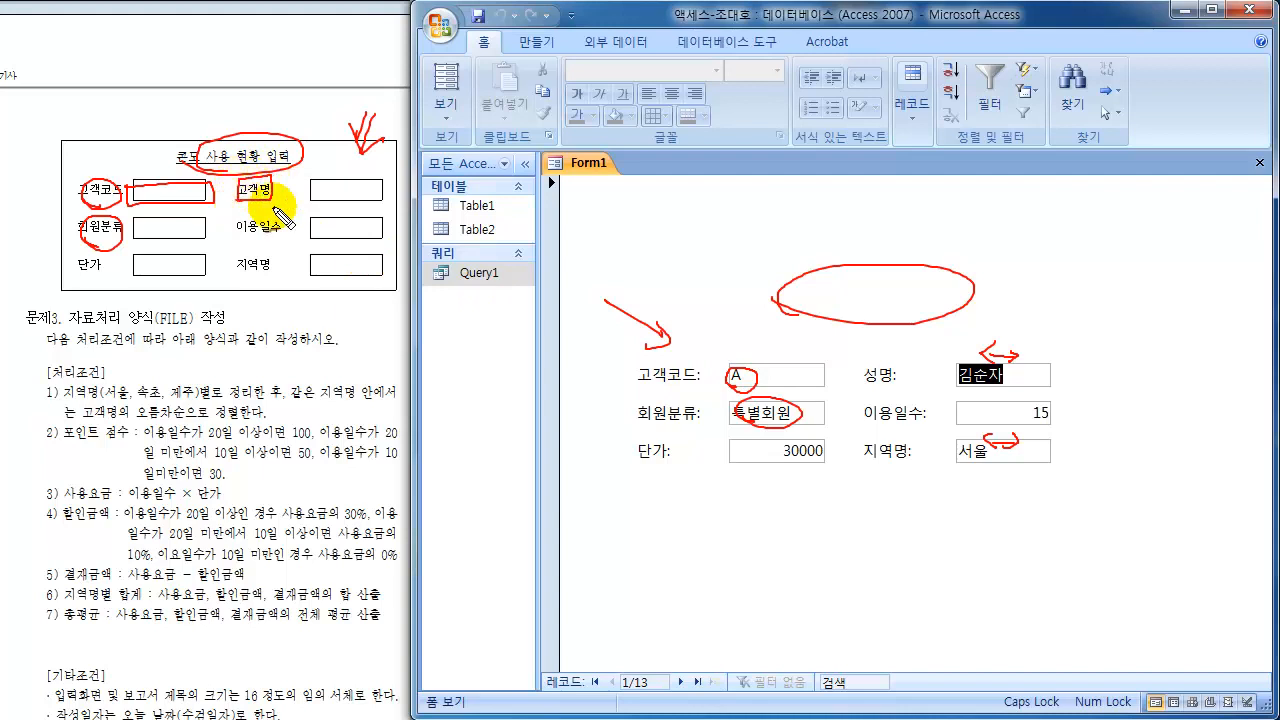
mouse_move(889, 363)
left_mouse_down()
mouse_move(868, 385)
mouse_move(891, 383)
left_mouse_up()
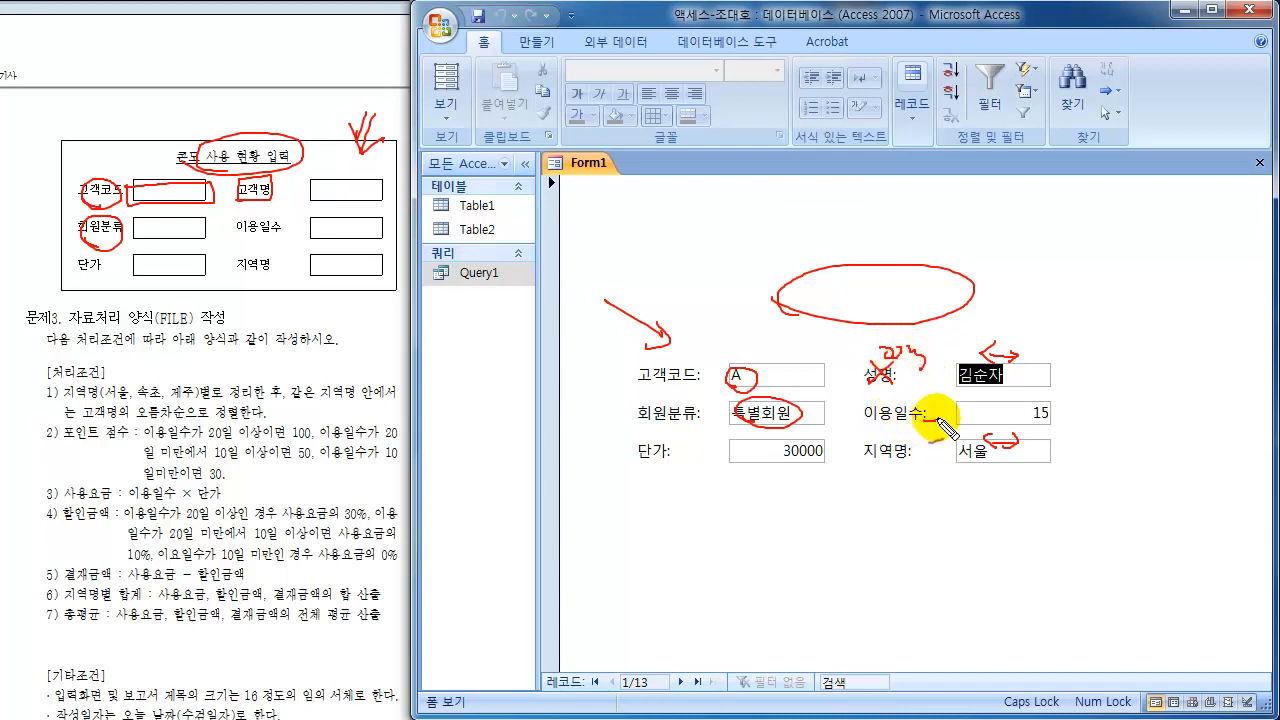
mouse_move(943, 424)
left_mouse_down()
mouse_move(920, 403)
mouse_move(957, 354)
left_mouse_up()
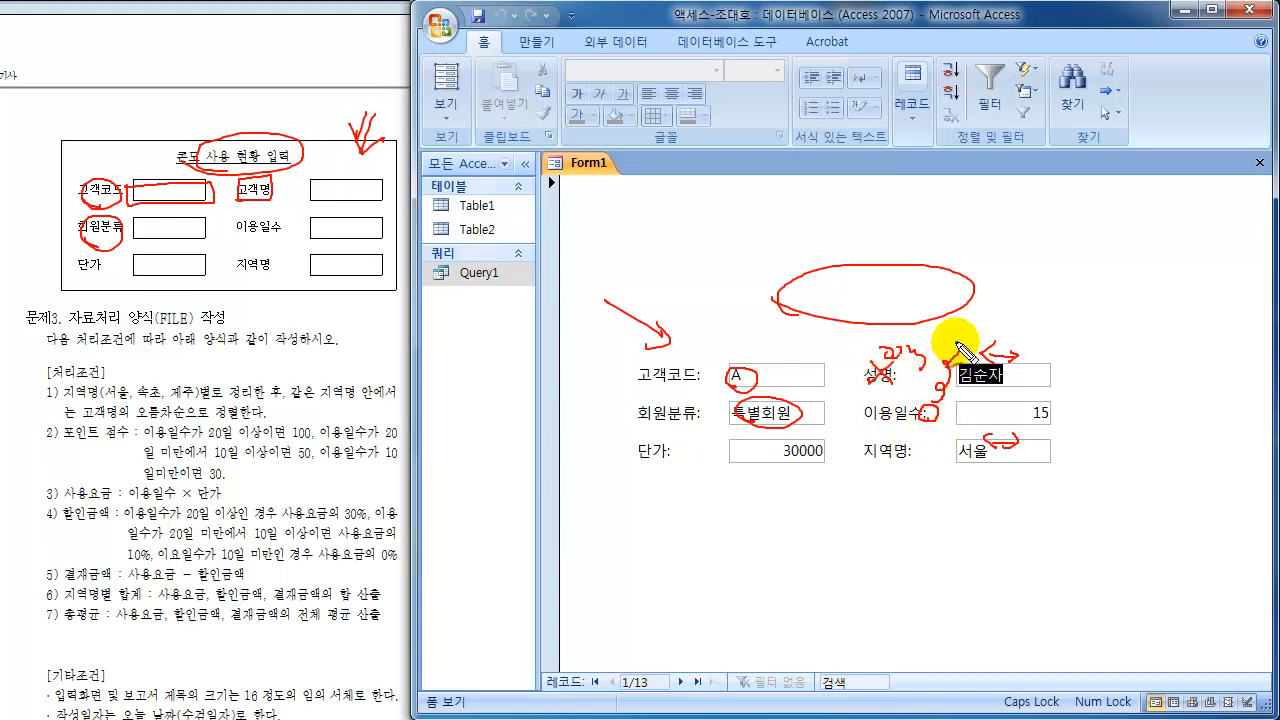
left_click_drag(915, 455, 945, 422)
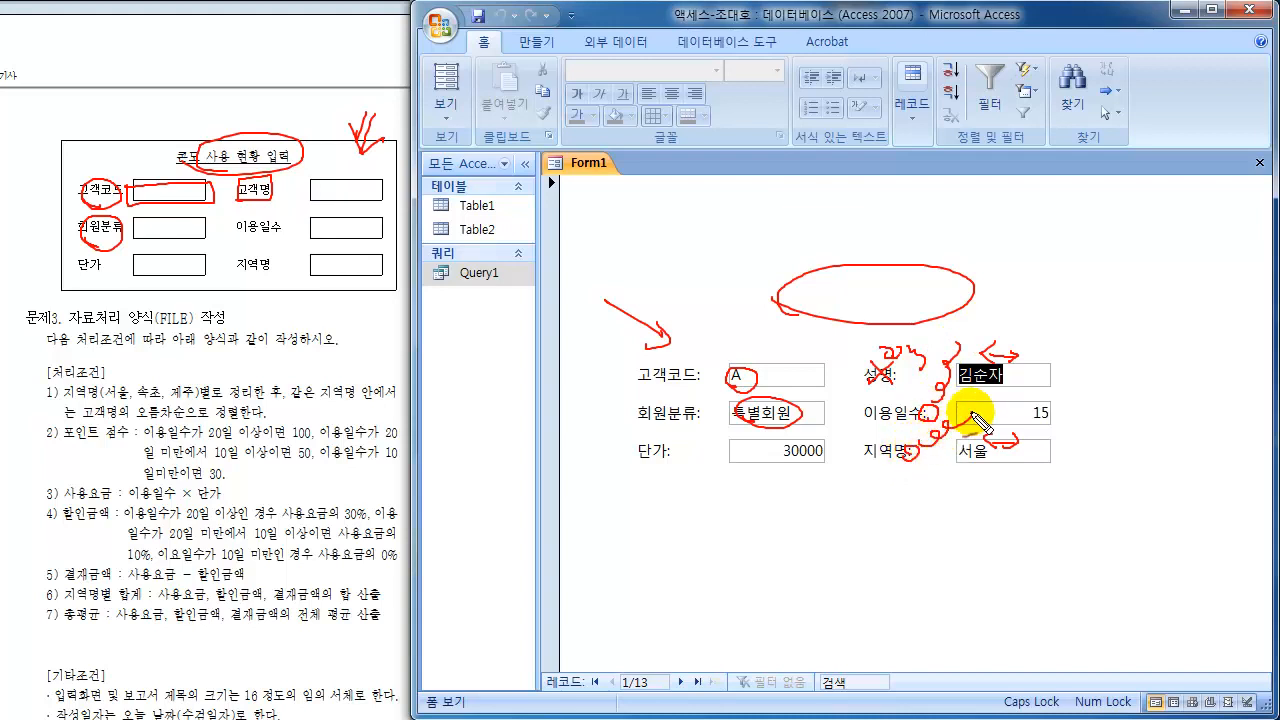
mouse_move(63, 140)
left_mouse_down()
mouse_move(65, 250)
mouse_move(314, 292)
mouse_move(392, 150)
left_mouse_up()
mouse_move(672, 236)
left_mouse_down()
mouse_move(1094, 264)
mouse_move(985, 476)
mouse_move(586, 423)
mouse_move(643, 243)
mouse_move(735, 240)
left_mouse_up()
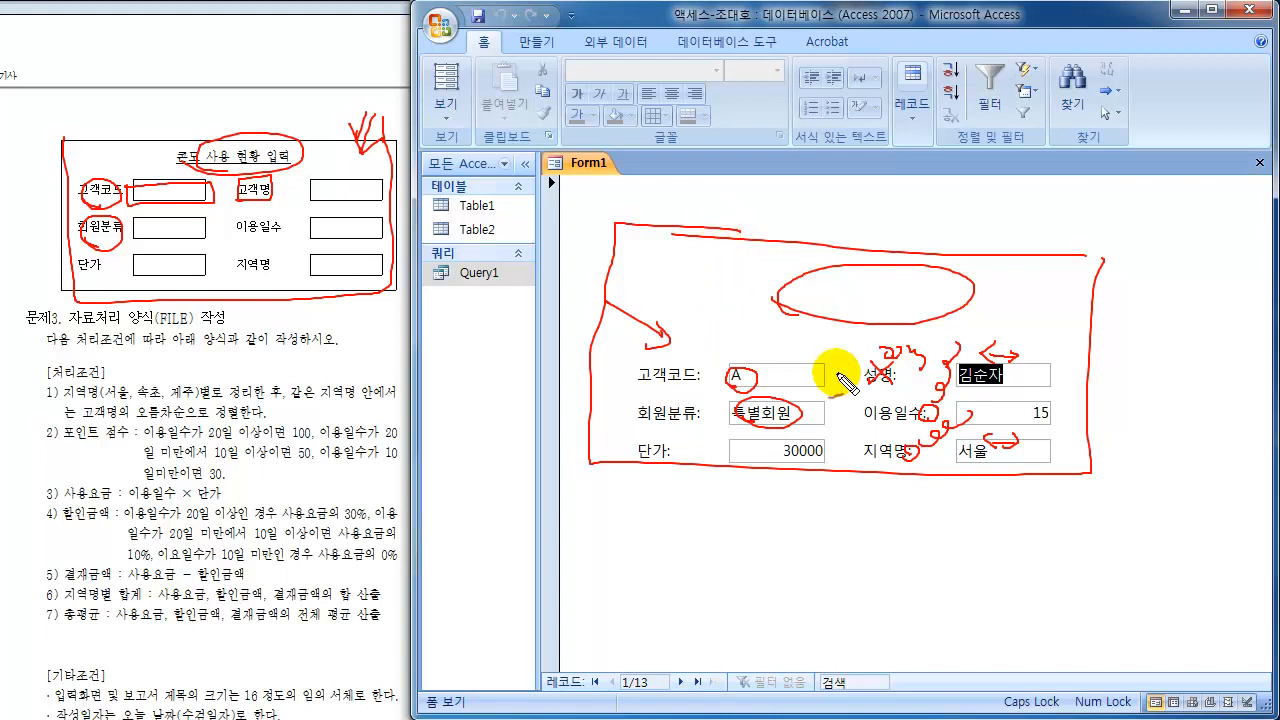
key("Escape")
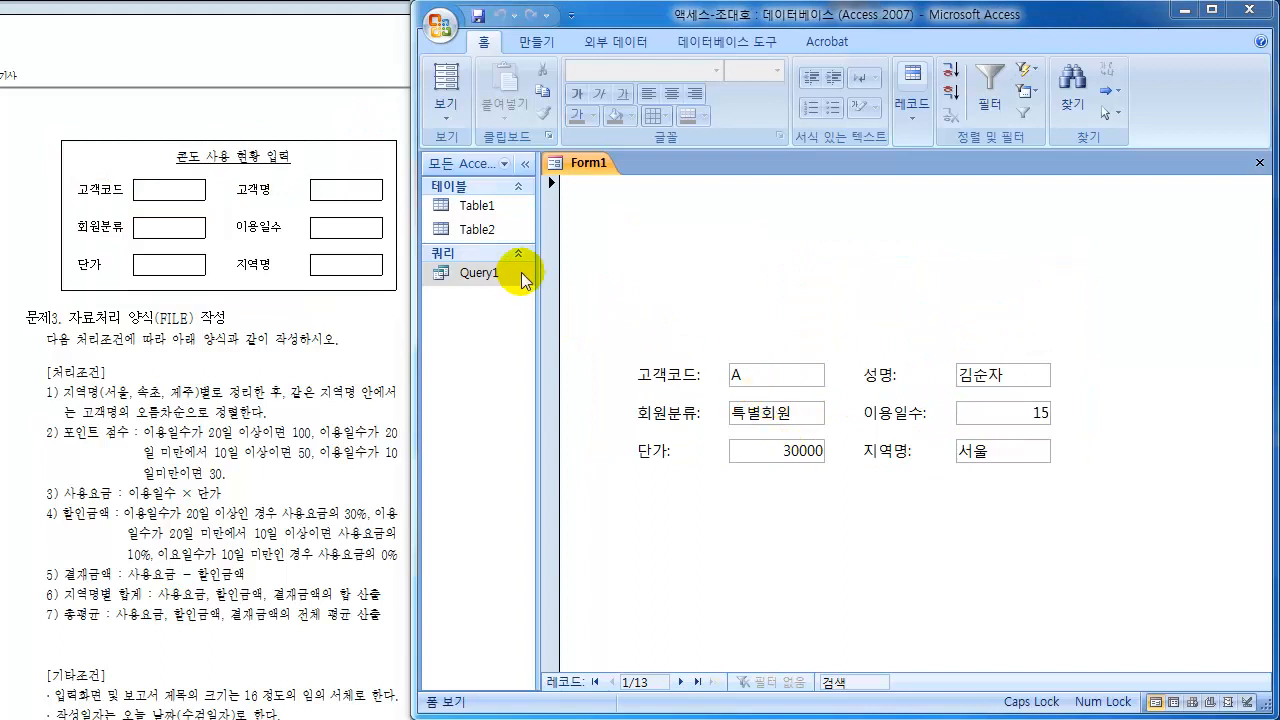
- Return the form to Design view
left_click(444, 77)
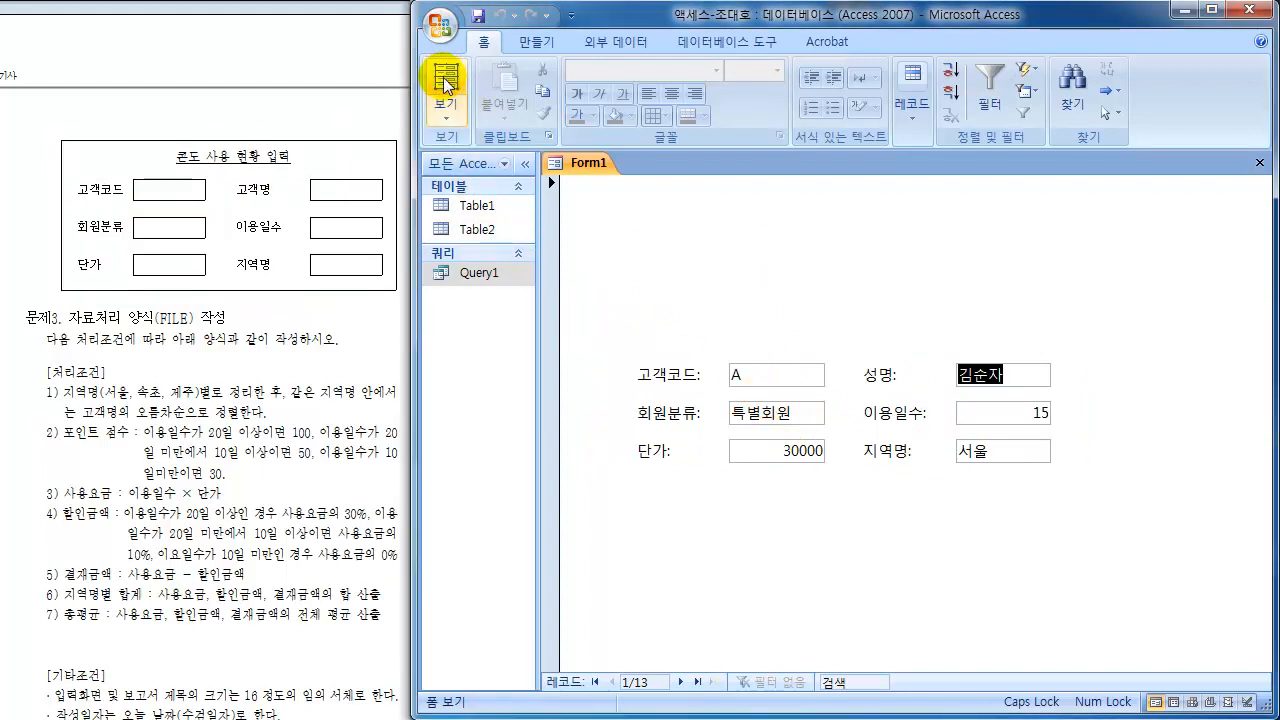
left_click(444, 80)
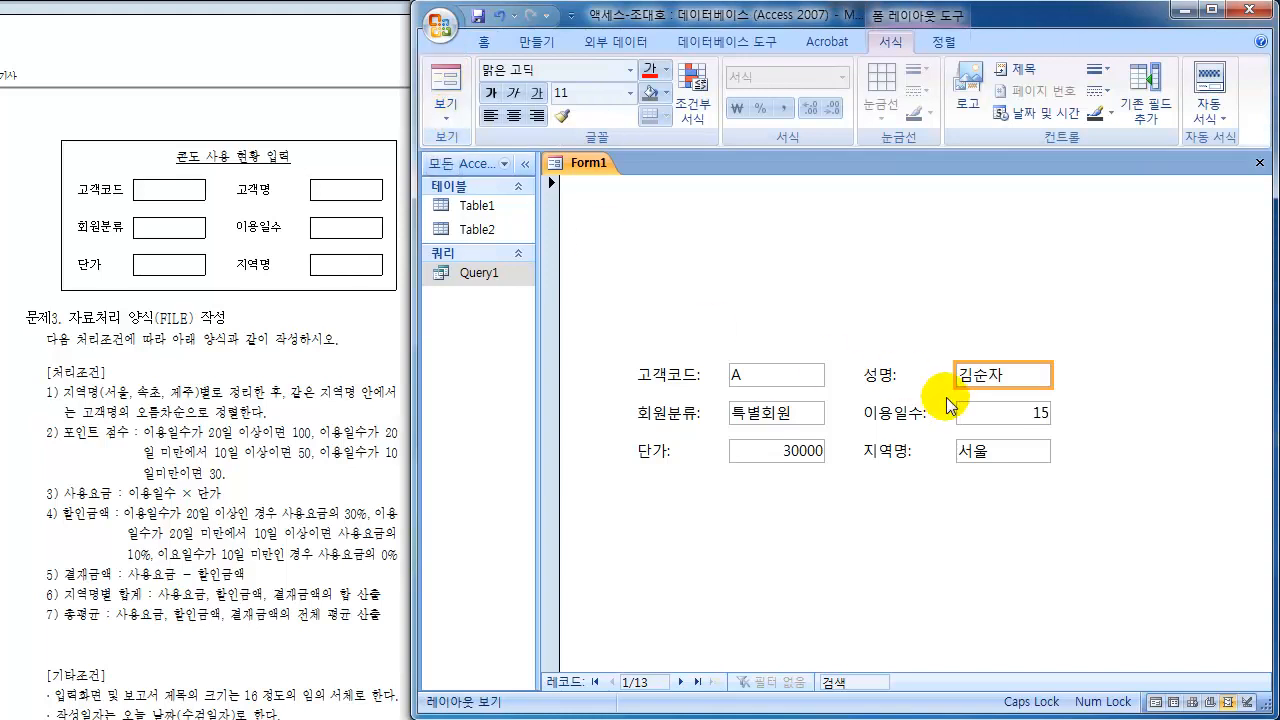
left_click(450, 116)
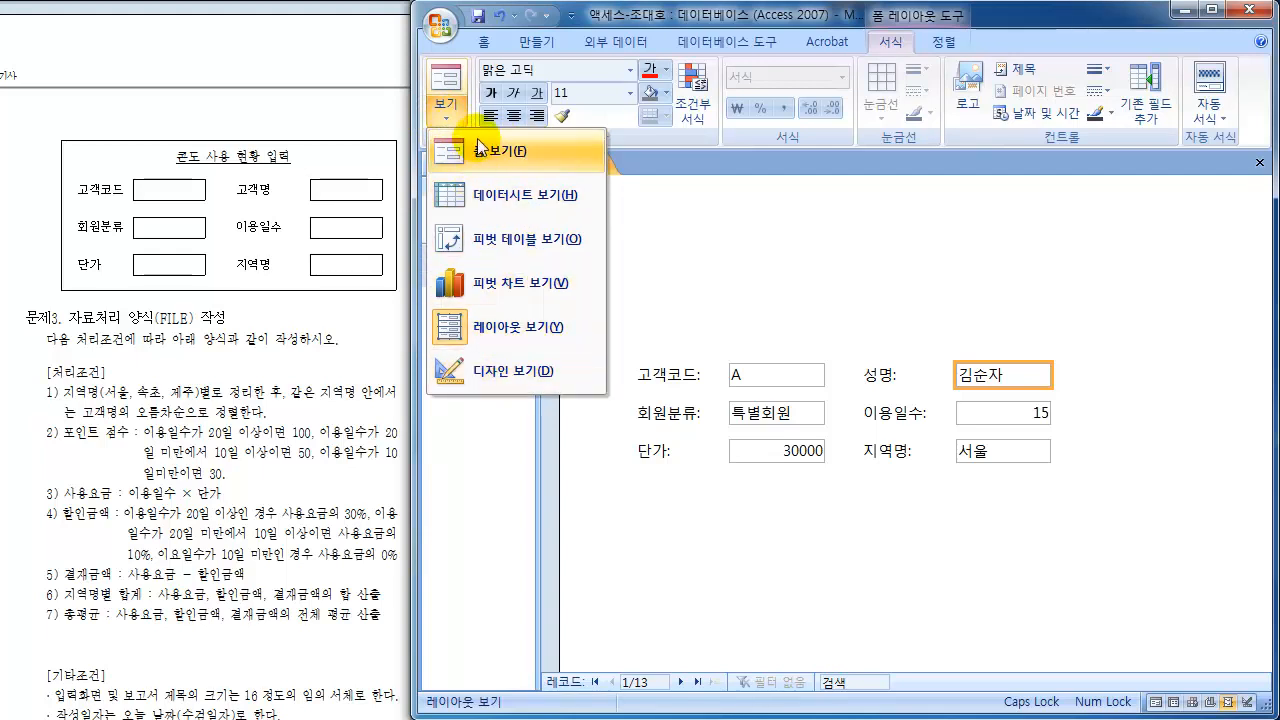
left_click(490, 374)
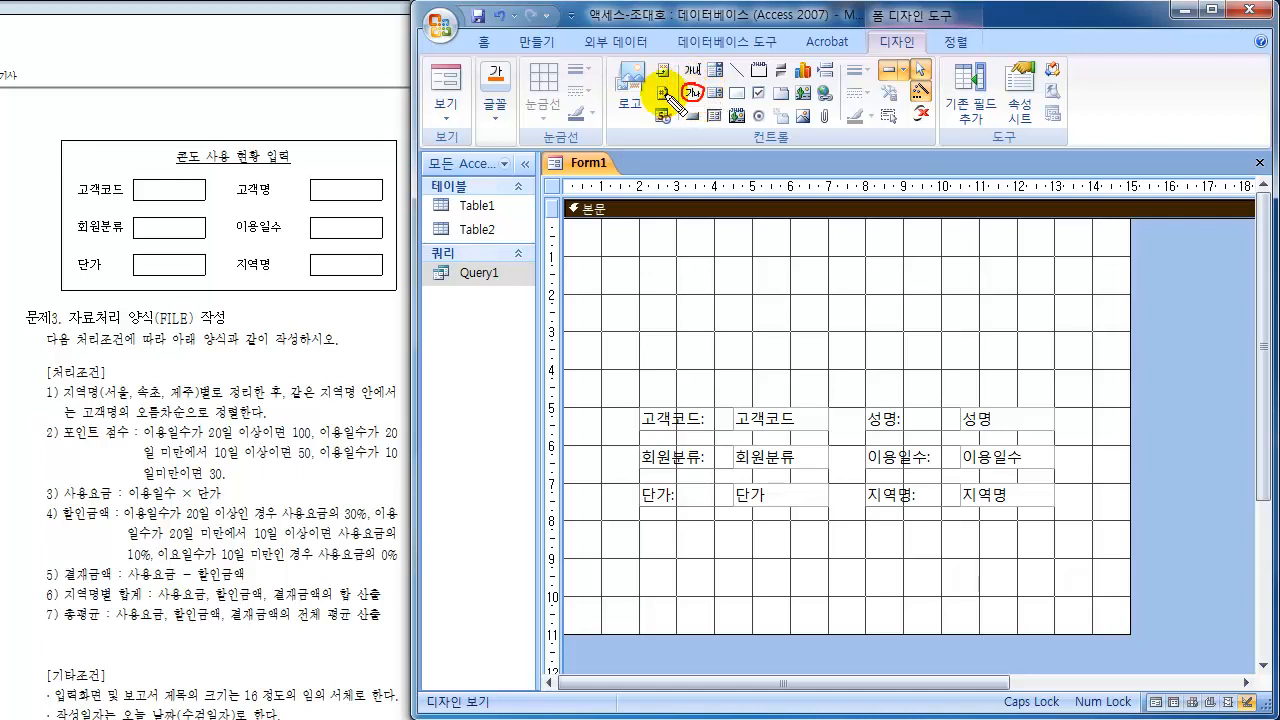
left_click_drag(125, 109, 128, 136)
mouse_move(134, 110)
left_mouse_down()
mouse_move(137, 137)
mouse_move(128, 124)
mouse_move(150, 125)
left_mouse_up()
mouse_move(78, 142)
left_mouse_down()
mouse_move(63, 240)
mouse_move(82, 296)
left_mouse_up()
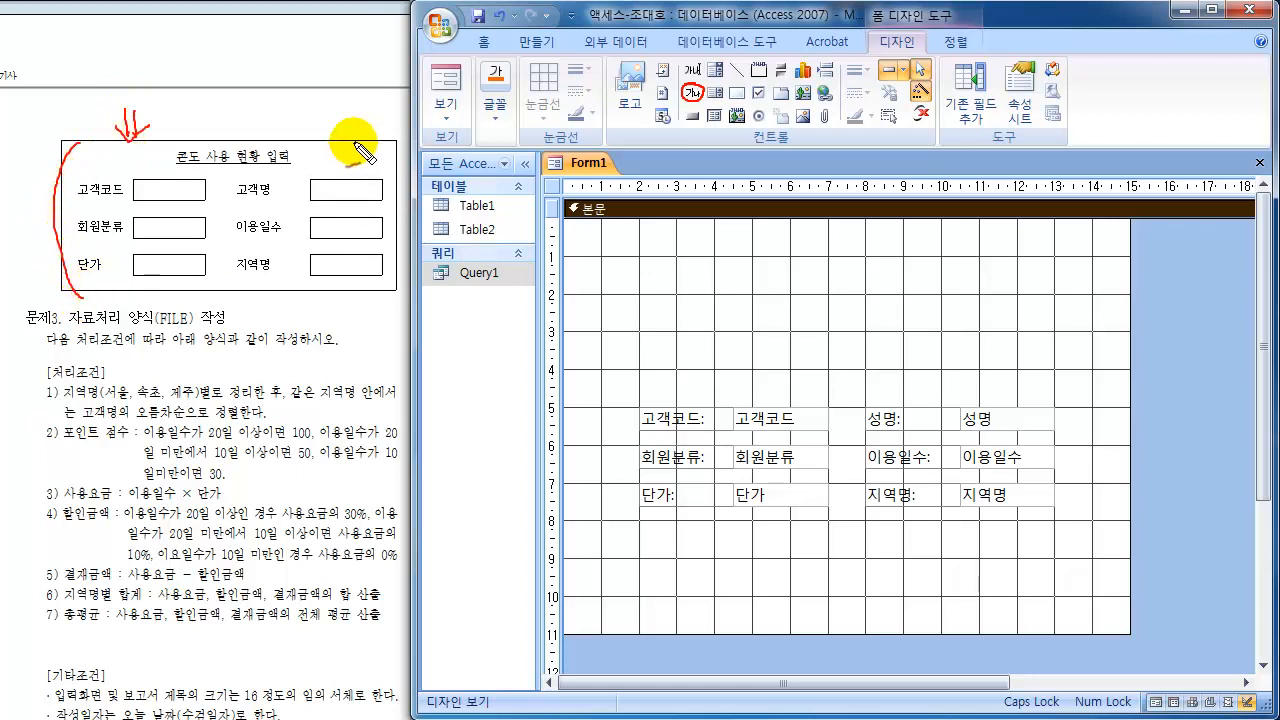
left_click_drag(349, 137, 360, 297)
mouse_move(372, 180)
left_mouse_down()
mouse_move(388, 222)
mouse_move(357, 277)
left_mouse_up()
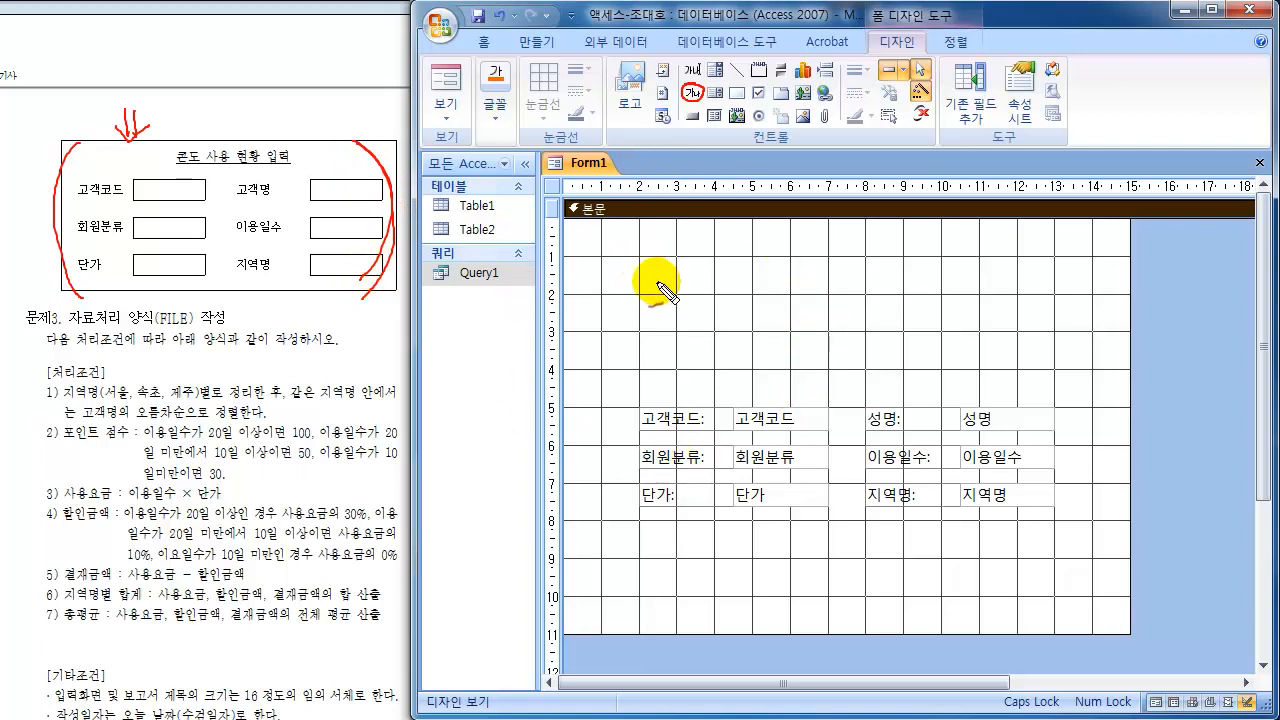
mouse_move(277, 108)
left_mouse_down()
mouse_move(278, 131)
mouse_move(296, 112)
left_mouse_up()
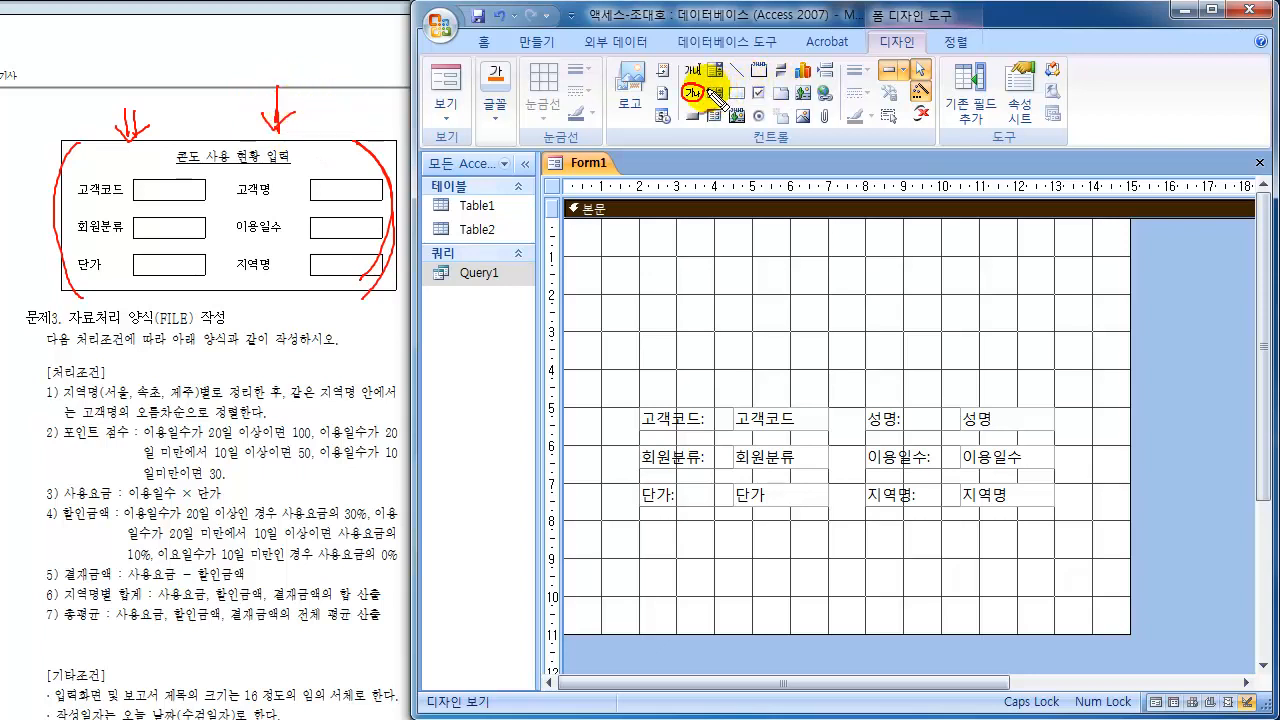
mouse_move(728, 88)
left_mouse_down()
mouse_move(706, 96)
mouse_move(745, 58)
mouse_move(750, 82)
mouse_move(734, 56)
mouse_move(750, 75)
left_mouse_up()
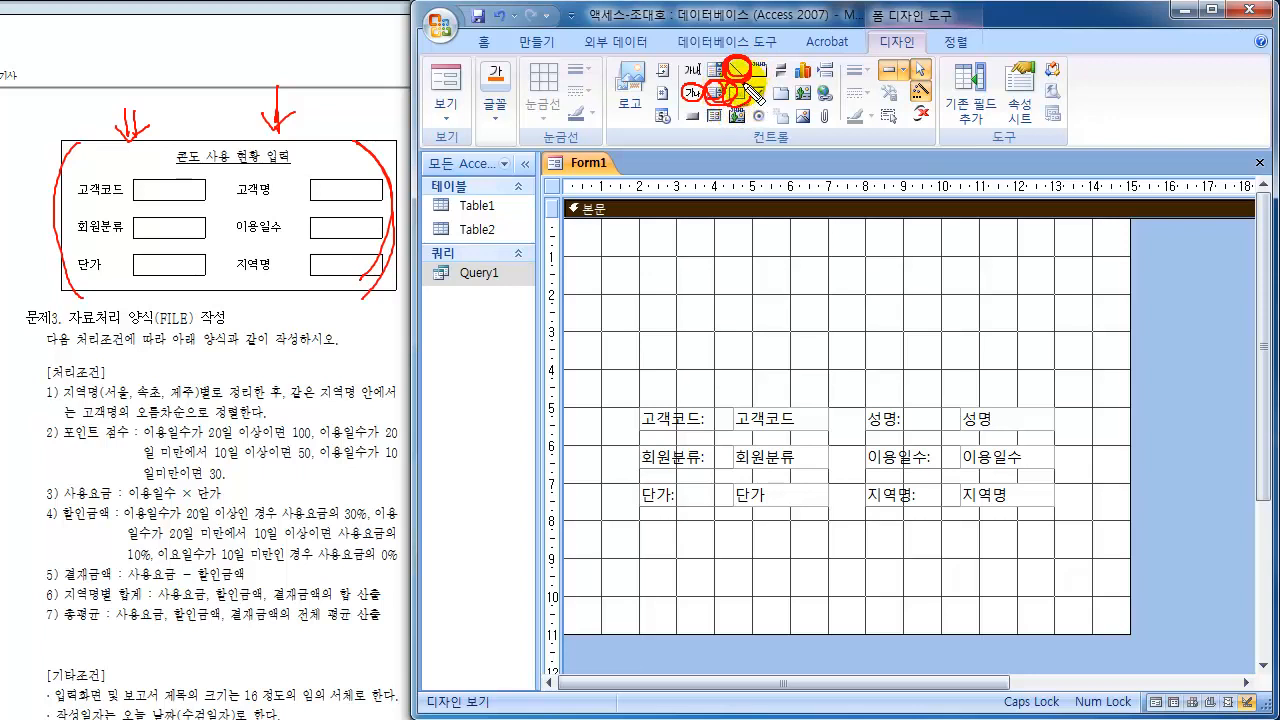
mouse_move(725, 52)
left_mouse_down()
mouse_move(694, 40)
mouse_move(686, 114)
mouse_move(755, 125)
mouse_move(768, 52)
left_mouse_up()
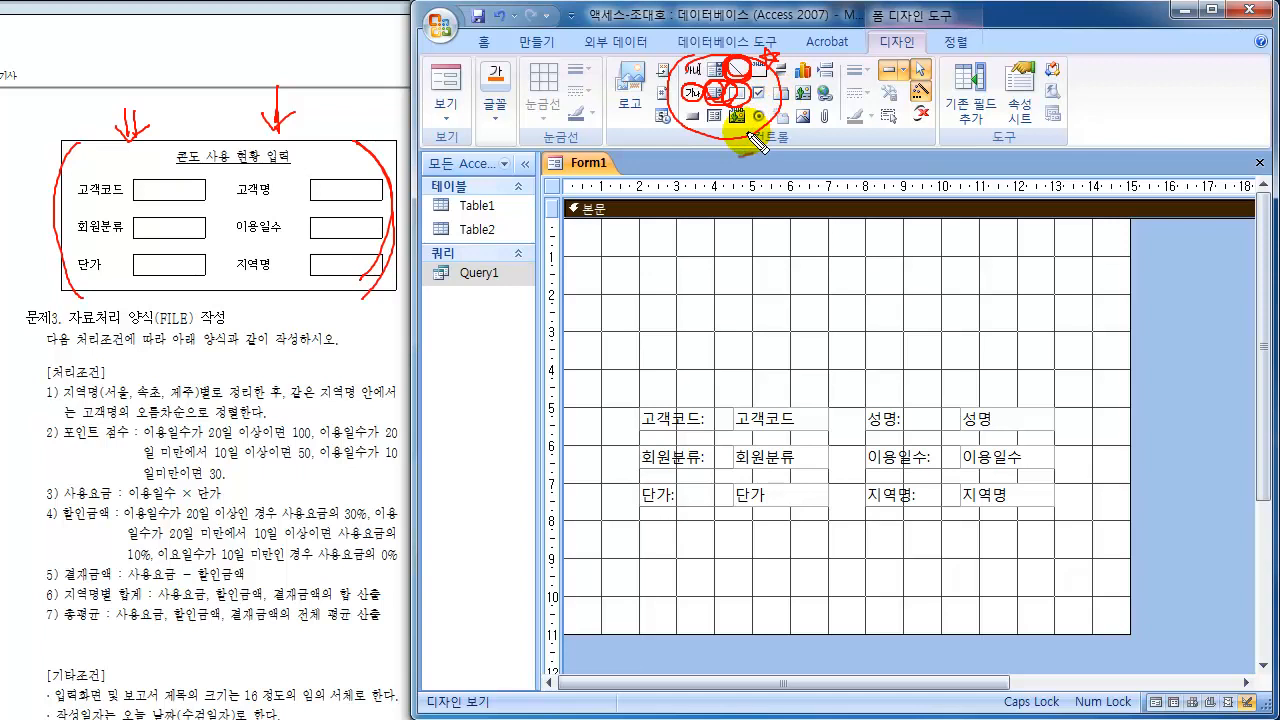
key("Escape")
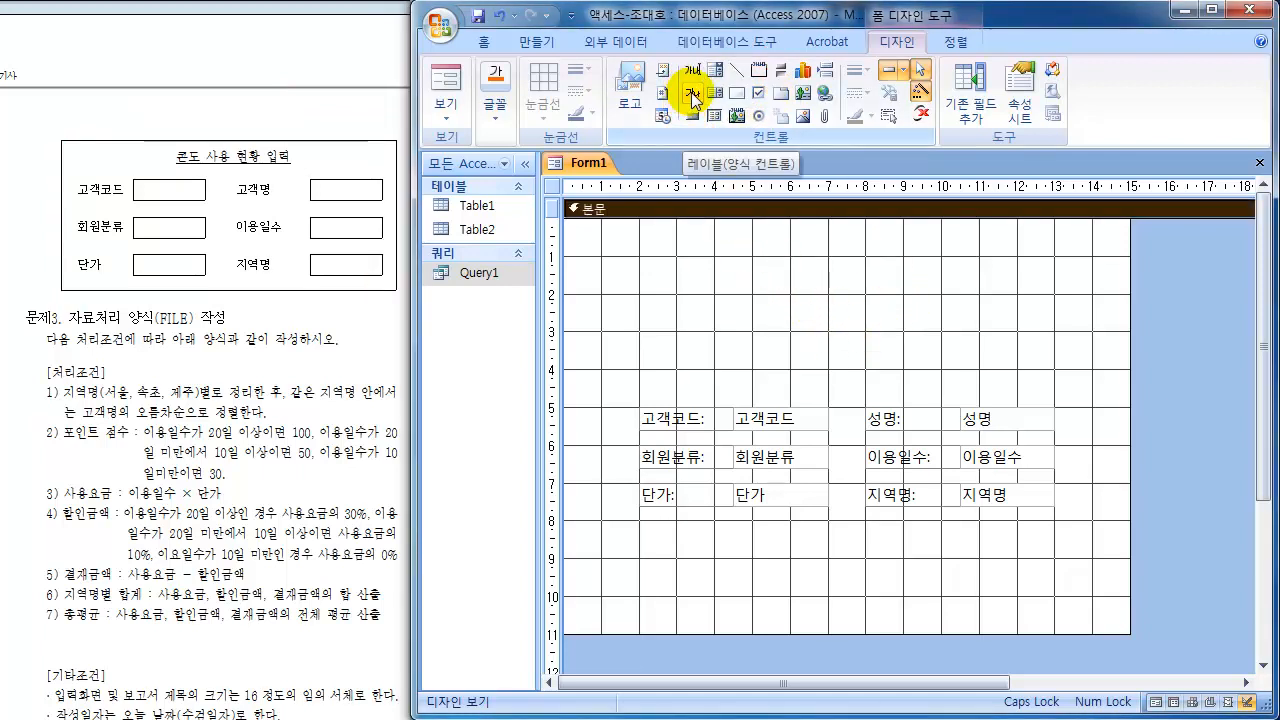
key("ctrl+shift+d")
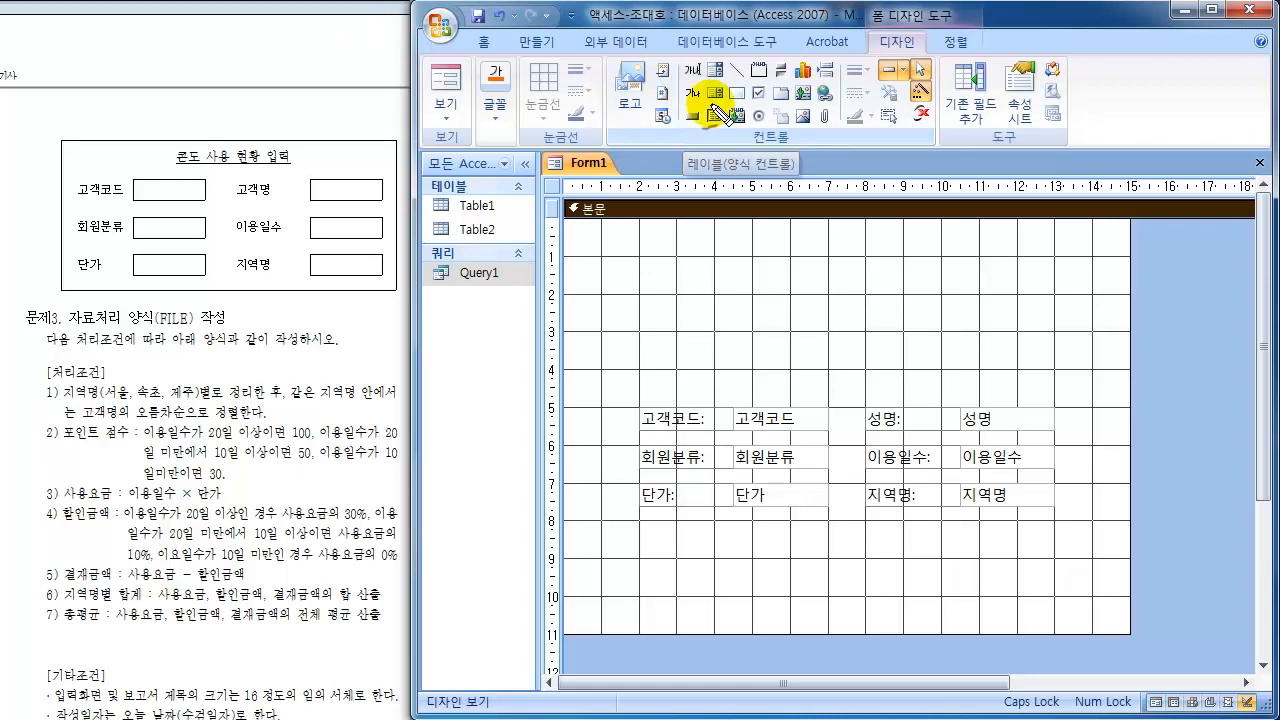
mouse_move(705, 54)
left_mouse_down()
mouse_move(687, 77)
mouse_move(705, 77)
left_mouse_up()
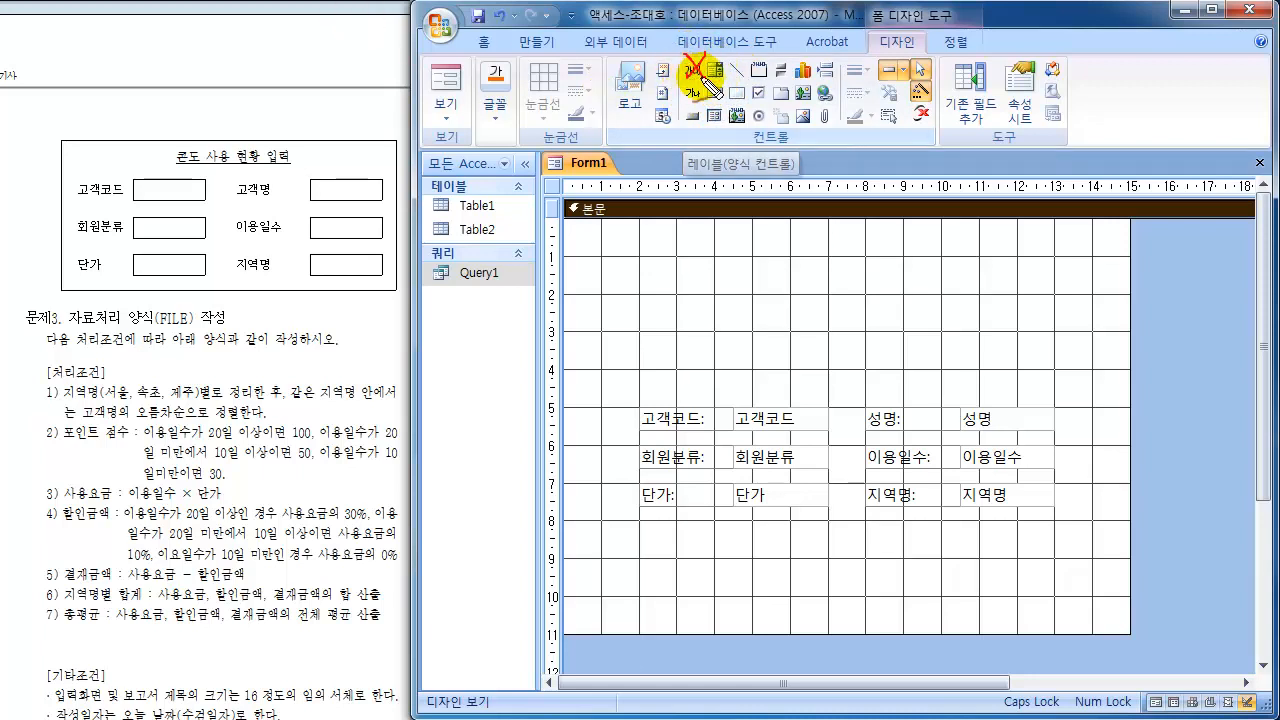
mouse_move(750, 428)
left_mouse_down()
mouse_move(809, 443)
mouse_move(749, 406)
mouse_move(821, 422)
mouse_move(767, 432)
left_mouse_up()
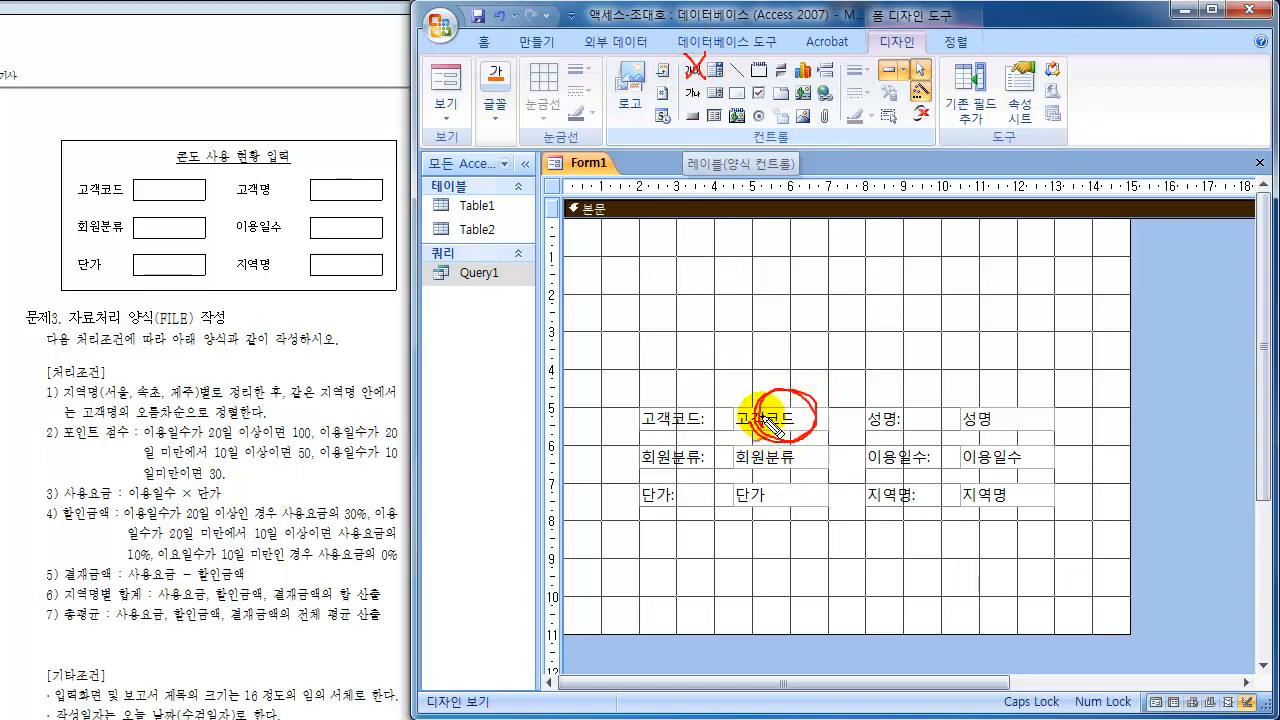
key("Escape")
key("ctrl+shift+d")
mouse_move(213, 186)
left_mouse_down()
mouse_move(209, 163)
mouse_move(205, 174)
mouse_move(300, 150)
mouse_move(175, 150)
mouse_move(205, 172)
left_mouse_up()
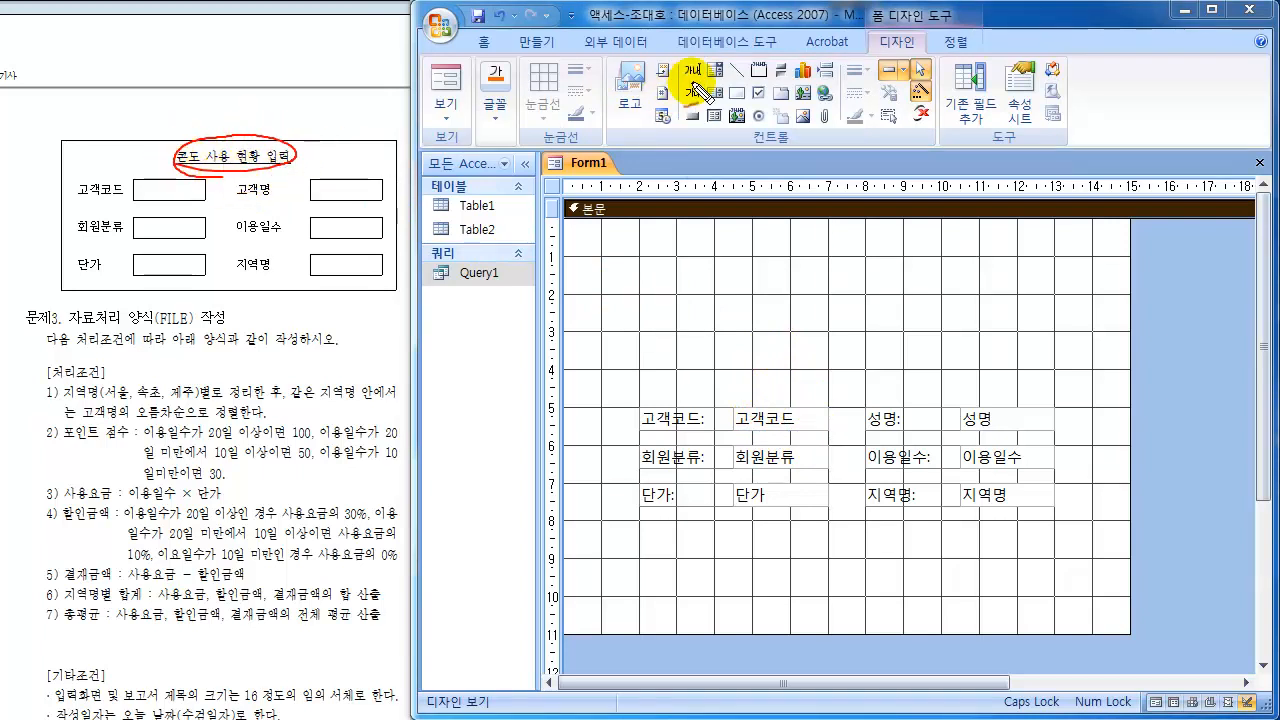
left_click_drag(690, 86, 704, 104)
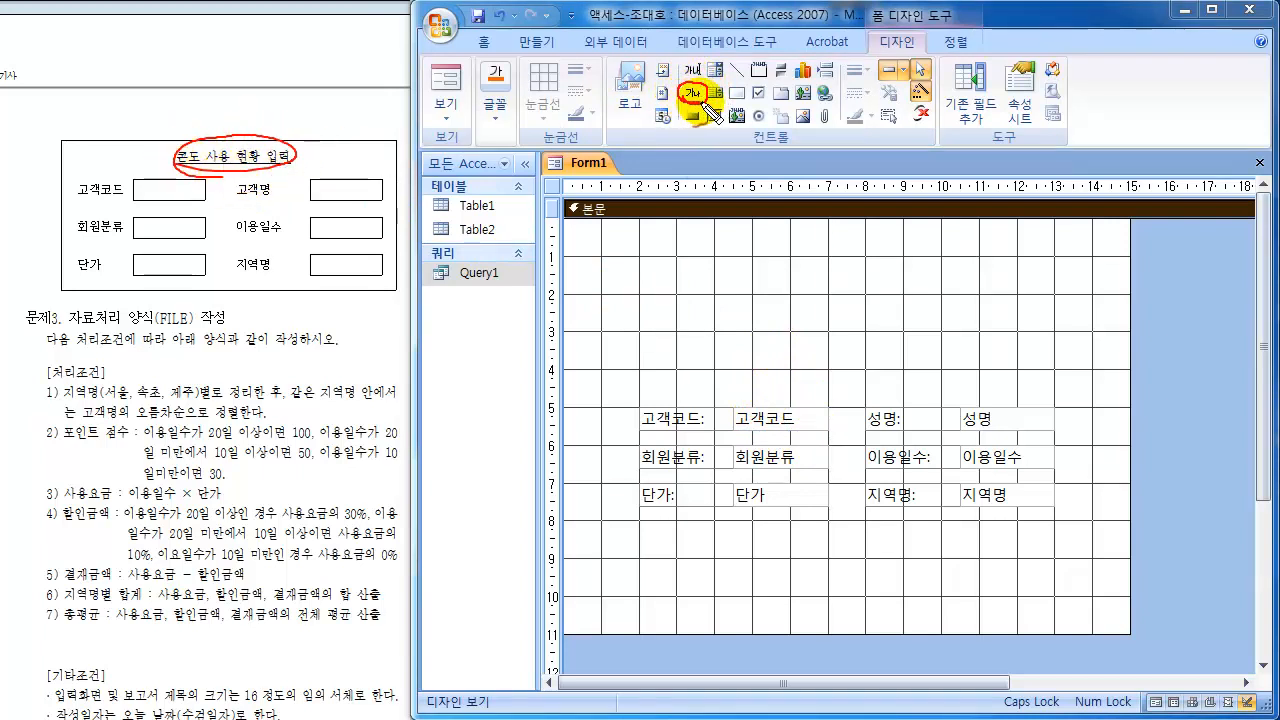
key("Escape")
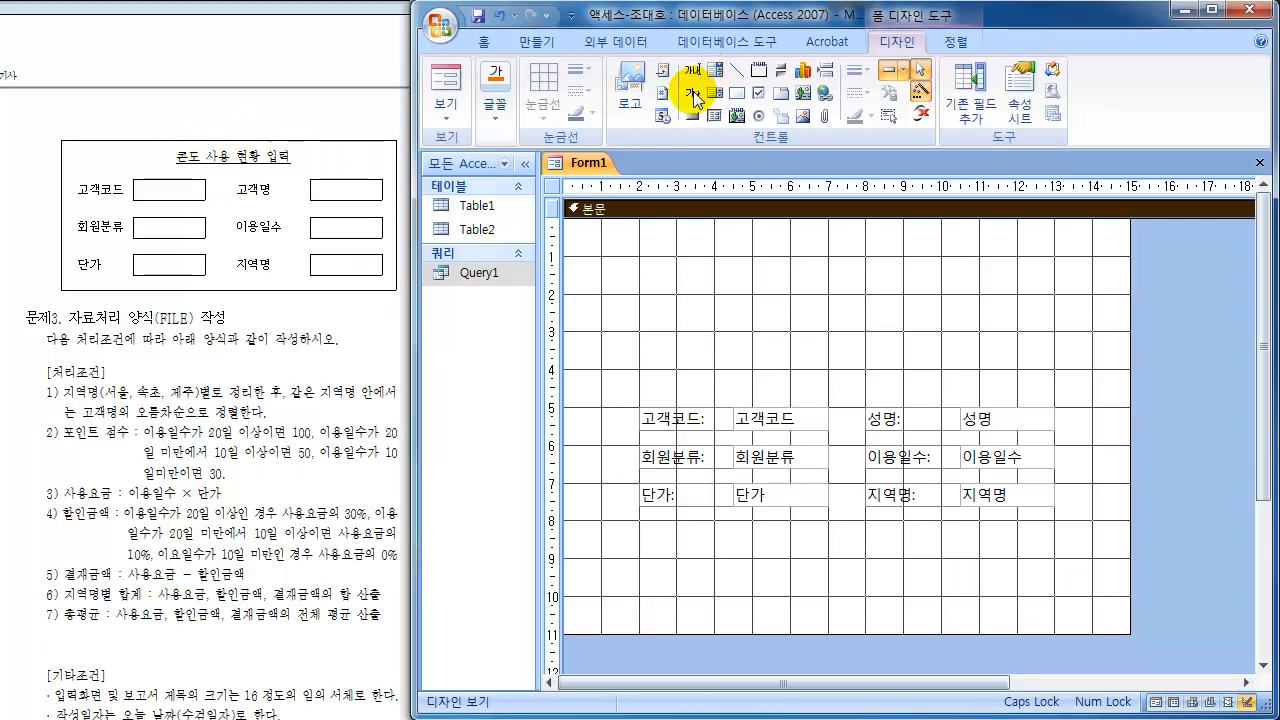
- Add a title label reading 콘도 사용 현황 입력 above the fields, from about 2 to 13 cm across and 3 to 4 cm down
left_click(692, 95)
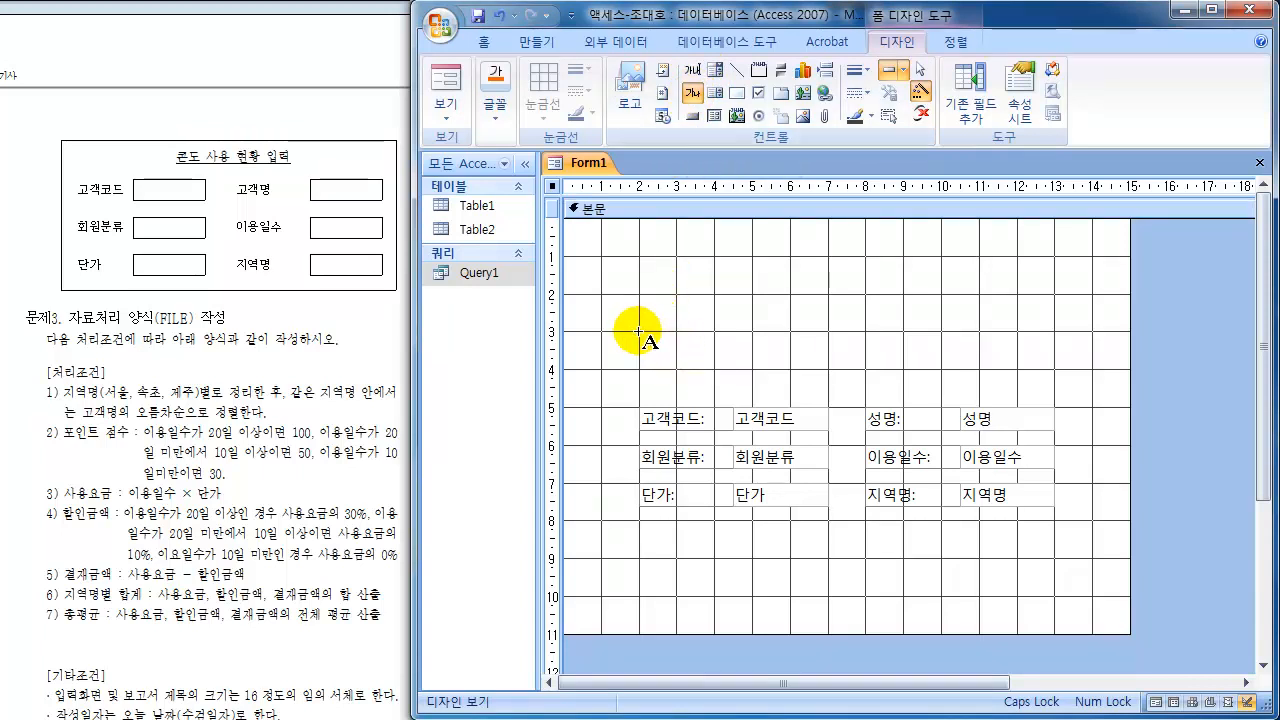
left_click_drag(638, 331, 1055, 371)
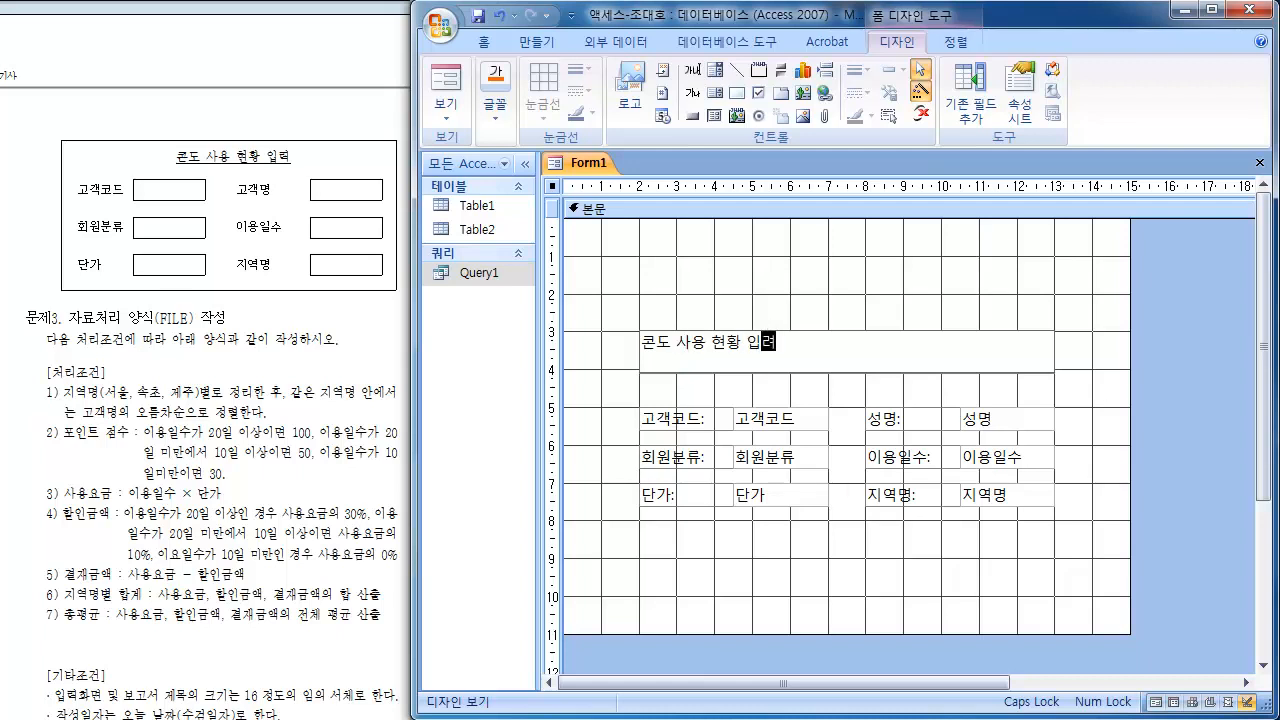
key("Return")
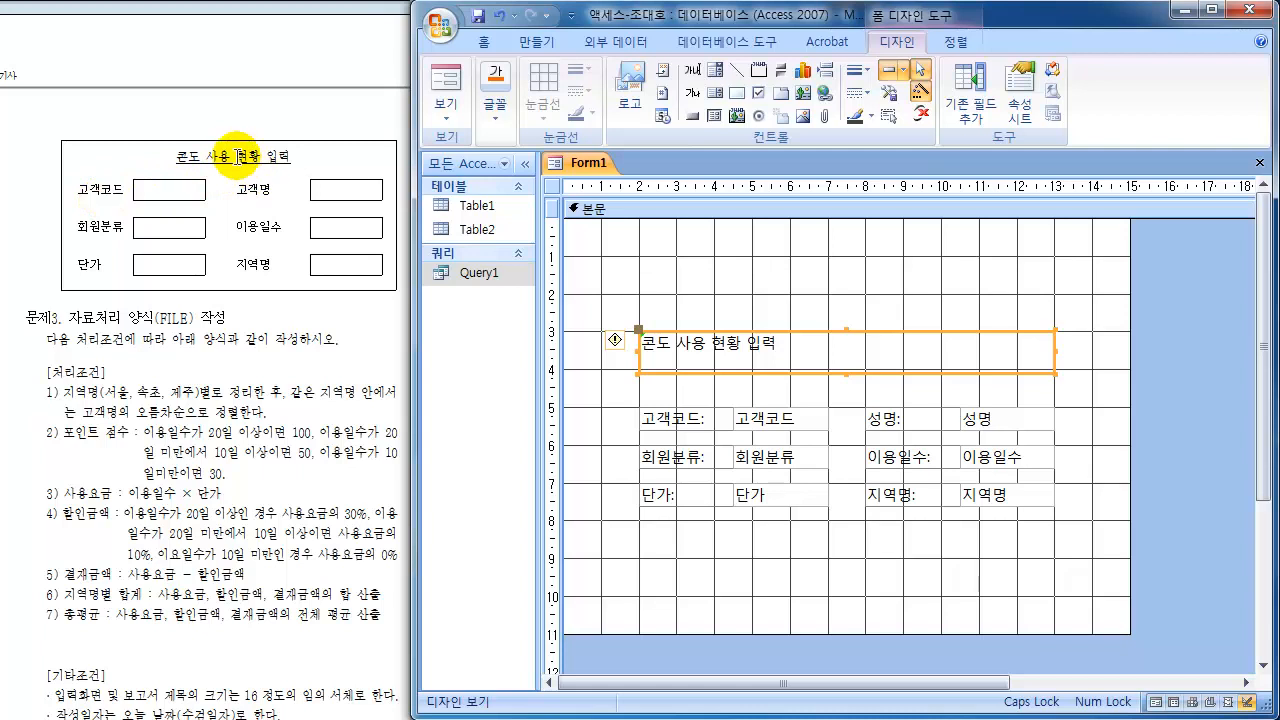
- Format the 콘도 사용 현황 입력 title label with font size 16, an underline and centre alignment
left_click(485, 43)
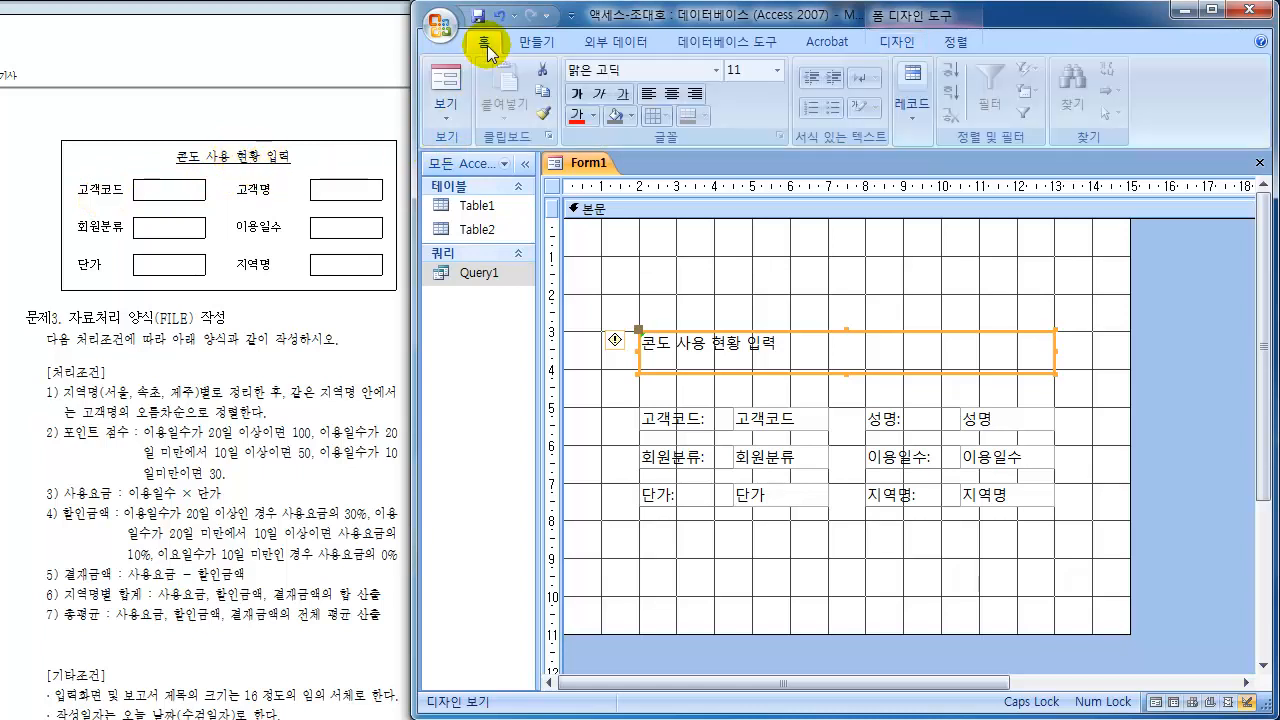
left_click(776, 71)
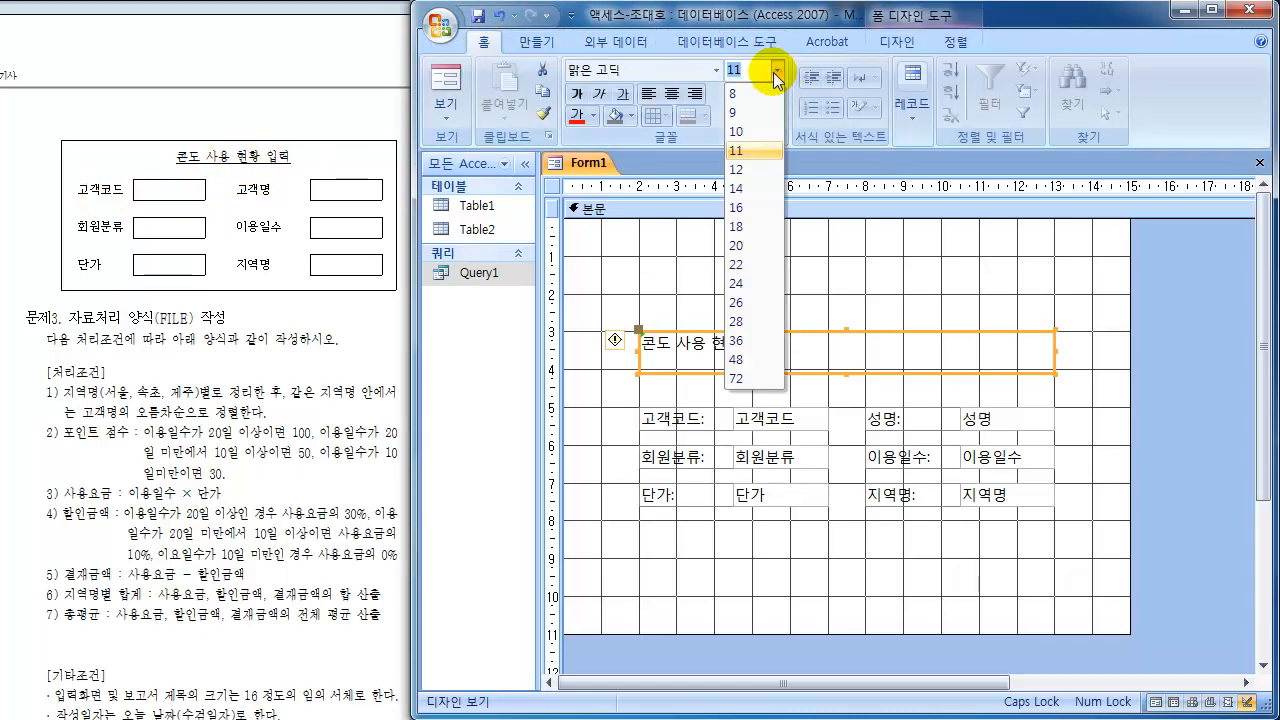
left_click(740, 208)
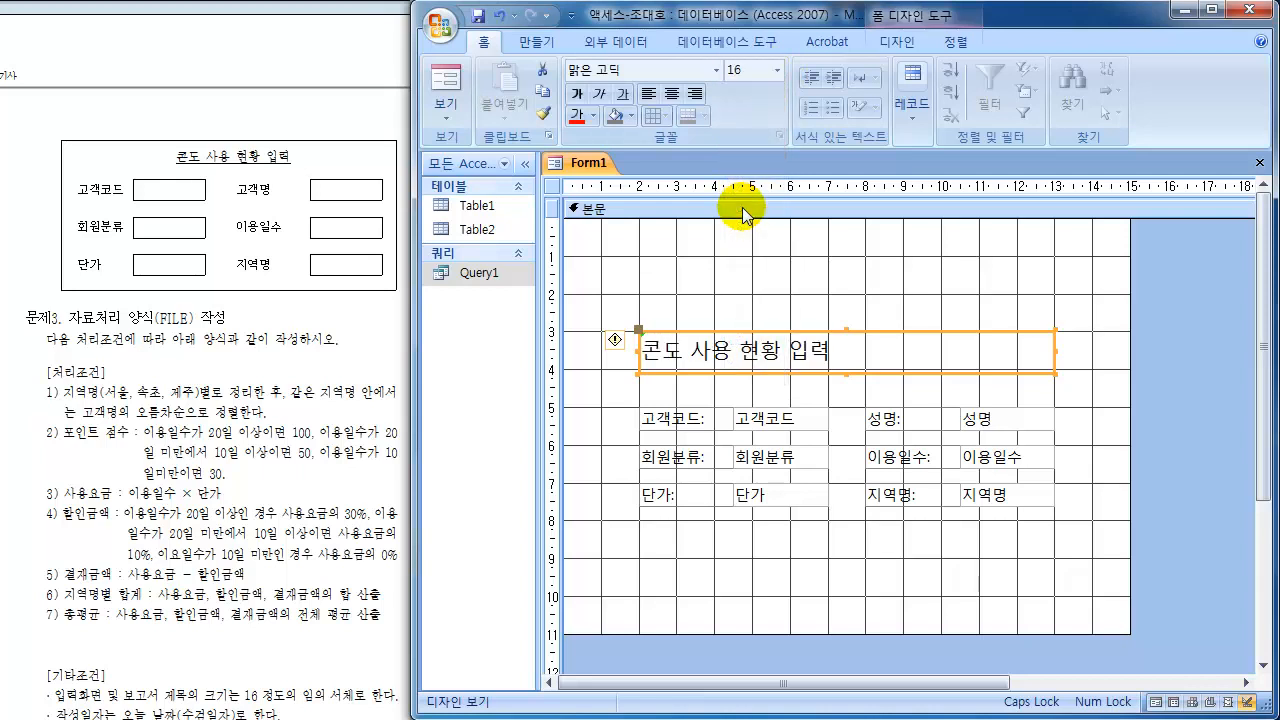
left_click(672, 94)
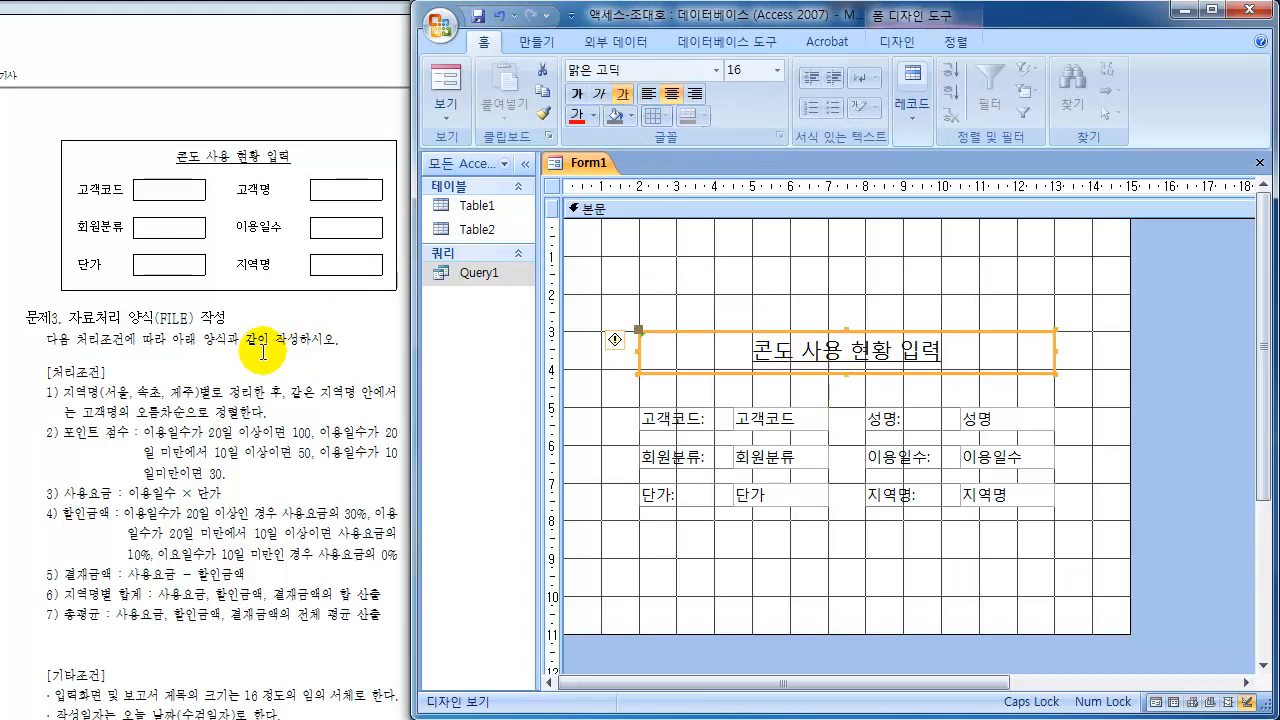
- Review the exam document's 문제2 screen-design instructions and its [기타조건] rule on the title's font size, and deselect the title label
scroll(202, 383, "up", 5)
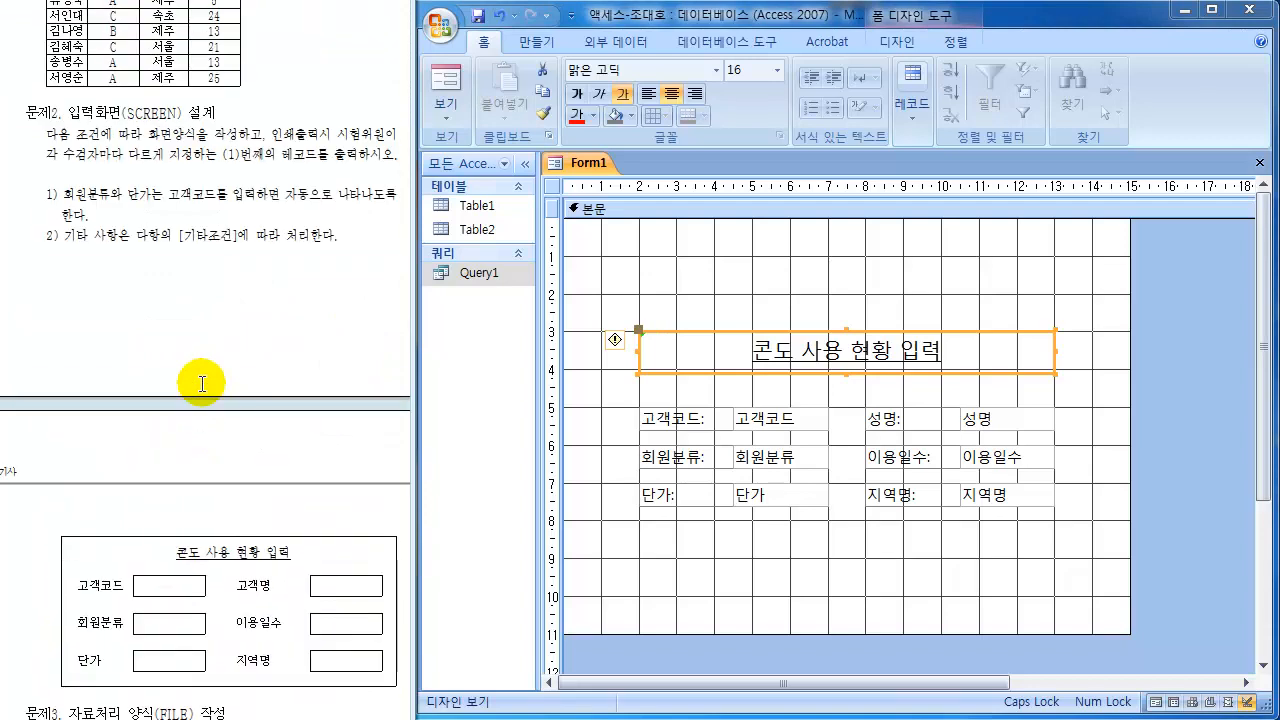
scroll(202, 383, "up", 3)
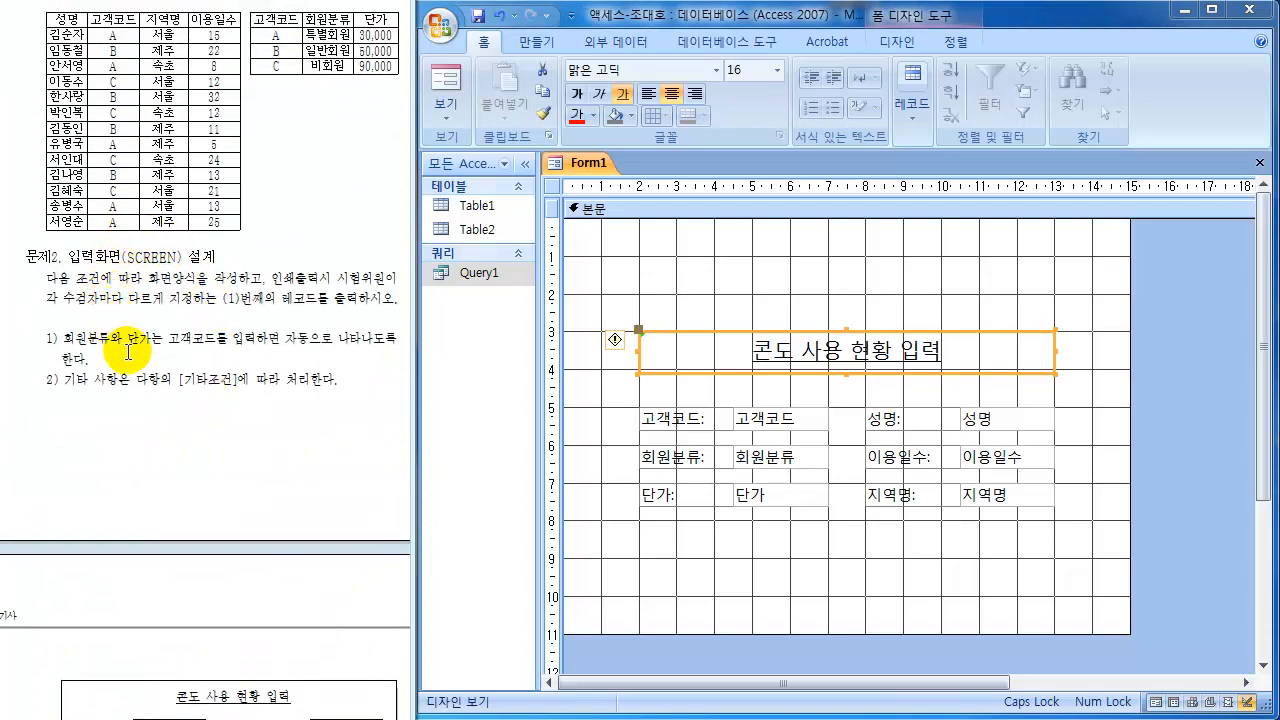
scroll(134, 305, "up", 1)
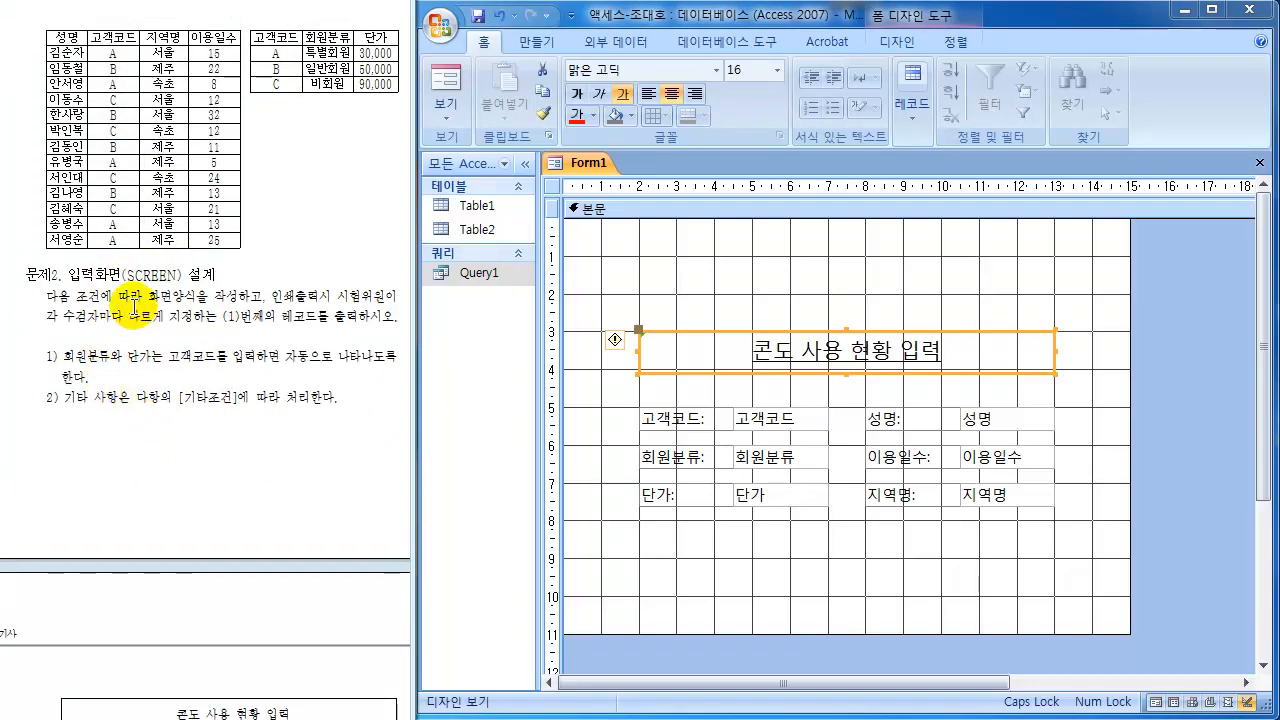
scroll(134, 305, "down", 18)
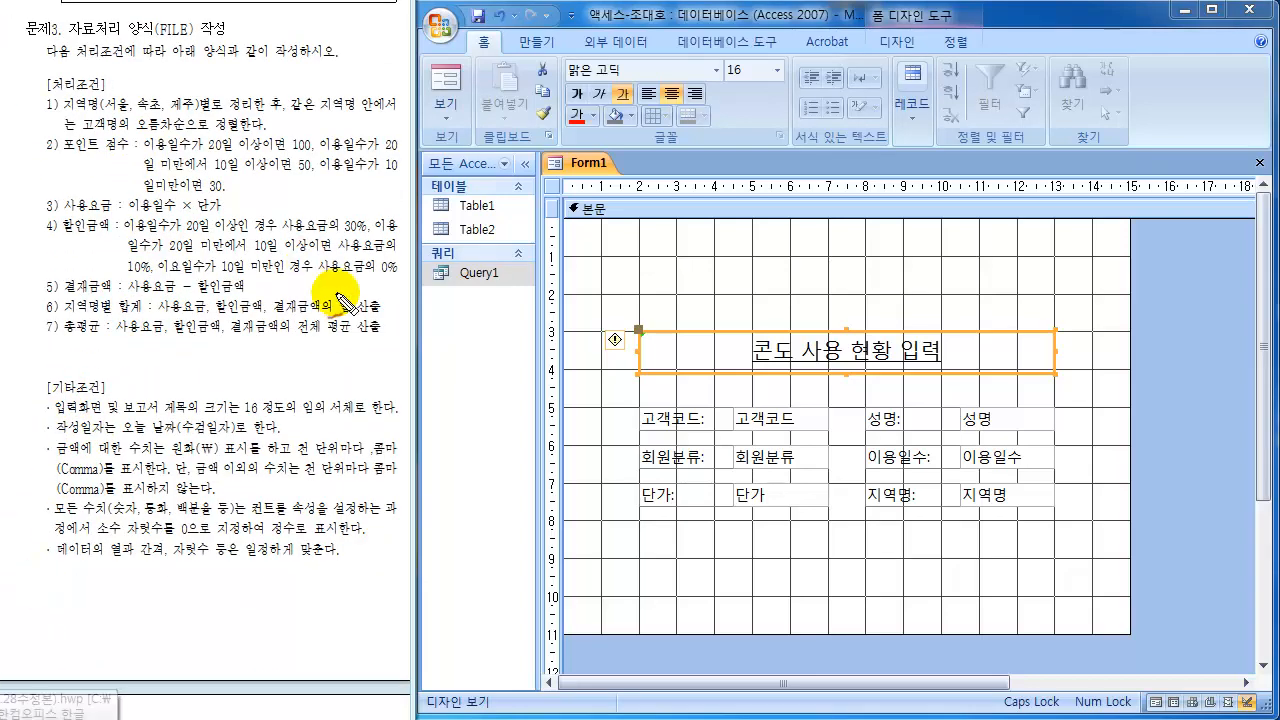
mouse_move(82, 398)
left_mouse_down()
mouse_move(62, 410)
mouse_move(98, 396)
mouse_move(180, 418)
mouse_move(293, 420)
mouse_move(262, 390)
mouse_move(236, 412)
mouse_move(270, 424)
mouse_move(284, 394)
mouse_move(370, 415)
left_mouse_up()
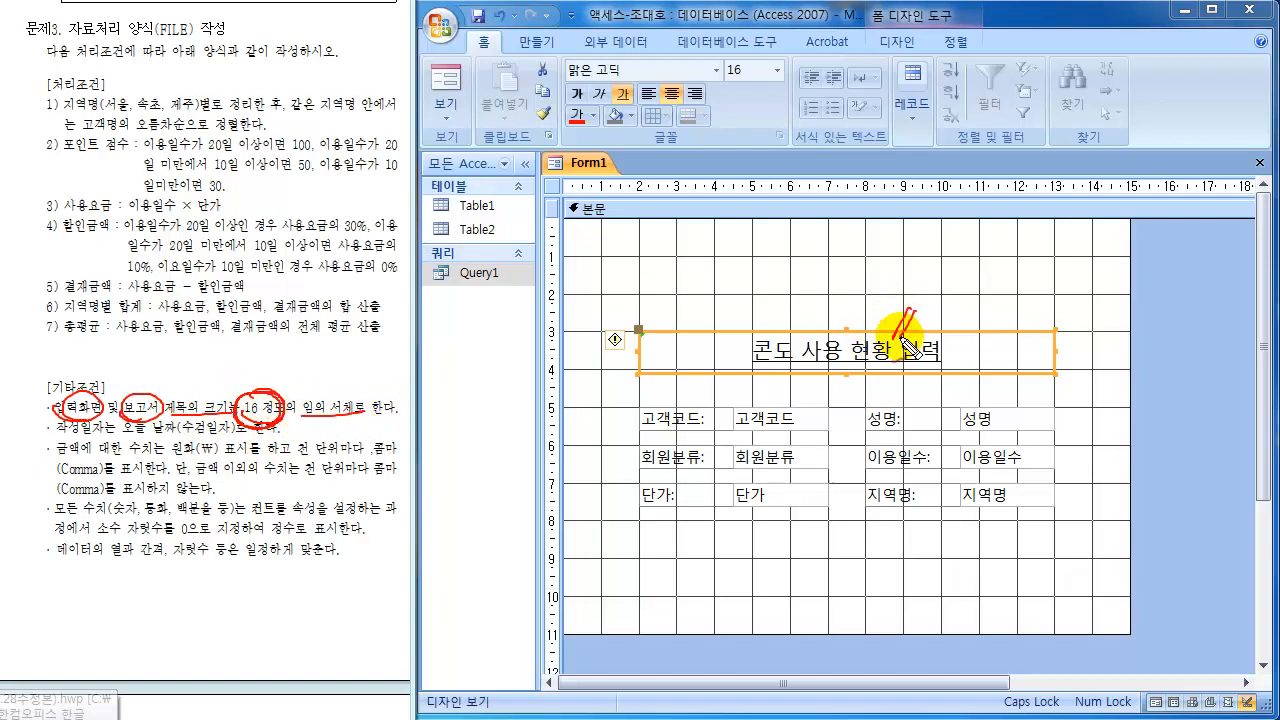
left_click_drag(904, 339, 922, 339)
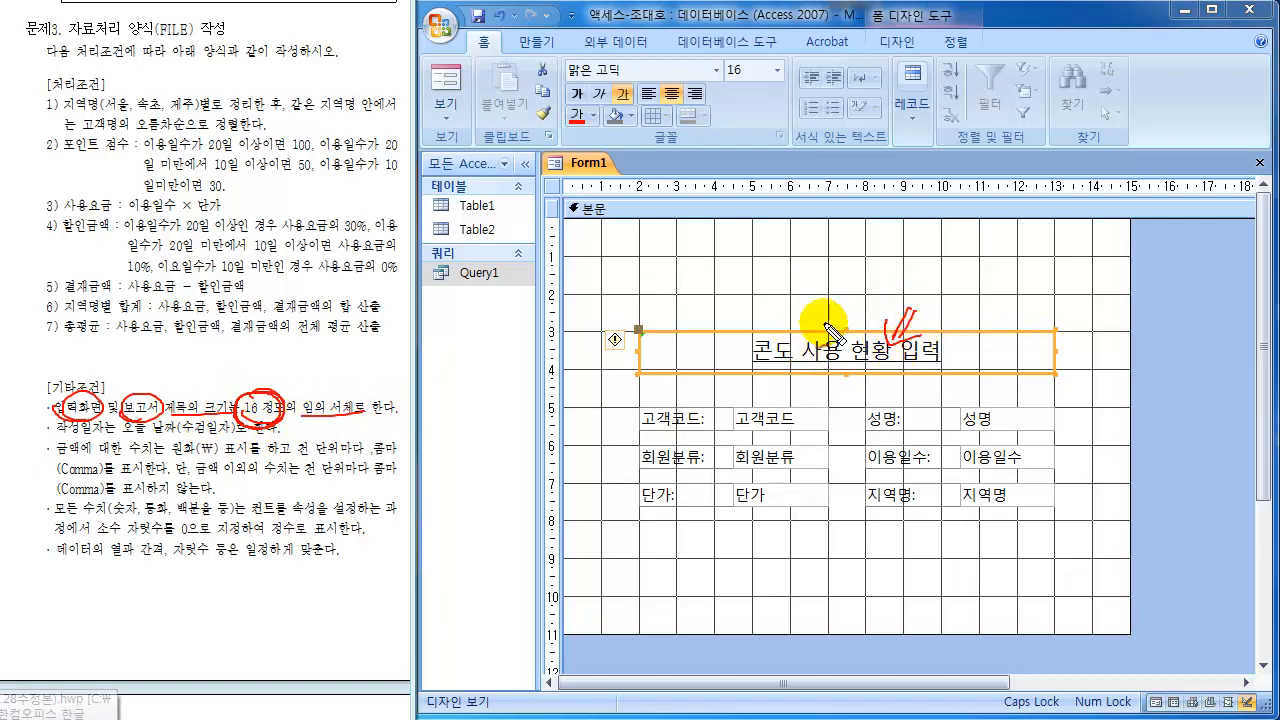
mouse_move(255, 402)
left_mouse_down()
mouse_move(608, 337)
mouse_move(646, 343)
mouse_move(648, 370)
left_mouse_up()
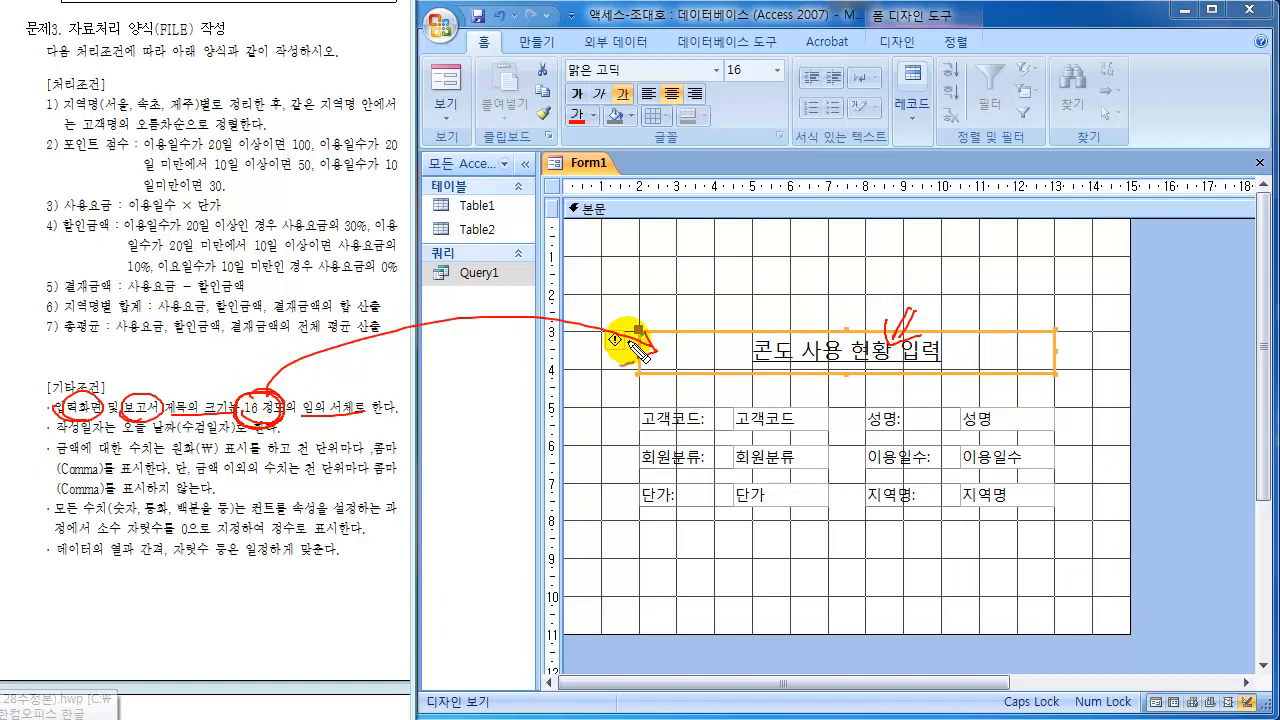
key("Escape")
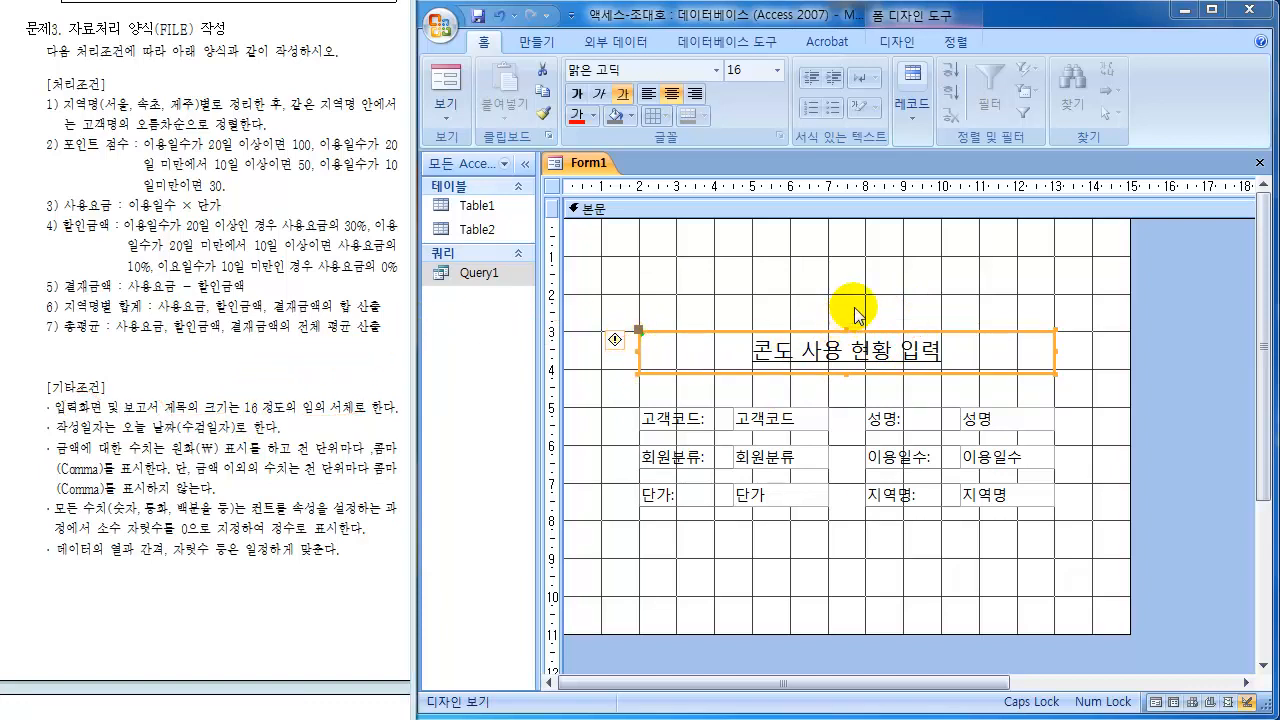
left_click(882, 284)
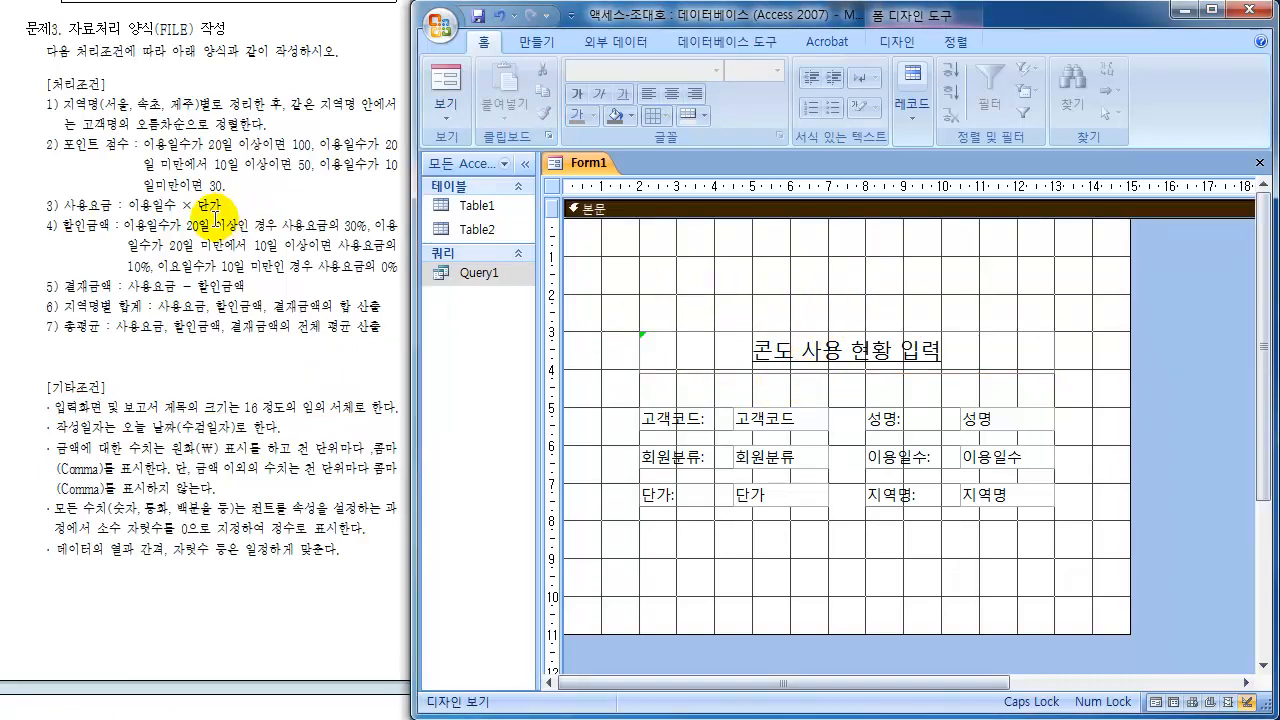
- Draw a border rectangle around the title and fields, from about 1 to 14 cm across and 2 to 9 cm down
scroll(240, 215, "up", 5)
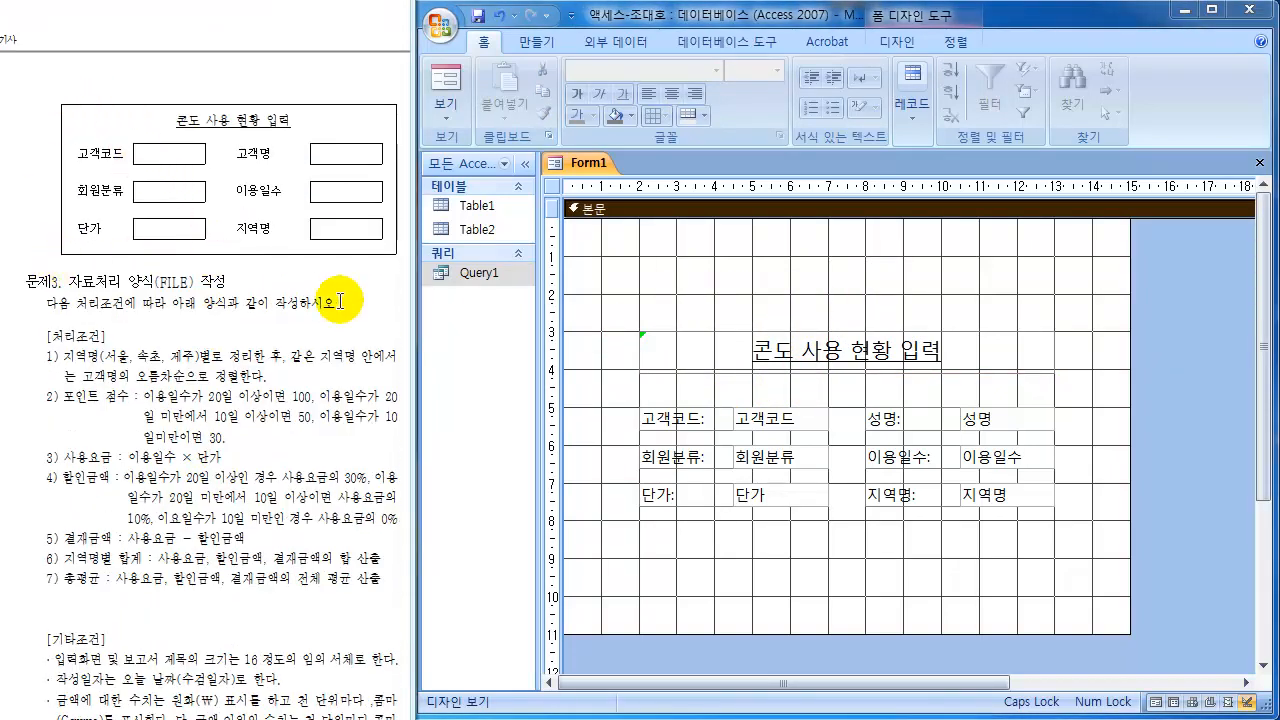
left_click(894, 43)
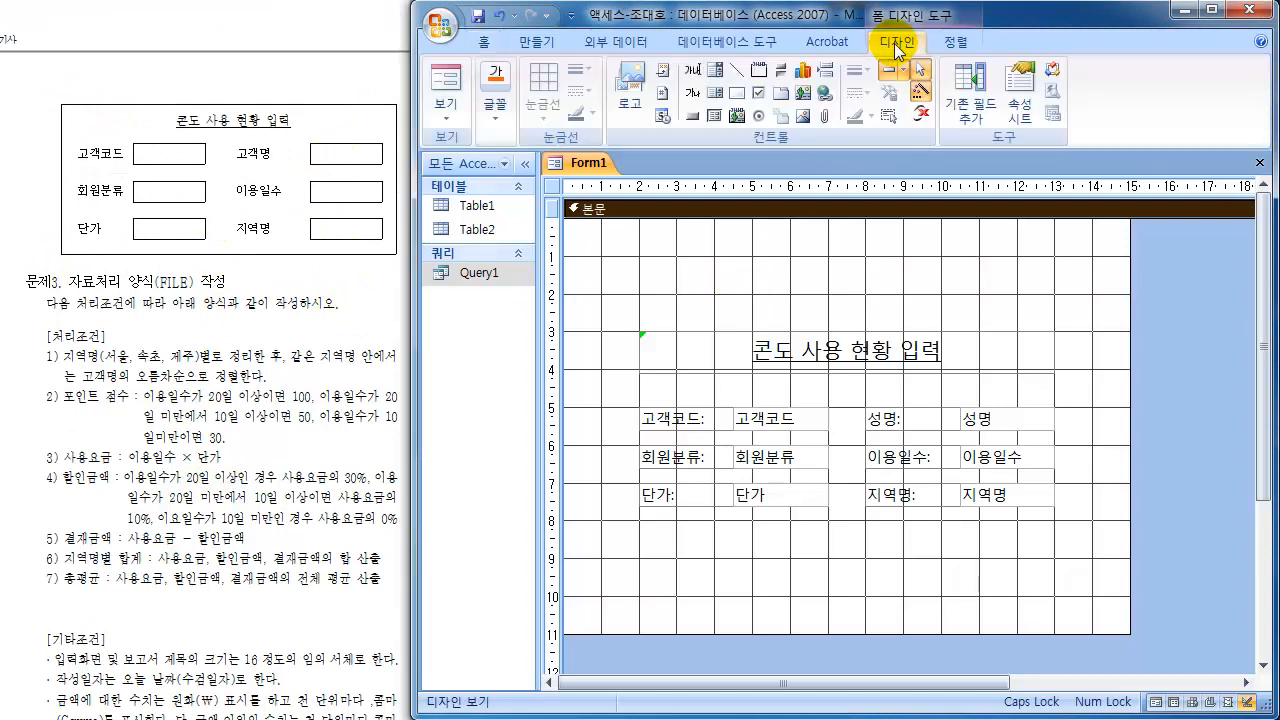
left_click(738, 94)
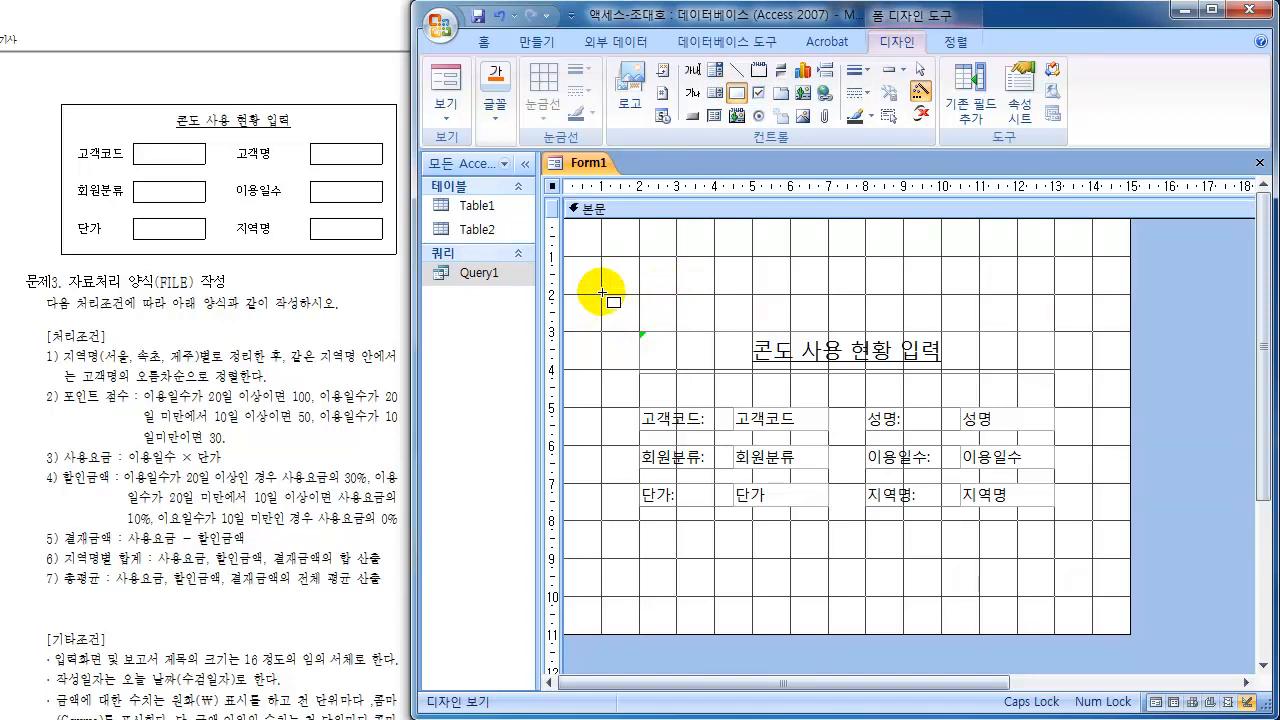
mouse_move(608, 300)
left_mouse_down()
mouse_move(740, 420)
mouse_move(880, 510)
mouse_move(988, 545)
mouse_move(1094, 558)
left_mouse_up()
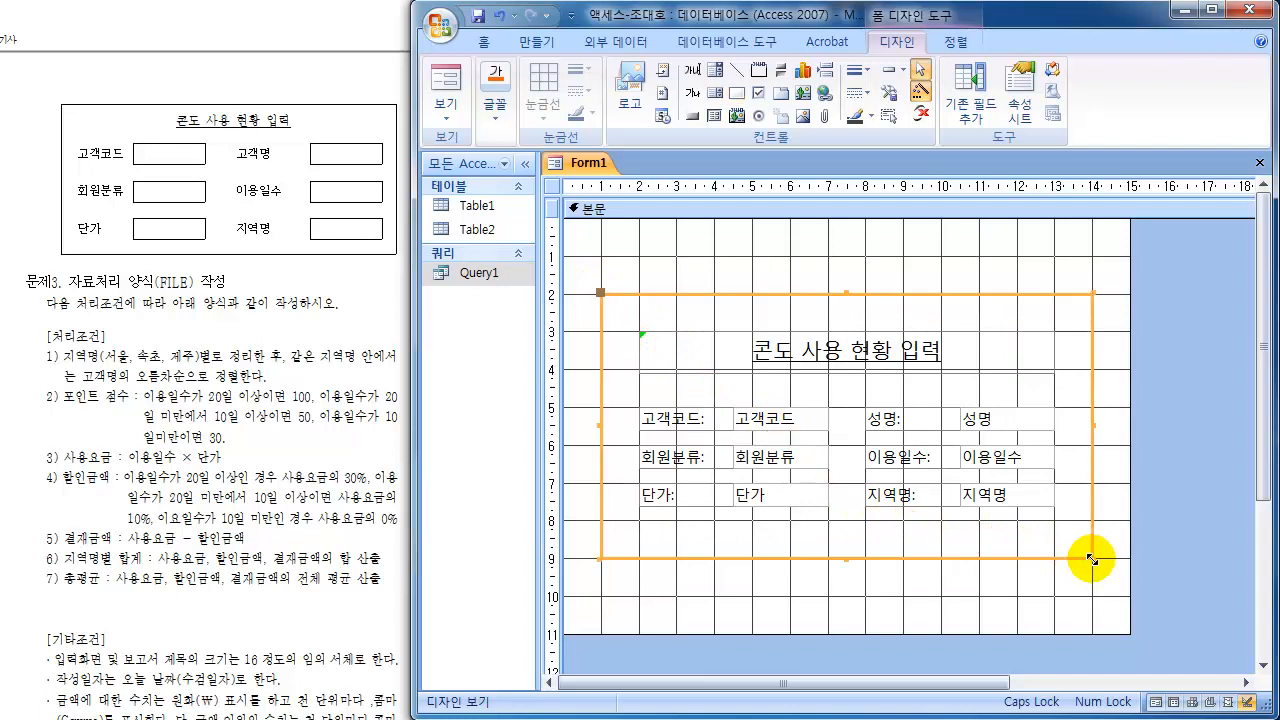
left_click(988, 587)
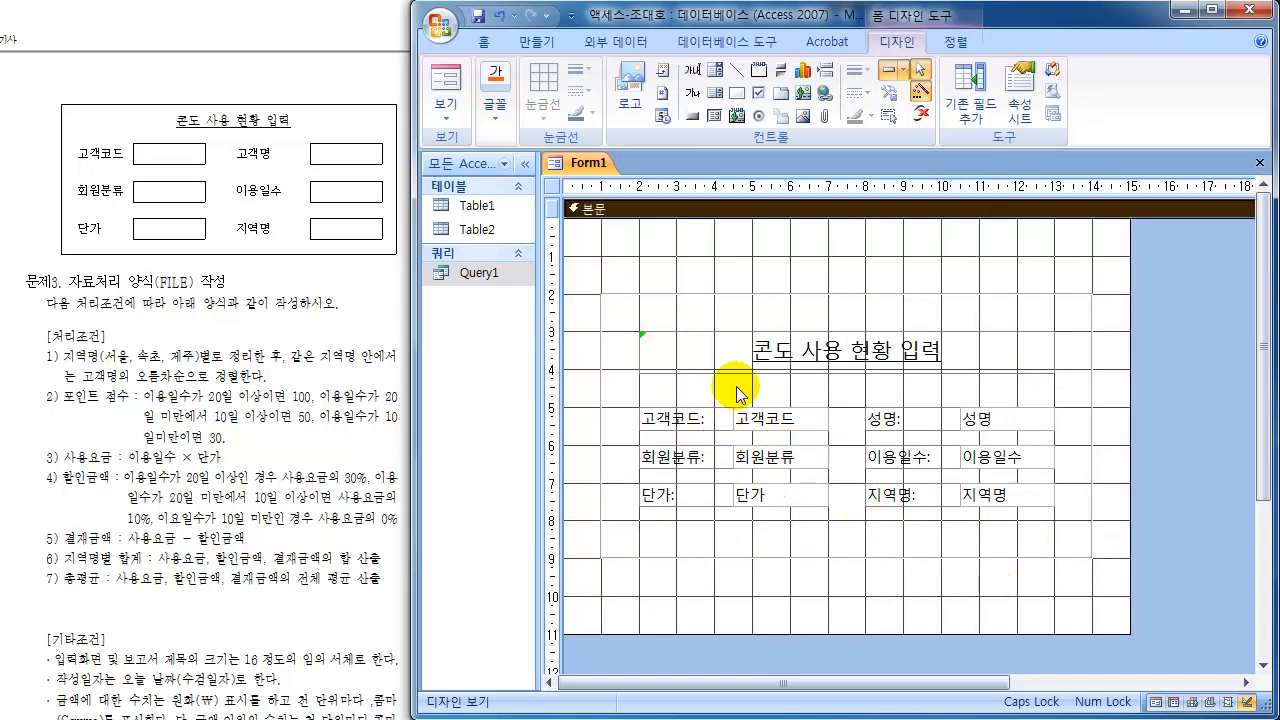
- Set the line thickness of the rectangle around the form's title and fields to 1 pt
left_click(840, 295)
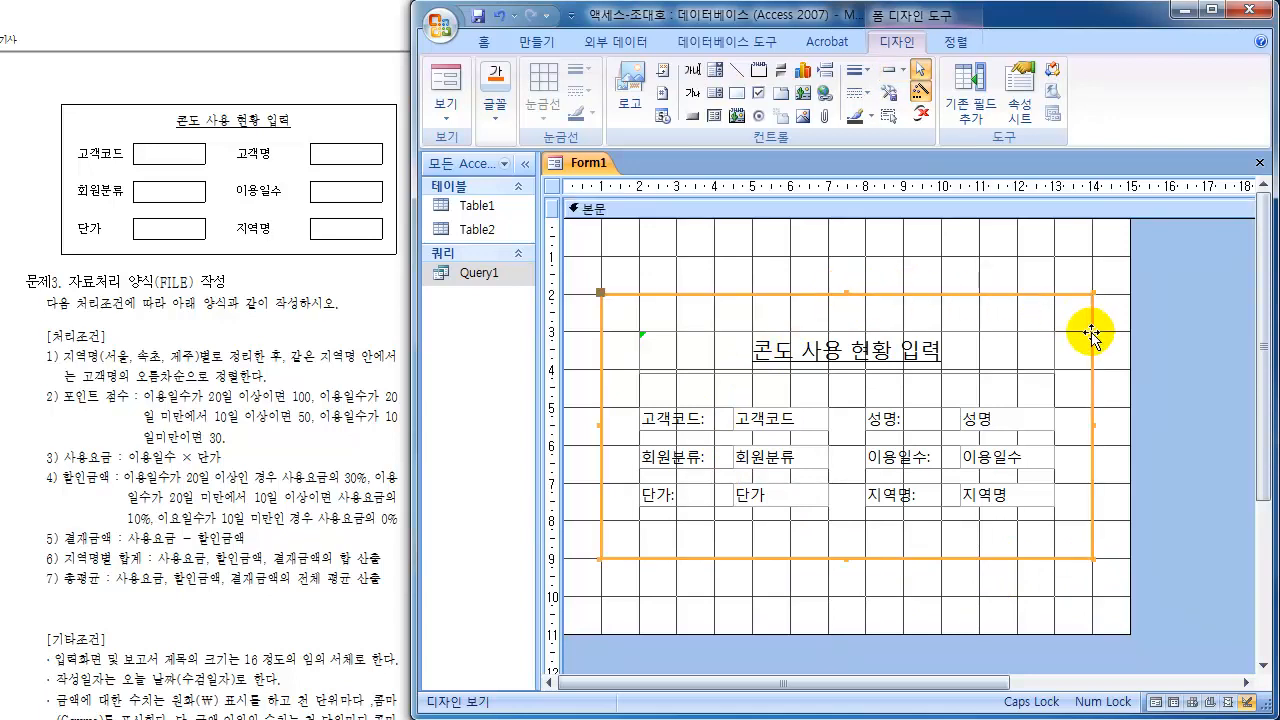
left_click(857, 72)
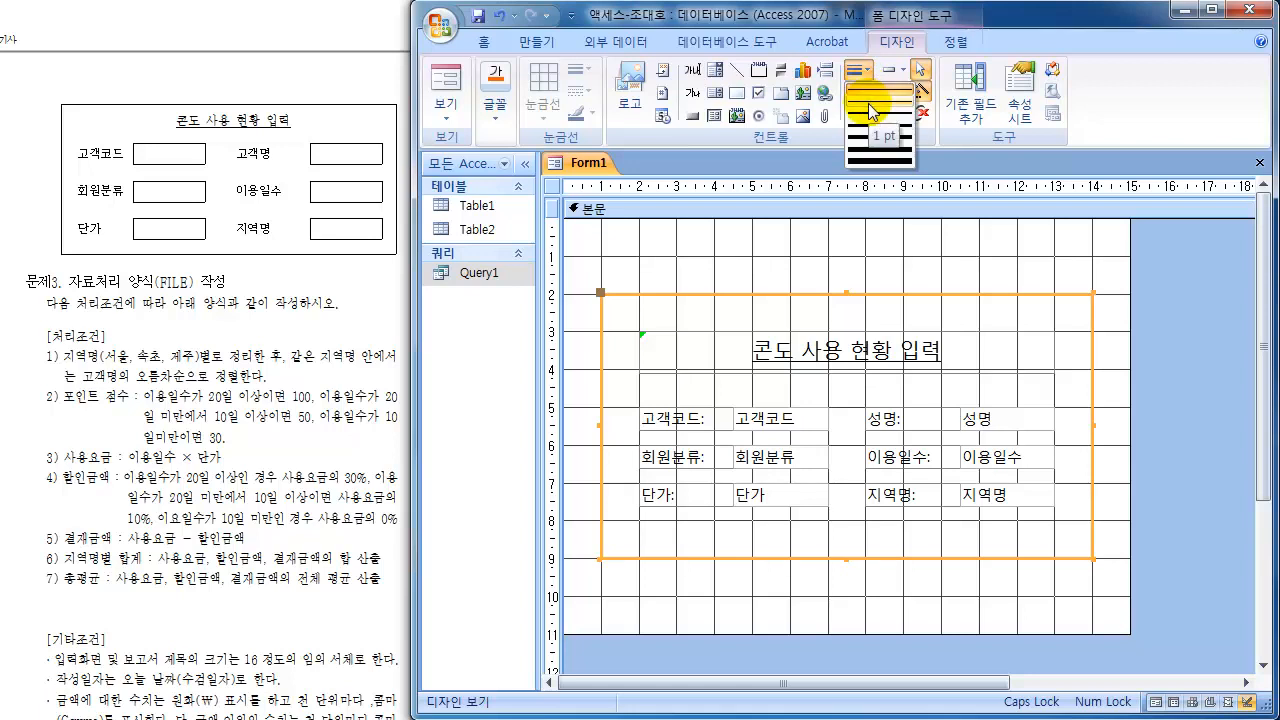
left_click(870, 112)
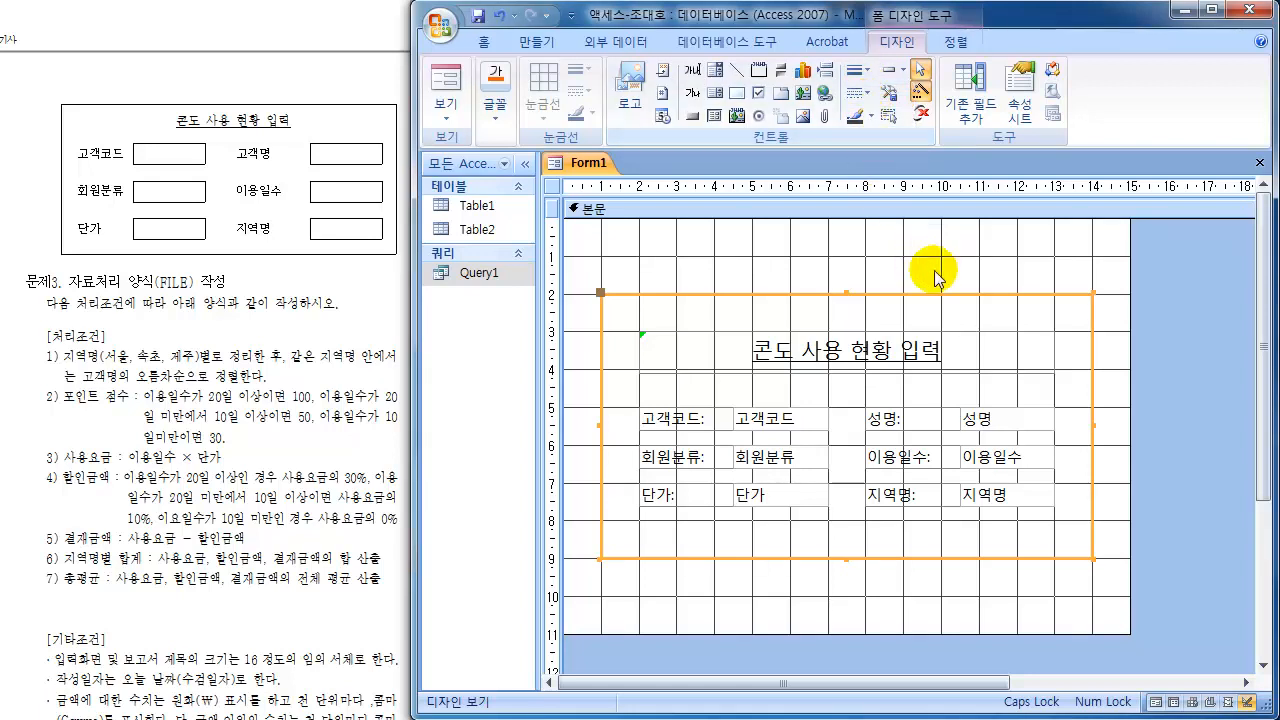
left_click(1033, 347)
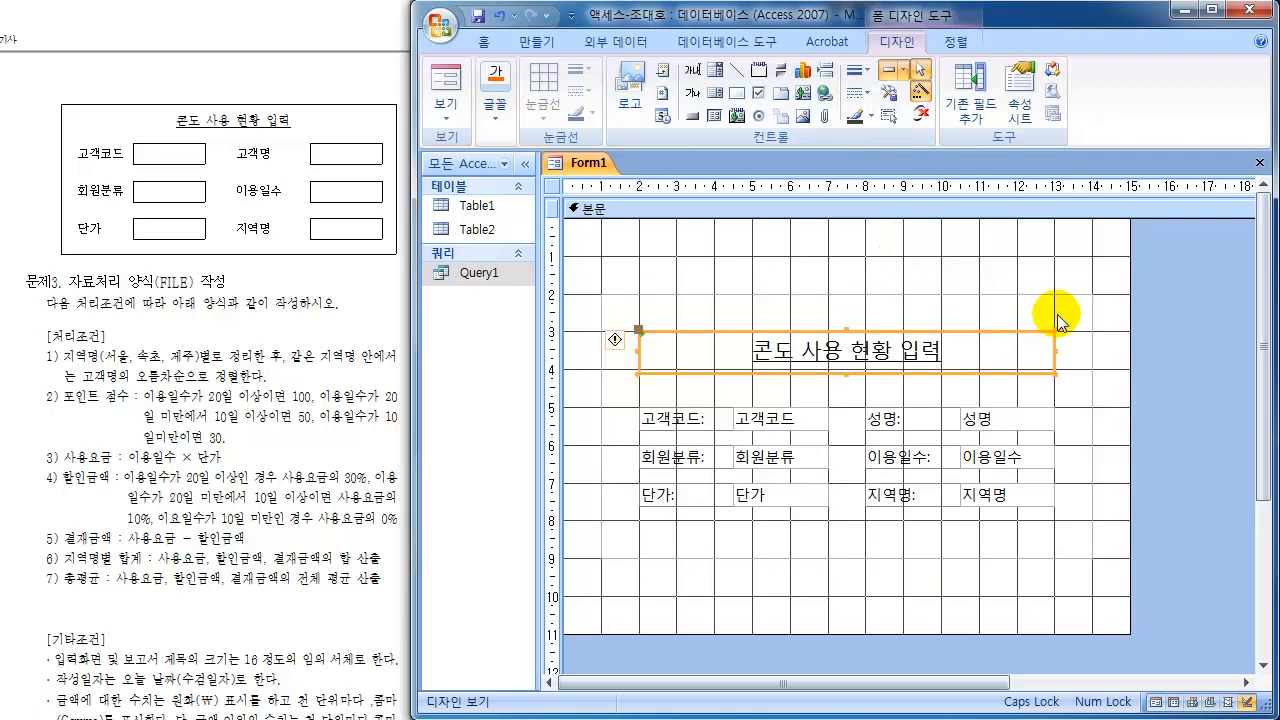
left_click(1072, 311)
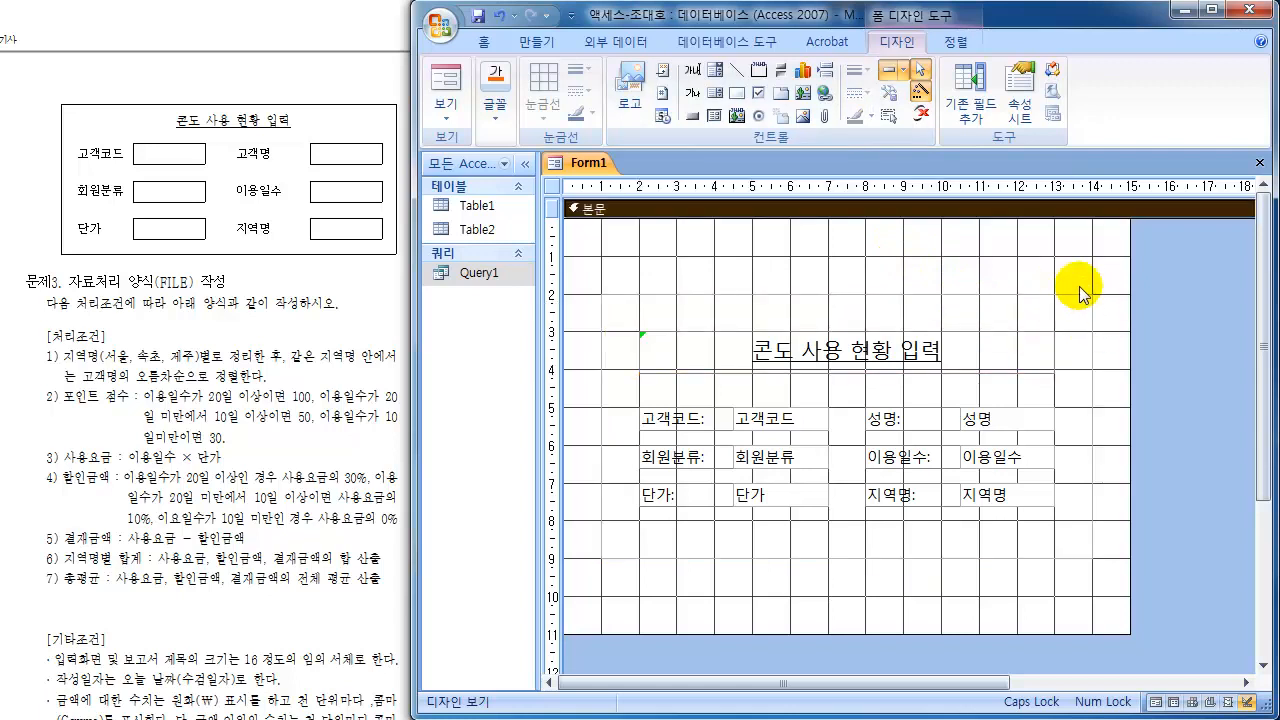
- Check the rectangle's border in Form view and return the form to Design view
left_click(447, 80)
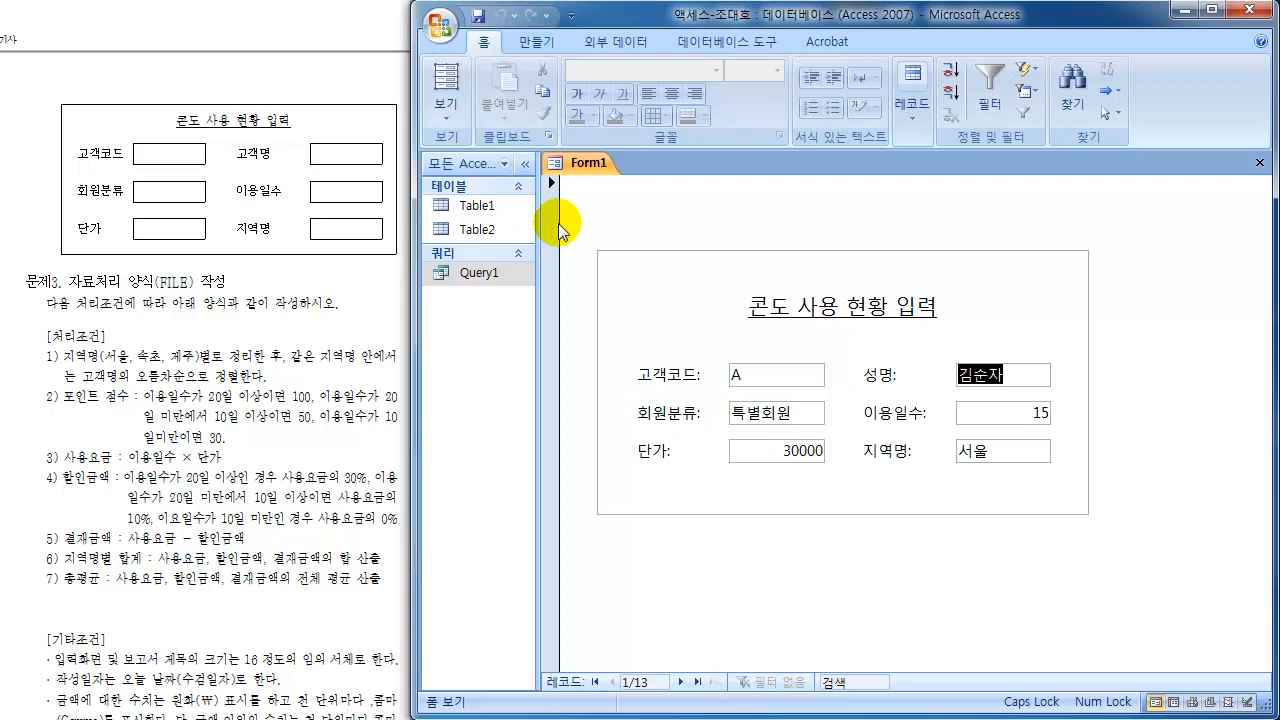
left_click(445, 114)
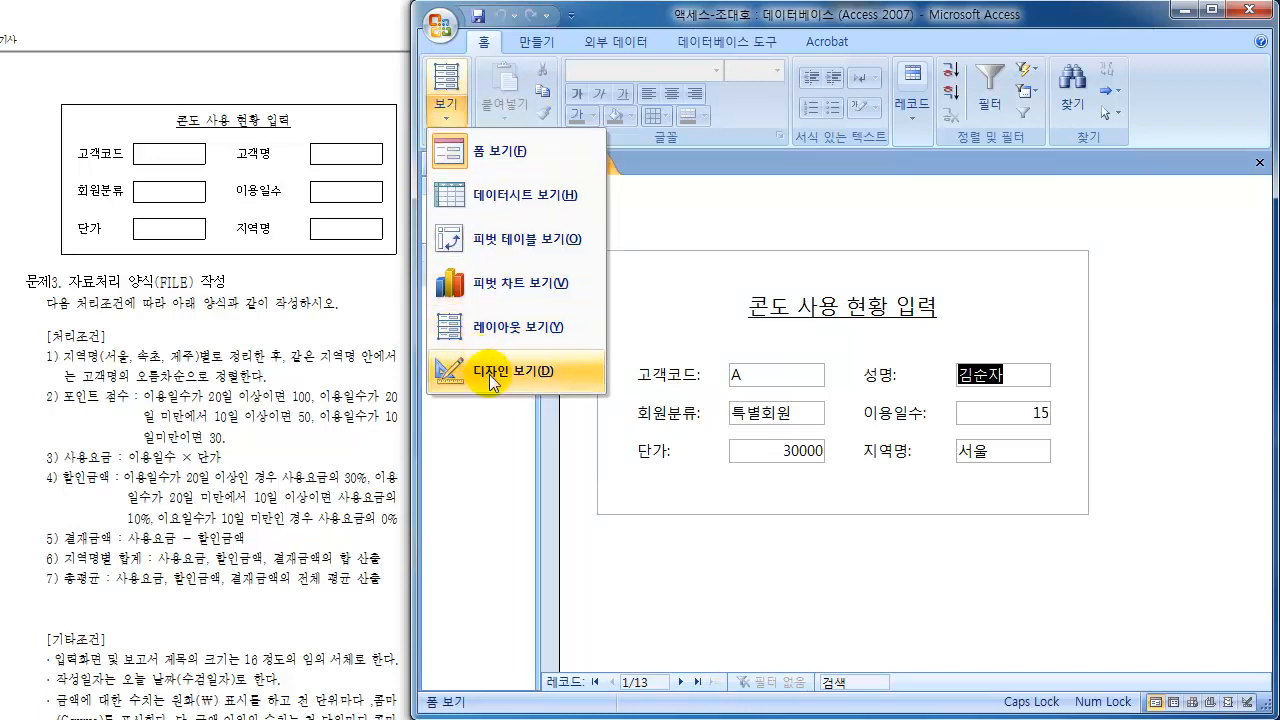
left_click(462, 372)
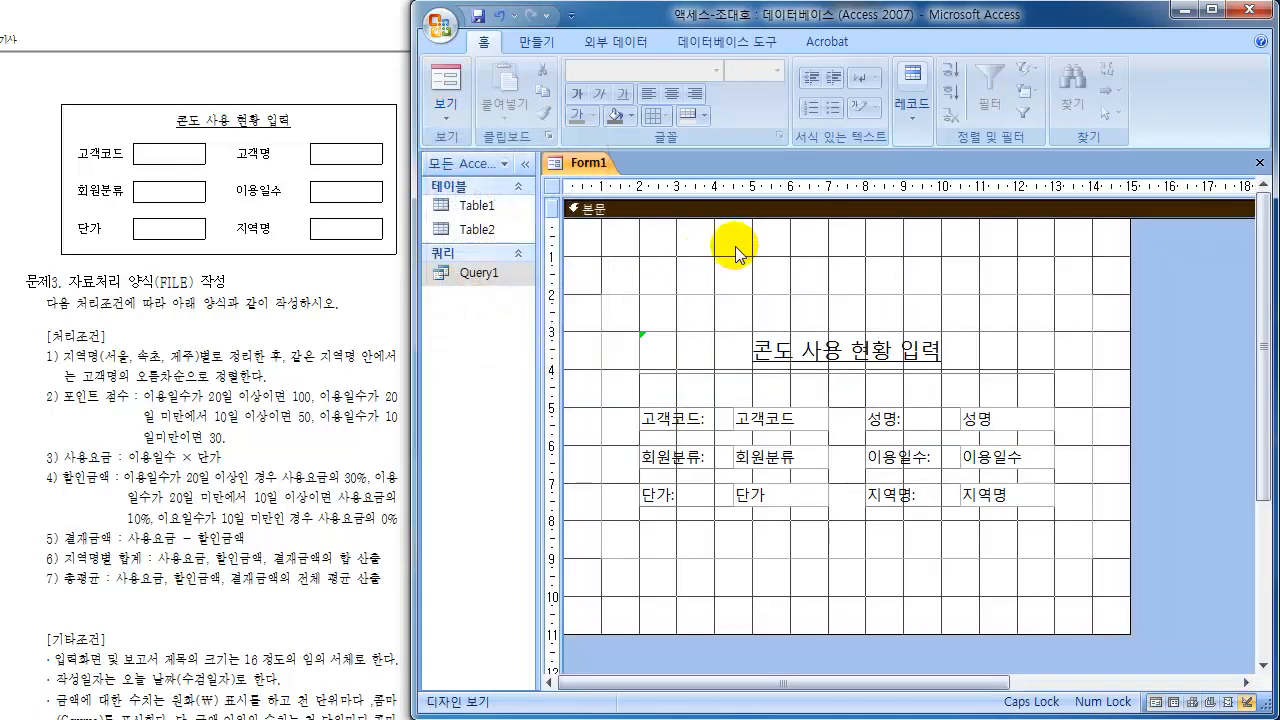
- Set the border rectangle's line thickness to 2 pt and deselect it
left_click(1050, 296)
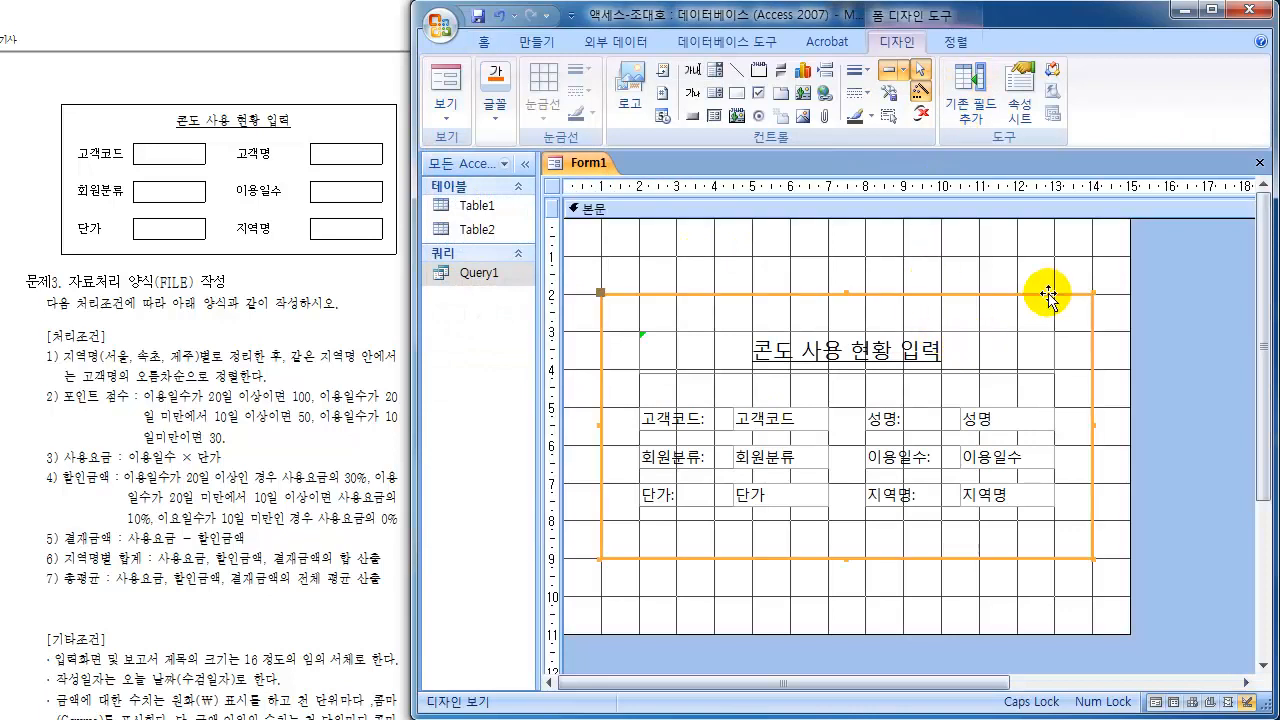
left_click(868, 78)
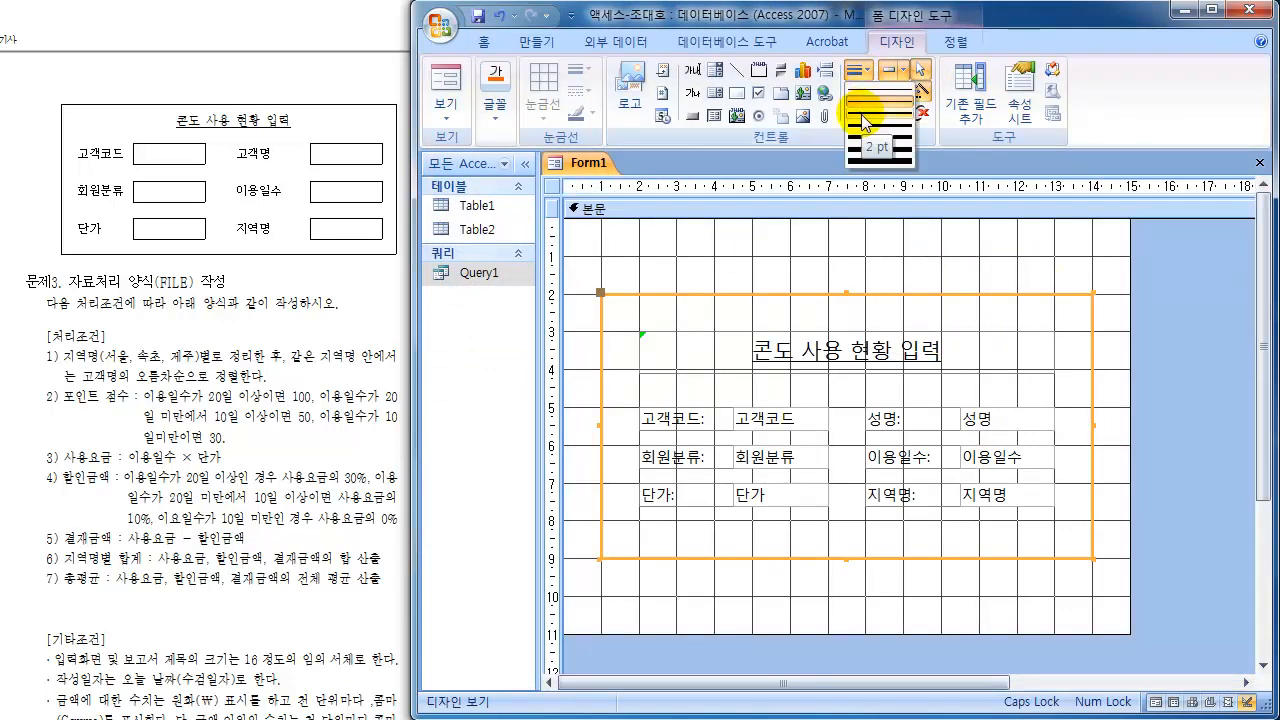
left_click(866, 116)
left_click(946, 284)
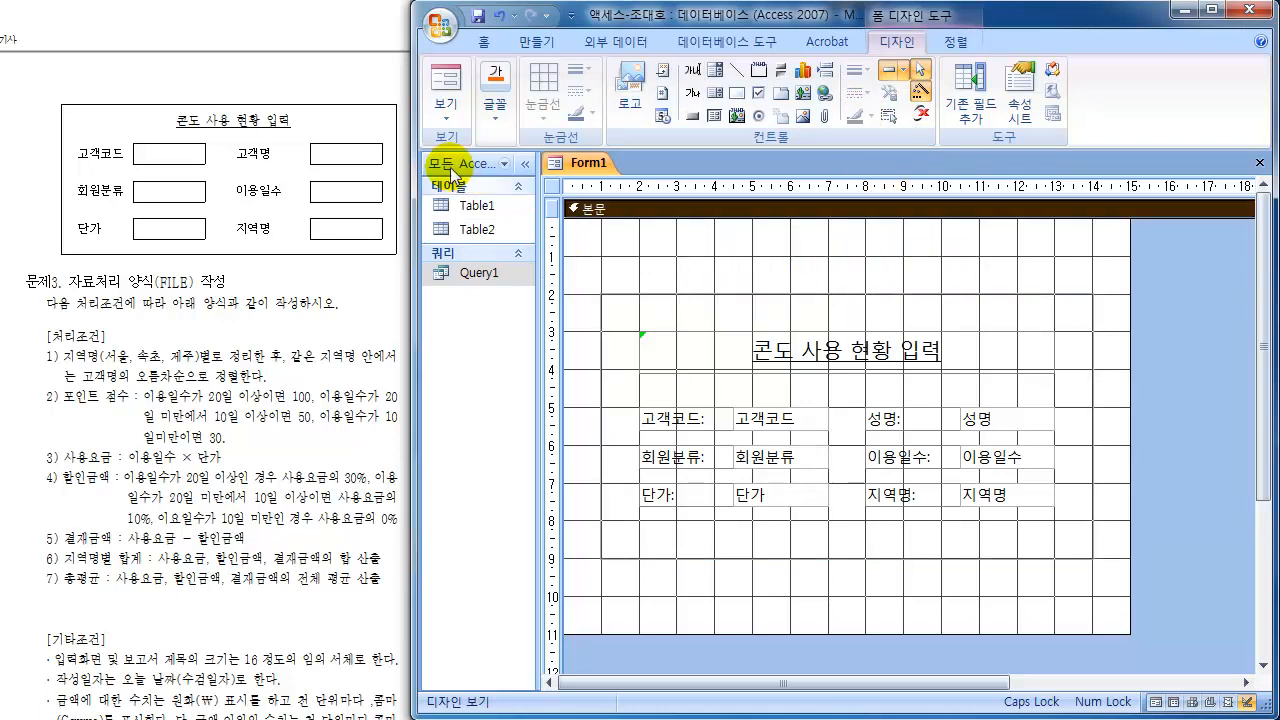
- Show the form in Form view and compare it with the exam document's layout and [기타조건] requirements
left_click(446, 80)
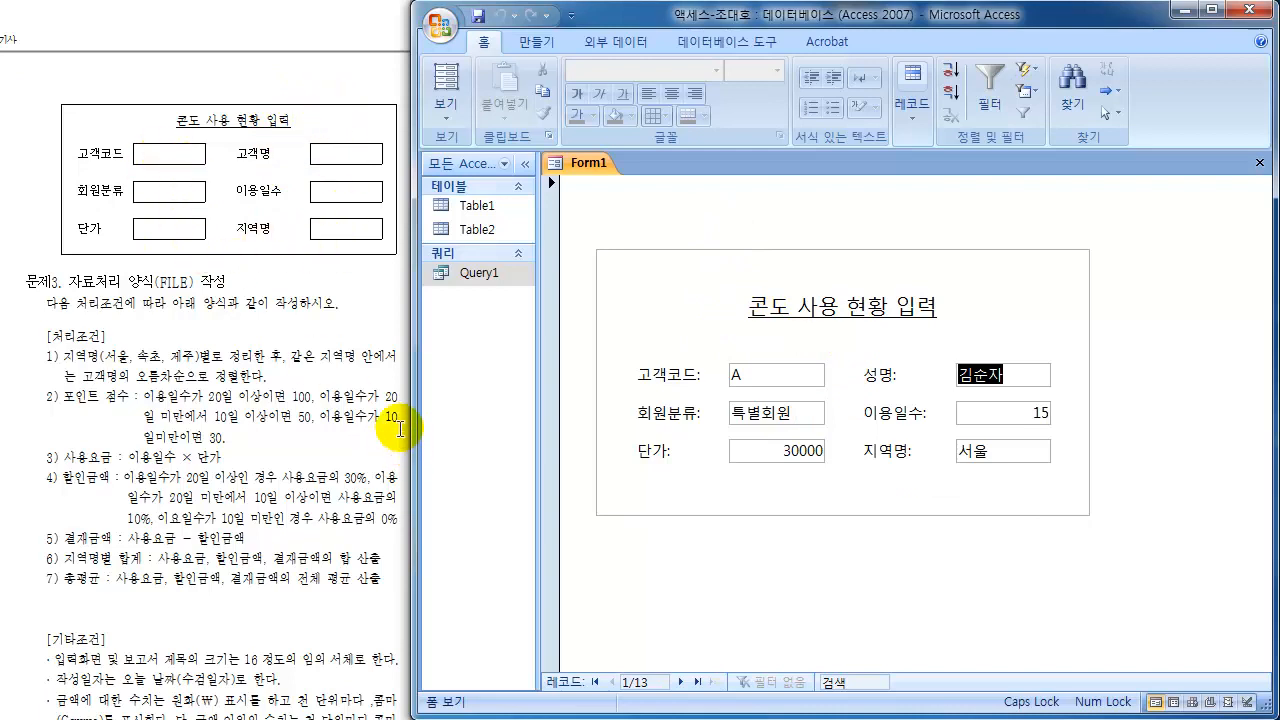
left_click(240, 535)
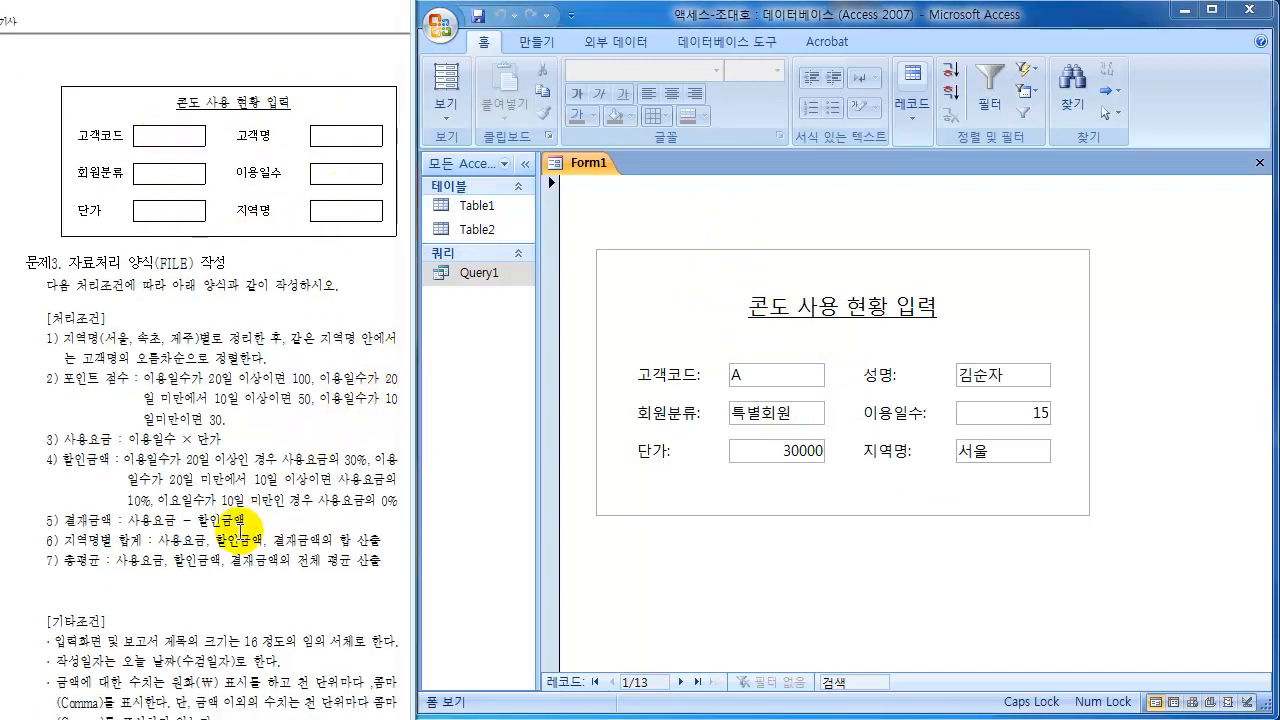
scroll(240, 535, "down", 5)
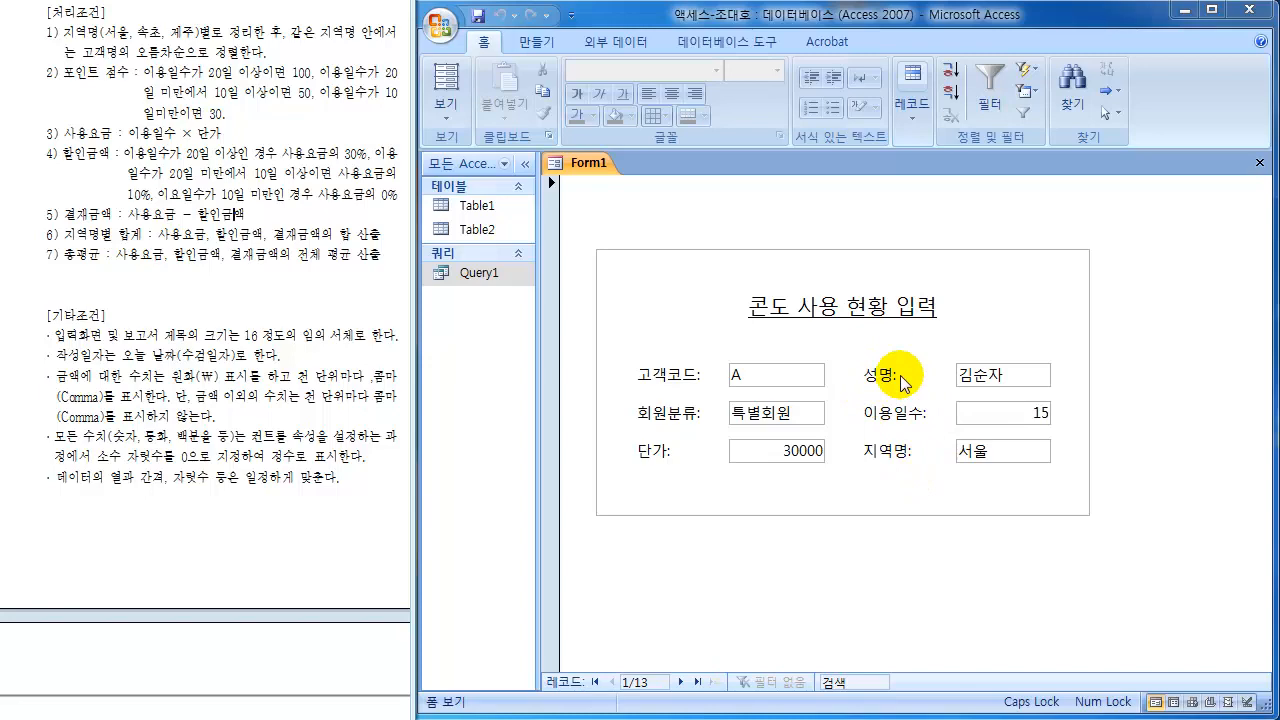
- In Design view, remove the colon from the 고객코드 label and change the 성명 label to 고객명
left_click(445, 110)
left_click(484, 370)
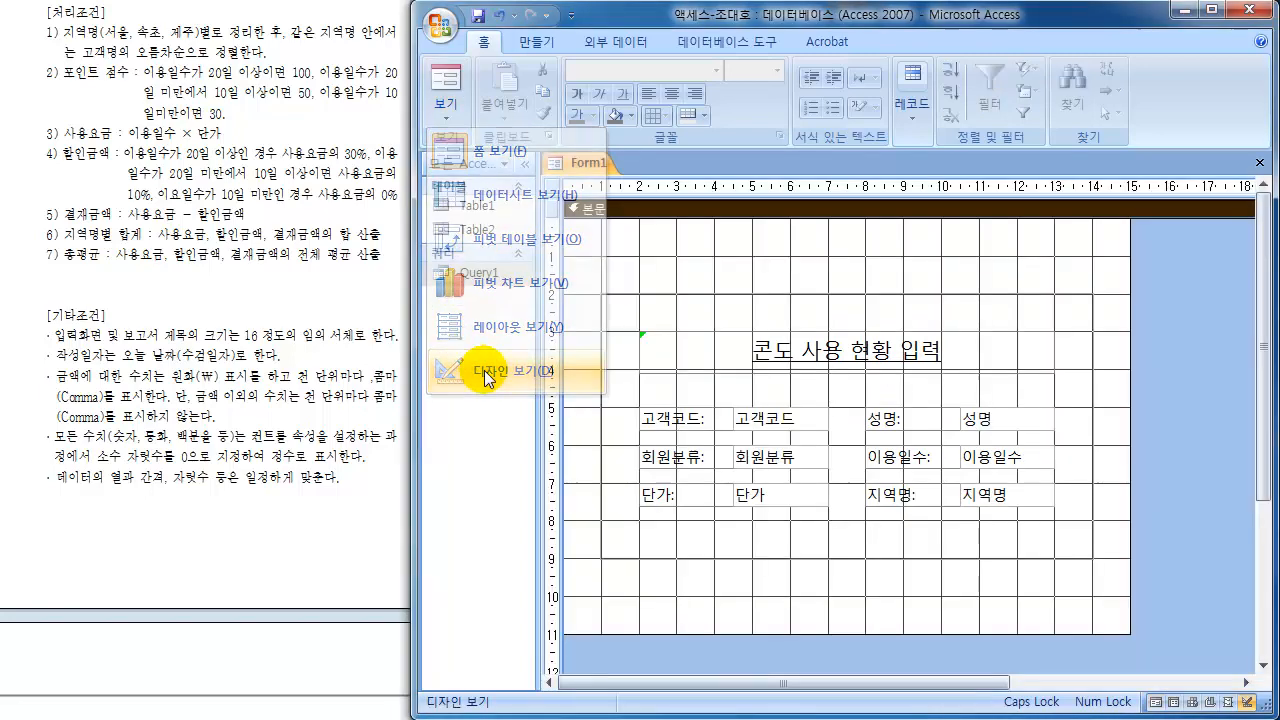
left_click(700, 422)
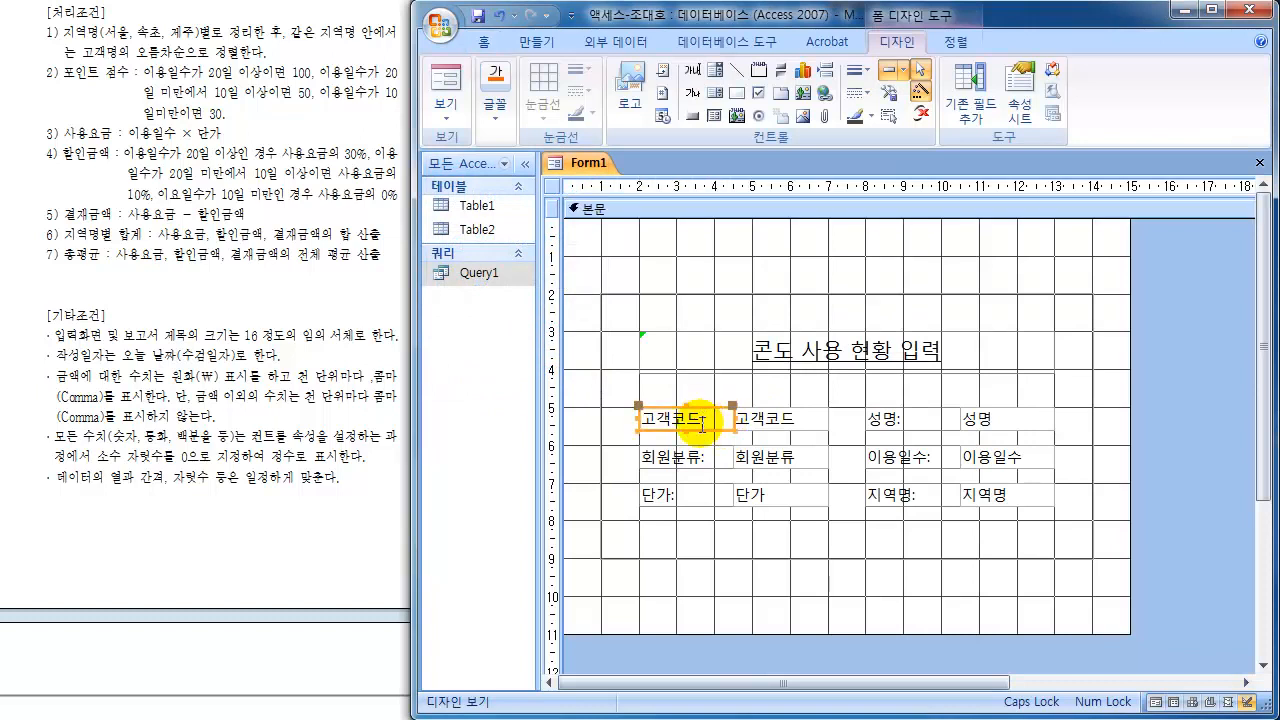
left_click(698, 418)
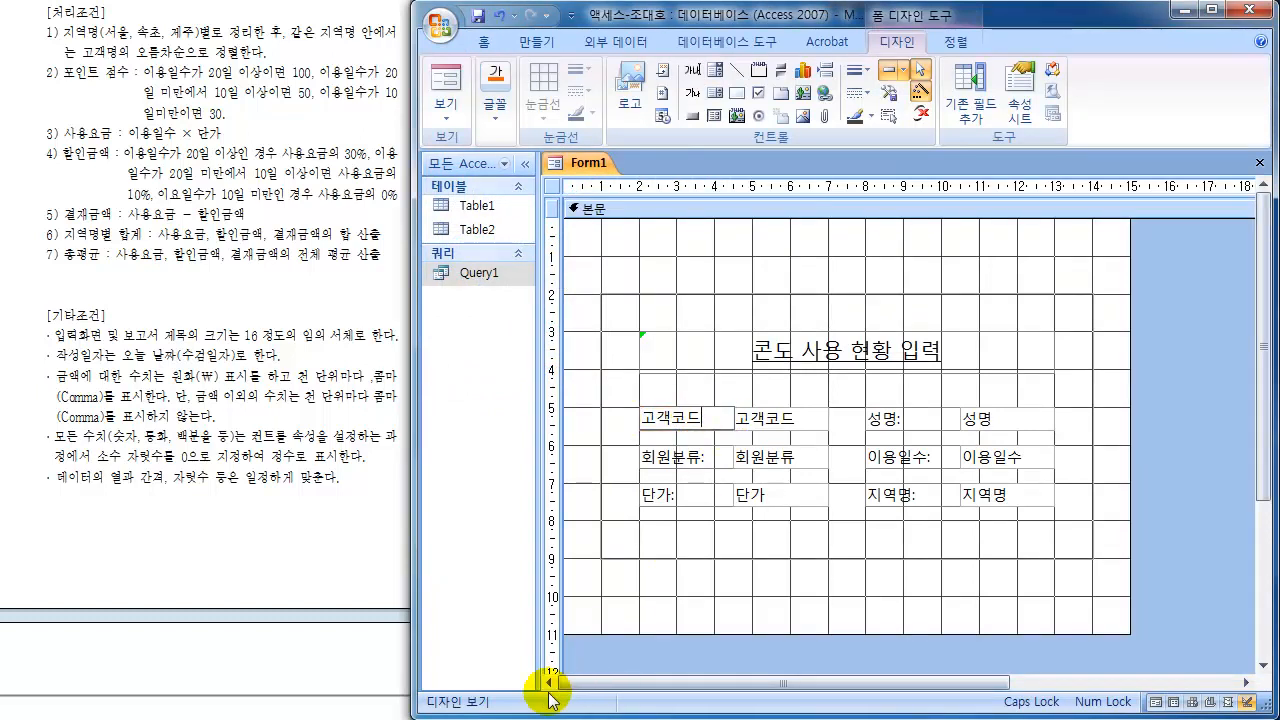
left_click(880, 422)
left_click(893, 418)
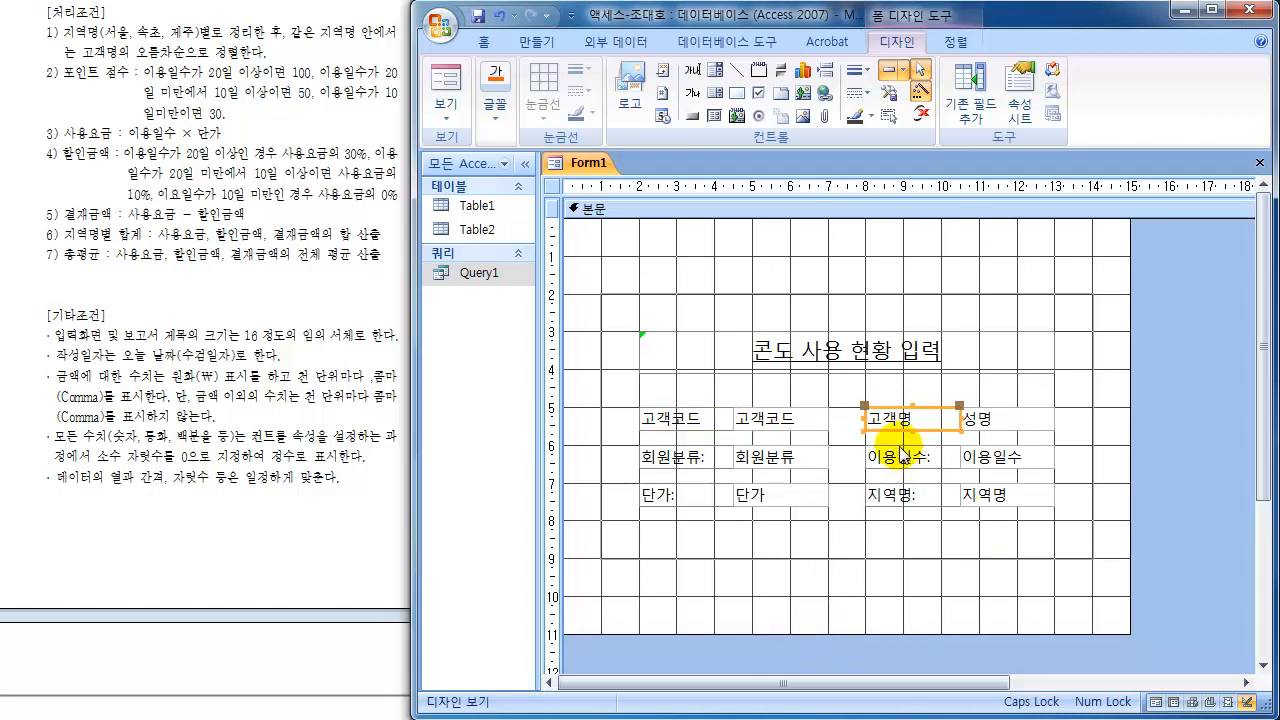
left_click(975, 418)
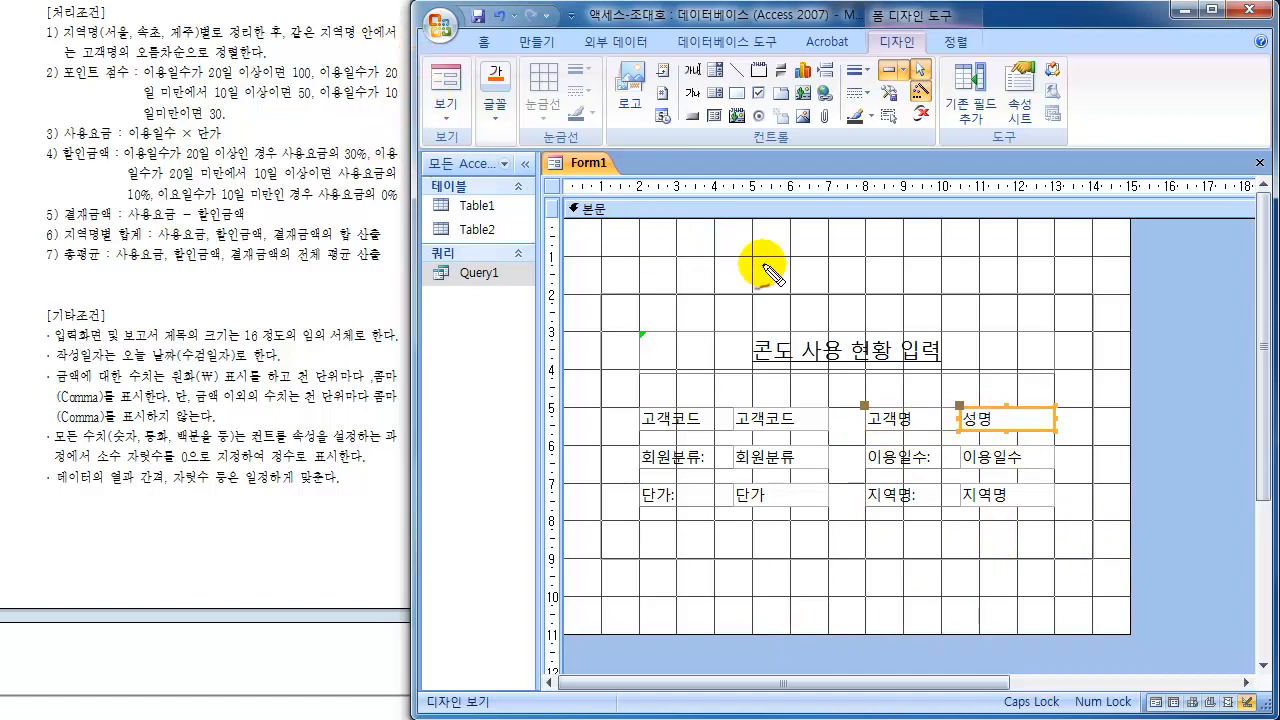
mouse_move(1033, 381)
left_mouse_down()
mouse_move(1016, 419)
mouse_move(1038, 414)
mouse_move(966, 426)
mouse_move(992, 403)
mouse_move(967, 428)
left_mouse_up()
left_click_drag(1035, 361, 1060, 359)
left_click_drag(1043, 362, 1065, 374)
left_click_drag(1080, 355, 1098, 380)
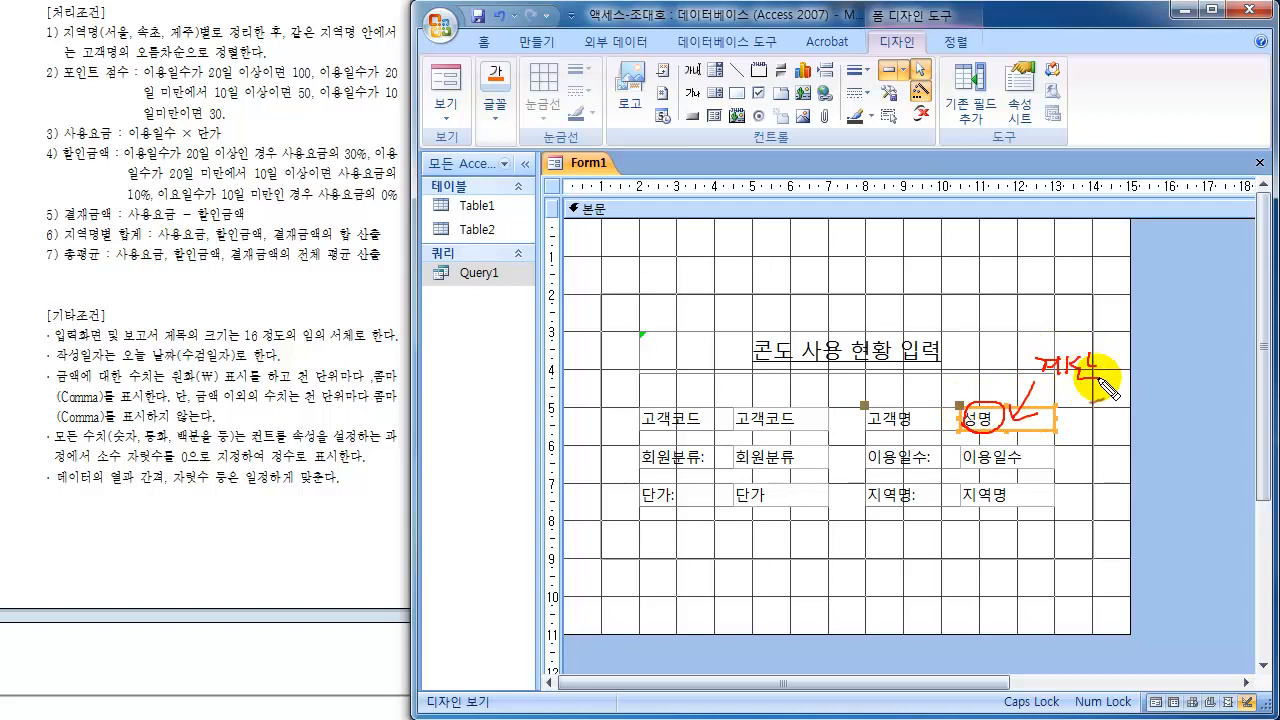
mouse_move(985, 398)
left_mouse_down()
mouse_move(966, 425)
mouse_move(998, 397)
mouse_move(958, 490)
mouse_move(990, 508)
mouse_move(1045, 425)
mouse_move(985, 415)
left_mouse_up()
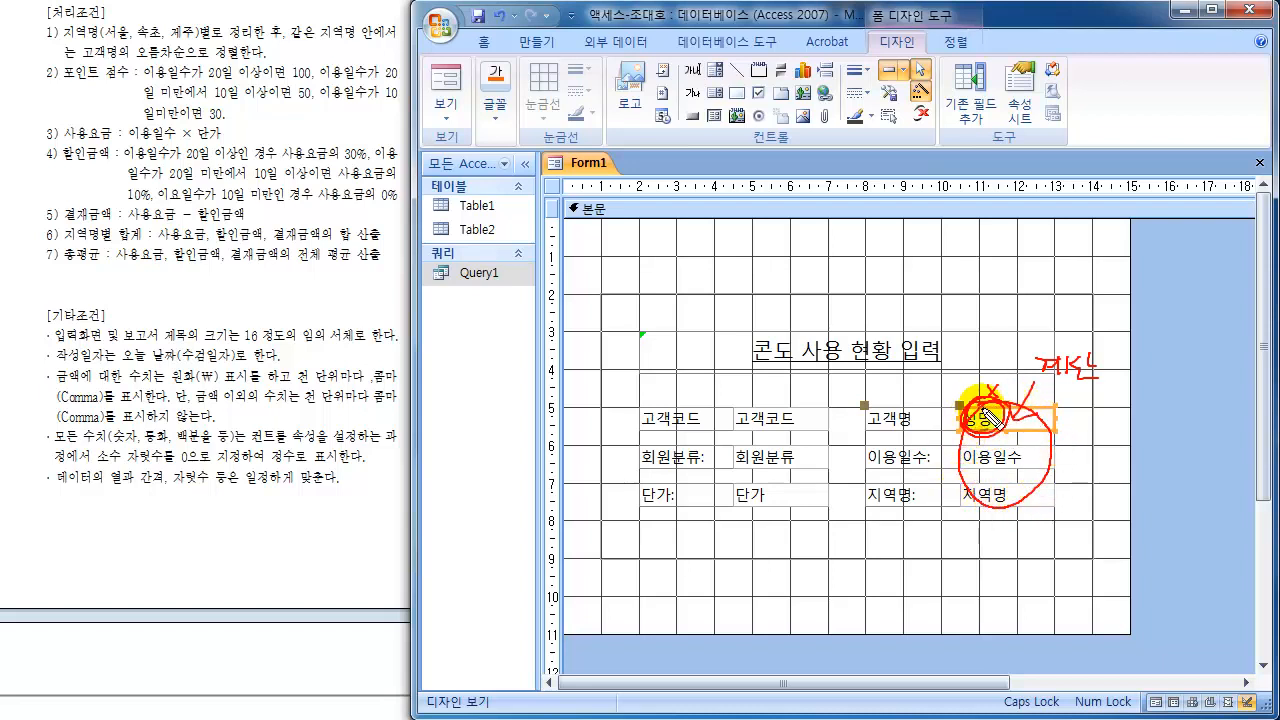
mouse_move(897, 407)
left_mouse_down()
mouse_move(868, 414)
mouse_move(905, 515)
mouse_move(895, 425)
mouse_move(940, 458)
left_mouse_up()
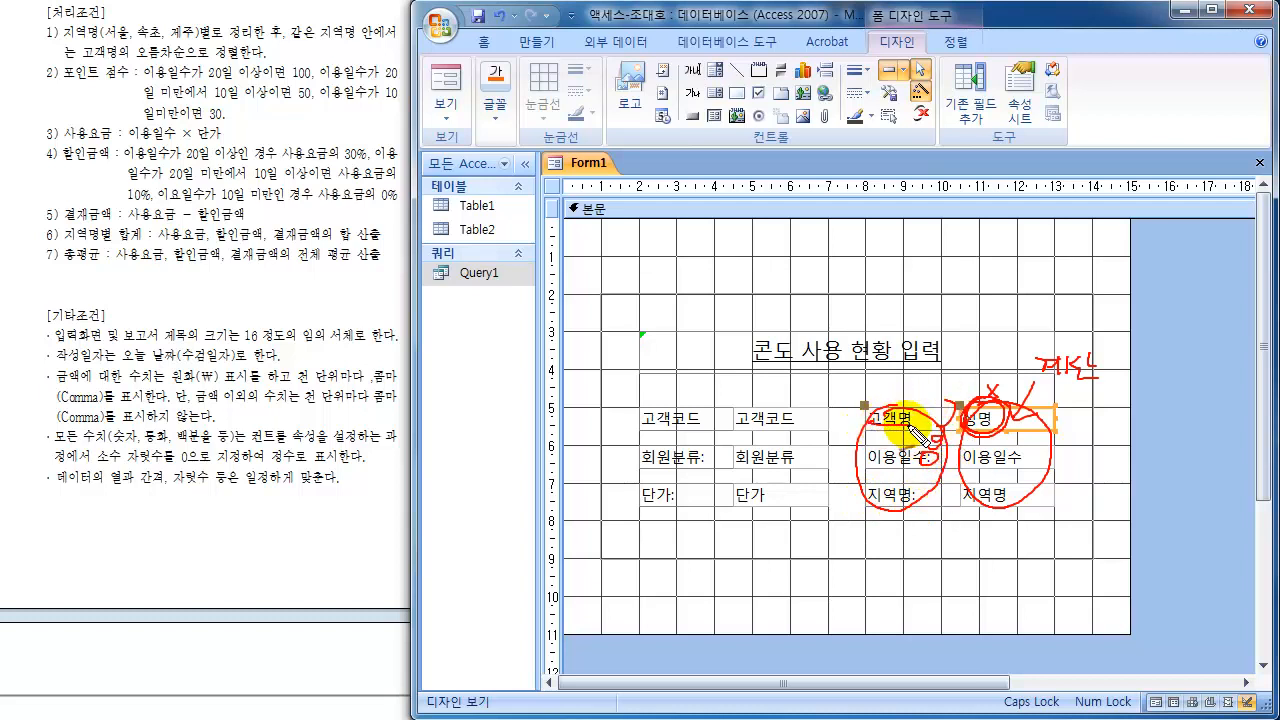
mouse_move(907, 432)
left_mouse_down()
mouse_move(868, 401)
mouse_move(906, 431)
mouse_move(857, 414)
mouse_move(905, 423)
mouse_move(903, 503)
left_mouse_up()
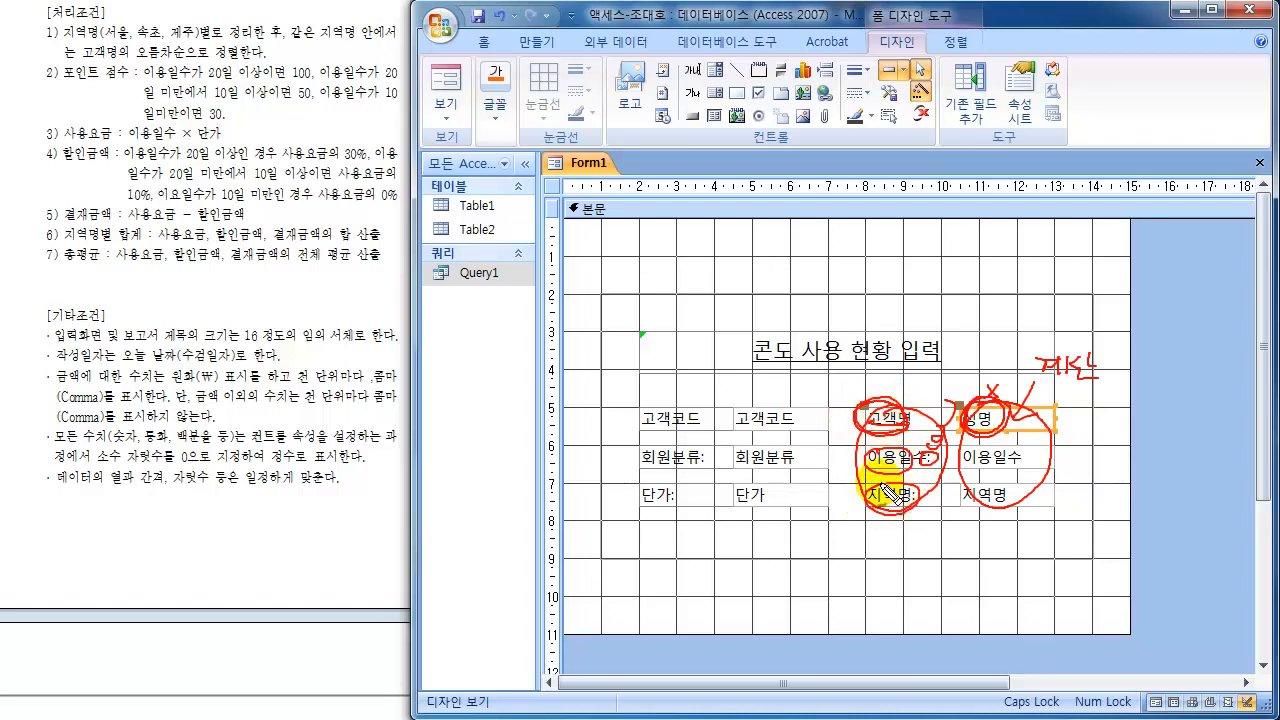
mouse_move(655, 405)
left_mouse_down()
mouse_move(663, 514)
mouse_move(710, 408)
mouse_move(777, 417)
mouse_move(749, 486)
mouse_move(830, 445)
left_mouse_up()
mouse_move(782, 384)
left_mouse_down()
mouse_move(848, 395)
mouse_move(835, 396)
left_mouse_up()
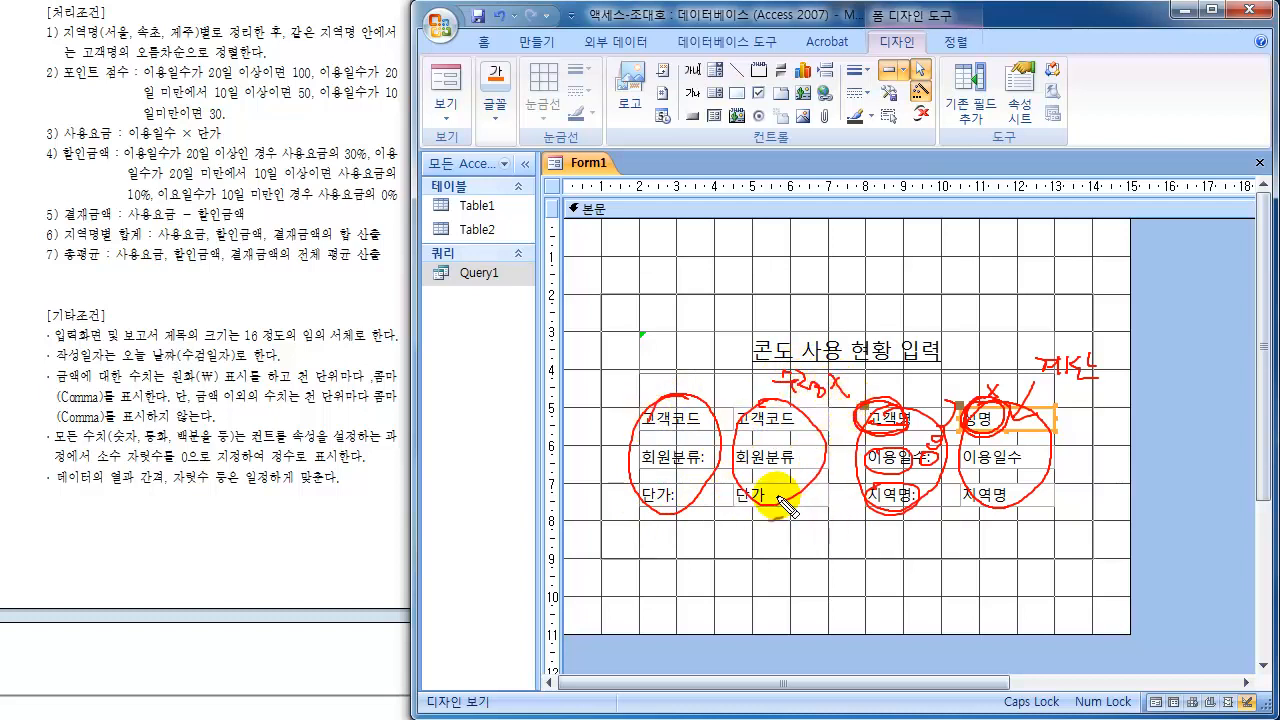
mouse_move(778, 498)
left_mouse_down()
mouse_move(980, 550)
mouse_move(1062, 472)
left_mouse_up()
mouse_move(898, 556)
left_mouse_down()
mouse_move(910, 585)
mouse_move(955, 578)
left_mouse_up()
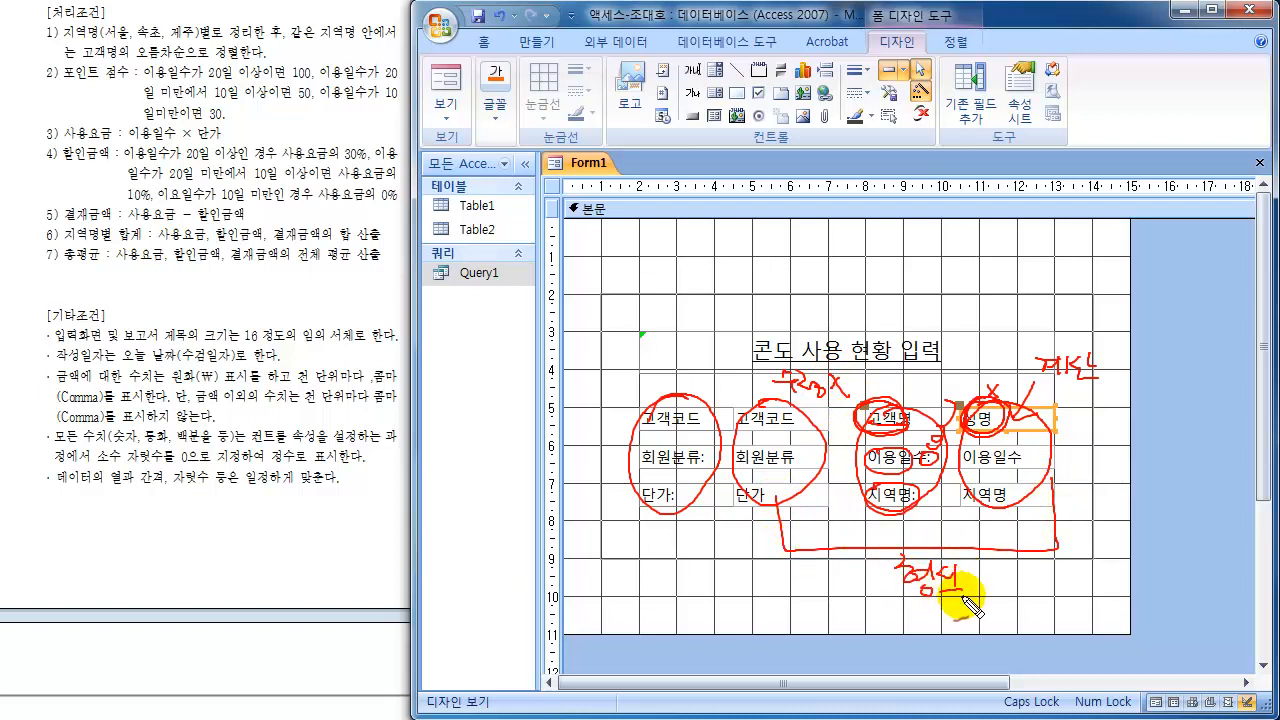
mouse_move(740, 480)
left_mouse_down()
mouse_move(762, 540)
mouse_move(815, 528)
left_mouse_up()
mouse_move(740, 565)
left_mouse_down()
mouse_move(729, 586)
mouse_move(748, 571)
mouse_move(785, 585)
mouse_move(846, 561)
left_mouse_up()
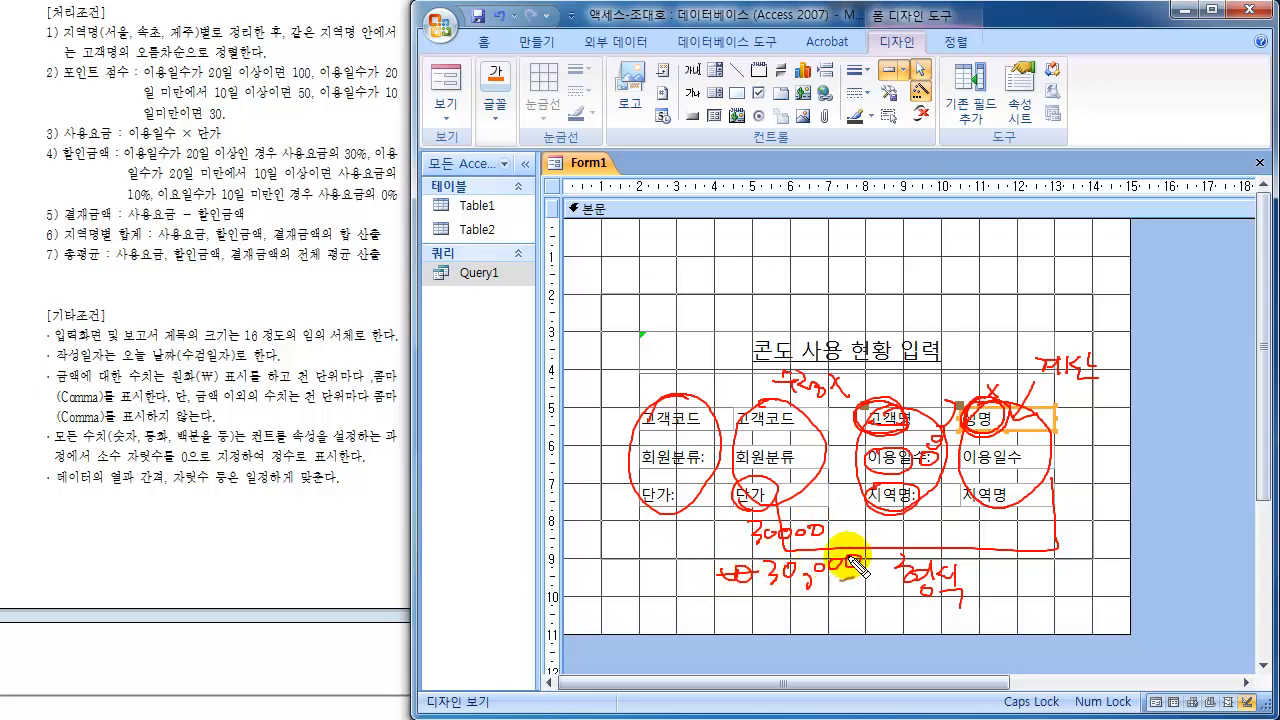
left_click_drag(754, 601, 840, 586)
mouse_move(788, 603)
left_mouse_down()
mouse_move(840, 590)
mouse_move(943, 604)
mouse_move(966, 560)
mouse_move(915, 606)
mouse_move(930, 611)
left_mouse_up()
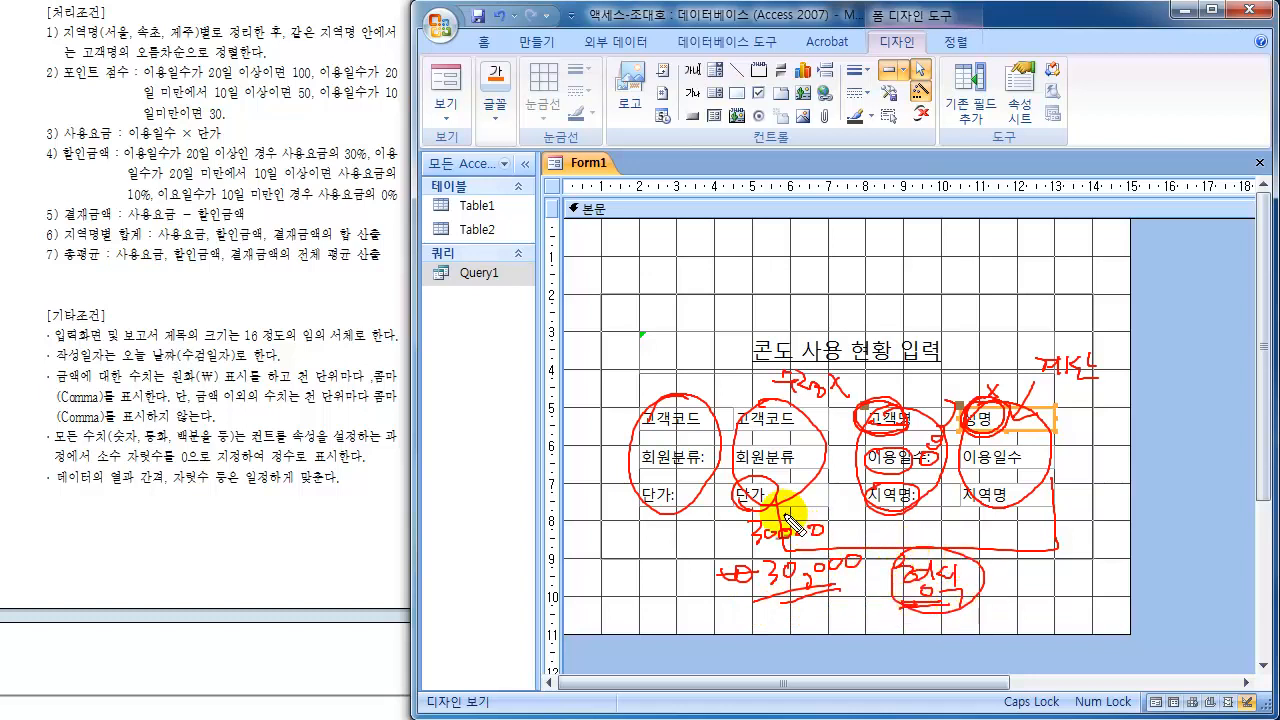
mouse_move(787, 520)
left_mouse_down()
mouse_move(770, 545)
mouse_move(1057, 540)
mouse_move(1053, 490)
left_mouse_up()
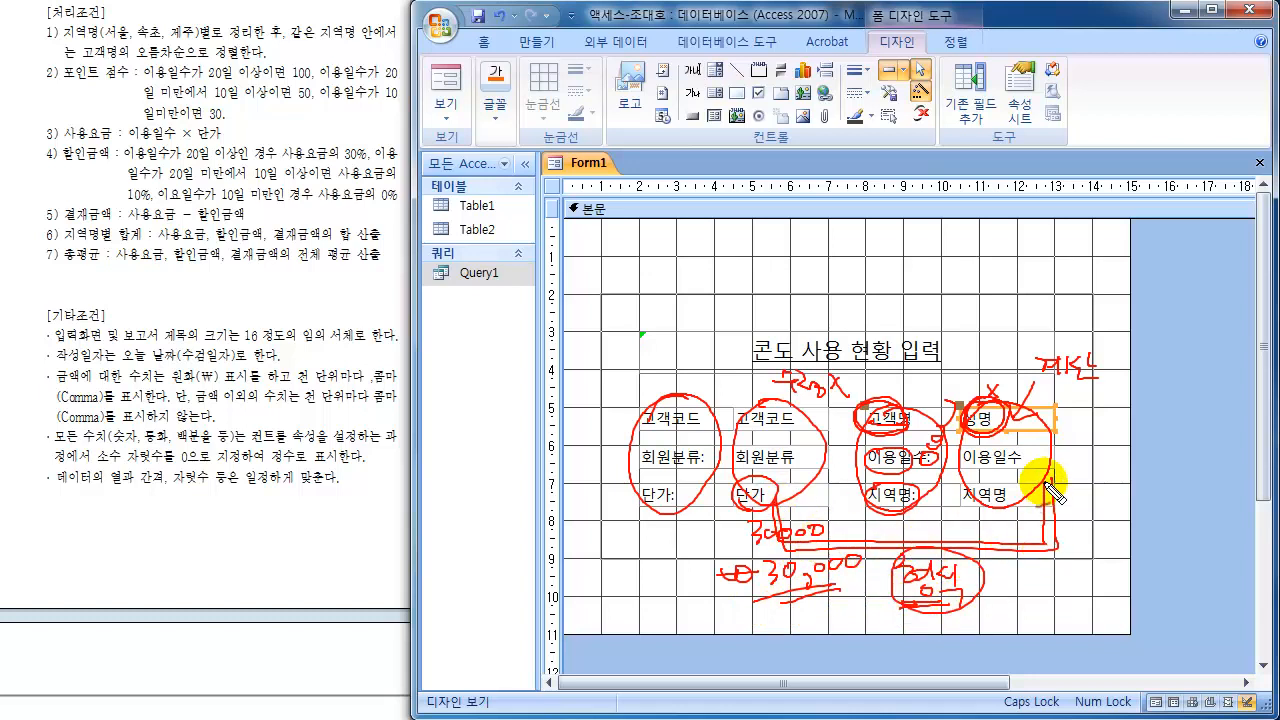
mouse_move(664, 395)
left_mouse_down()
mouse_move(664, 349)
mouse_move(893, 351)
mouse_move(892, 409)
mouse_move(783, 354)
mouse_move(668, 373)
mouse_move(674, 346)
mouse_move(850, 346)
mouse_move(893, 410)
mouse_move(917, 416)
left_mouse_up()
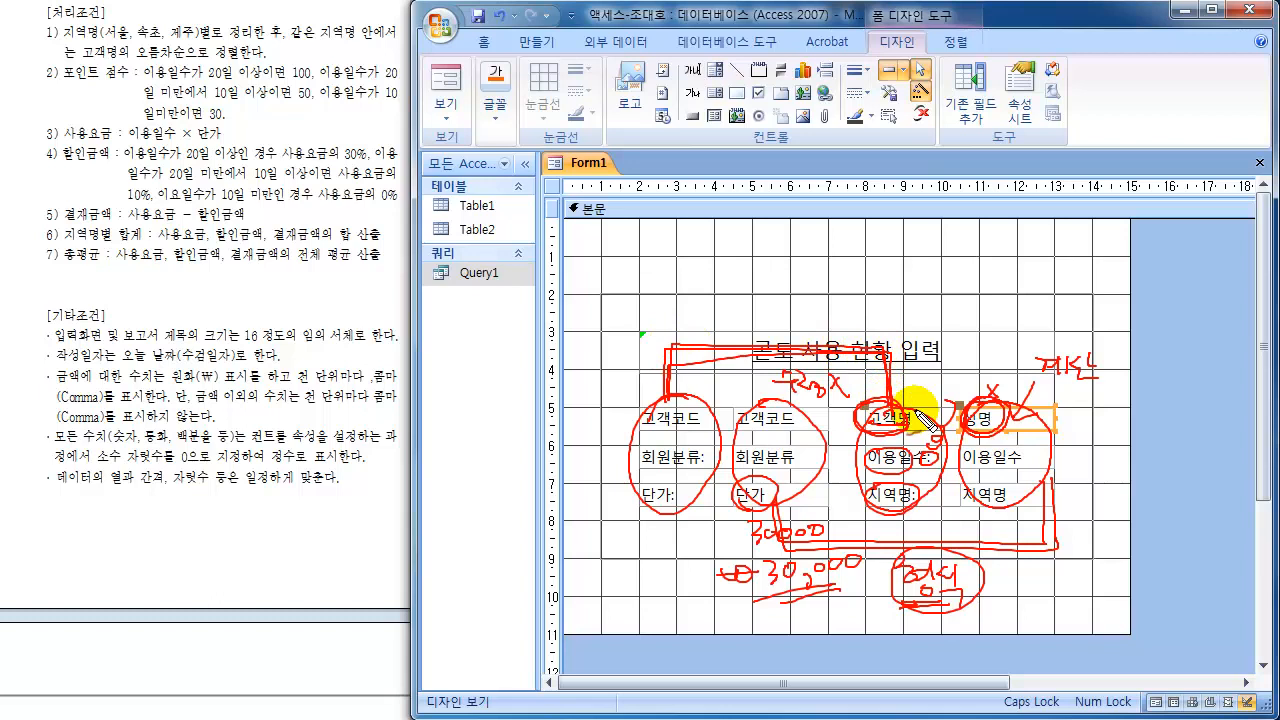
key("Escape")
- Remove the trailing colons from the 회원분류, 단가, 이용일수 and 지역명 labels
left_click(694, 456)
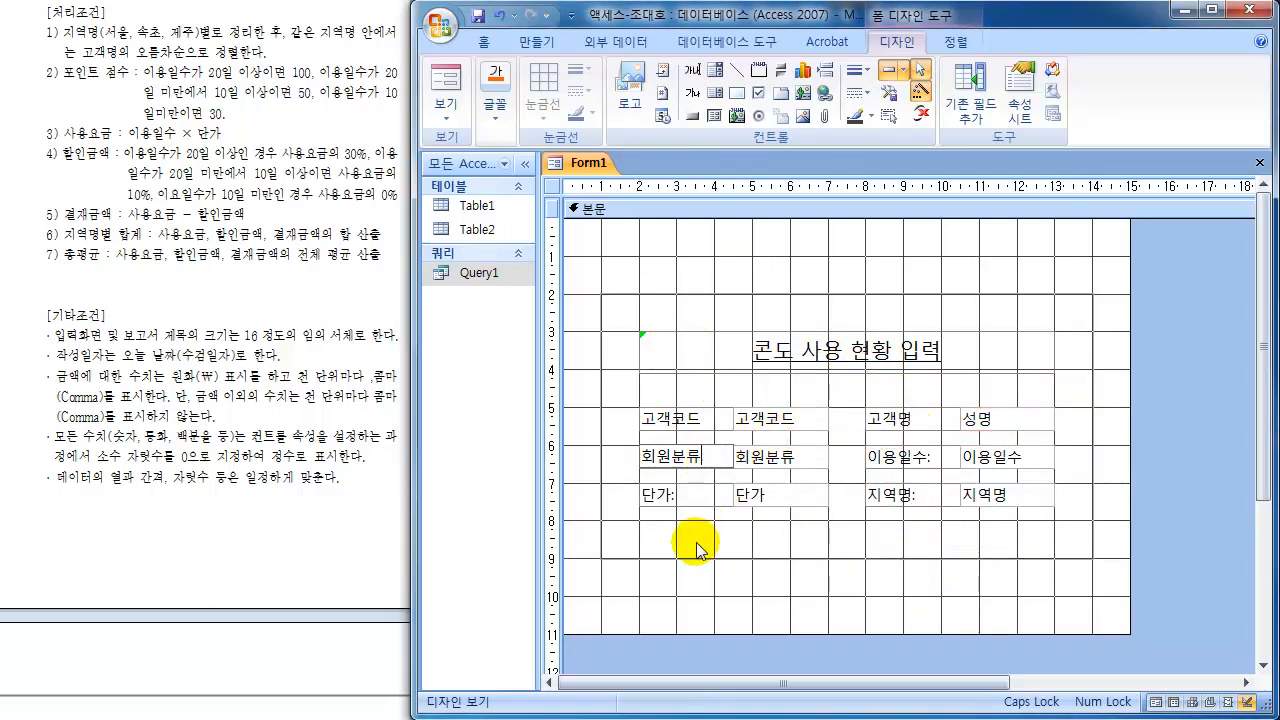
left_click(692, 494)
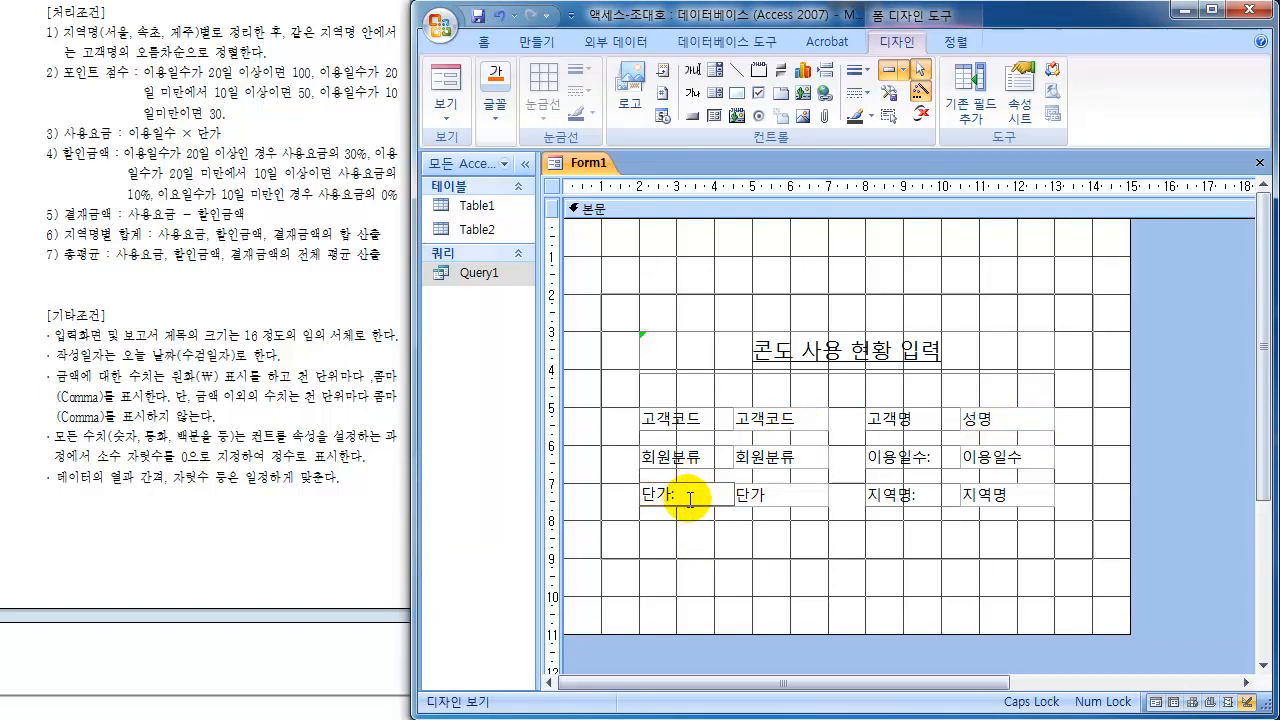
left_click(900, 456)
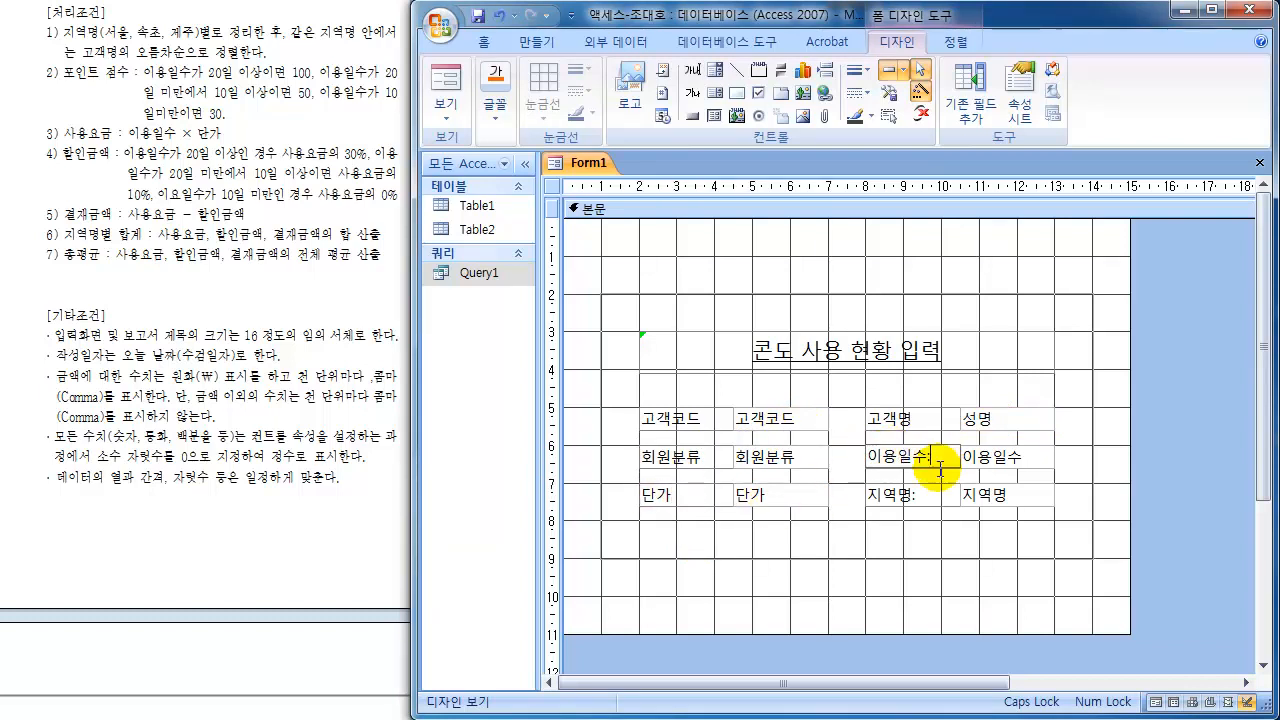
left_click(930, 499)
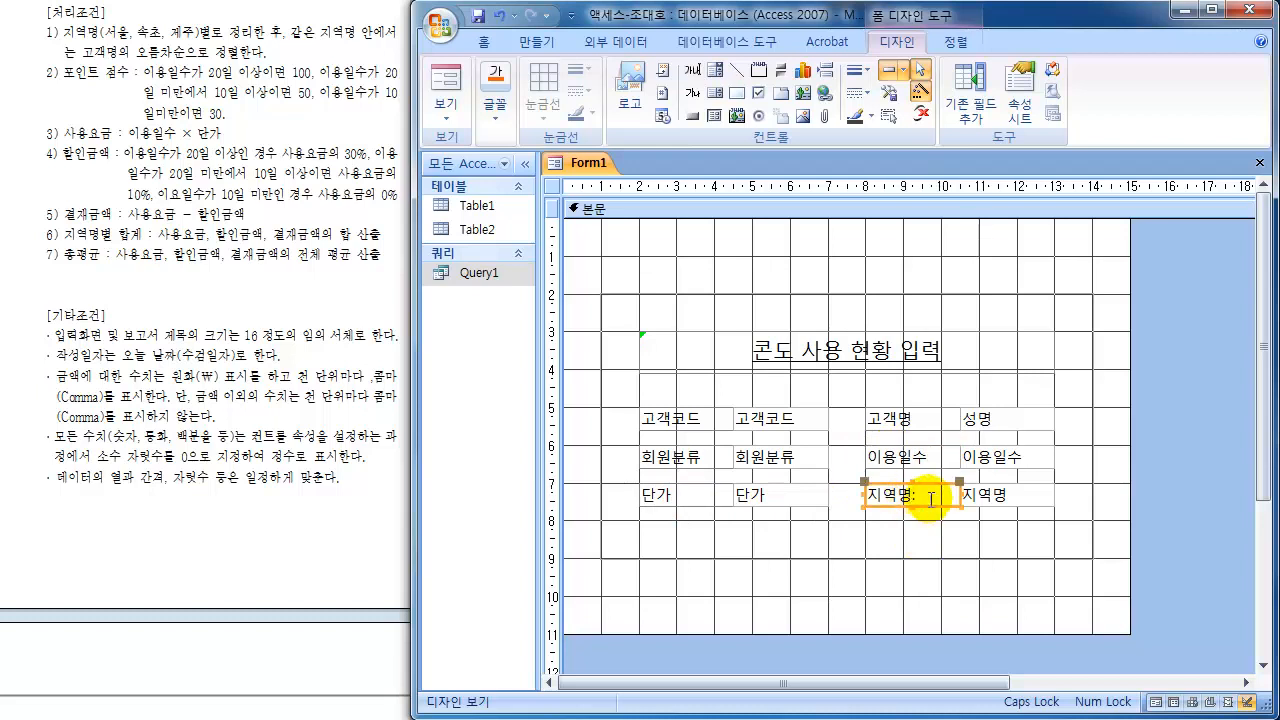
left_click(928, 570)
- Set the 단가 text box's format property to 통화 and close its properties
left_click(762, 497)
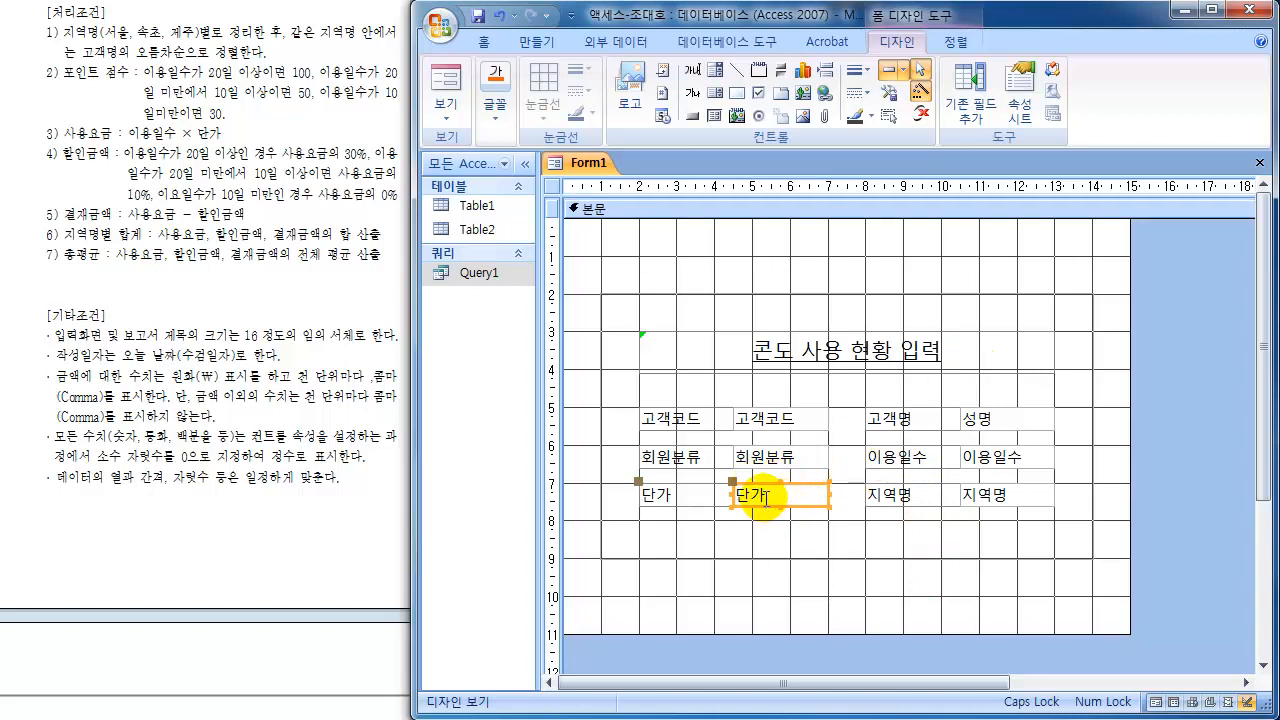
left_click(1021, 100)
left_click(975, 211)
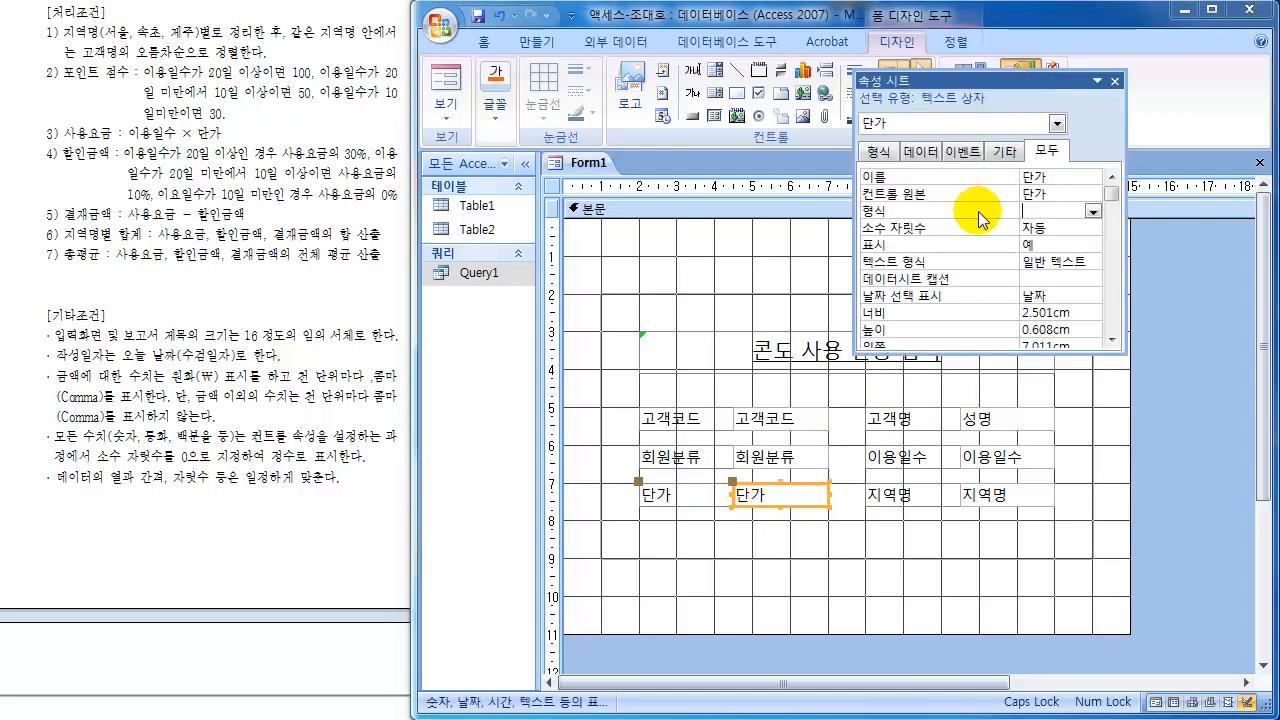
left_click(1094, 211)
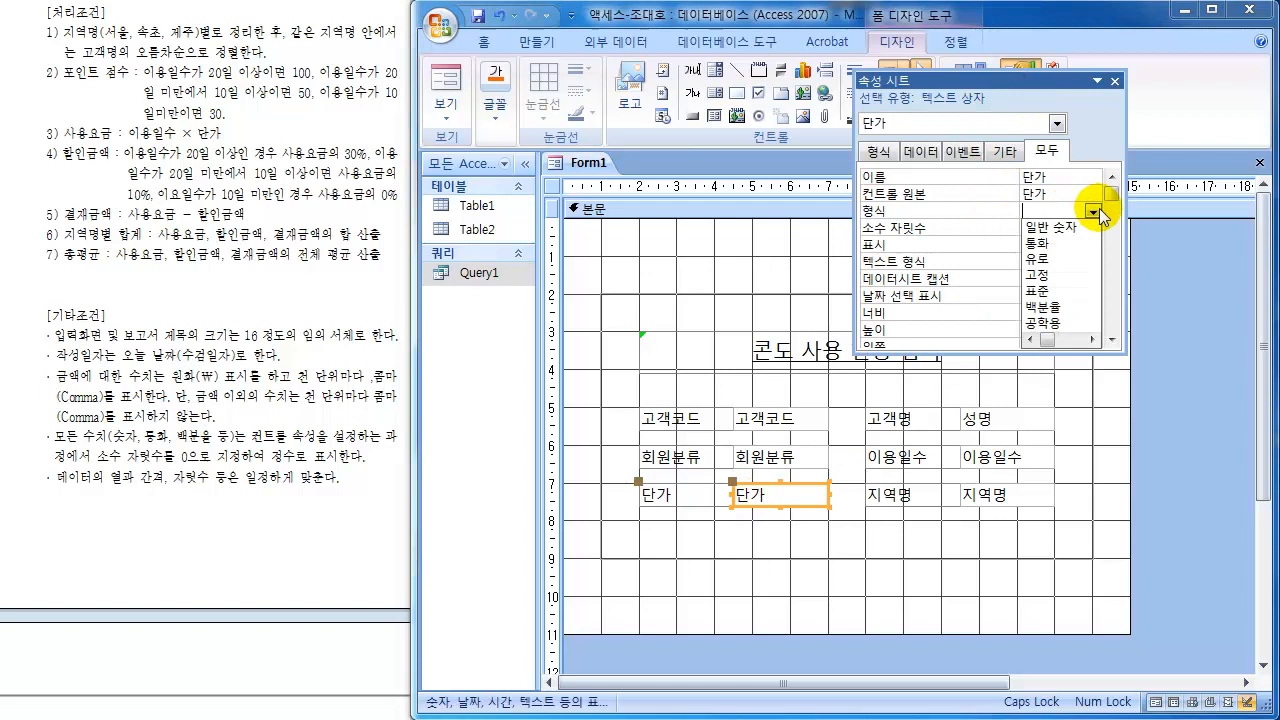
left_click(1052, 245)
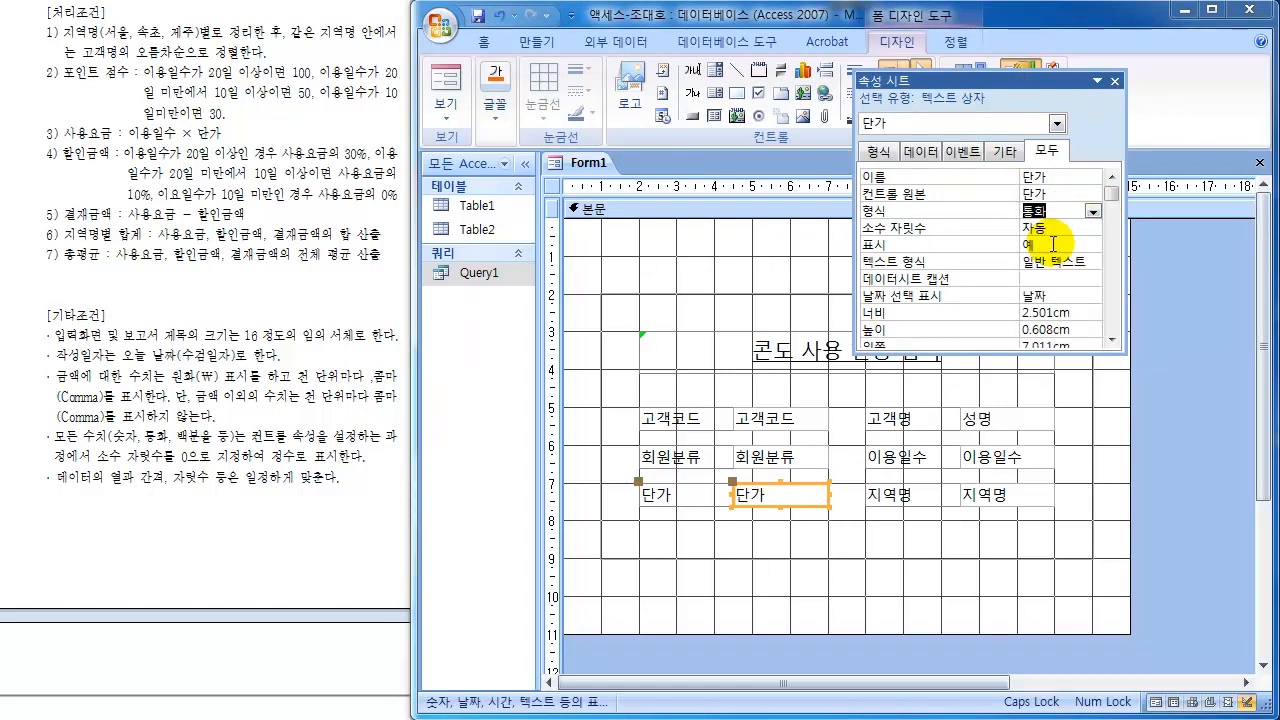
left_click(1115, 82)
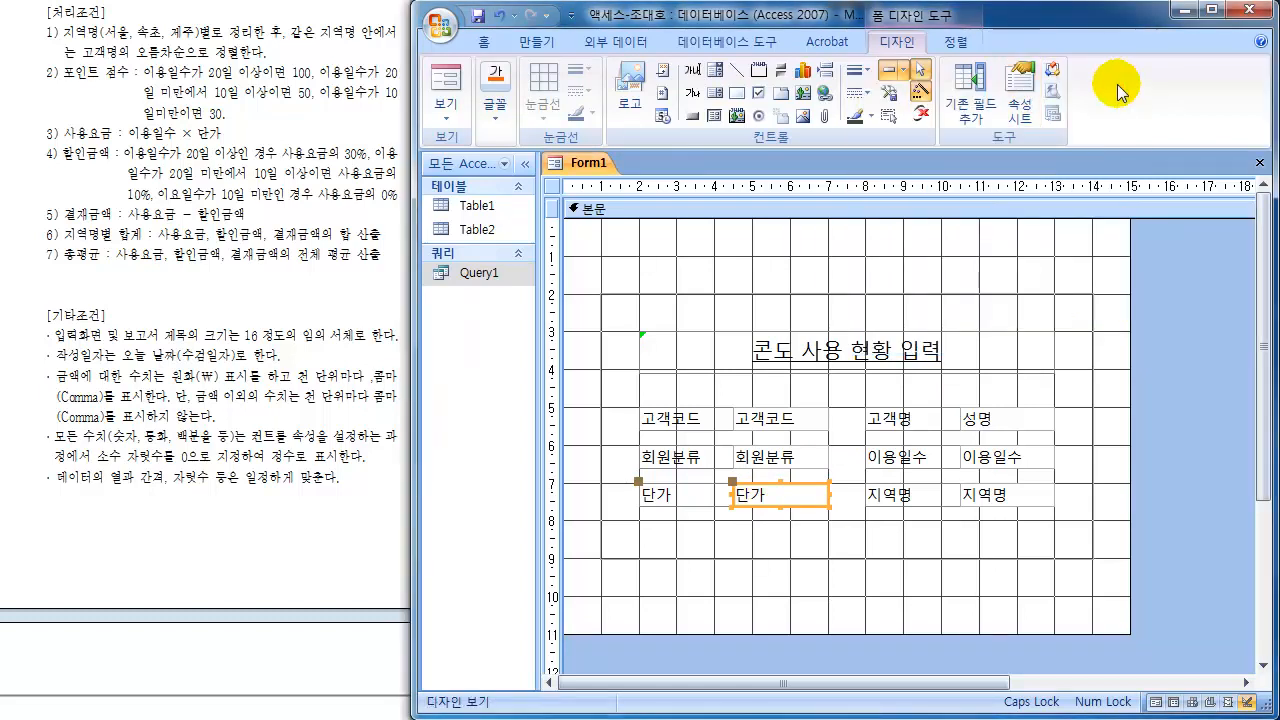
left_click(870, 567)
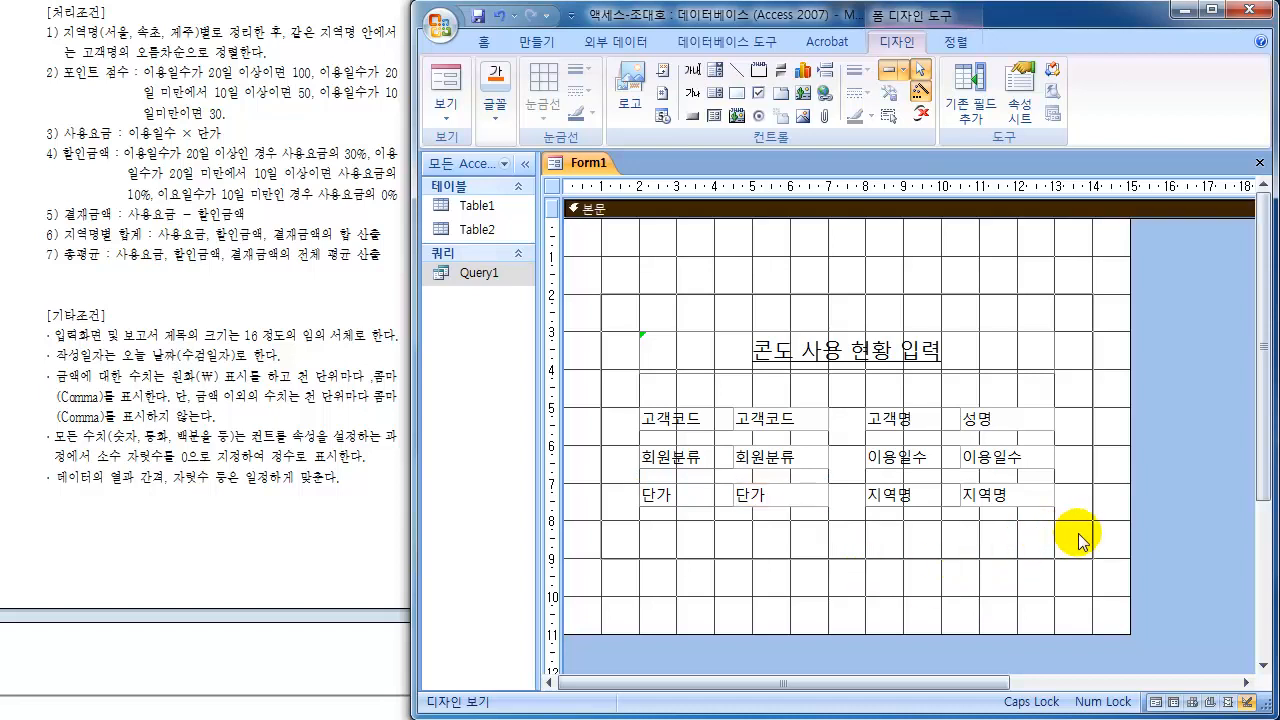
- Center the text in all the field labels and text boxes below the title
left_click_drag(1085, 538, 620, 379)
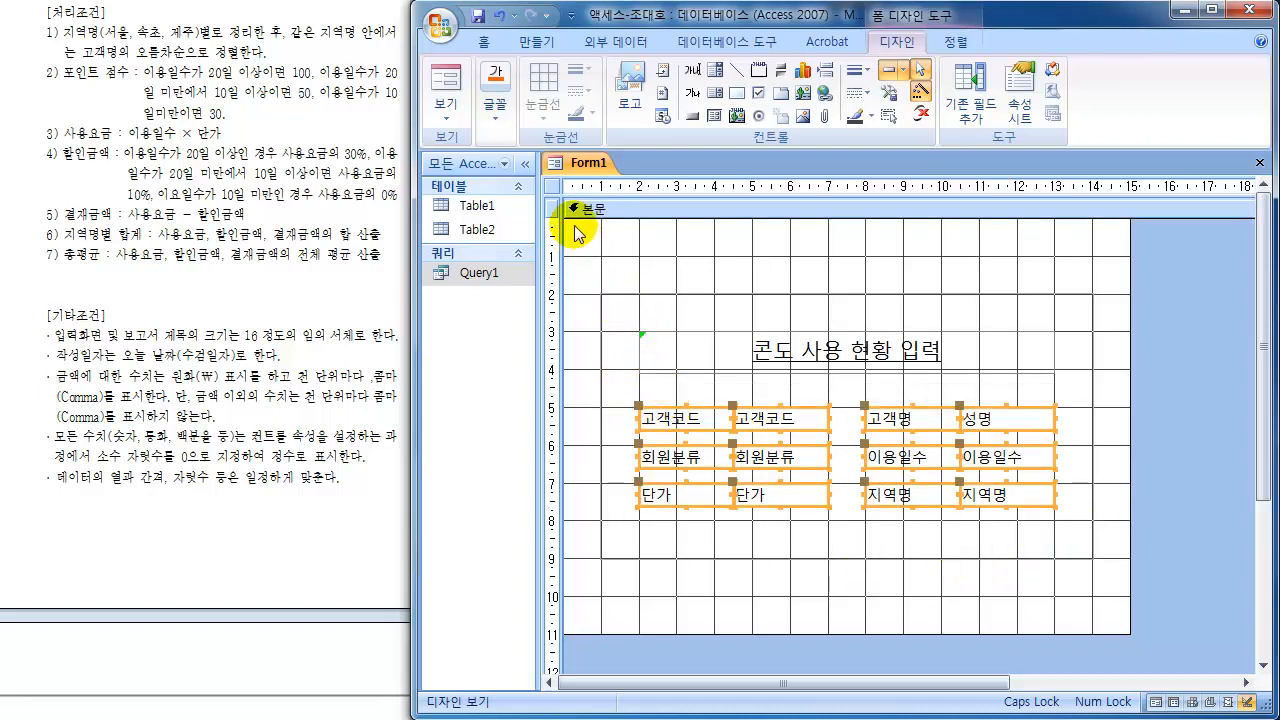
left_click(486, 44)
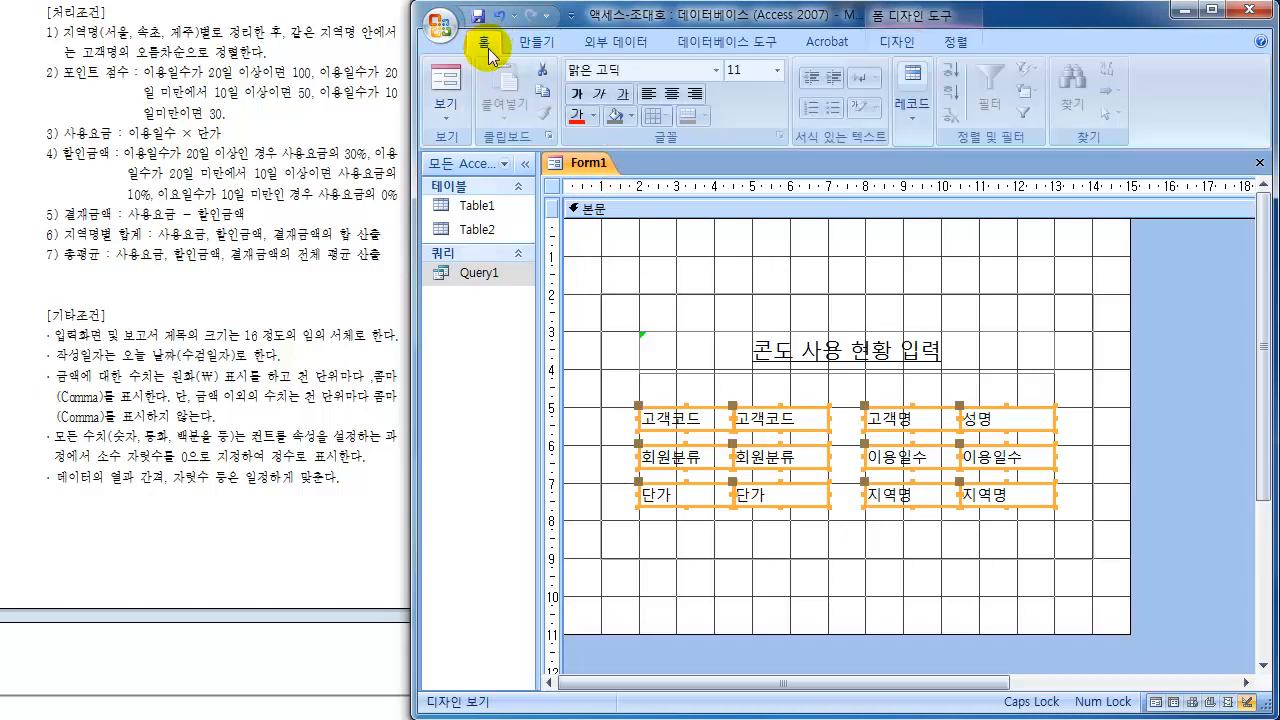
left_click(670, 95)
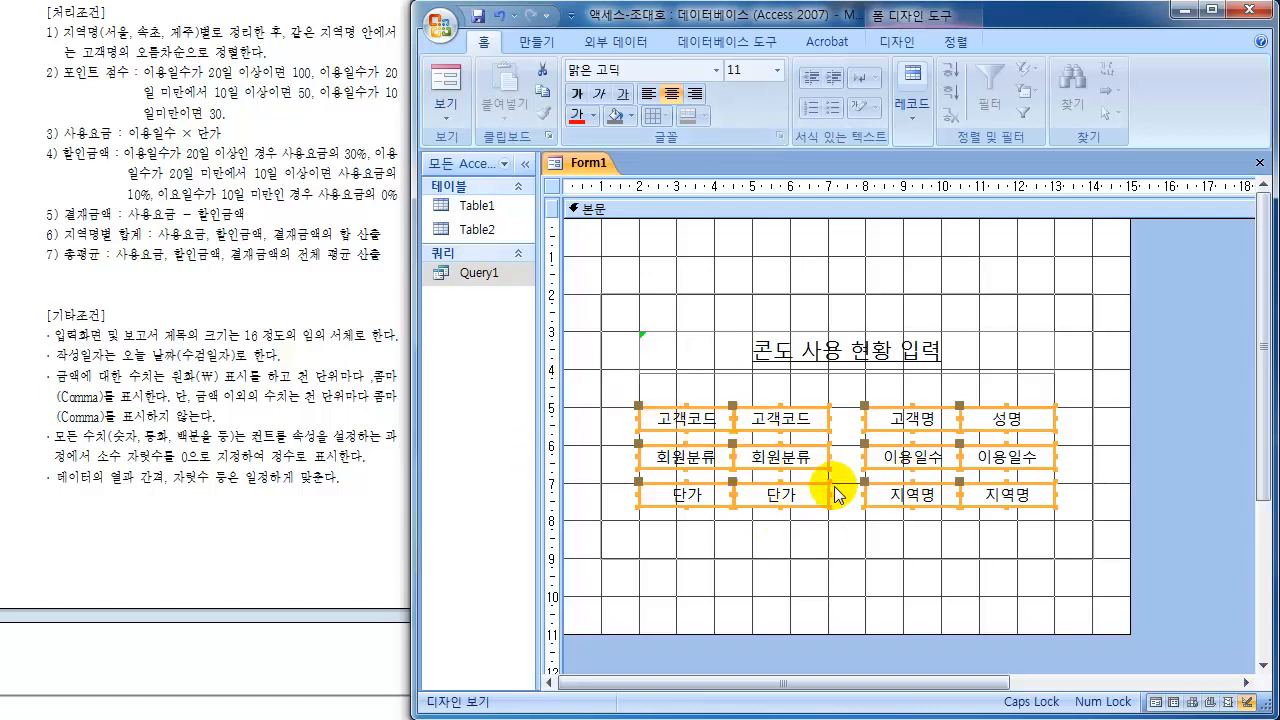
left_click(1108, 450)
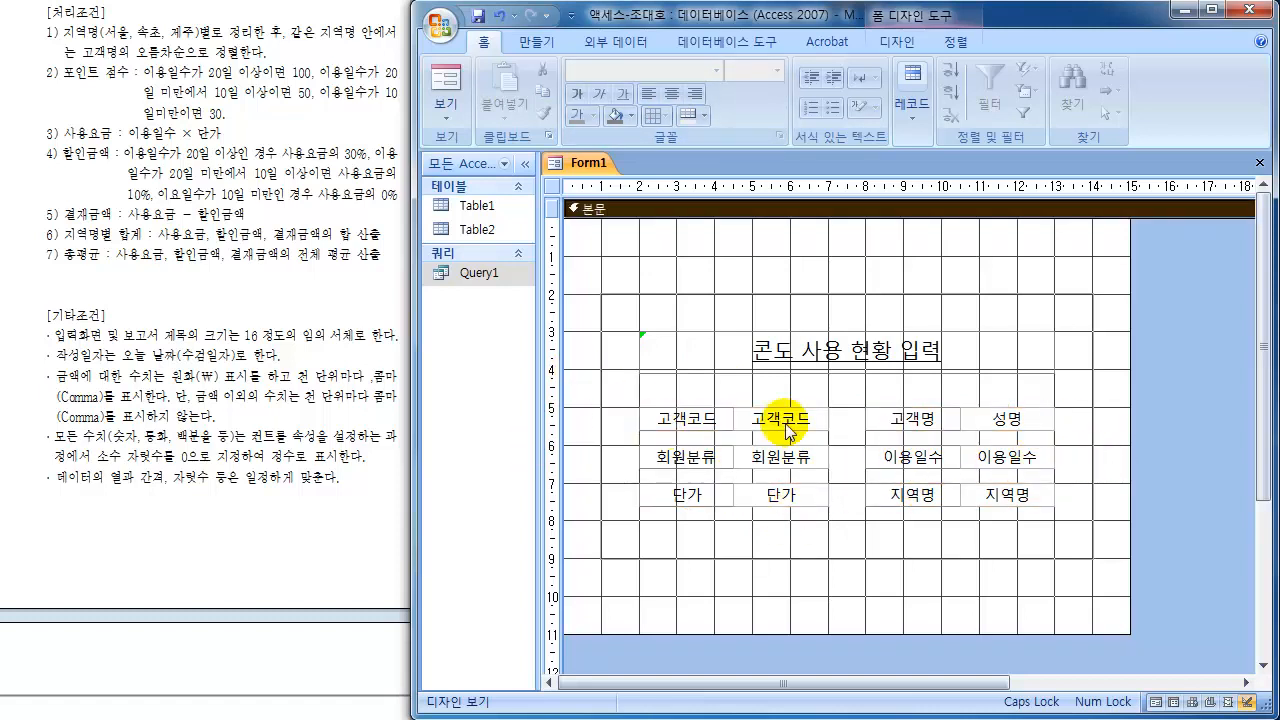
- Bring up the exam document's form layout and show the form in Form view to compare them
scroll(278, 350, "up", 8)
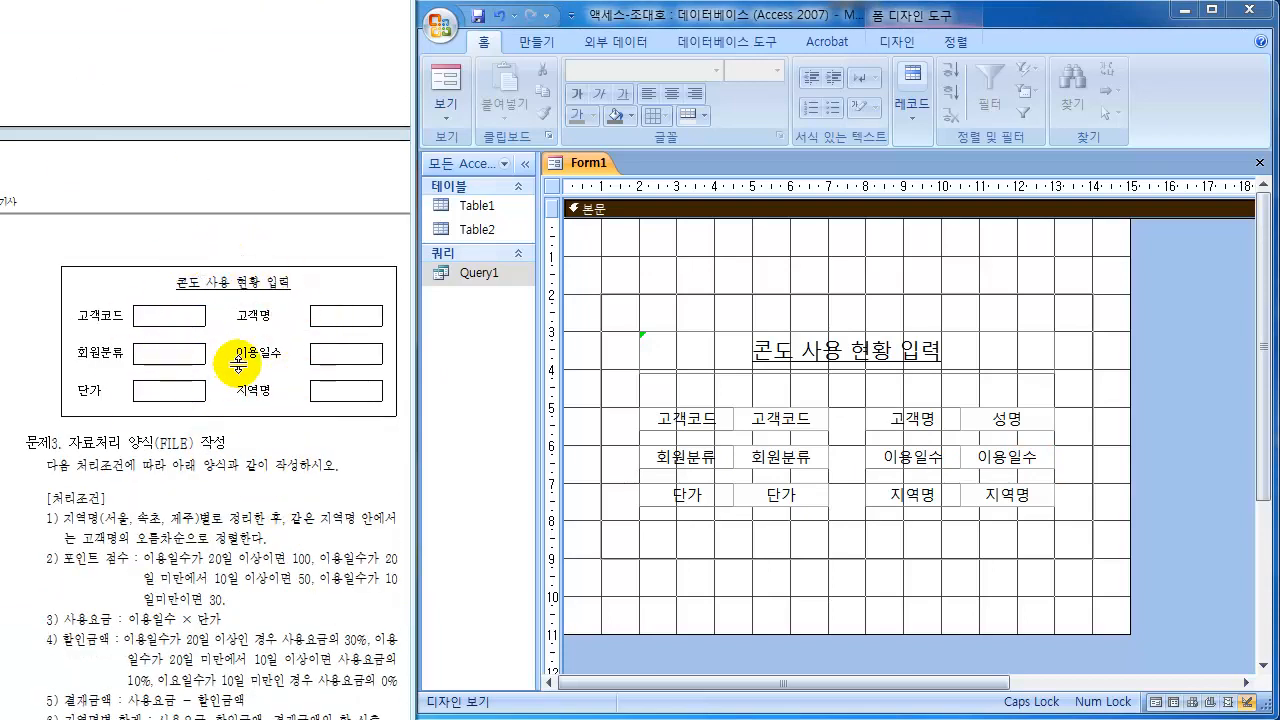
left_click(445, 95)
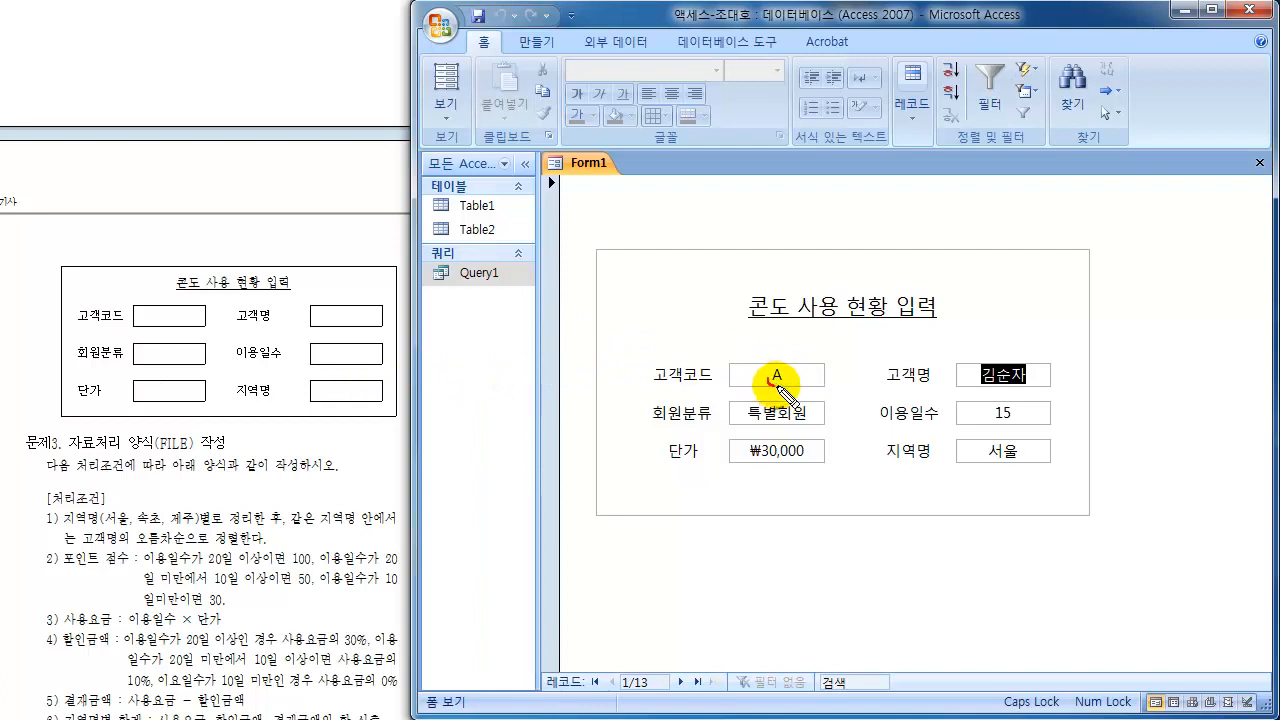
mouse_move(780, 385)
left_mouse_down()
mouse_move(803, 363)
mouse_move(771, 371)
mouse_move(800, 385)
mouse_move(750, 432)
left_mouse_up()
mouse_move(803, 400)
left_mouse_down()
mouse_move(806, 432)
mouse_move(728, 466)
mouse_move(772, 474)
mouse_move(752, 462)
left_mouse_up()
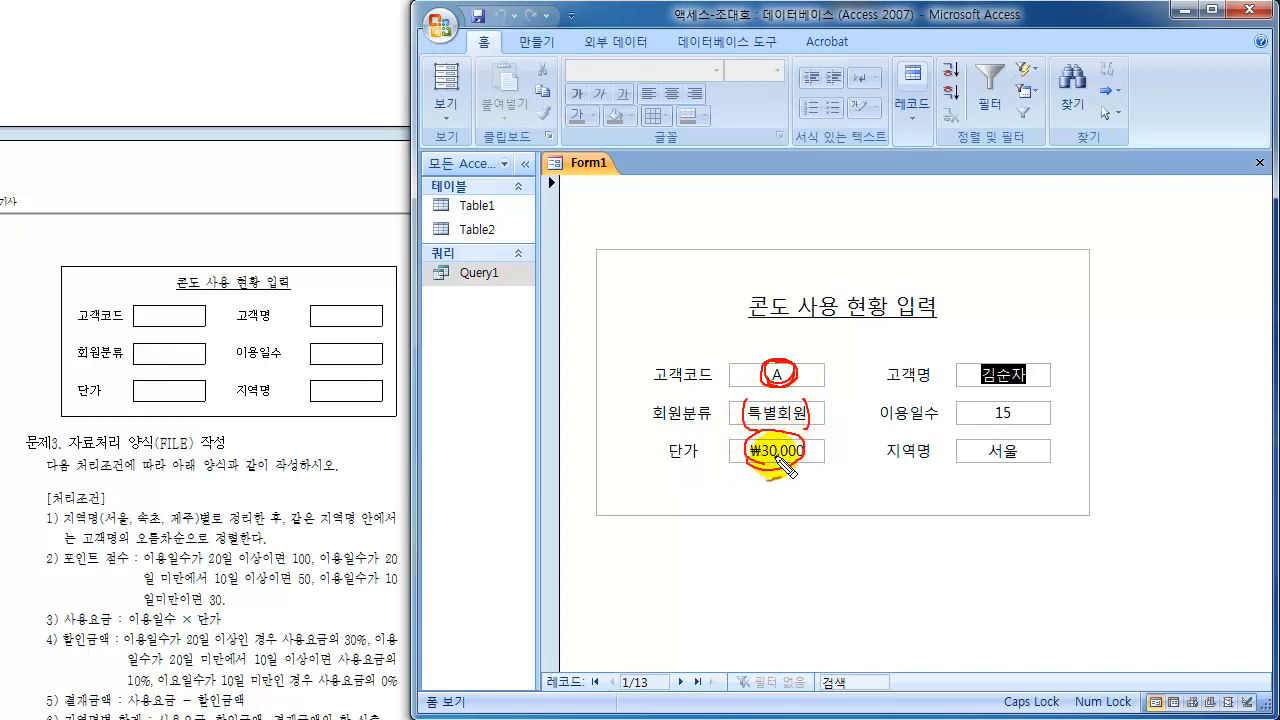
mouse_move(993, 424)
left_mouse_down()
mouse_move(1019, 406)
mouse_move(998, 425)
left_mouse_up()
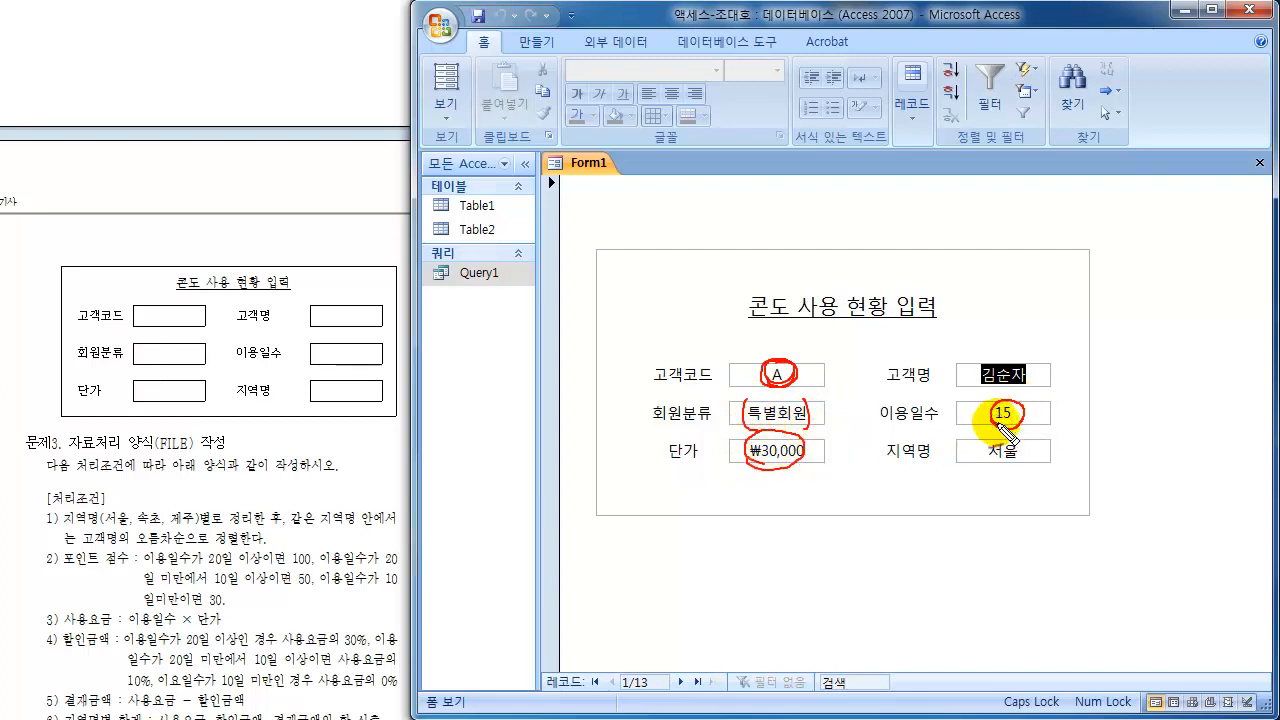
mouse_move(1010, 357)
left_mouse_down()
mouse_move(978, 366)
mouse_move(1030, 364)
mouse_move(1000, 374)
left_mouse_up()
mouse_move(988, 457)
left_mouse_down()
mouse_move(986, 476)
mouse_move(976, 454)
left_mouse_up()
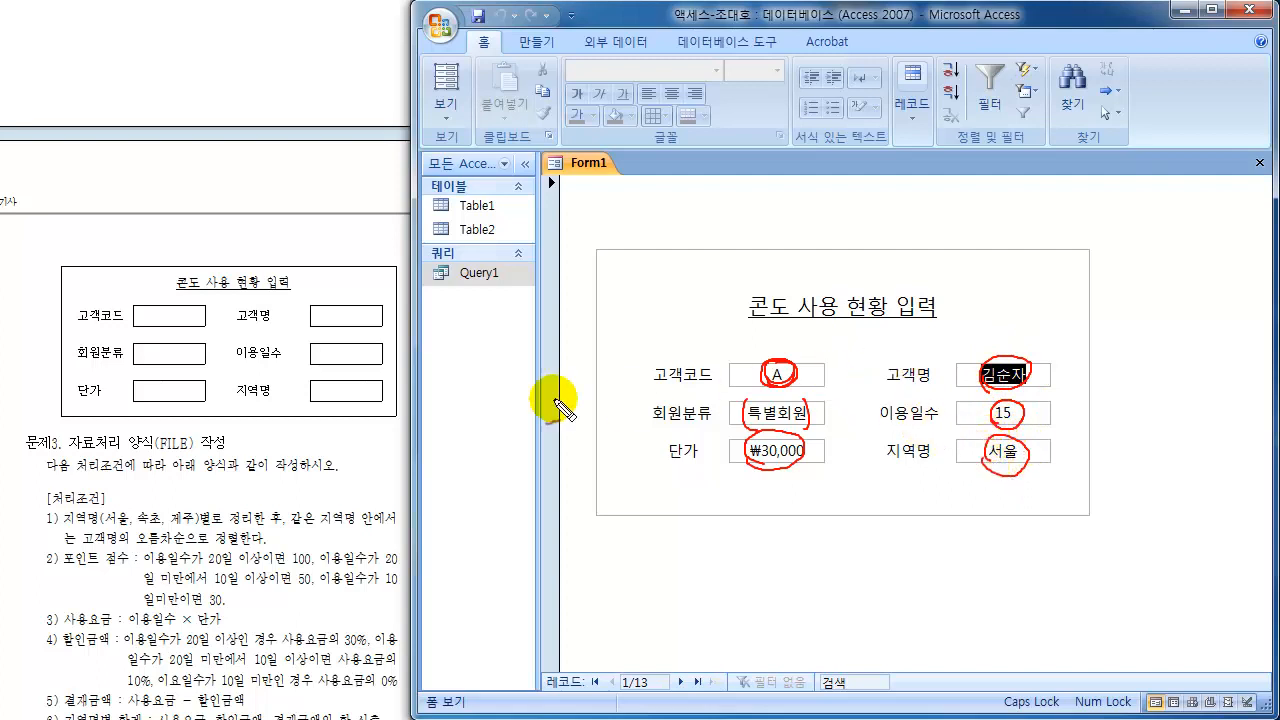
left_click_drag(79, 312, 81, 393)
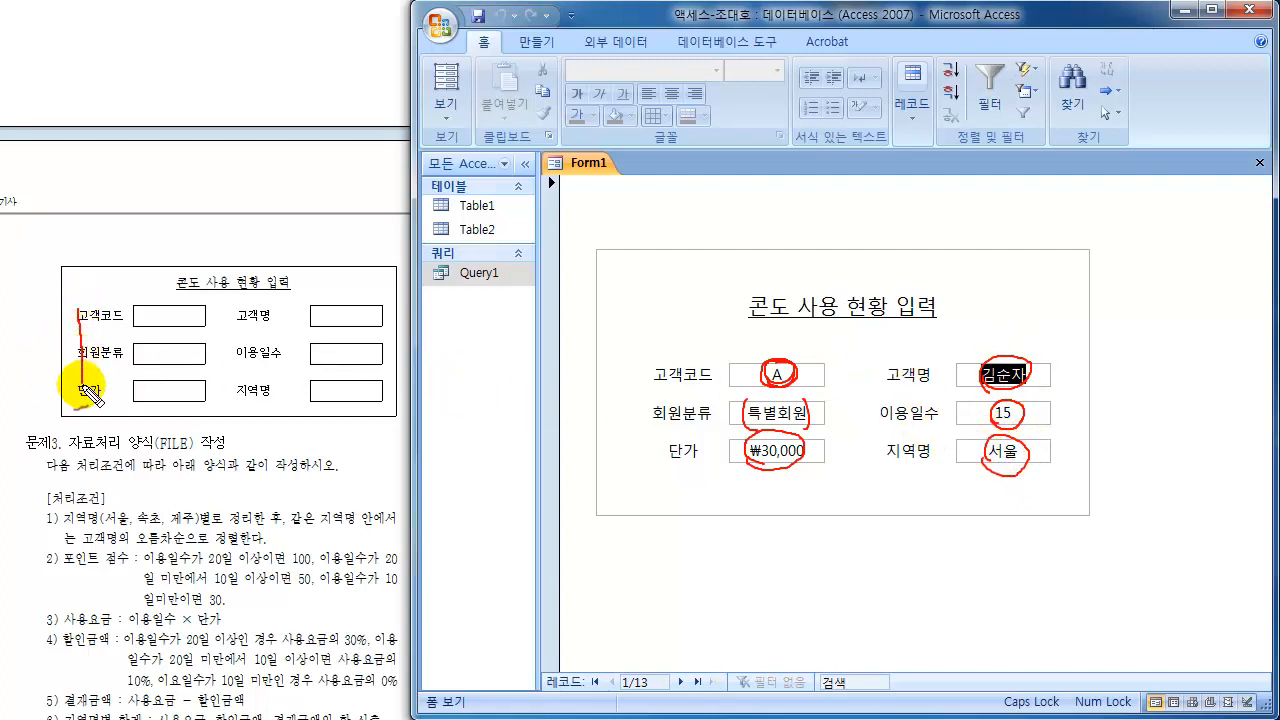
left_click_drag(238, 308, 241, 392)
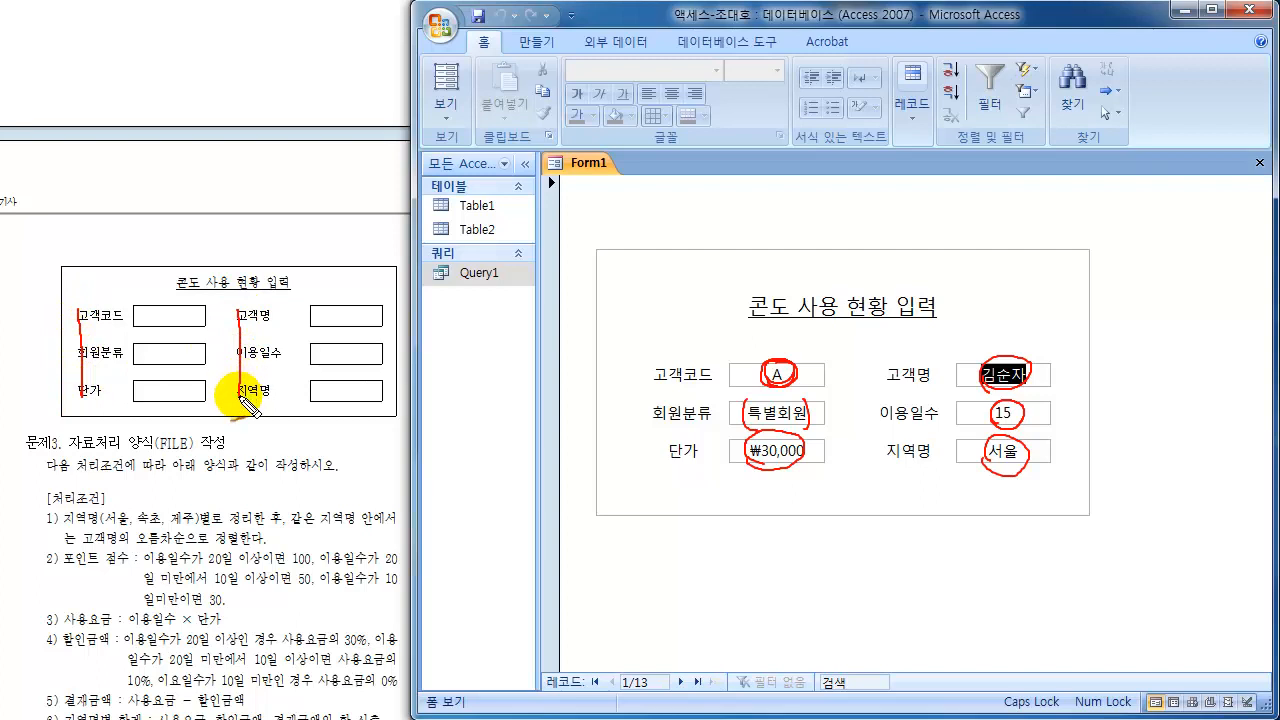
mouse_move(657, 365)
left_mouse_down()
mouse_move(658, 452)
mouse_move(694, 462)
mouse_move(657, 460)
left_mouse_up()
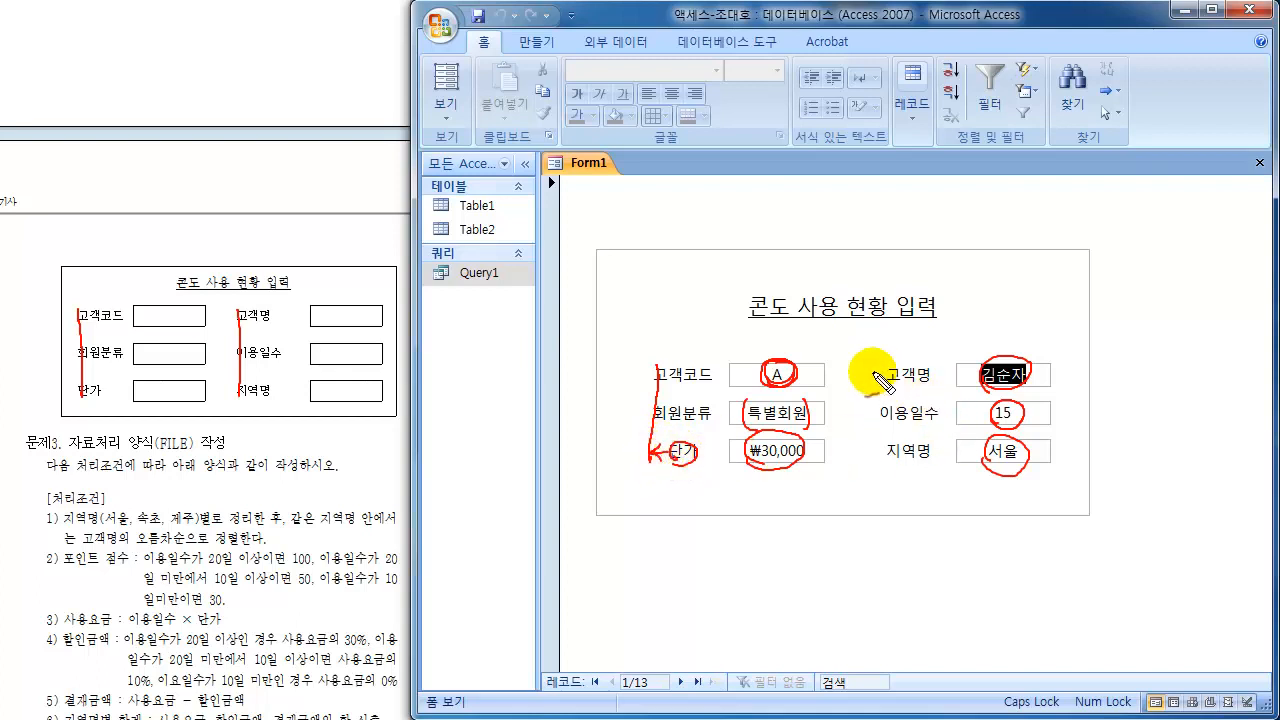
left_click_drag(878, 363, 878, 460)
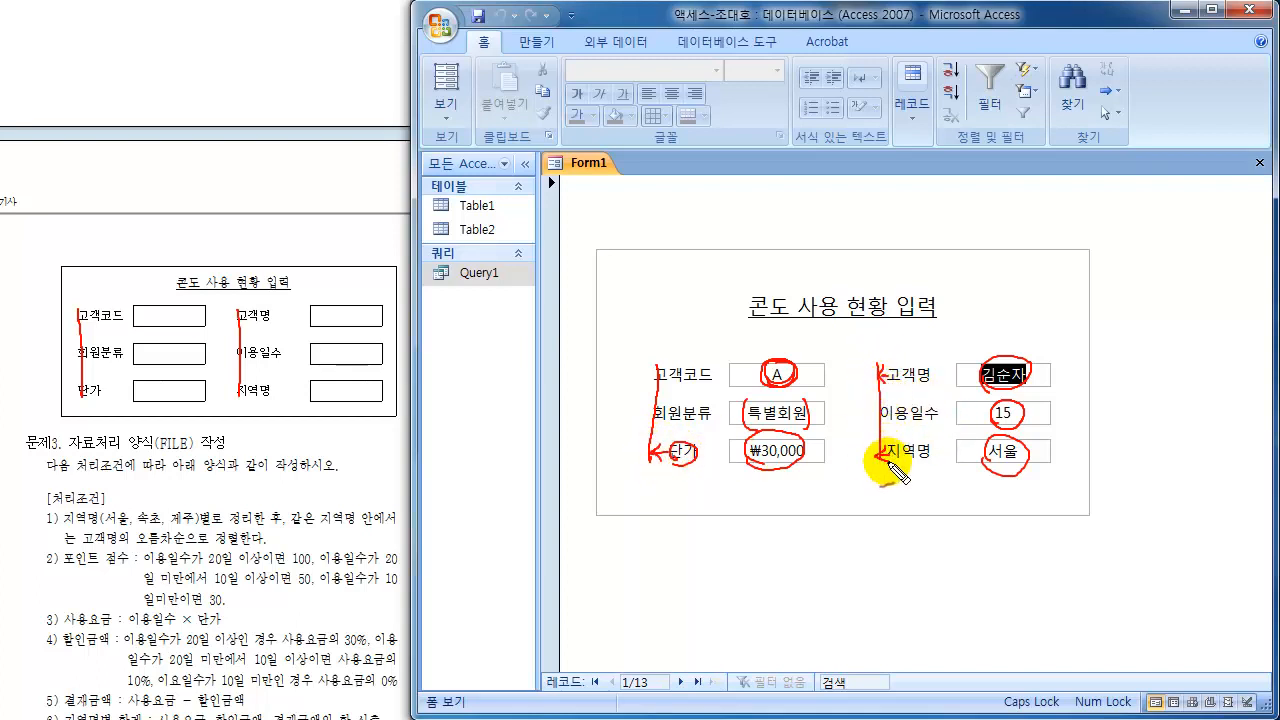
mouse_move(893, 470)
left_mouse_down()
mouse_move(910, 495)
mouse_move(880, 350)
mouse_move(870, 465)
left_mouse_up()
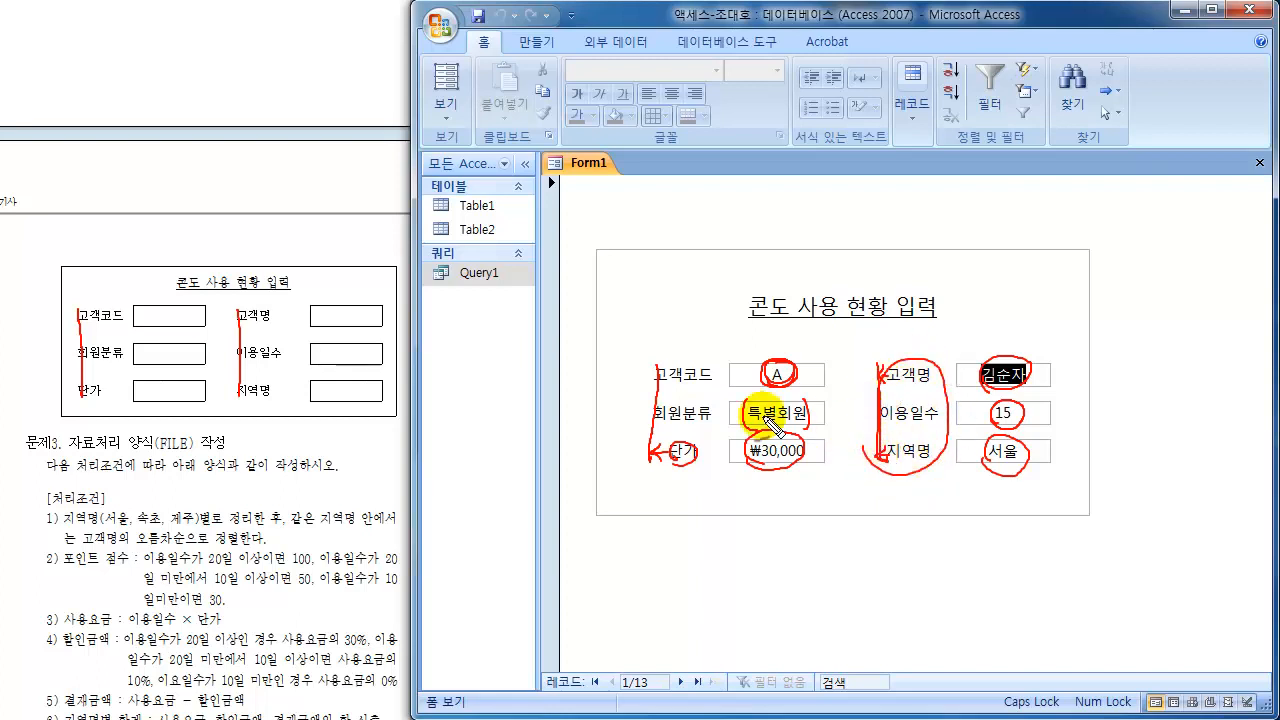
mouse_move(688, 480)
left_mouse_down()
mouse_move(645, 365)
mouse_move(670, 463)
mouse_move(680, 420)
left_mouse_up()
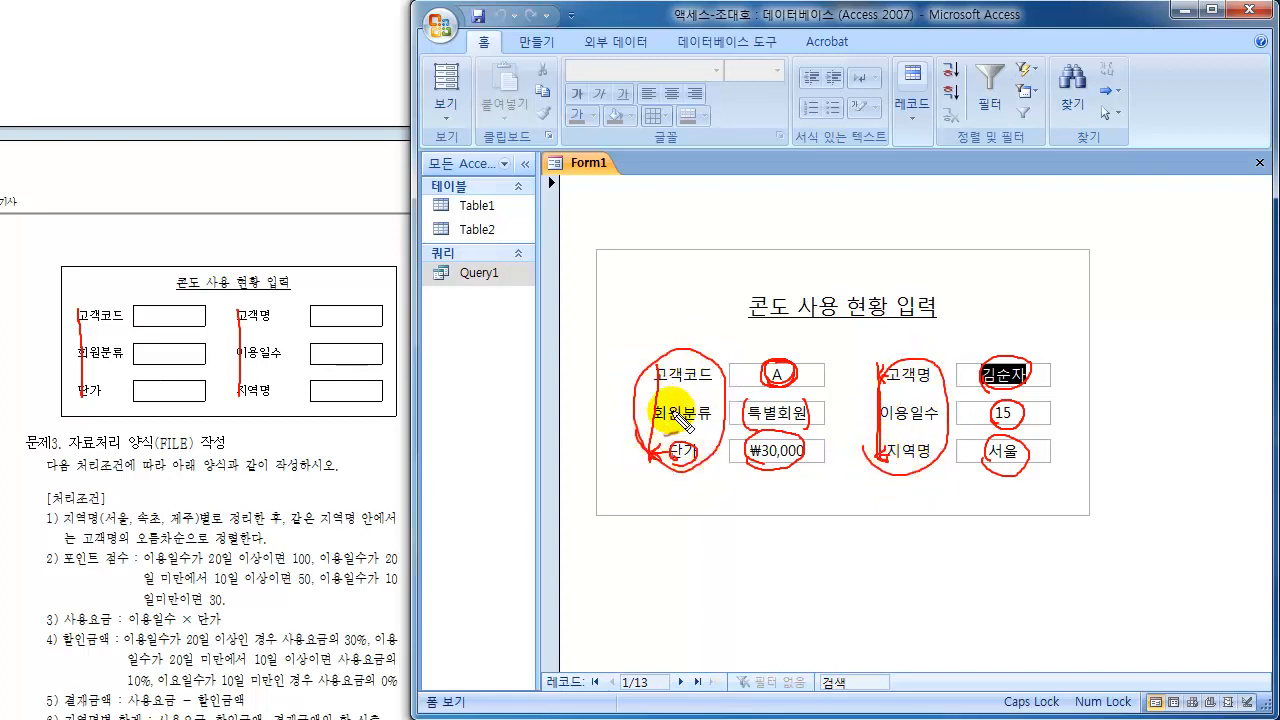
key("Escape")
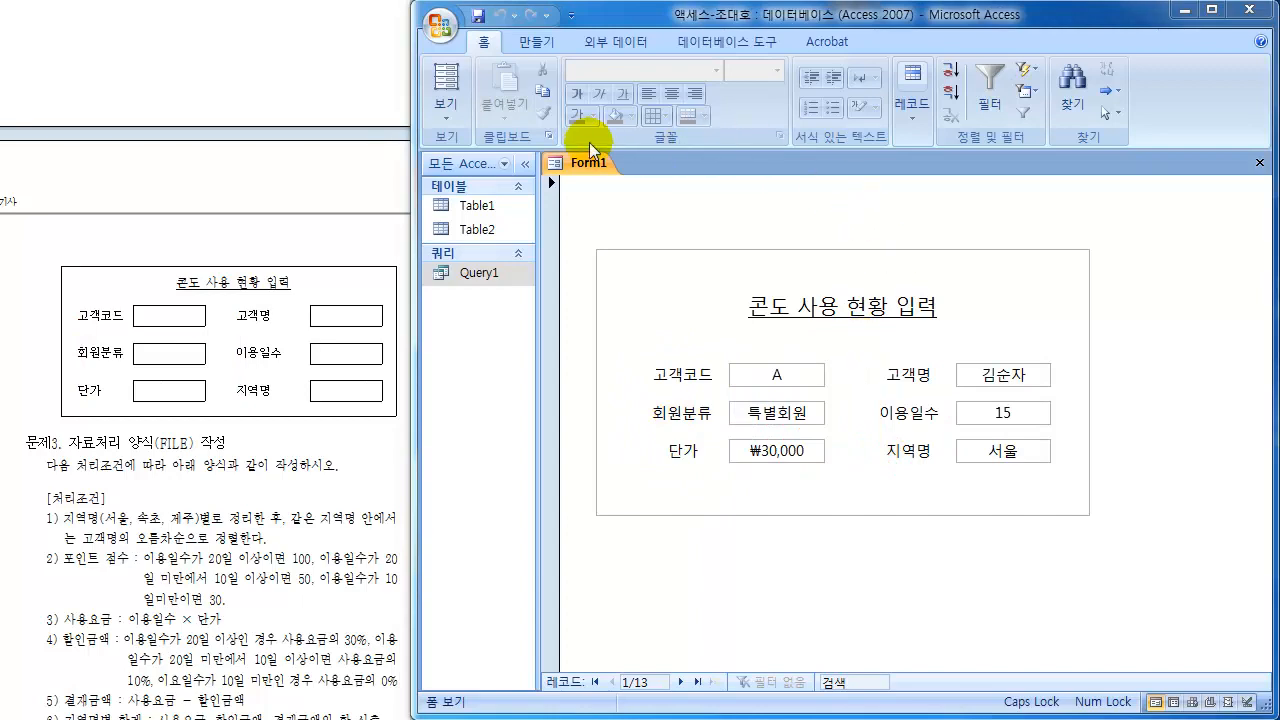
- Return the form to Design view and left-align the text of the 고객코드, 회원분류 and 단가 labels
left_click(444, 118)
left_click(444, 118)
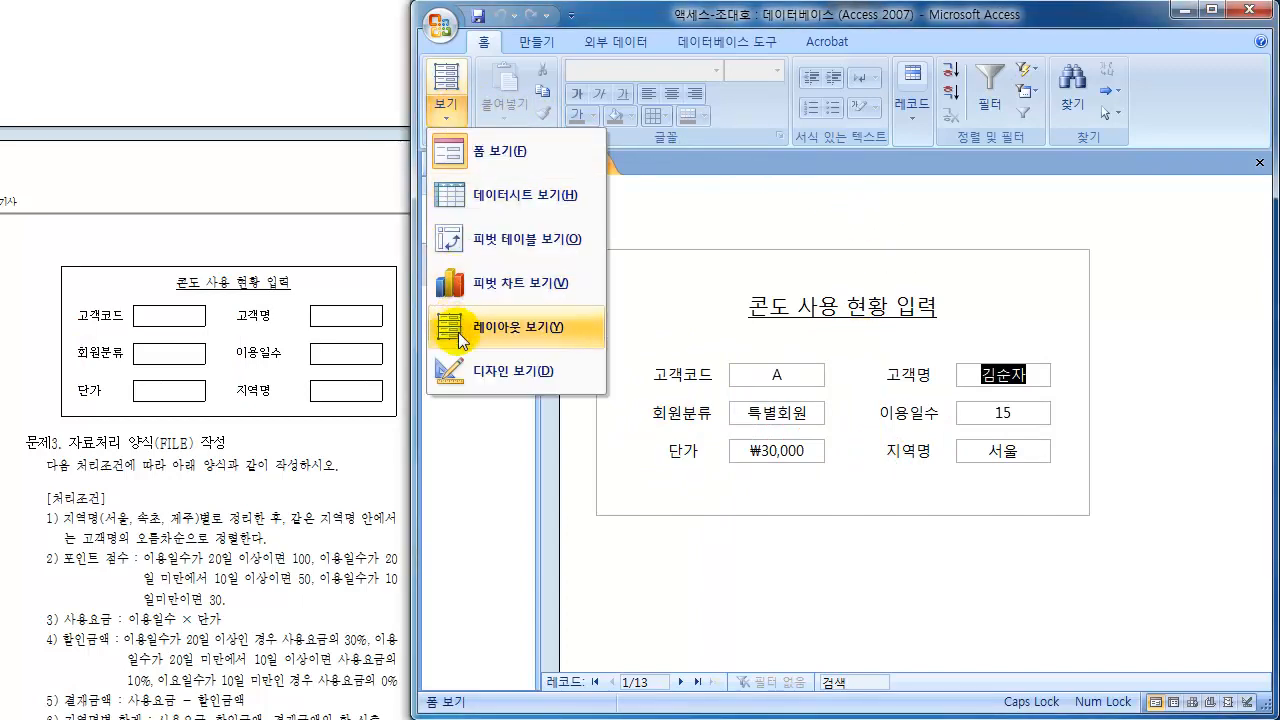
left_click(474, 376)
left_click_drag(655, 385, 704, 517)
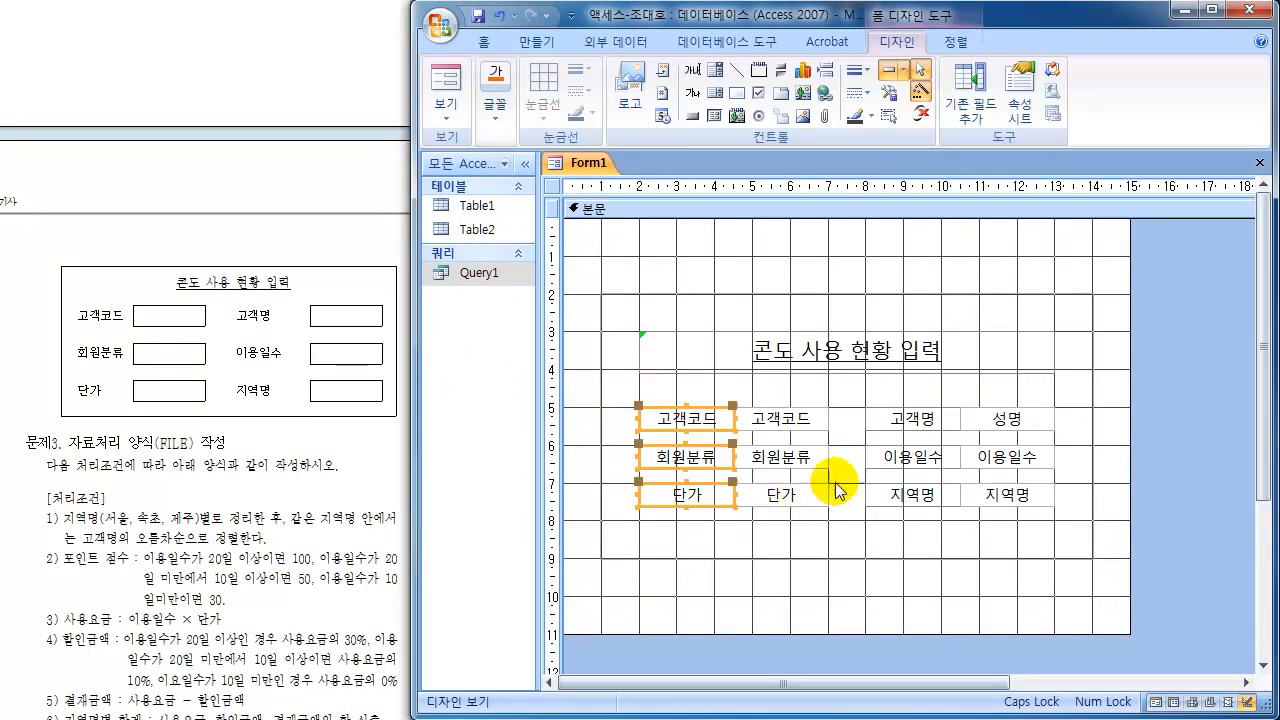
left_click_drag(880, 380, 918, 530)
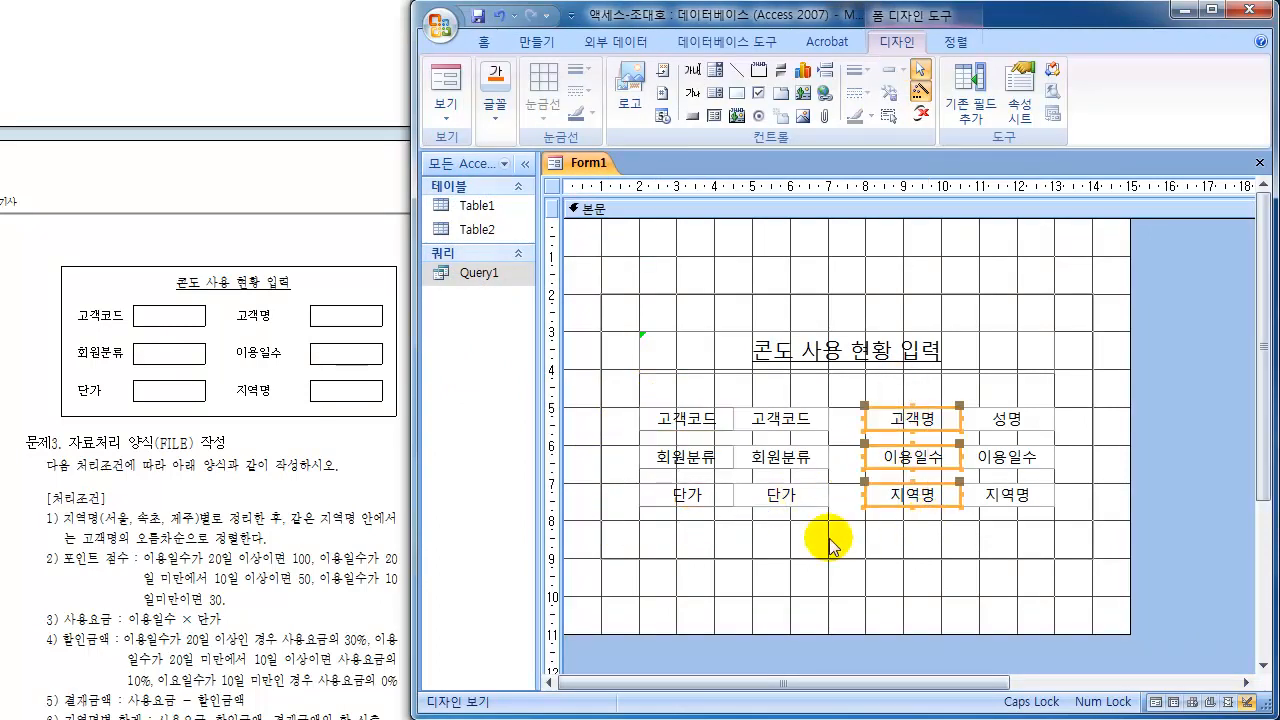
left_click_drag(670, 383, 687, 511)
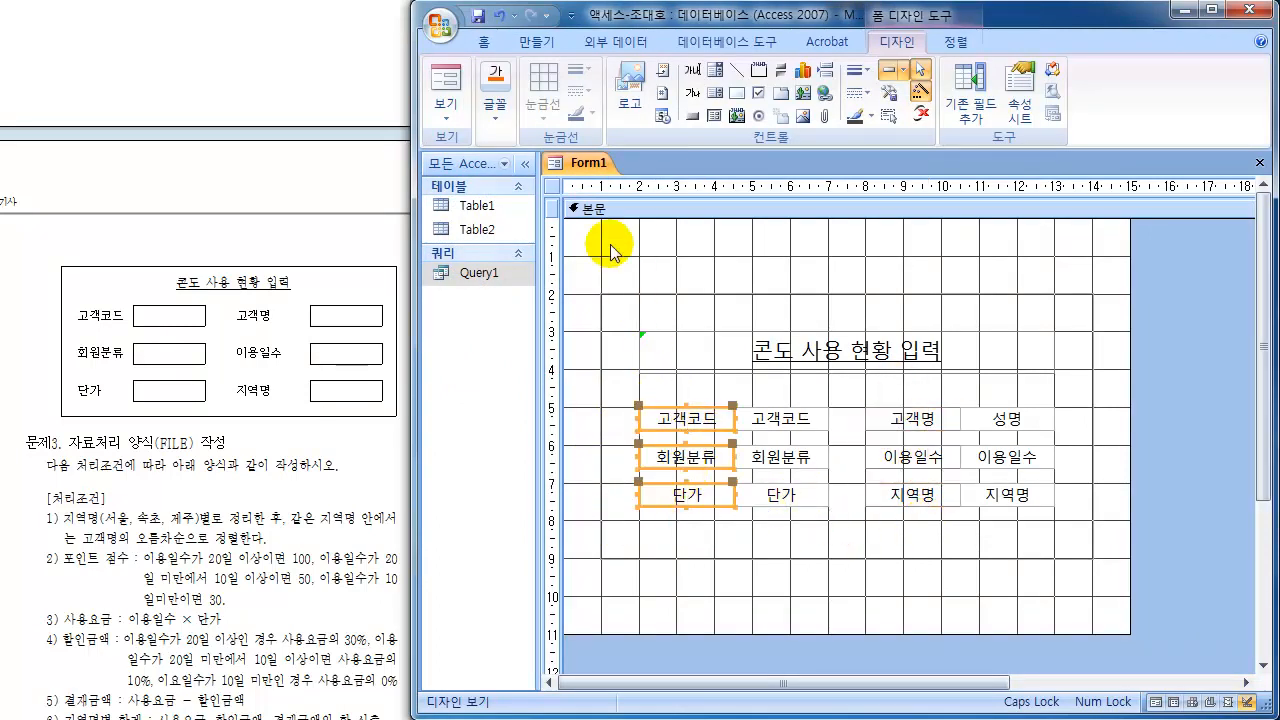
left_click(484, 40)
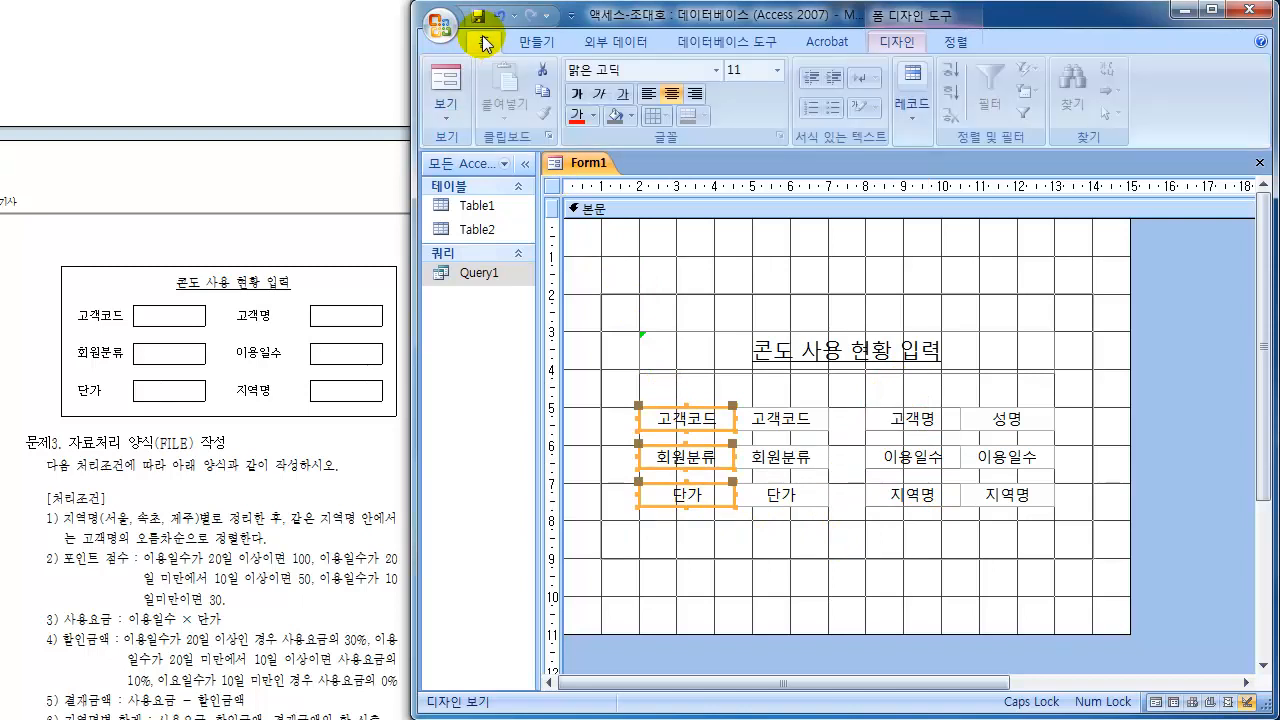
left_click(649, 94)
- Left-align the text of the 고객명, 이용일수 and 지역명 labels and show the form in Form view
left_click_drag(874, 372, 939, 514)
left_click(649, 94)
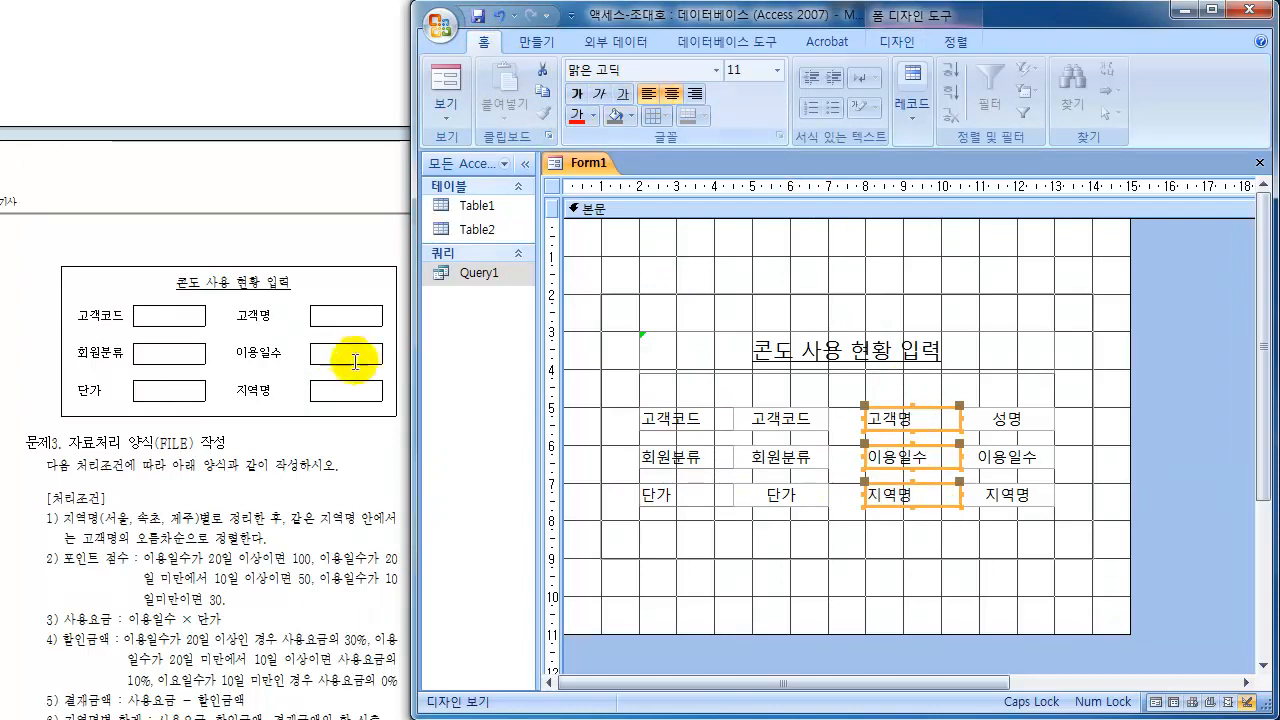
left_click(686, 263)
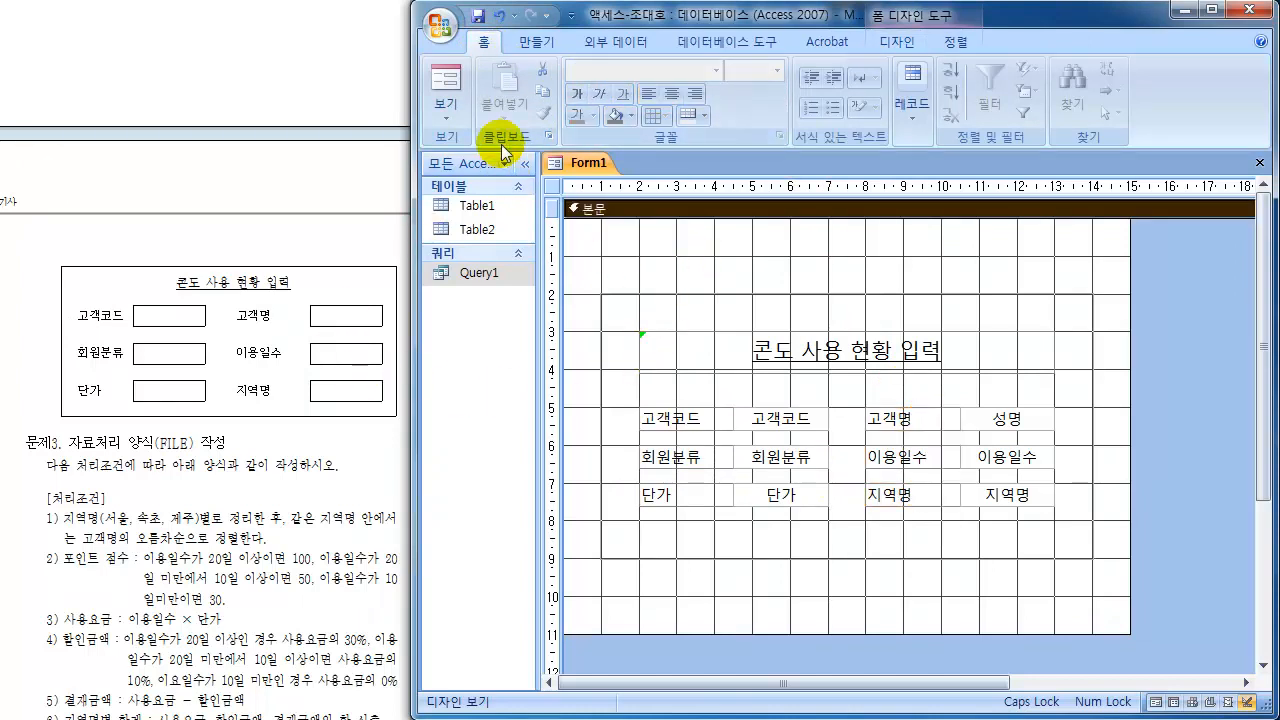
left_click(447, 80)
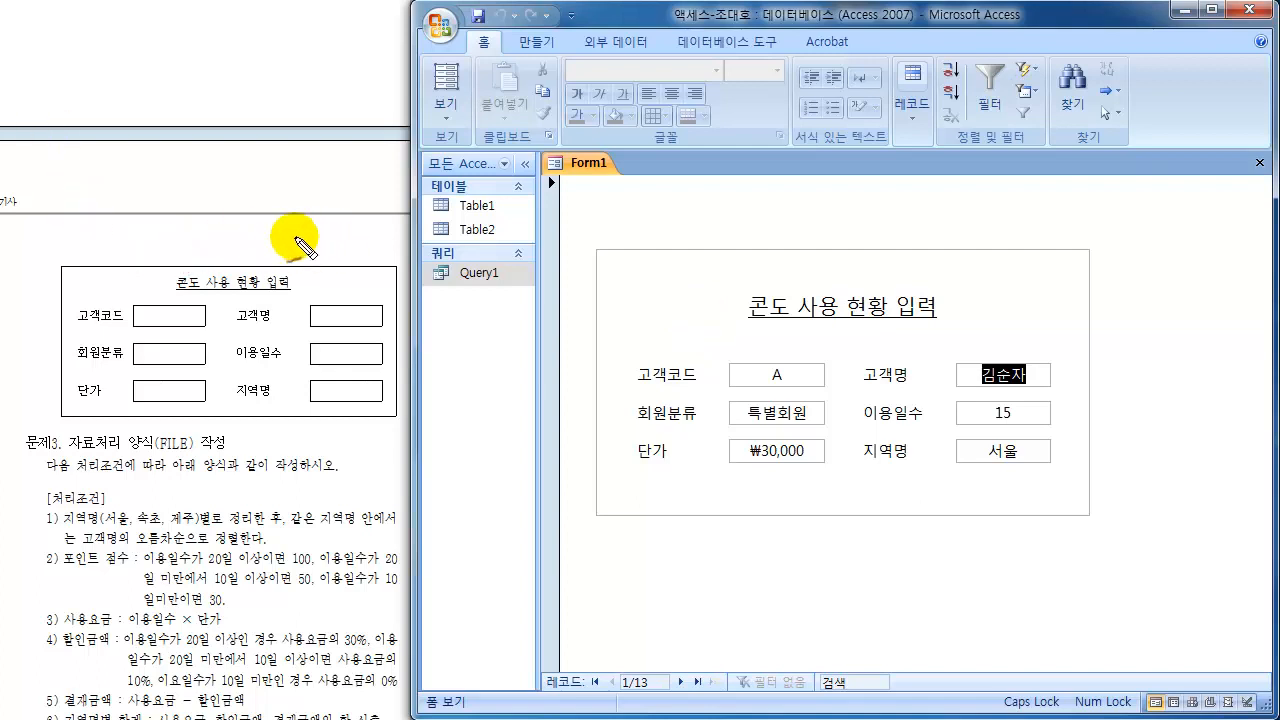
left_click_drag(275, 240, 314, 243)
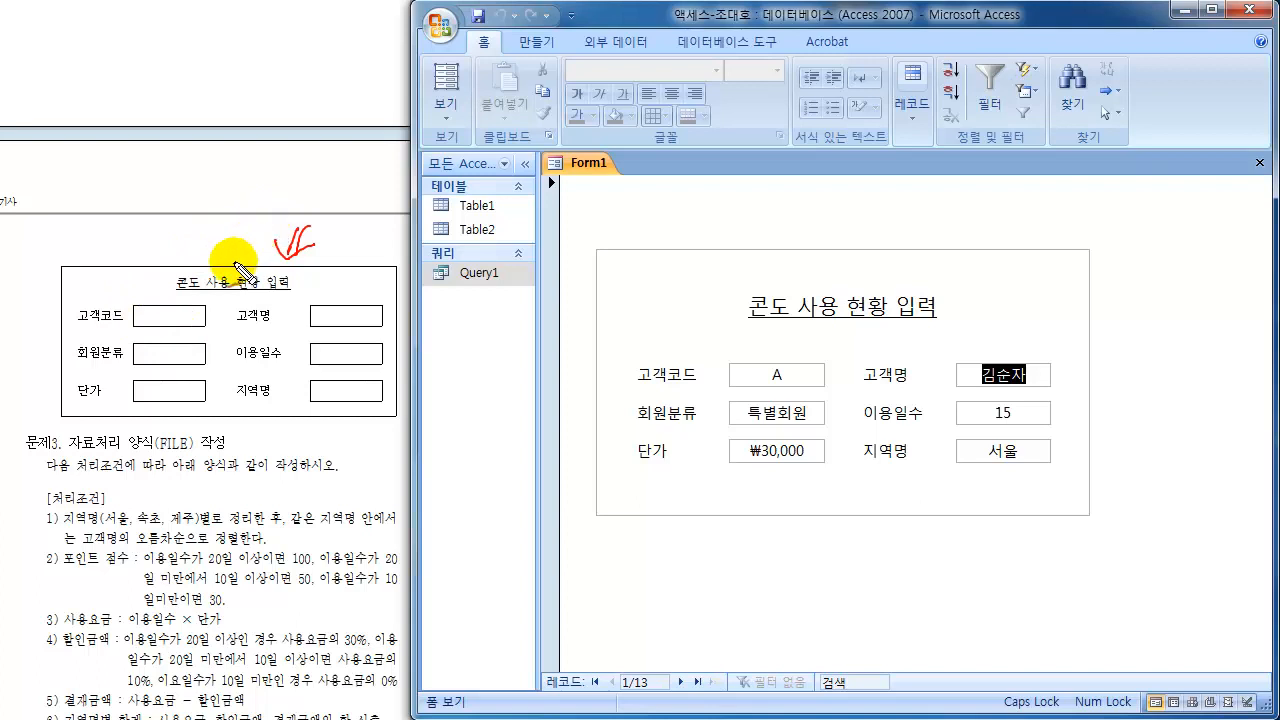
left_click_drag(170, 292, 198, 286)
left_click_drag(74, 264, 90, 396)
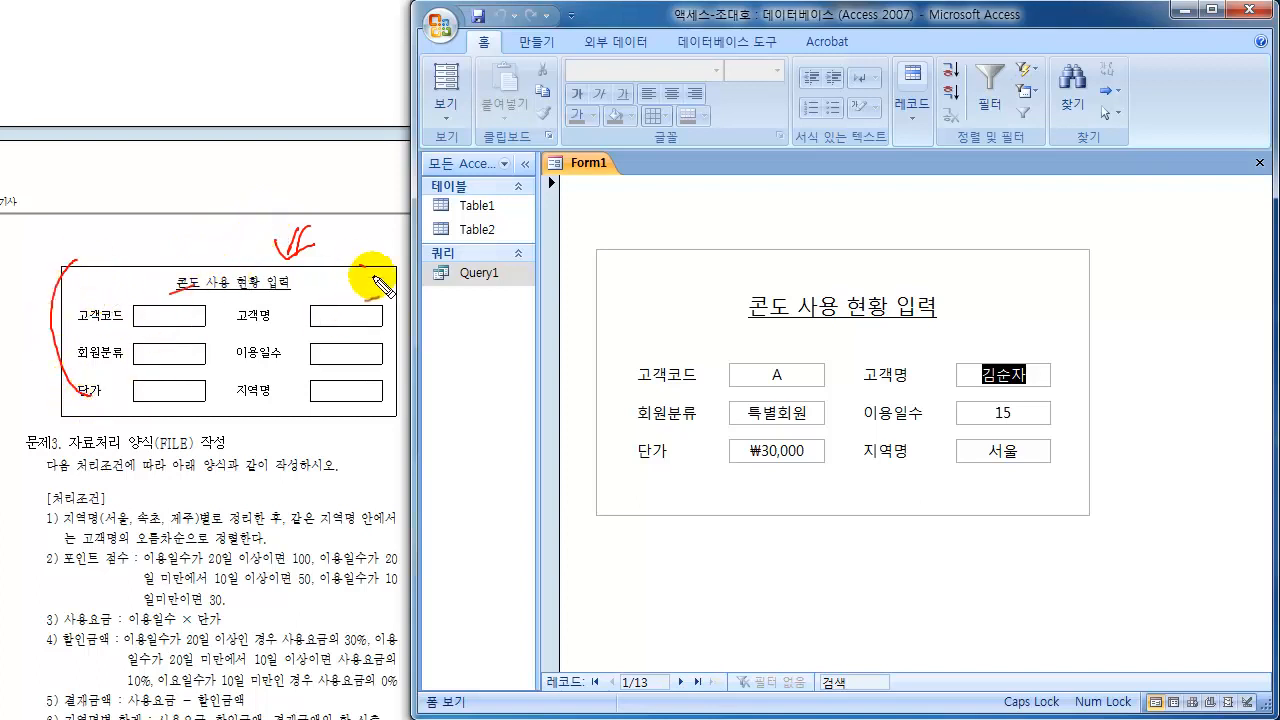
left_click_drag(362, 268, 370, 410)
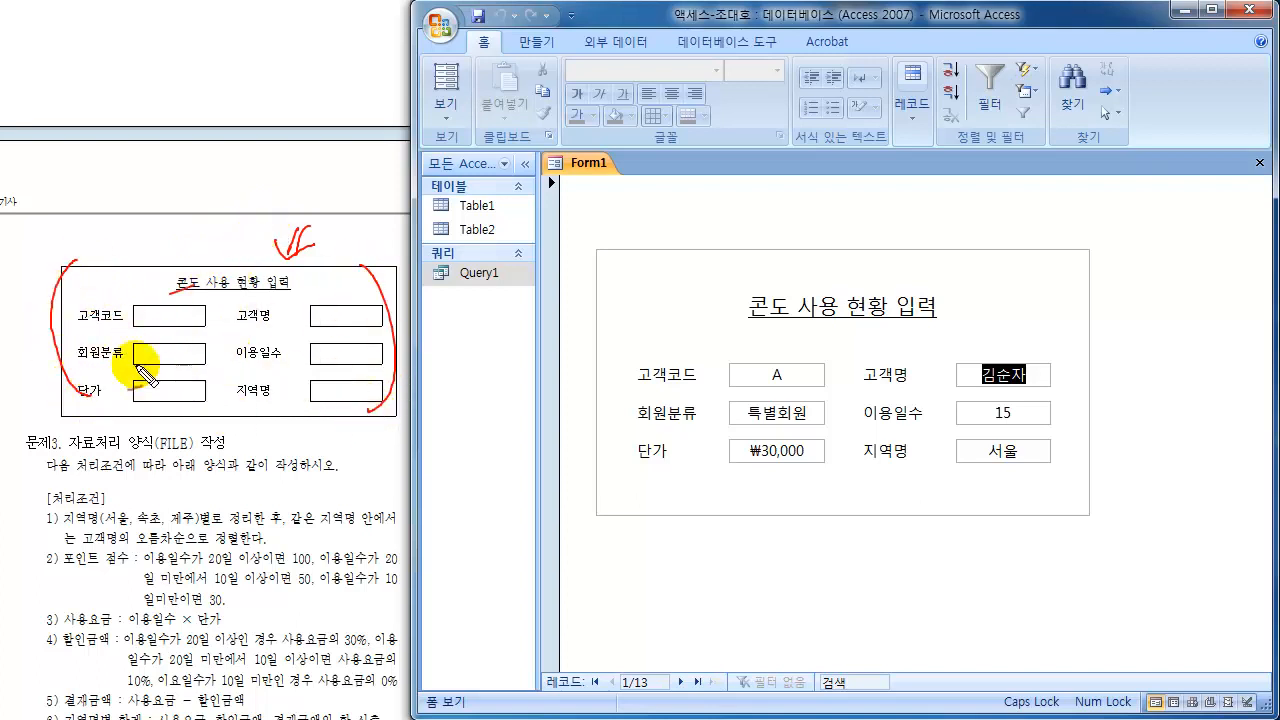
mouse_move(190, 232)
left_mouse_down()
mouse_move(196, 268)
mouse_move(214, 250)
left_mouse_up()
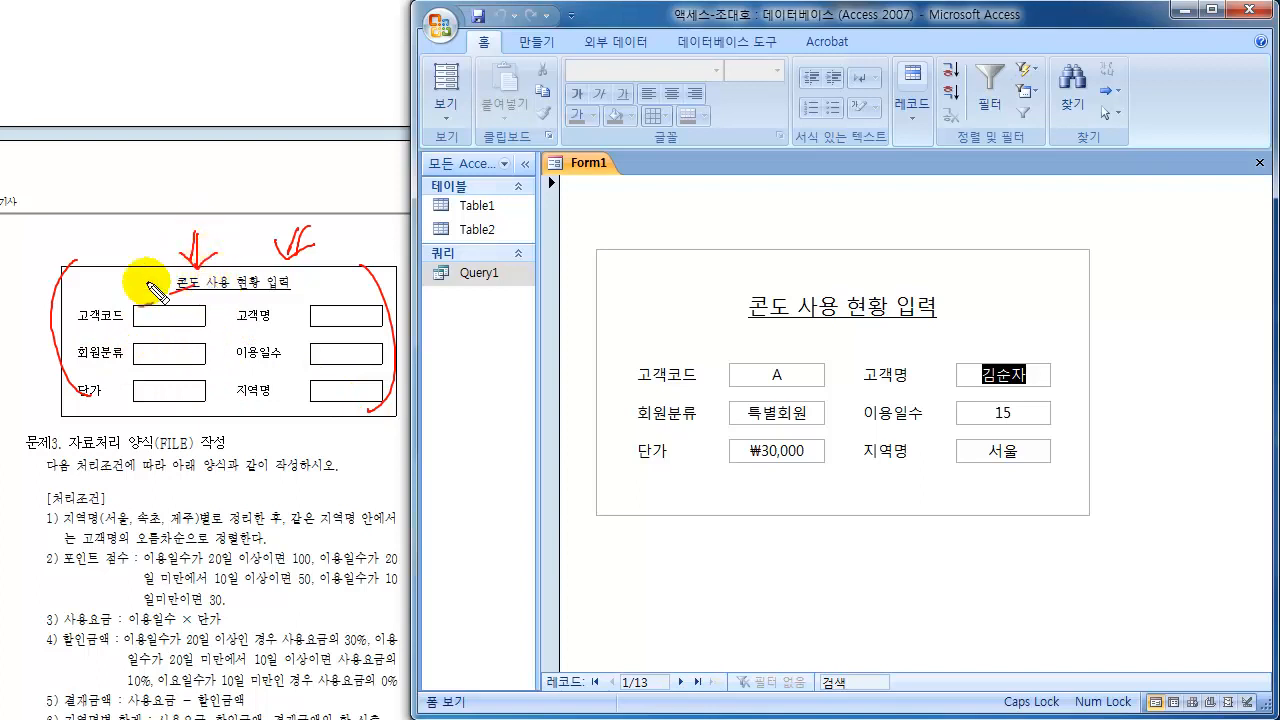
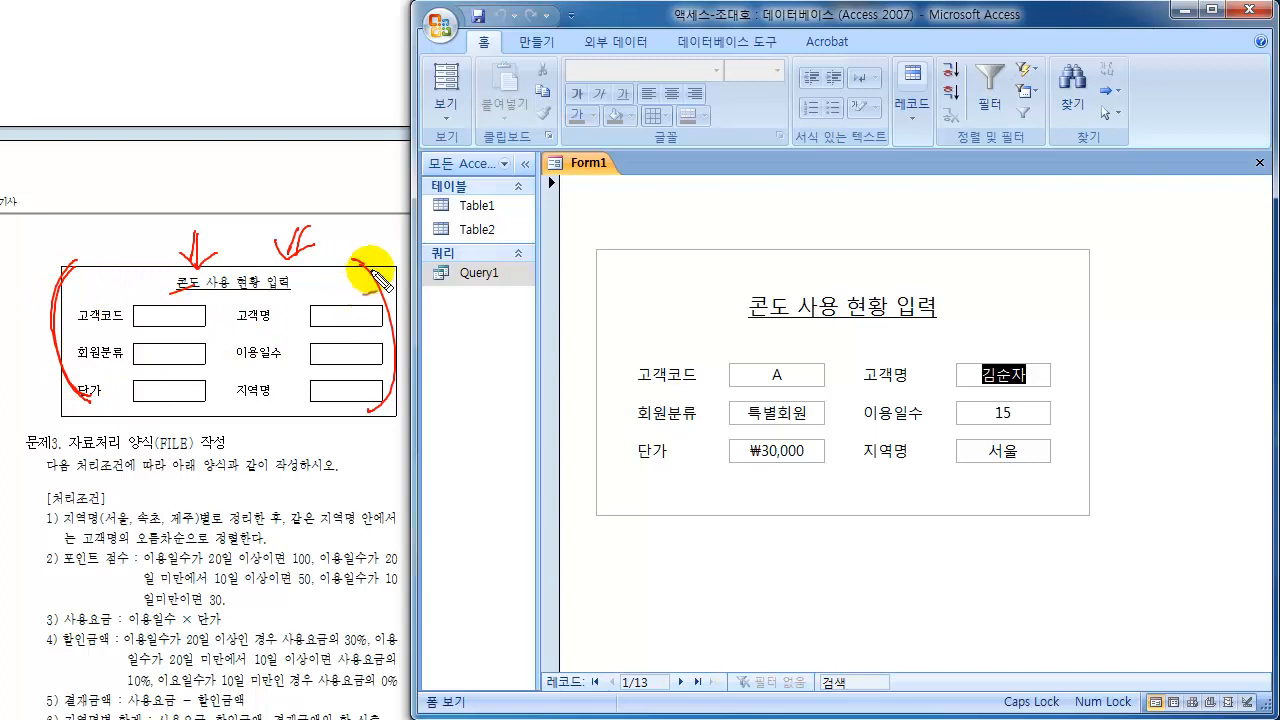
left_click_drag(372, 271, 380, 400)
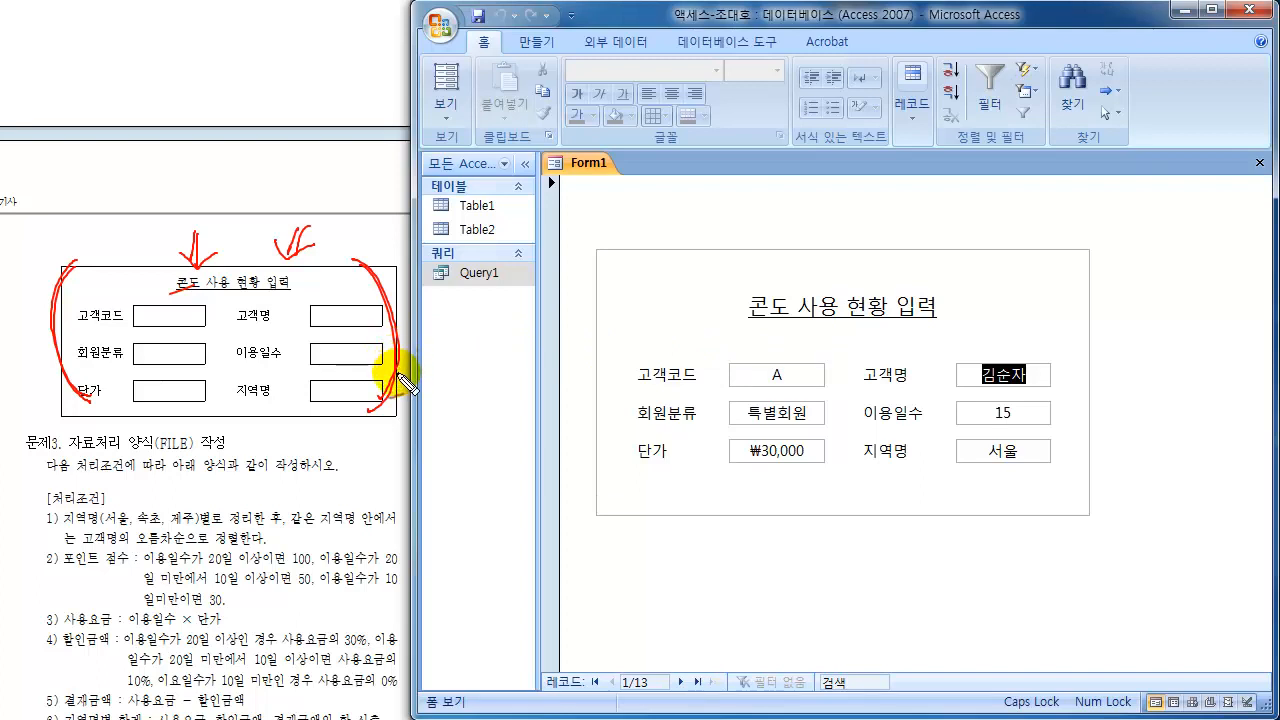
key("Escape")
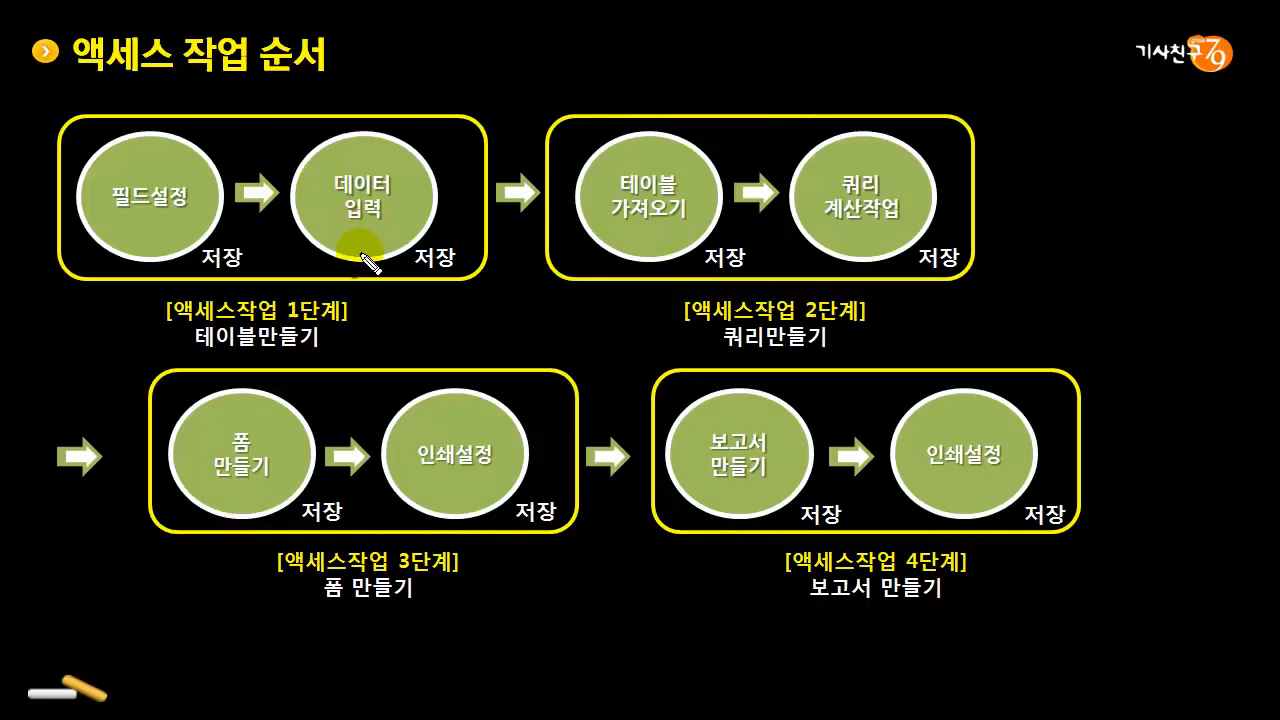
mouse_move(249, 422)
left_mouse_down()
mouse_move(203, 456)
mouse_move(300, 468)
mouse_move(215, 488)
mouse_move(262, 412)
mouse_move(246, 494)
left_mouse_up()
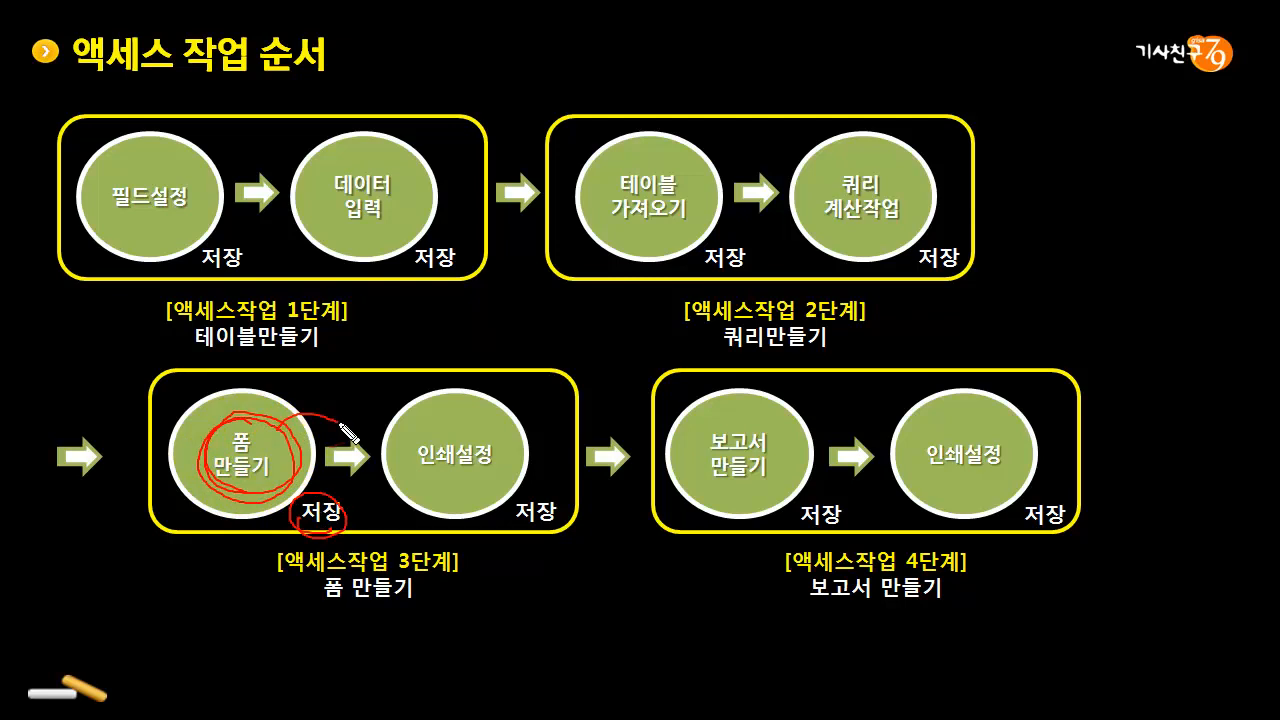
mouse_move(341, 425)
left_mouse_down()
mouse_move(495, 457)
mouse_move(437, 488)
mouse_move(445, 398)
mouse_move(503, 472)
left_mouse_up()
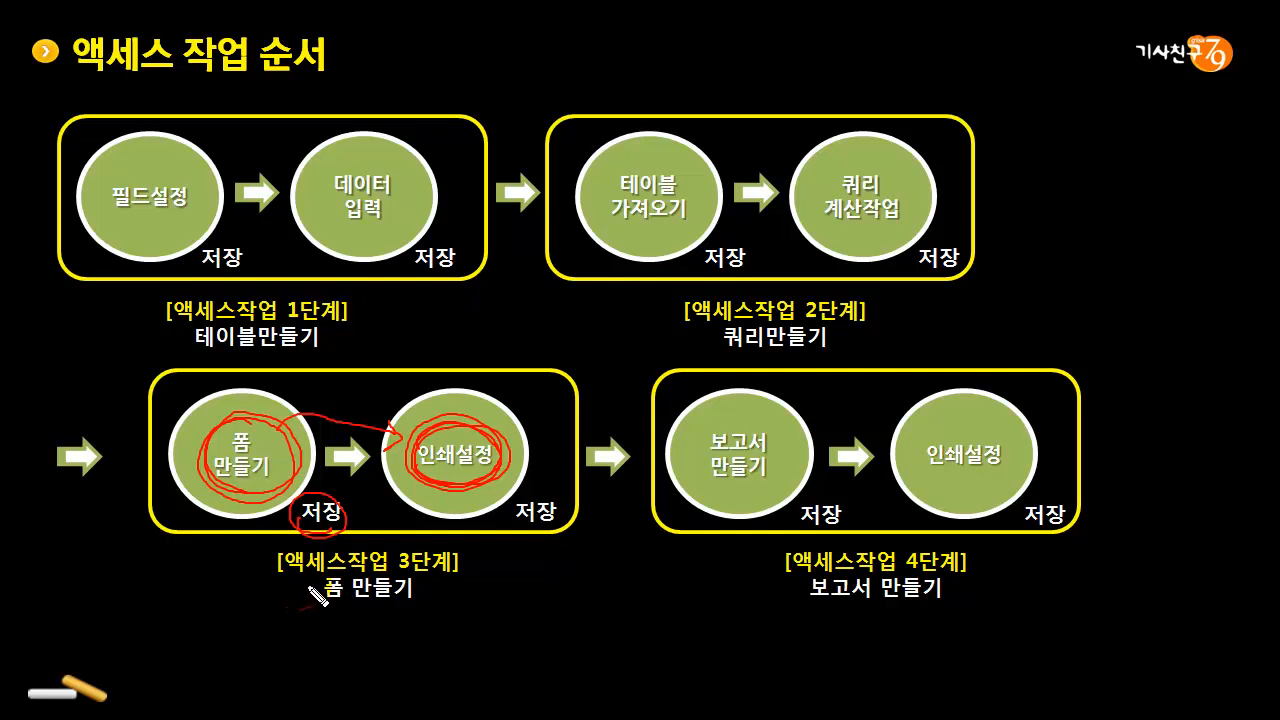
mouse_move(428, 458)
left_mouse_down()
mouse_move(500, 450)
mouse_move(522, 532)
left_mouse_up()
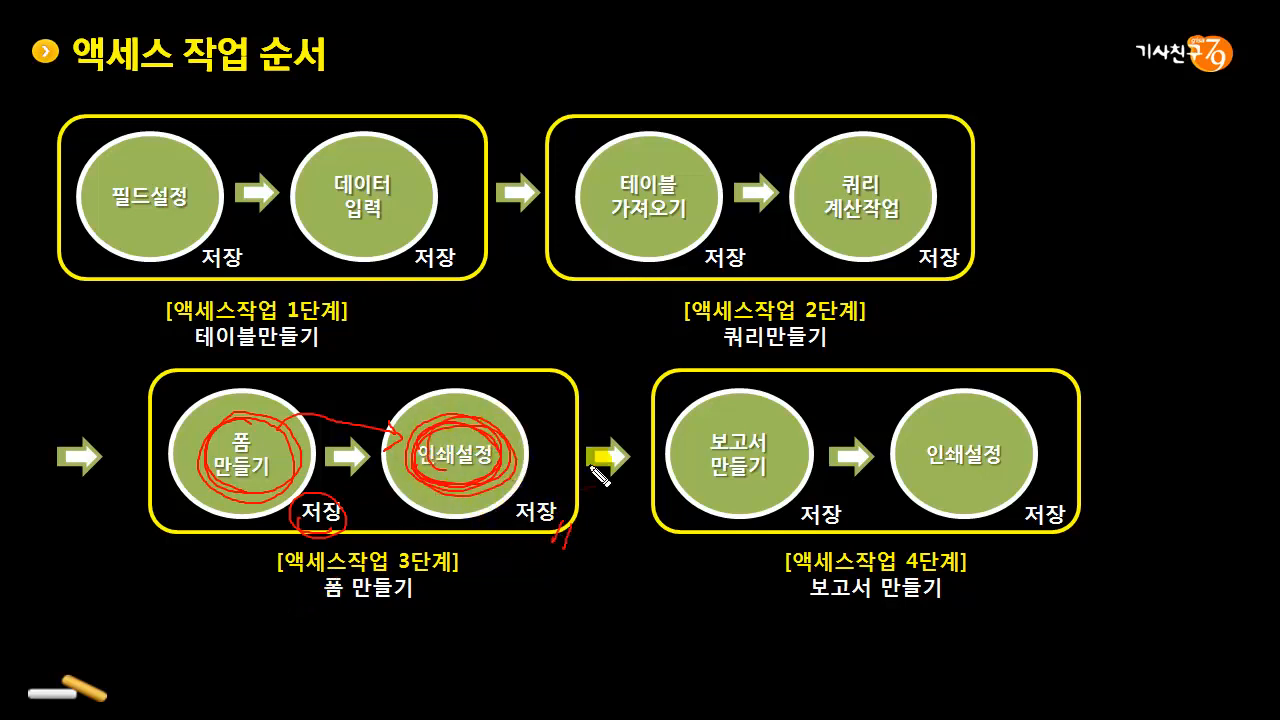
key("e")
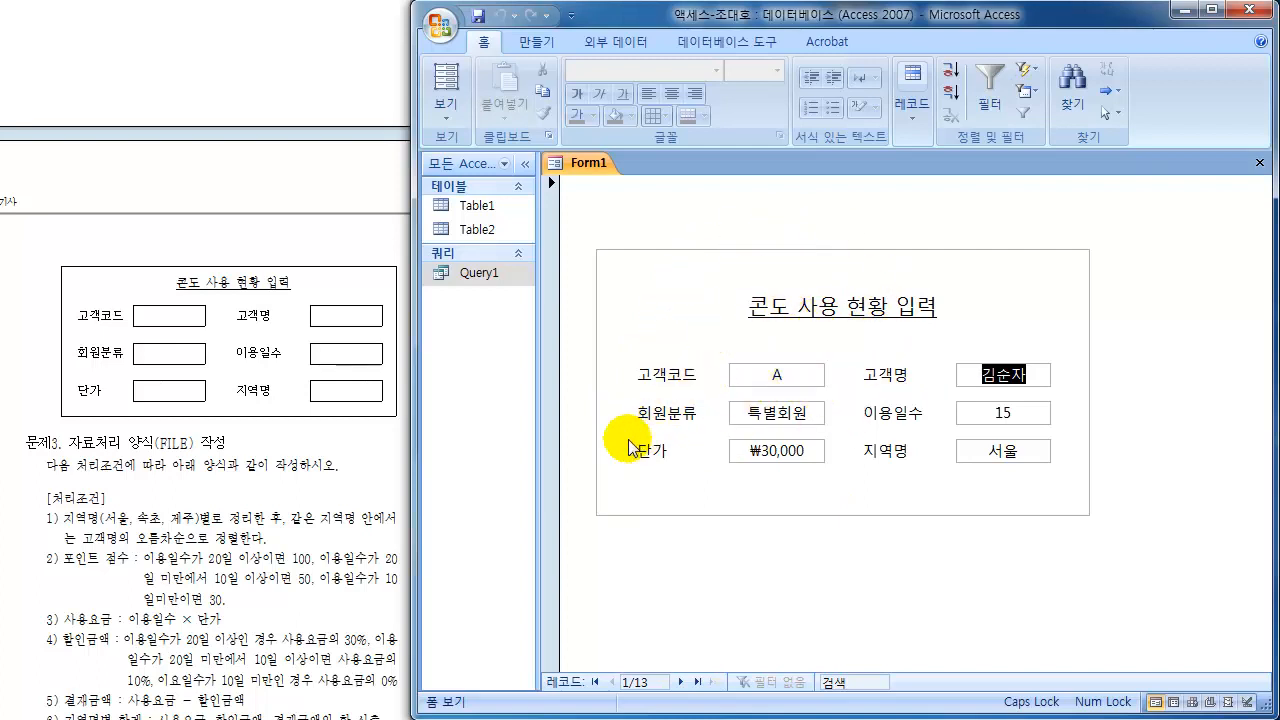
- Close the form and save its design changes under the name Form1
left_click(580, 170)
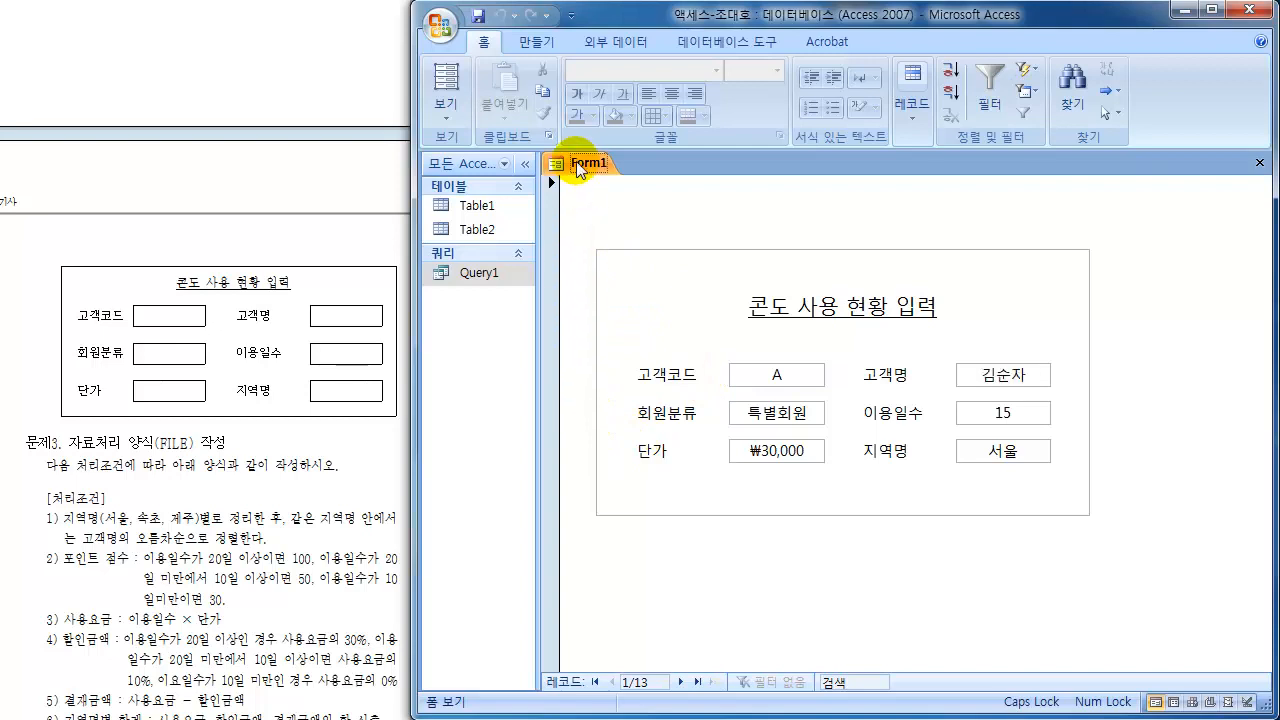
left_click(1259, 163)
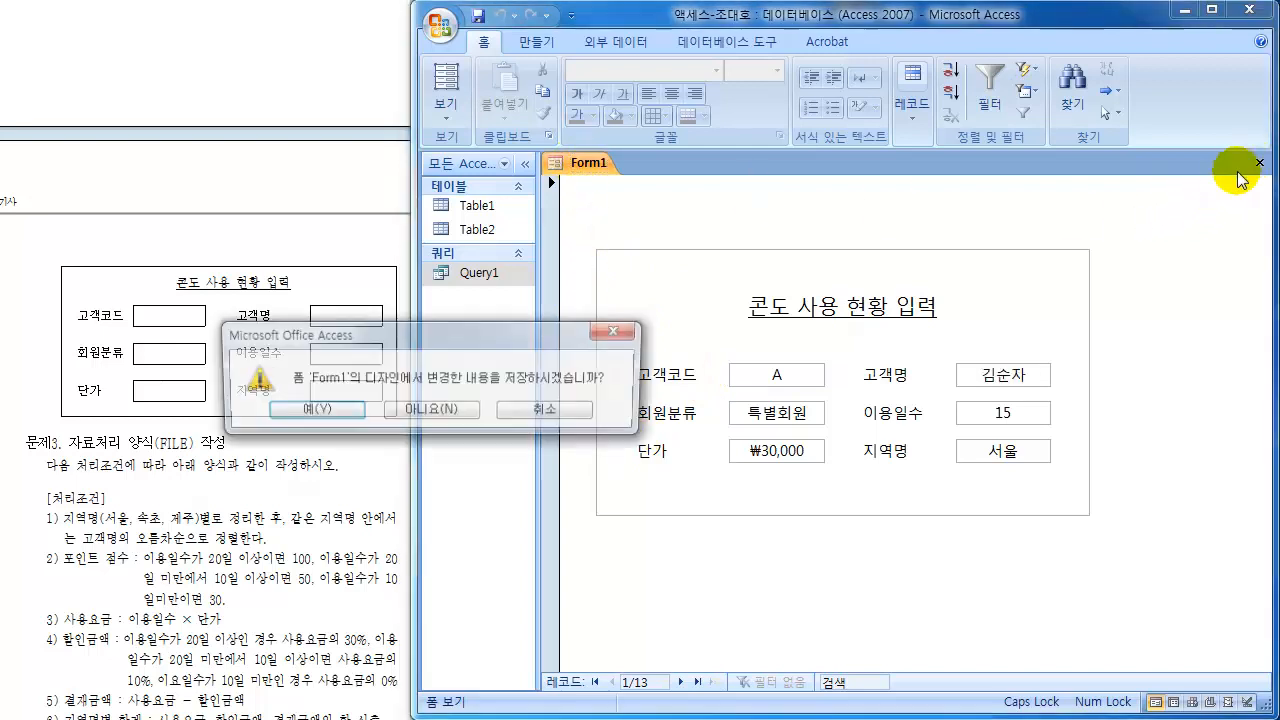
left_click_drag(540, 334, 866, 275)
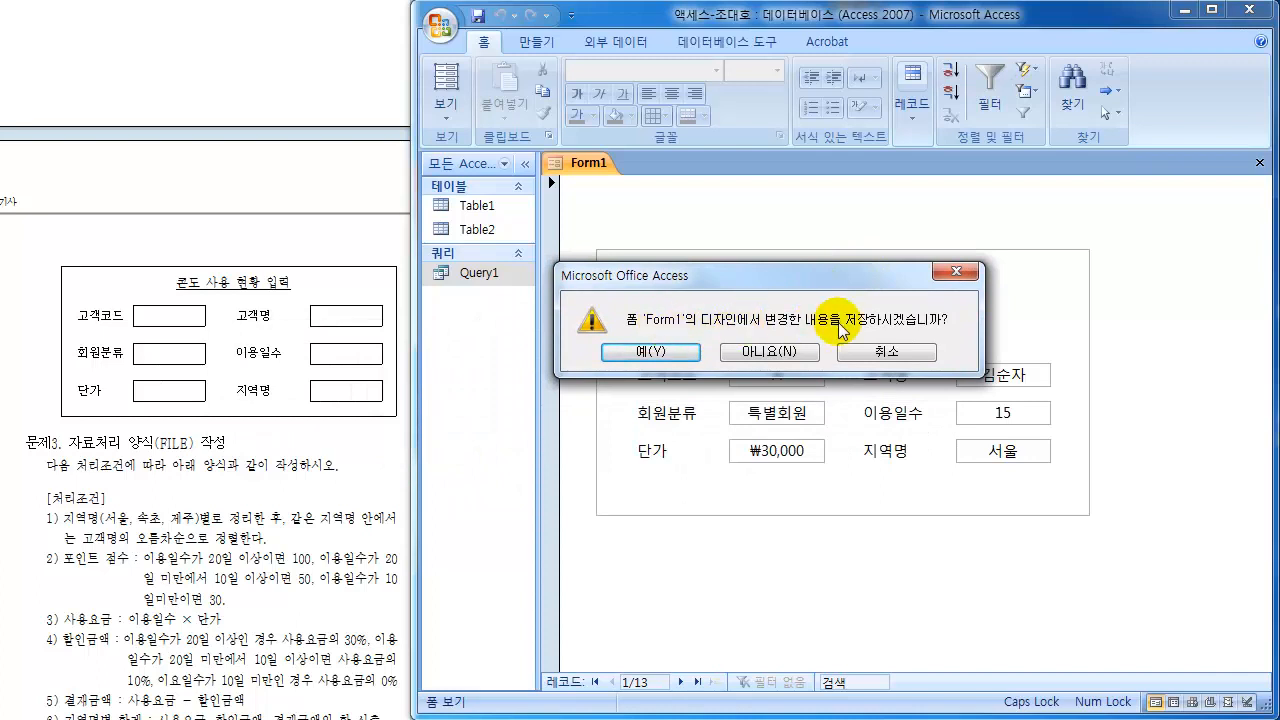
left_click(662, 354)
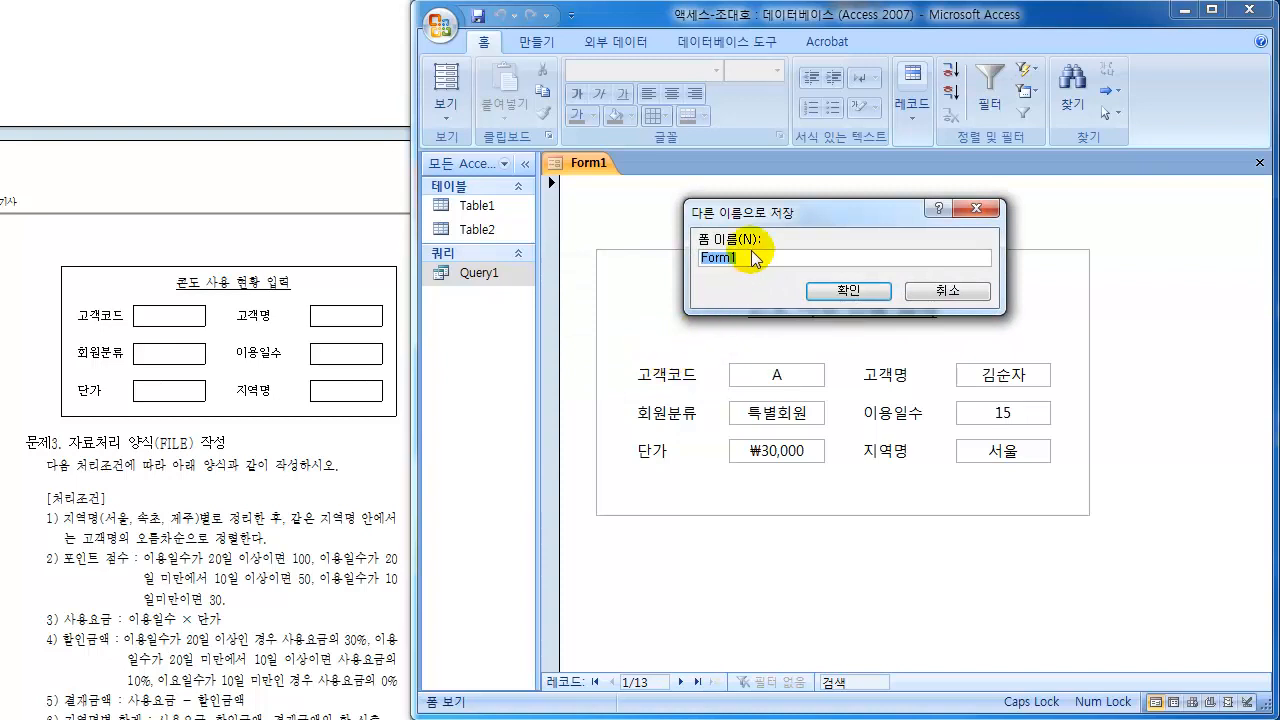
left_click_drag(745, 225, 679, 227)
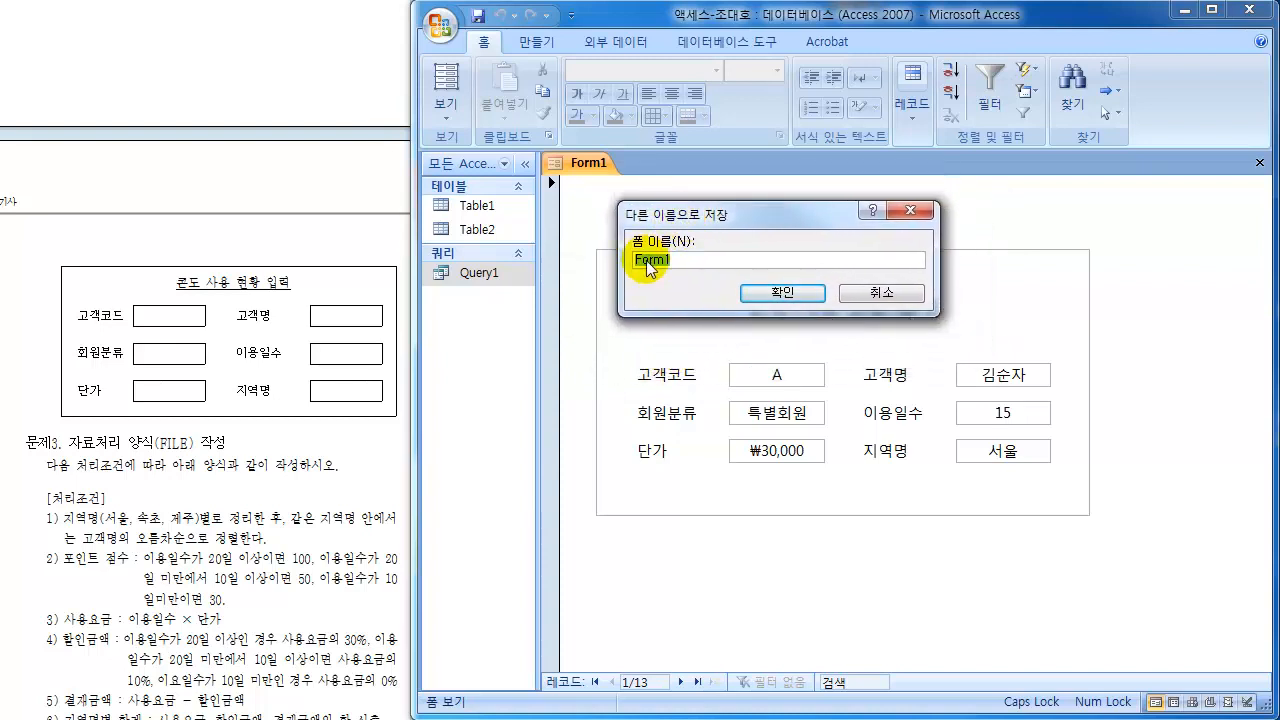
left_click(762, 292)
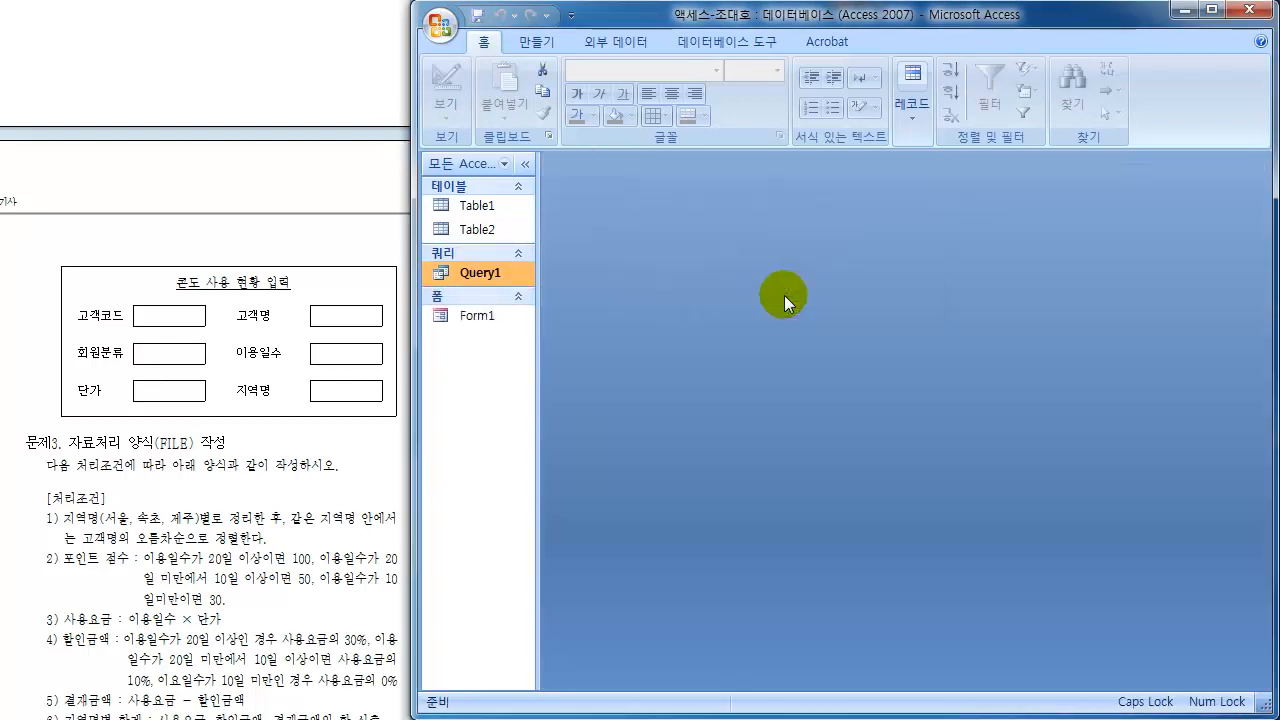
- Reopen the saved Form1 to check its layout and close it again
left_click(505, 315)
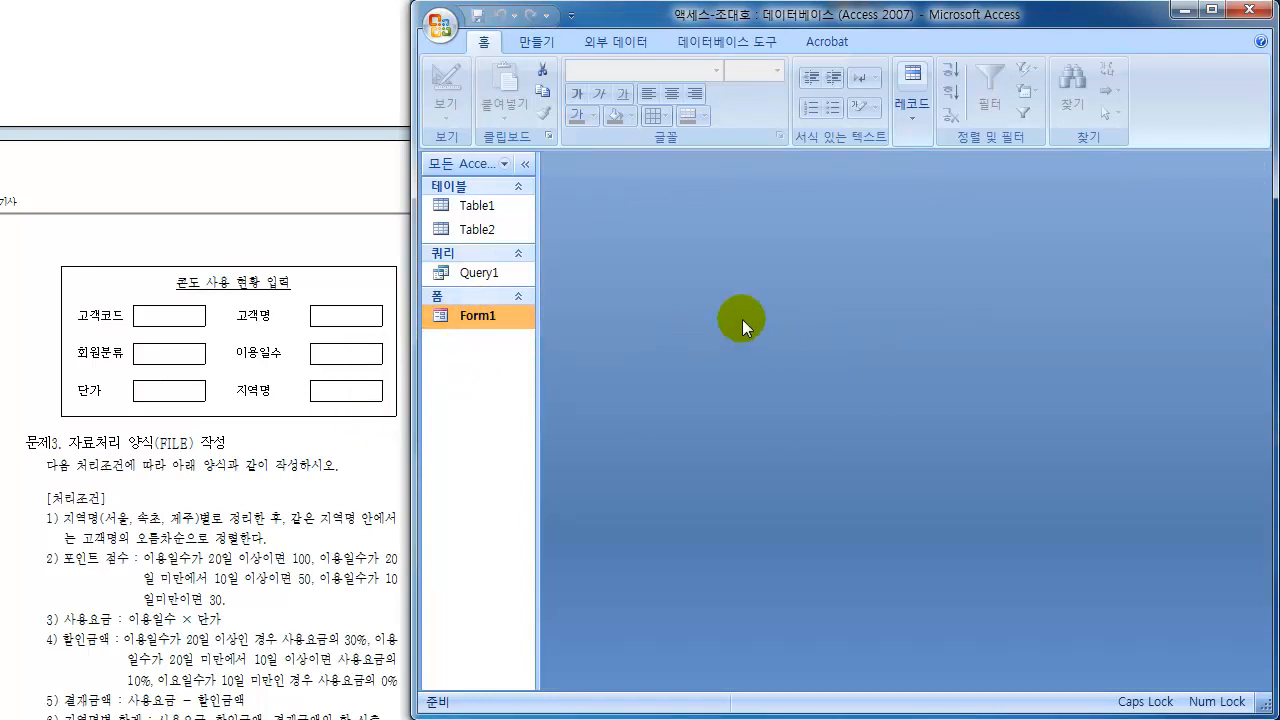
double_click(502, 316)
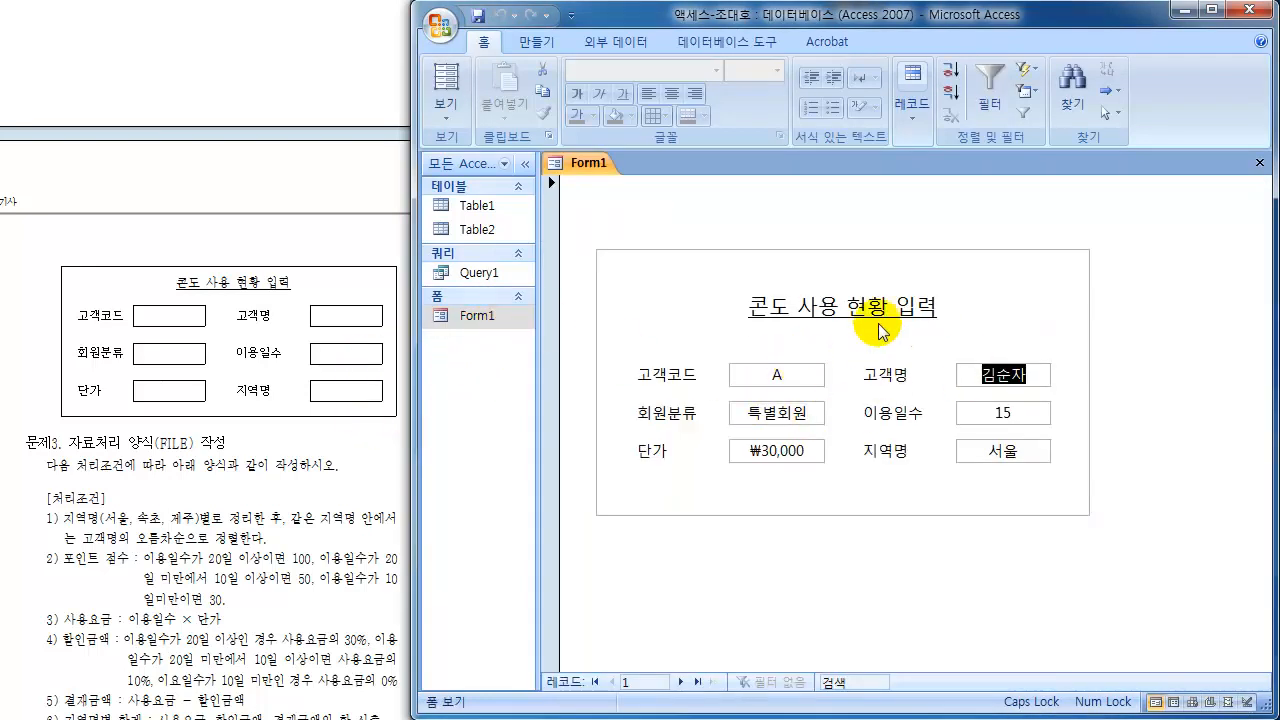
left_click(1256, 160)
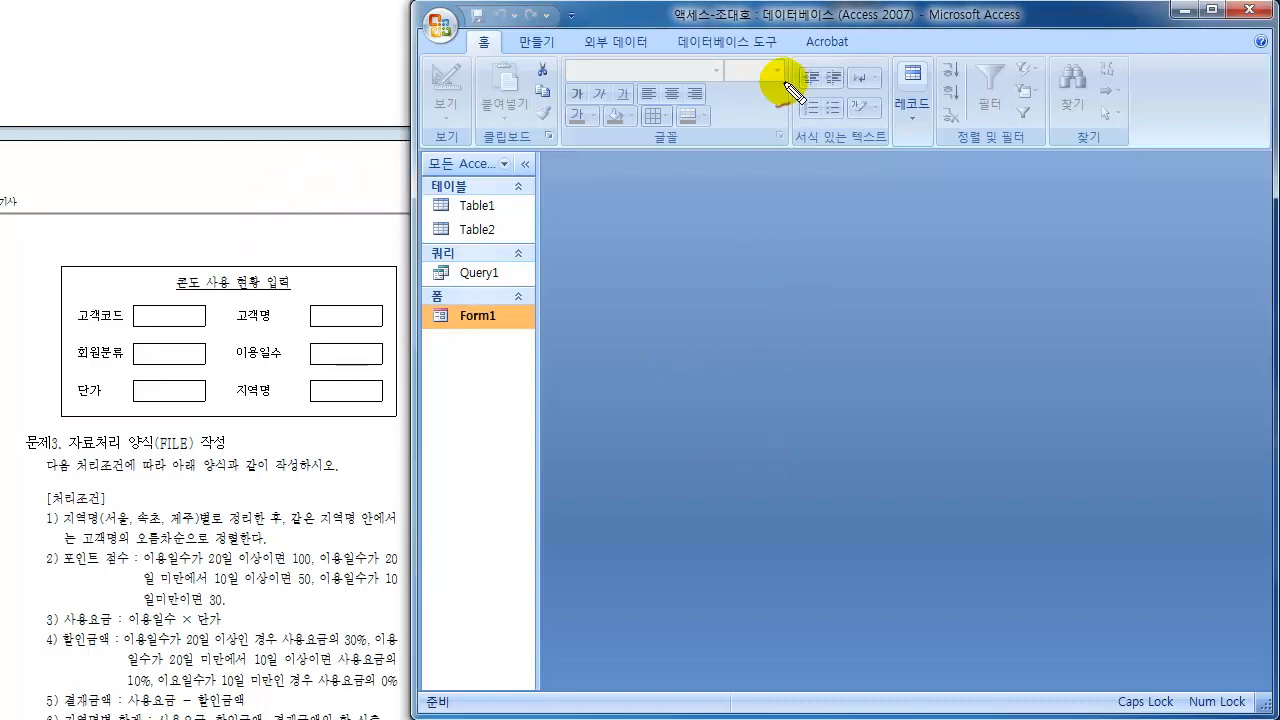
mouse_move(688, 31)
left_mouse_down()
mouse_move(751, 23)
mouse_move(703, 10)
mouse_move(669, 35)
left_mouse_up()
mouse_move(501, 193)
left_mouse_down()
mouse_move(517, 190)
mouse_move(522, 264)
left_mouse_up()
left_click_drag(506, 312, 526, 306)
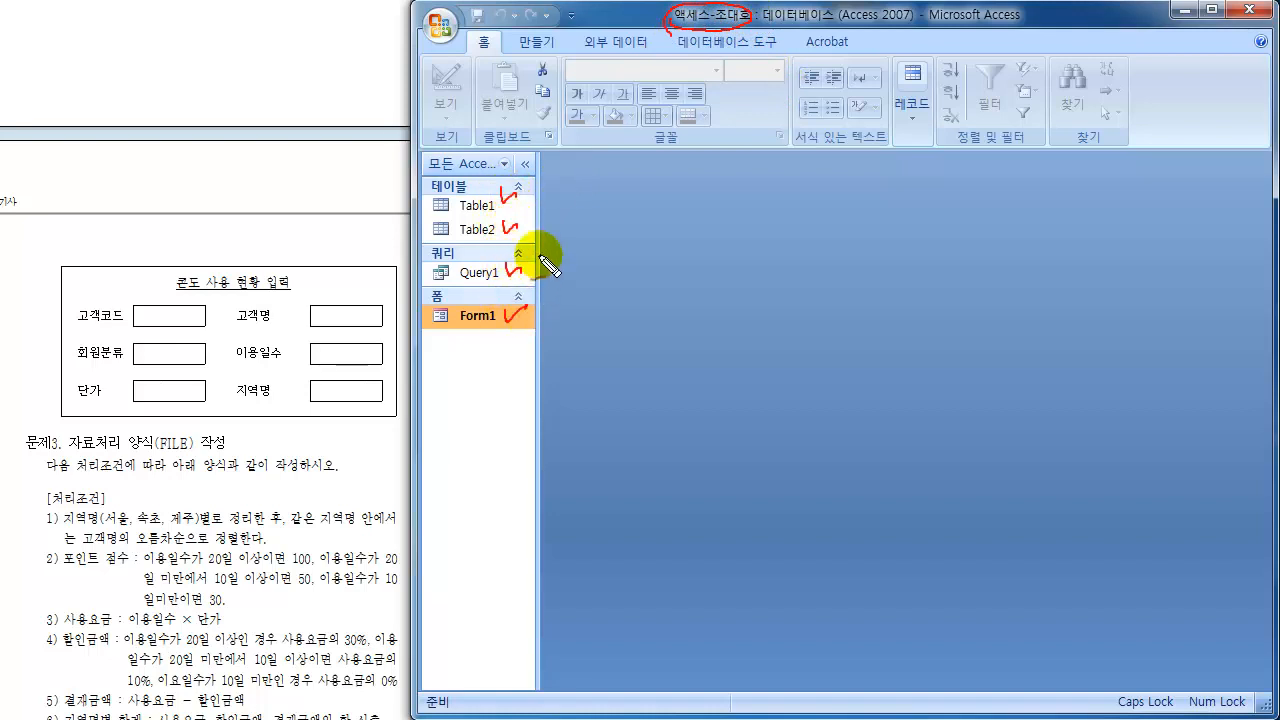
mouse_move(527, 196)
left_mouse_down()
mouse_move(553, 305)
mouse_move(535, 328)
mouse_move(526, 194)
left_mouse_up()
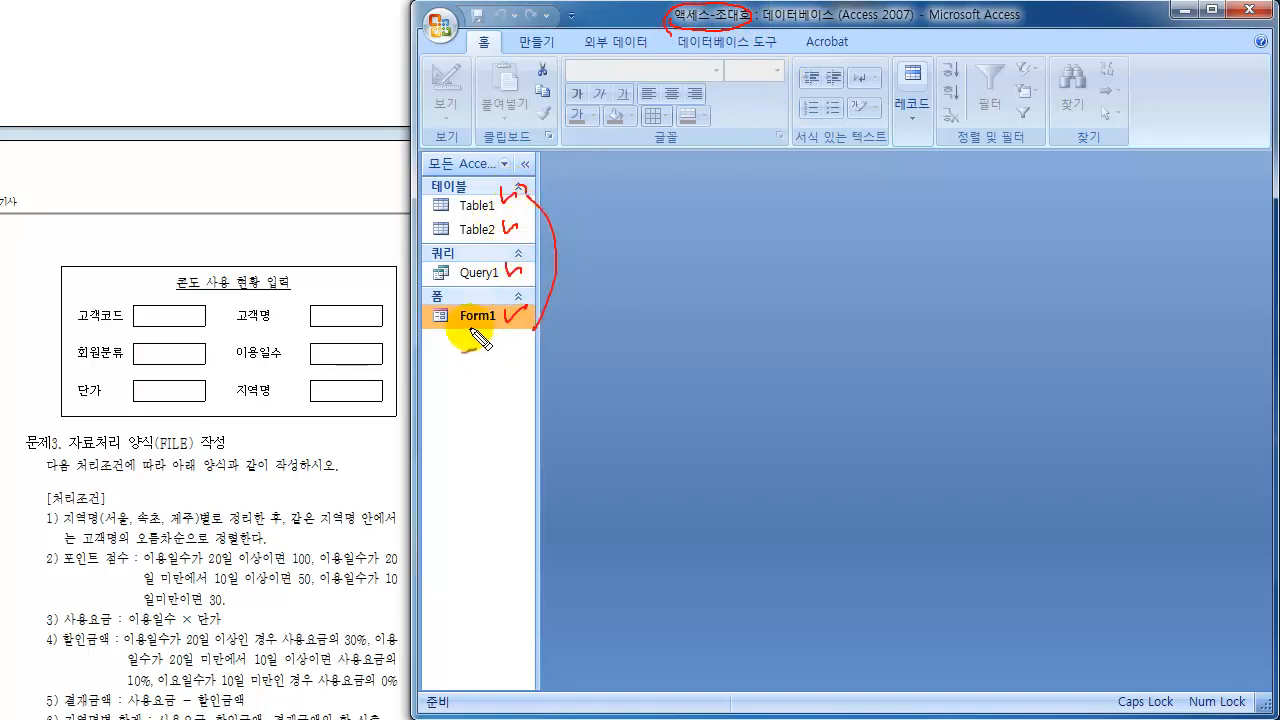
left_click_drag(440, 349, 483, 356)
mouse_move(491, 342)
left_mouse_down()
mouse_move(492, 366)
mouse_move(446, 404)
mouse_move(528, 384)
left_mouse_up()
mouse_move(508, 401)
left_mouse_down()
mouse_move(536, 400)
mouse_move(586, 343)
mouse_move(540, 250)
left_mouse_up()
mouse_move(540, 180)
left_mouse_down()
mouse_move(563, 371)
mouse_move(577, 209)
mouse_move(672, 25)
left_mouse_up()
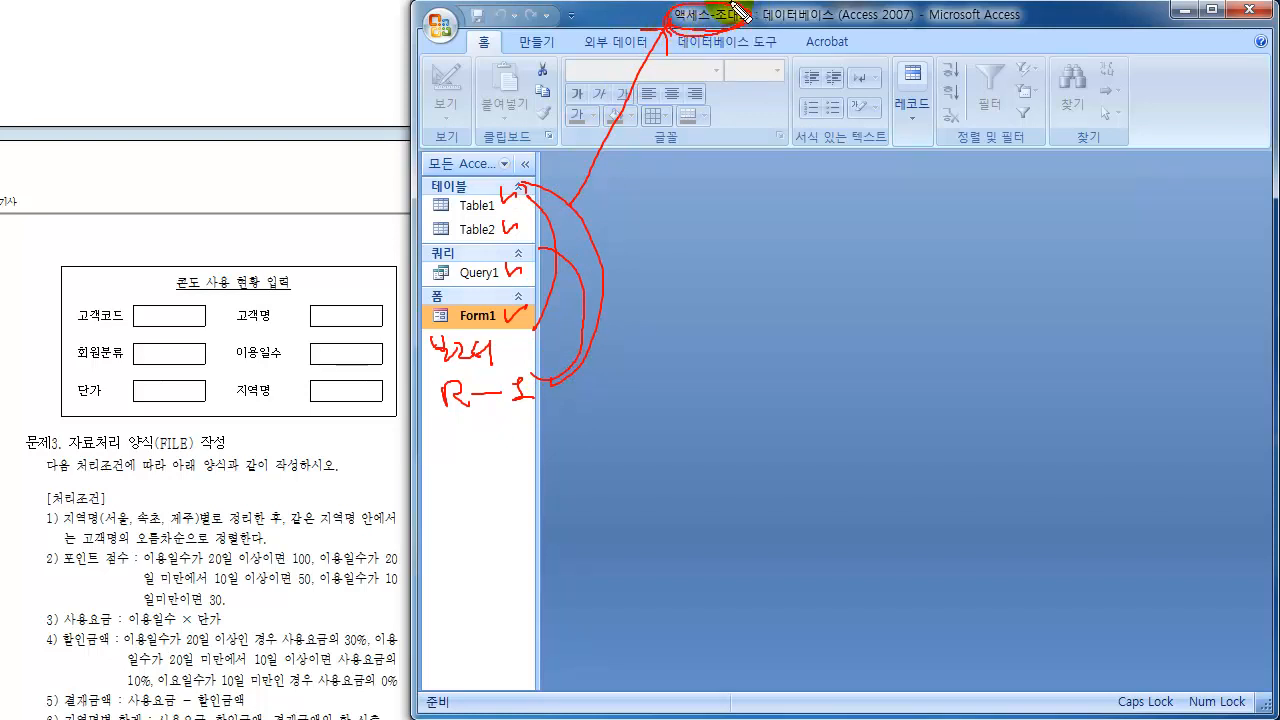
mouse_move(674, 18)
left_mouse_down()
mouse_move(708, 36)
mouse_move(685, 6)
mouse_move(673, 24)
left_mouse_up()
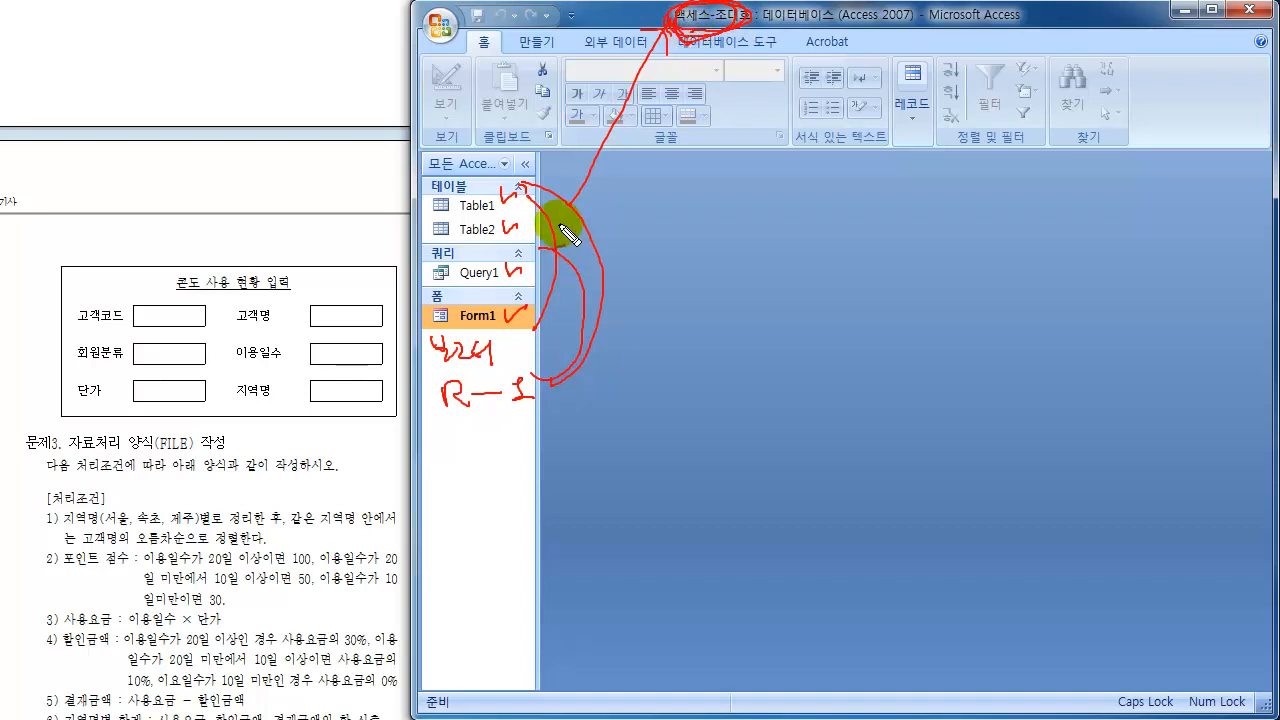
mouse_move(519, 184)
left_mouse_down()
mouse_move(557, 346)
mouse_move(527, 374)
mouse_move(523, 346)
left_mouse_up()
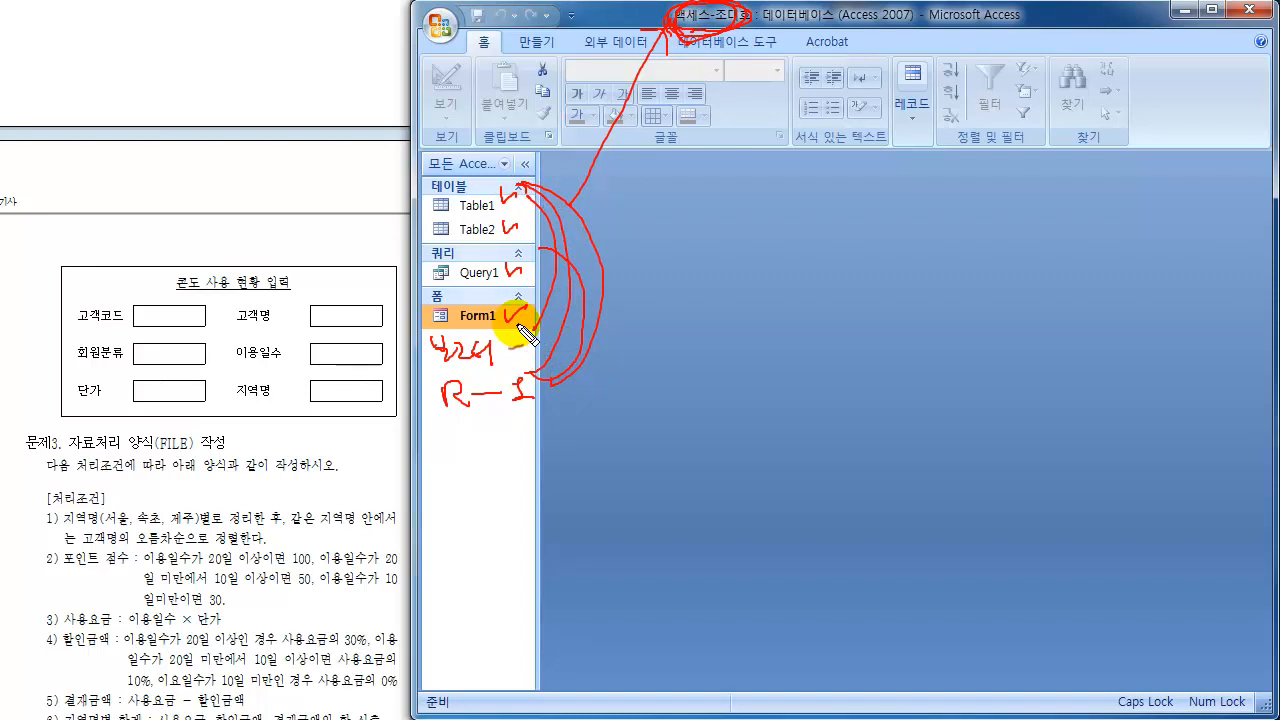
key("Escape")
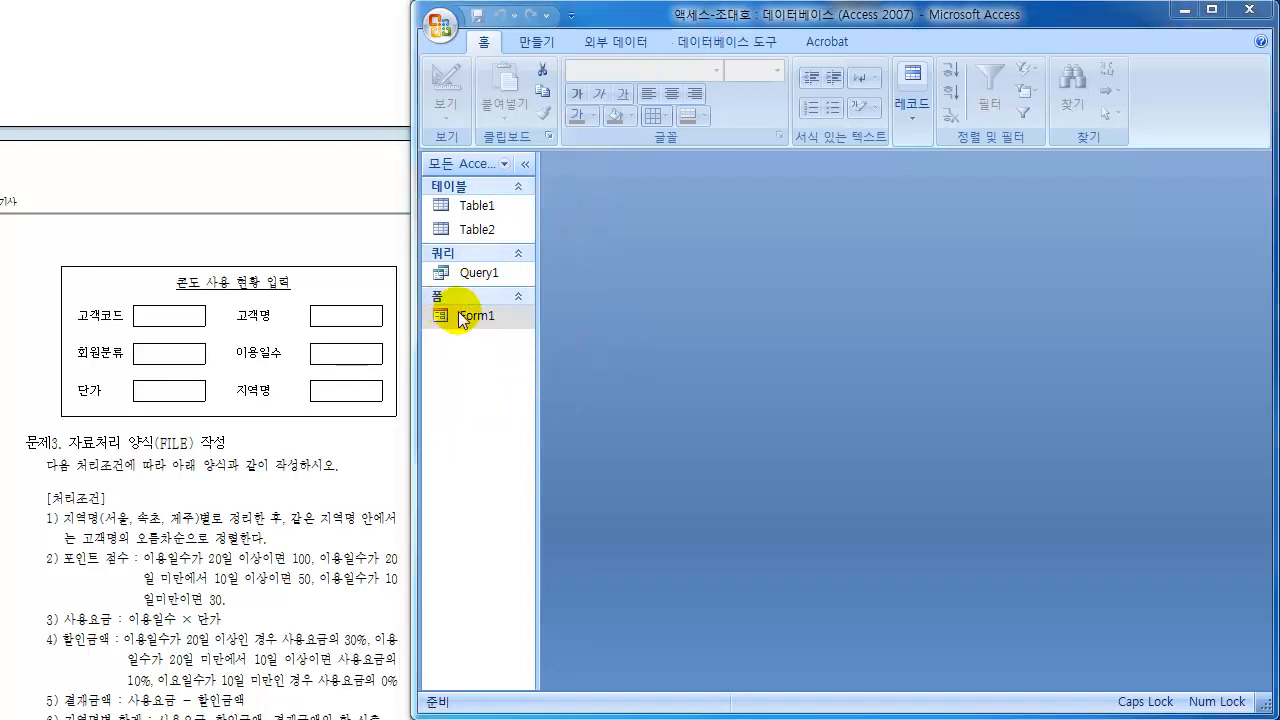
- Open the saved Form1 and browse forward through its records to check that every field fills in, stopping at record 9
double_click(469, 316)
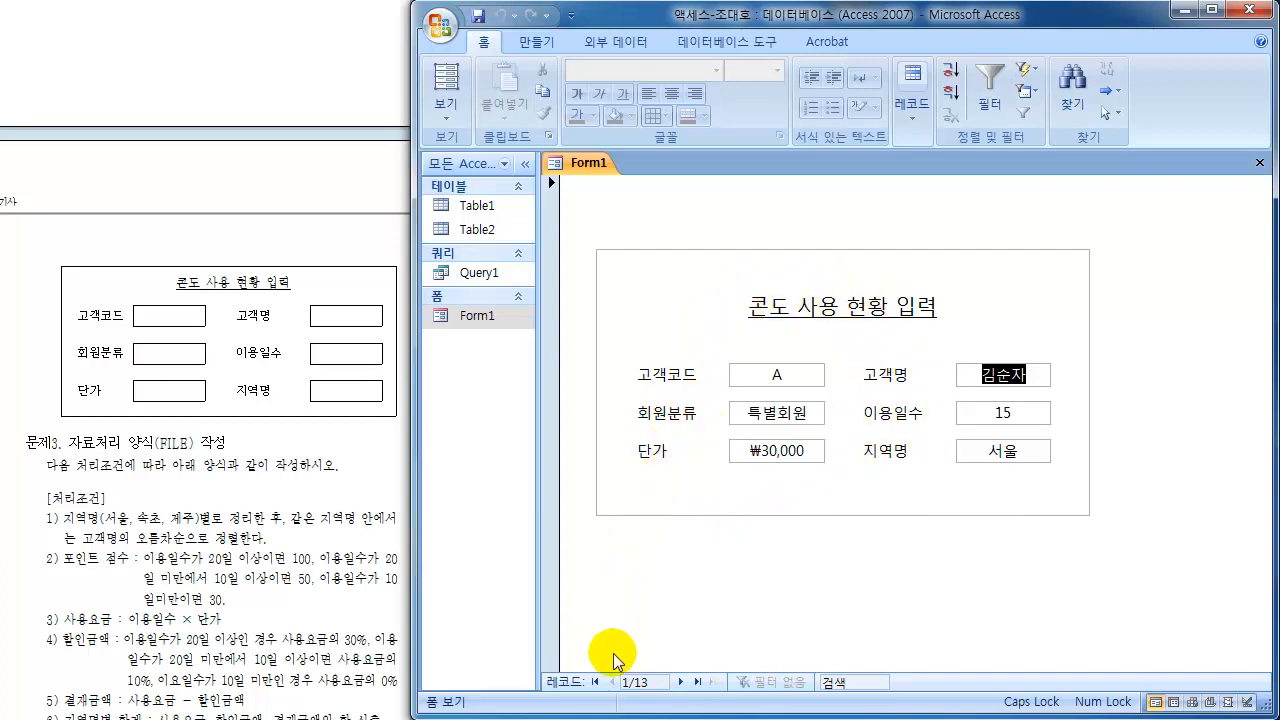
left_click(679, 682)
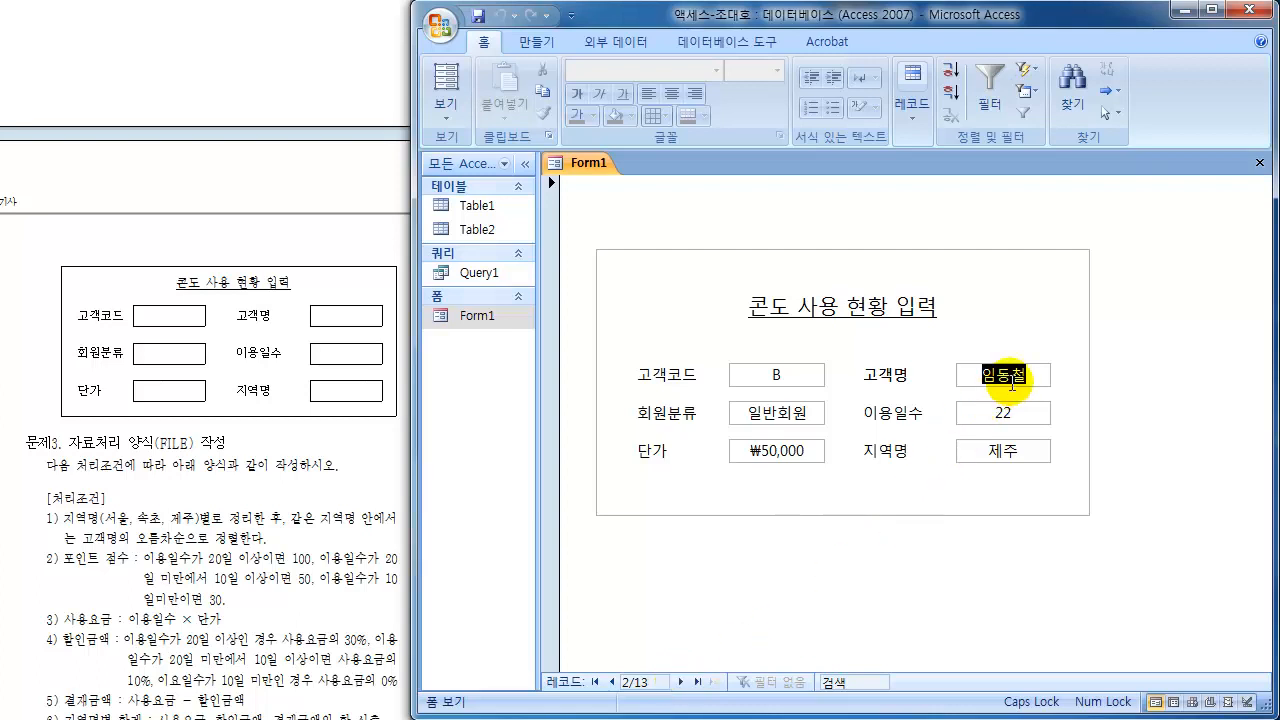
left_click(680, 682)
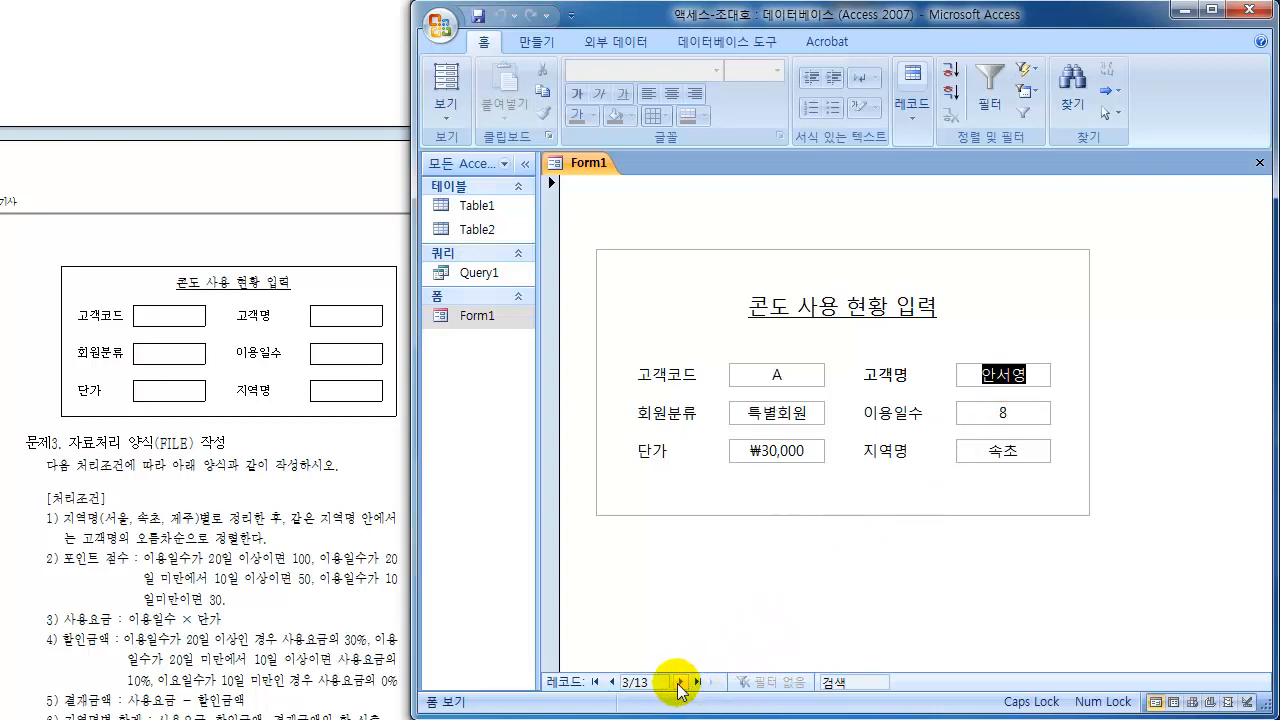
left_click(679, 683)
left_click(679, 683)
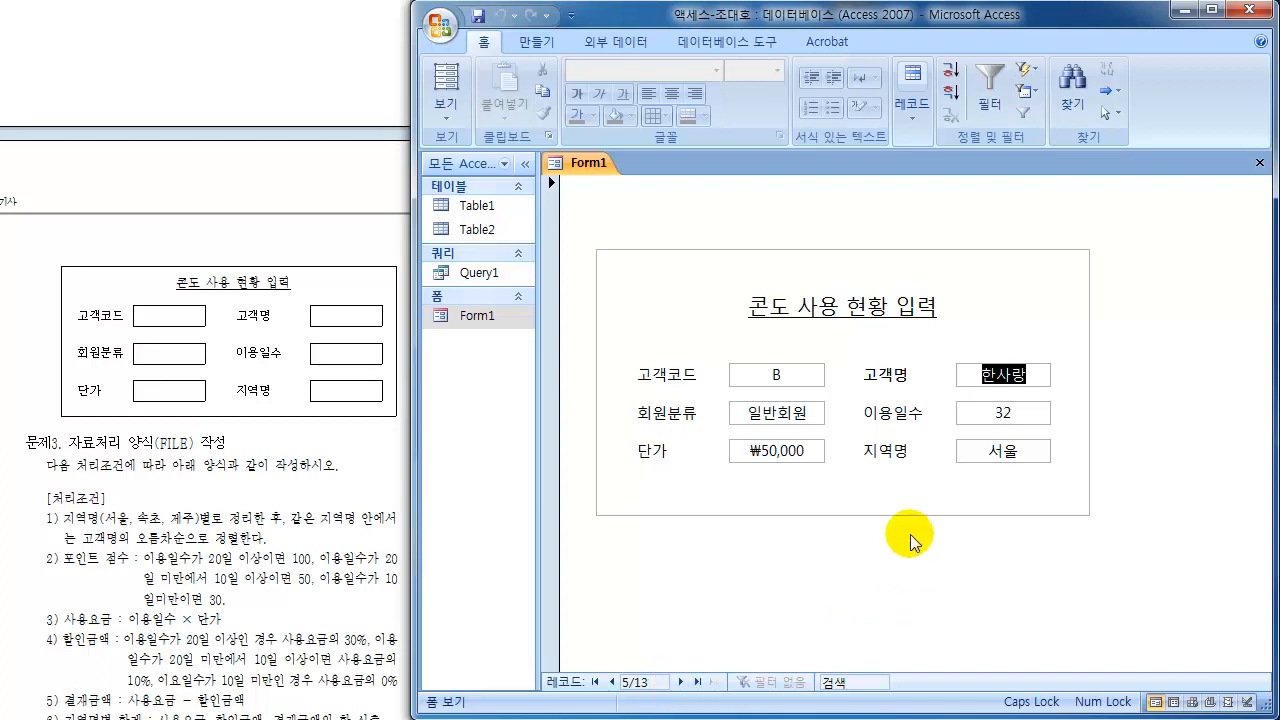
left_click(682, 683)
left_click(682, 683)
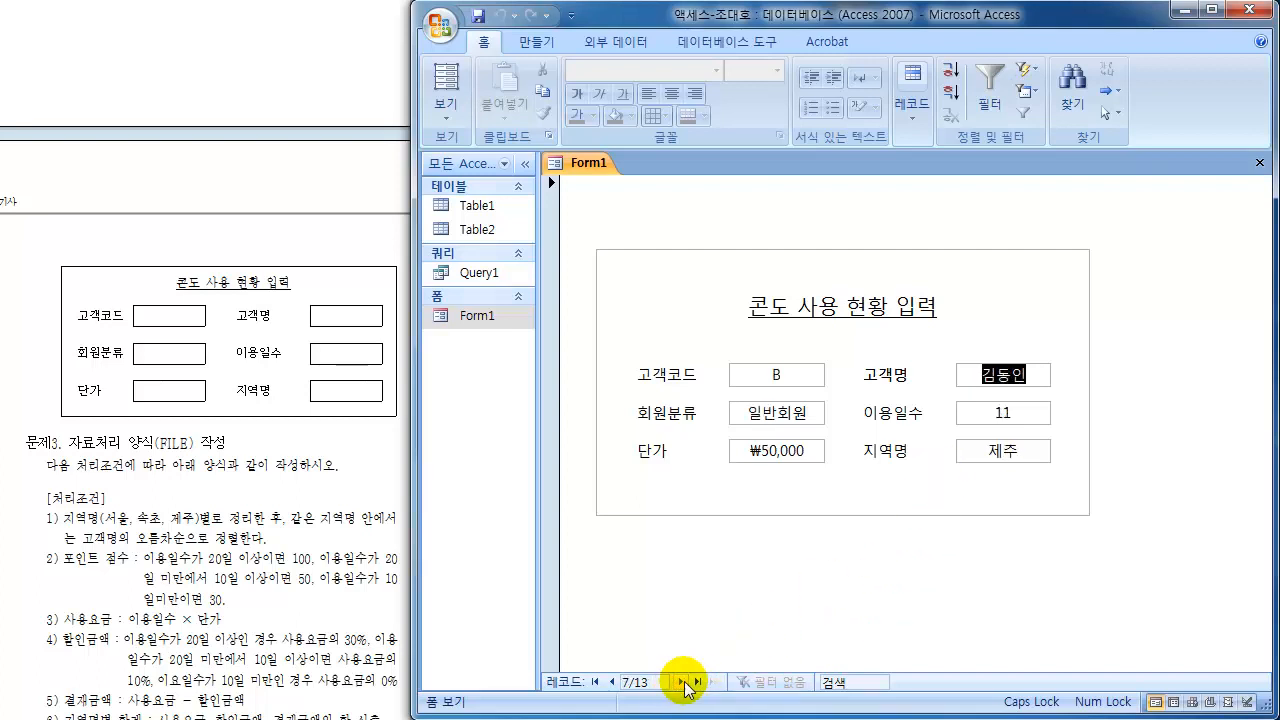
left_click(682, 683)
left_click(682, 683)
- Go back to the 문제2 입력화면(SCREEN) 설계 section of the exam document and read which record has to be printed
left_click(257, 491)
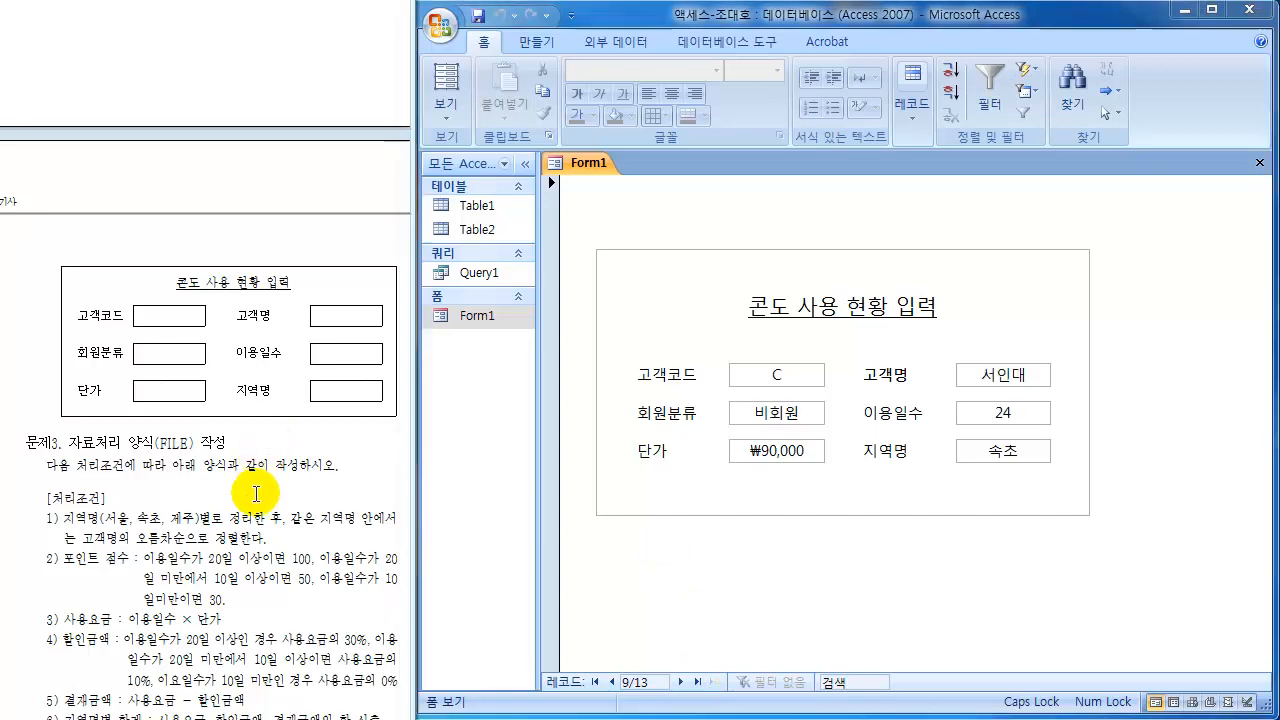
scroll(256, 493, "up", 9)
scroll(257, 491, "up", 3)
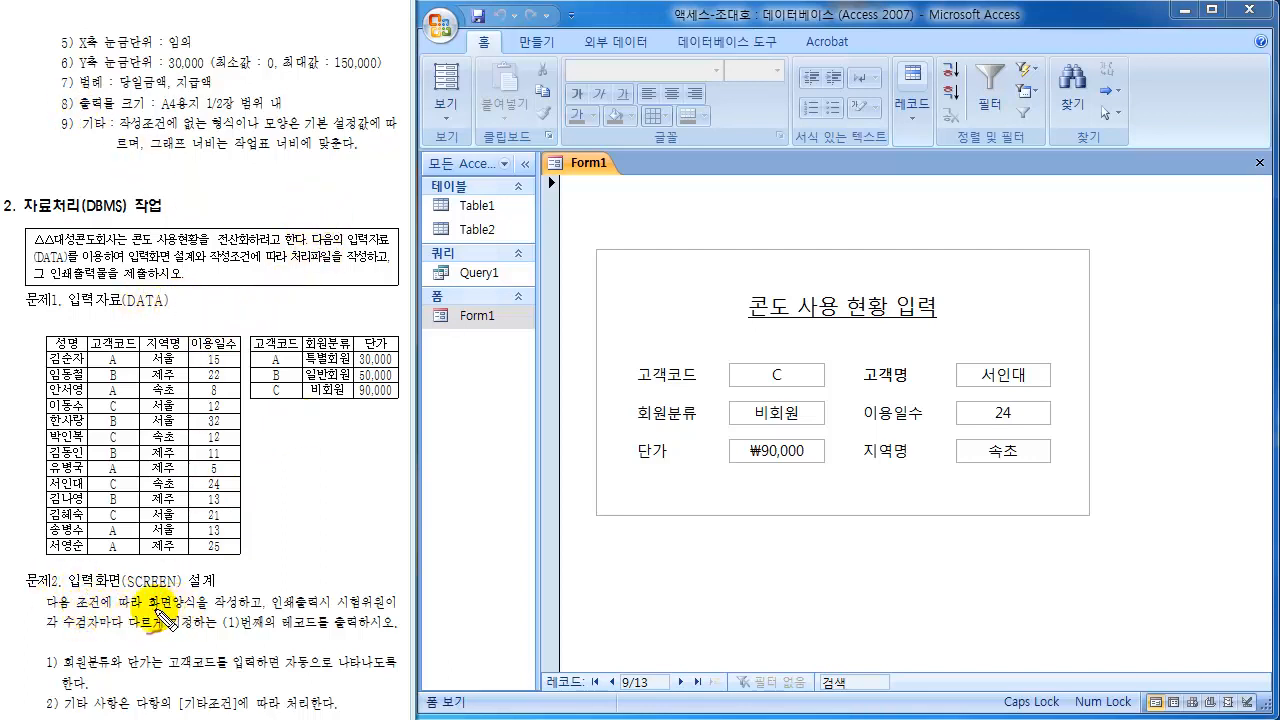
mouse_move(149, 604)
left_mouse_down()
mouse_move(201, 608)
mouse_move(147, 607)
mouse_move(479, 443)
mouse_move(591, 432)
mouse_move(569, 452)
left_mouse_up()
mouse_move(272, 609)
left_mouse_down()
mouse_move(395, 590)
mouse_move(355, 605)
left_mouse_up()
mouse_move(57, 632)
left_mouse_down()
mouse_move(201, 641)
mouse_move(214, 612)
mouse_move(243, 600)
mouse_move(248, 640)
left_mouse_up()
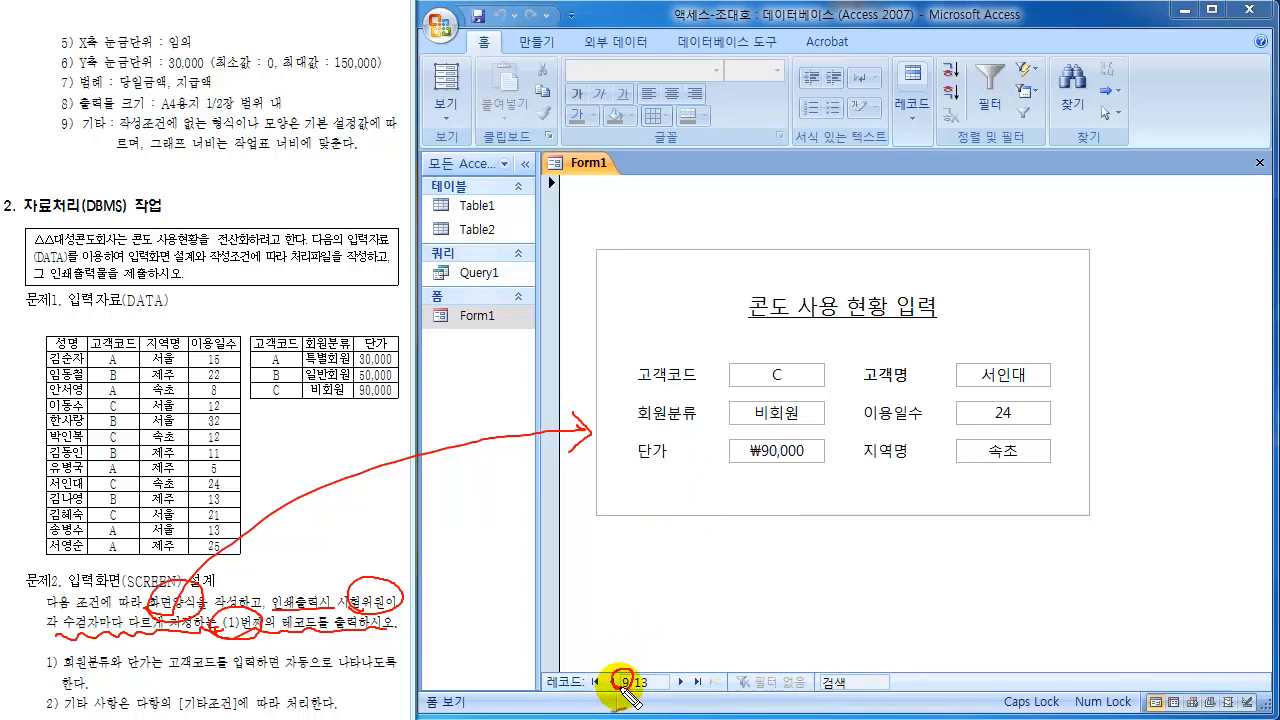
mouse_move(625, 634)
left_mouse_down()
mouse_move(644, 646)
mouse_move(650, 698)
left_mouse_up()
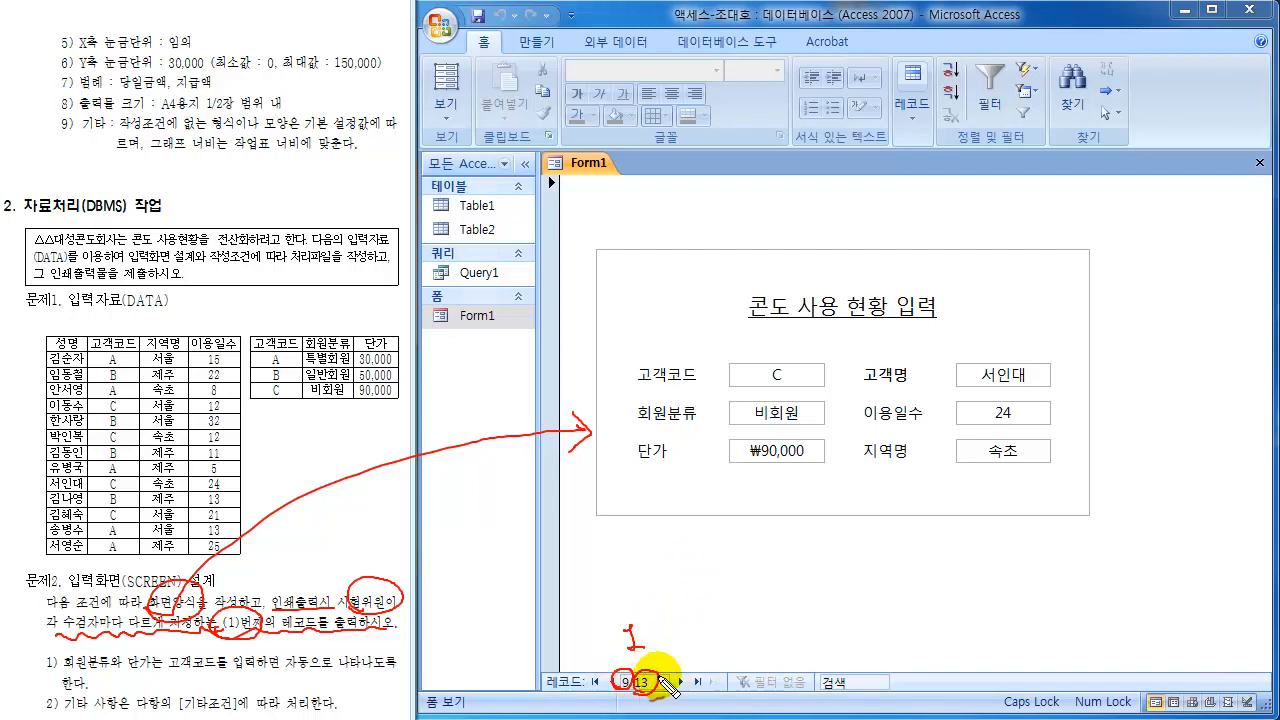
left_click_drag(1056, 349, 1049, 480)
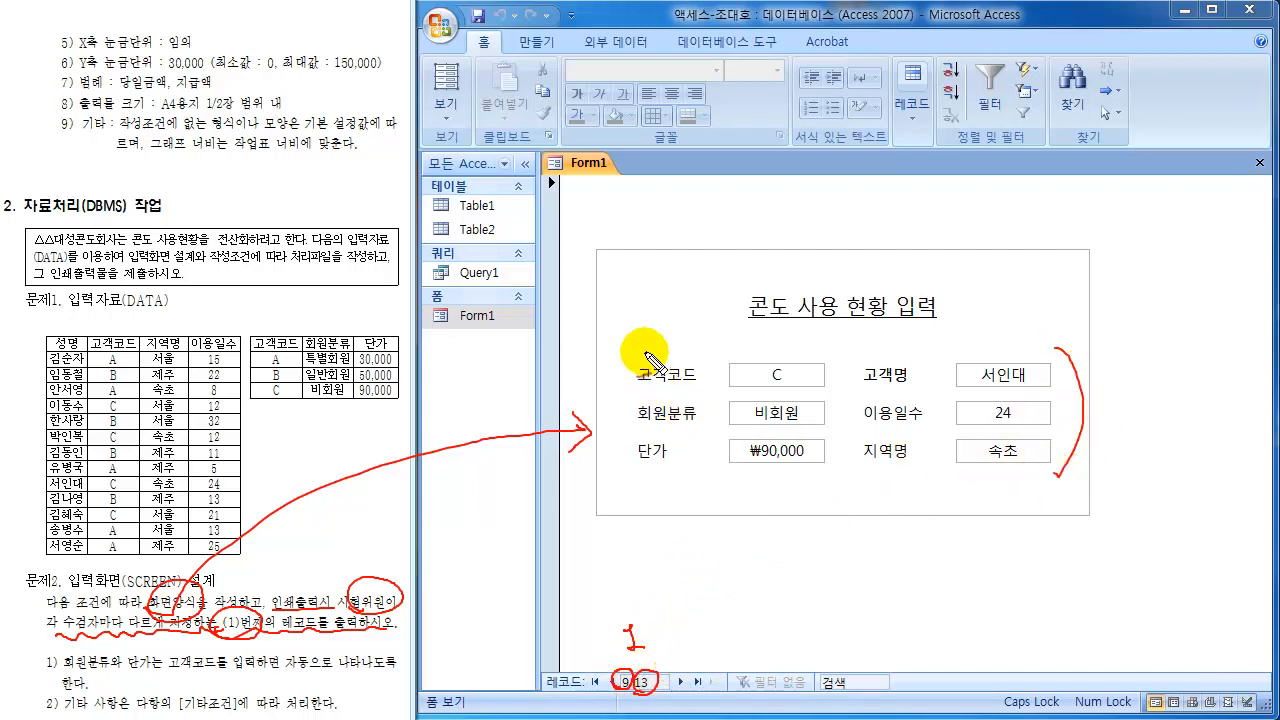
left_click_drag(648, 356, 653, 492)
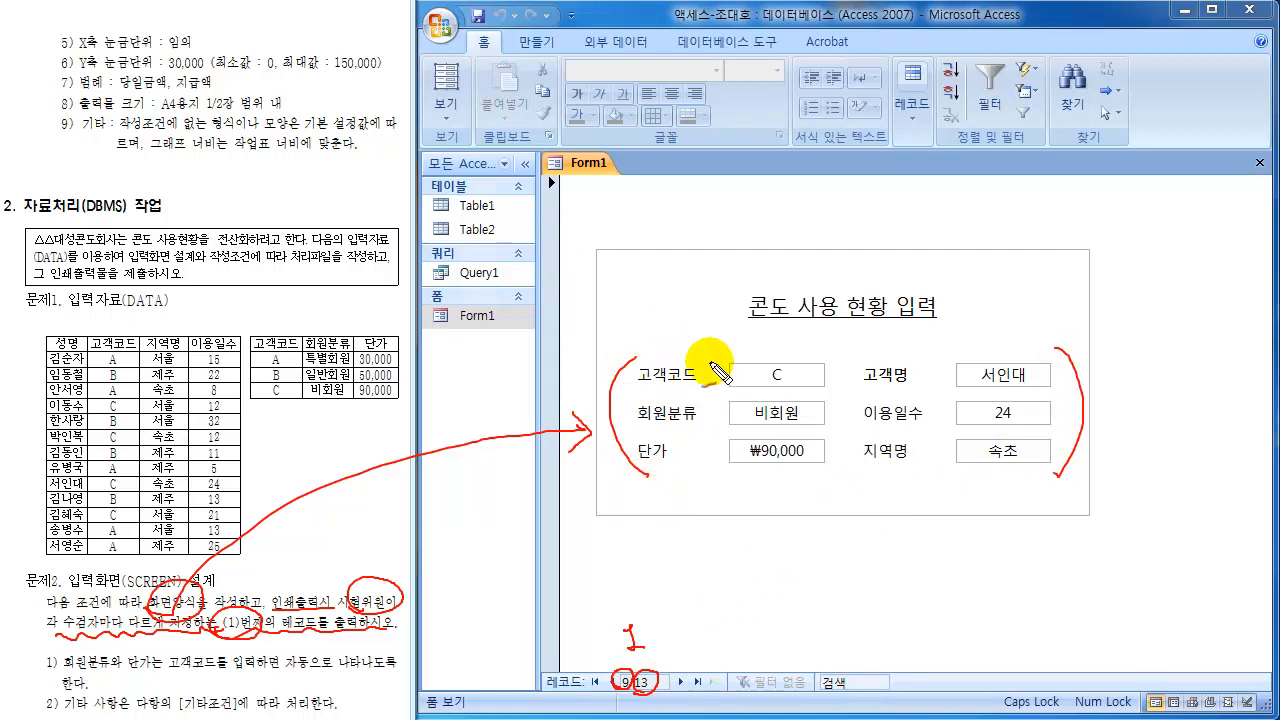
left_click_drag(639, 227, 643, 245)
mouse_move(634, 246)
left_mouse_down()
mouse_move(658, 247)
mouse_move(612, 255)
mouse_move(641, 286)
left_mouse_up()
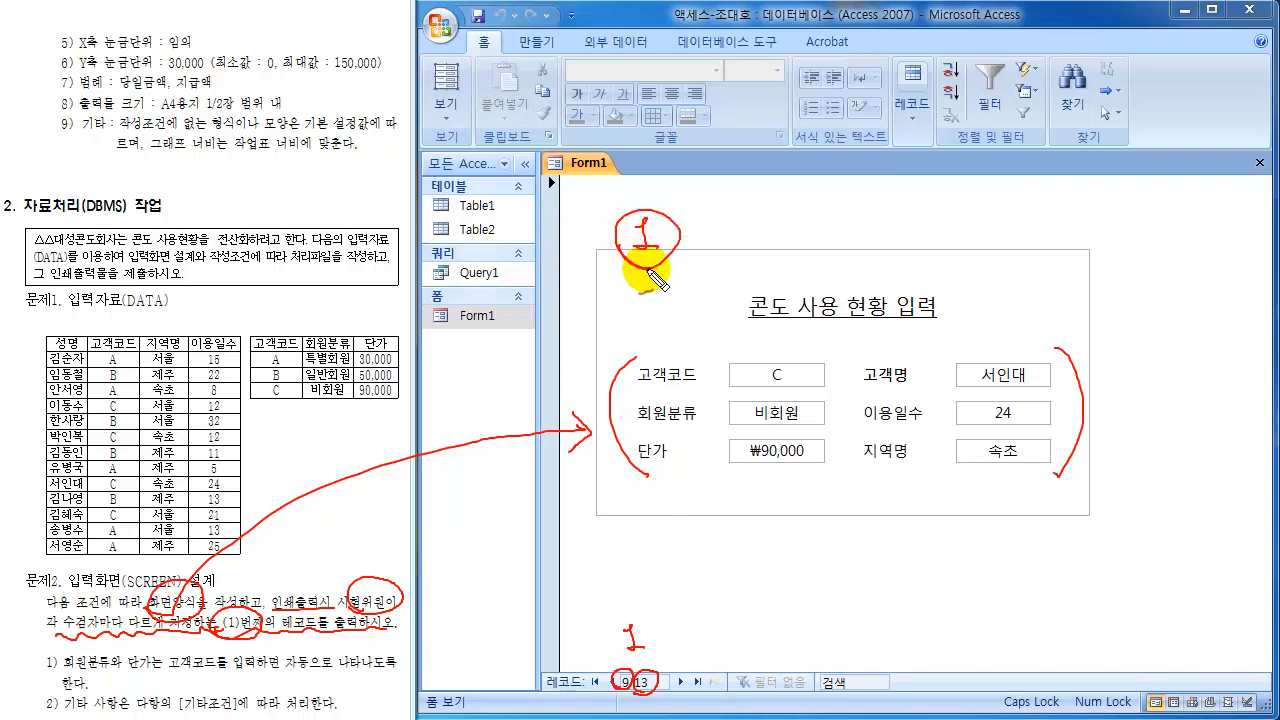
left_click_drag(691, 668, 690, 695)
left_click_drag(588, 656, 590, 690)
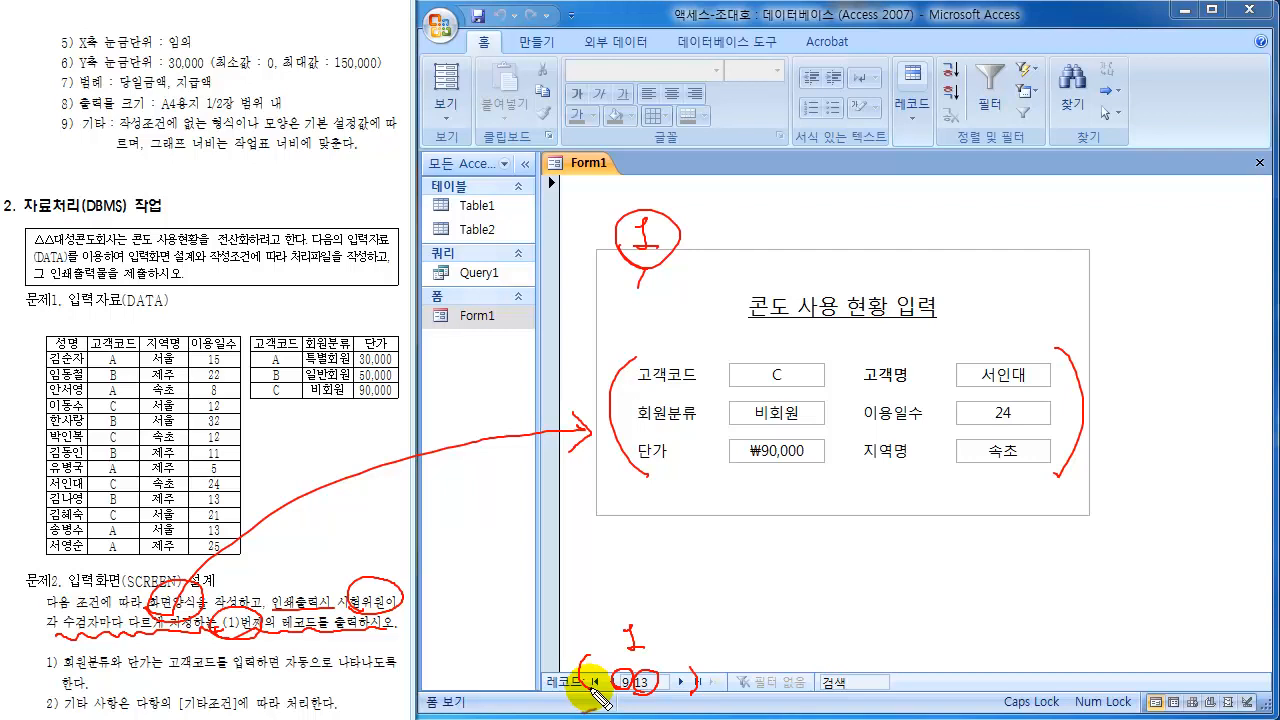
left_click_drag(606, 690, 683, 685)
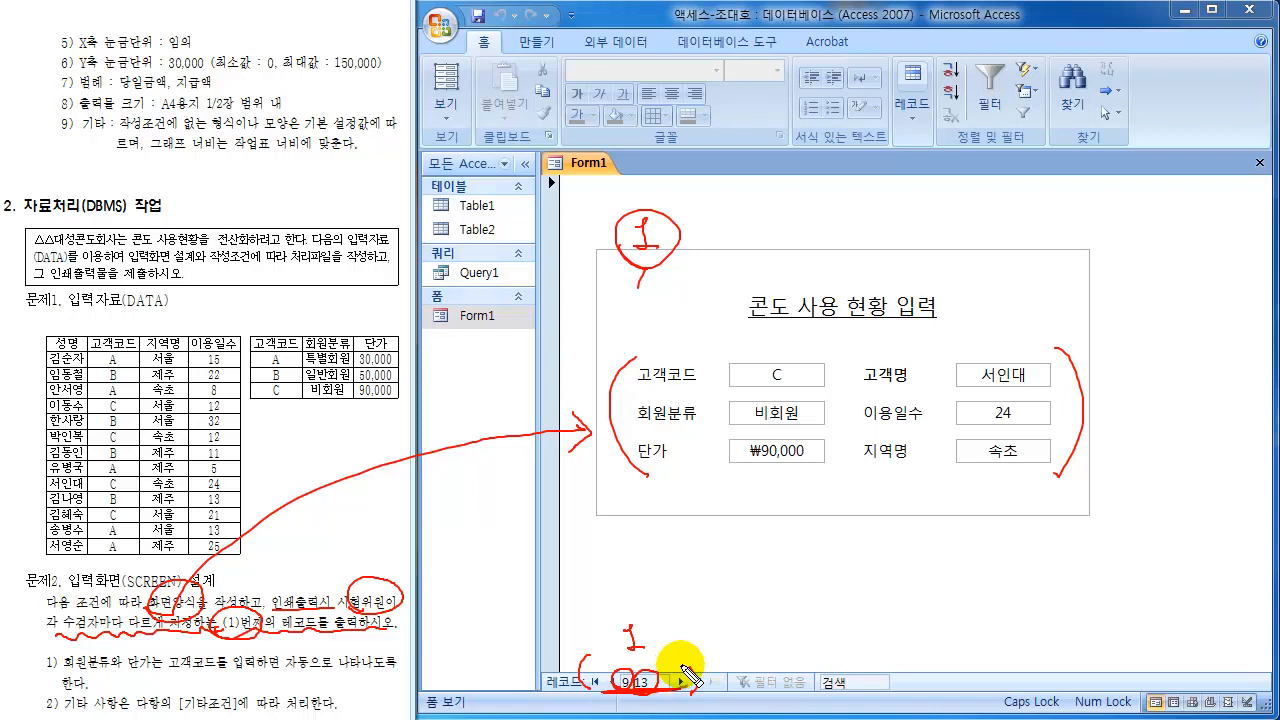
key("Escape")
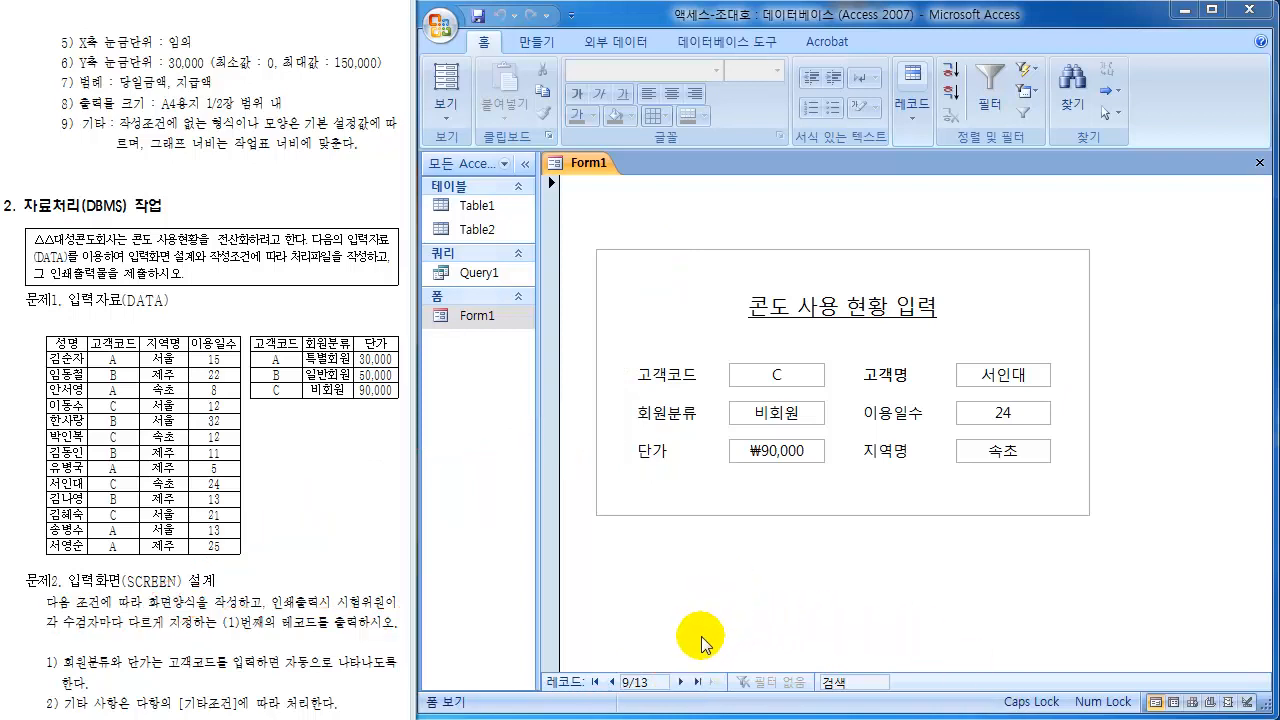
- Return Form1 to its first record
left_click(595, 681)
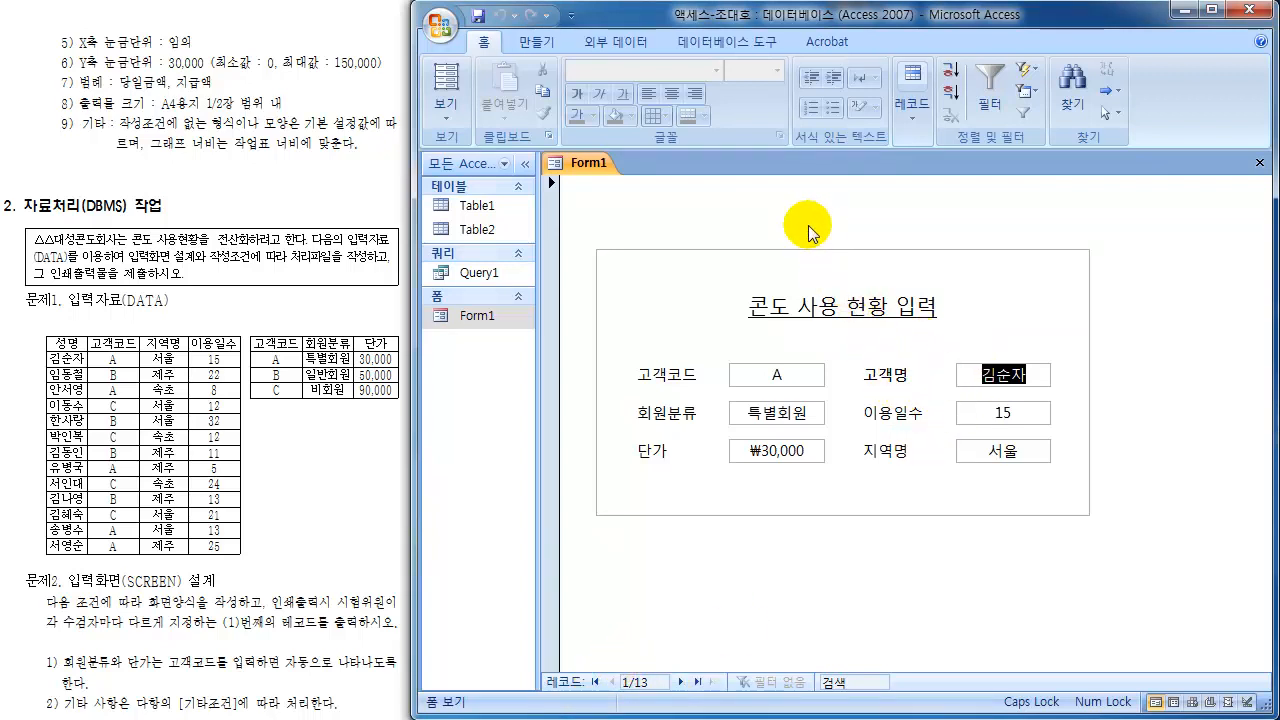
left_click(440, 28)
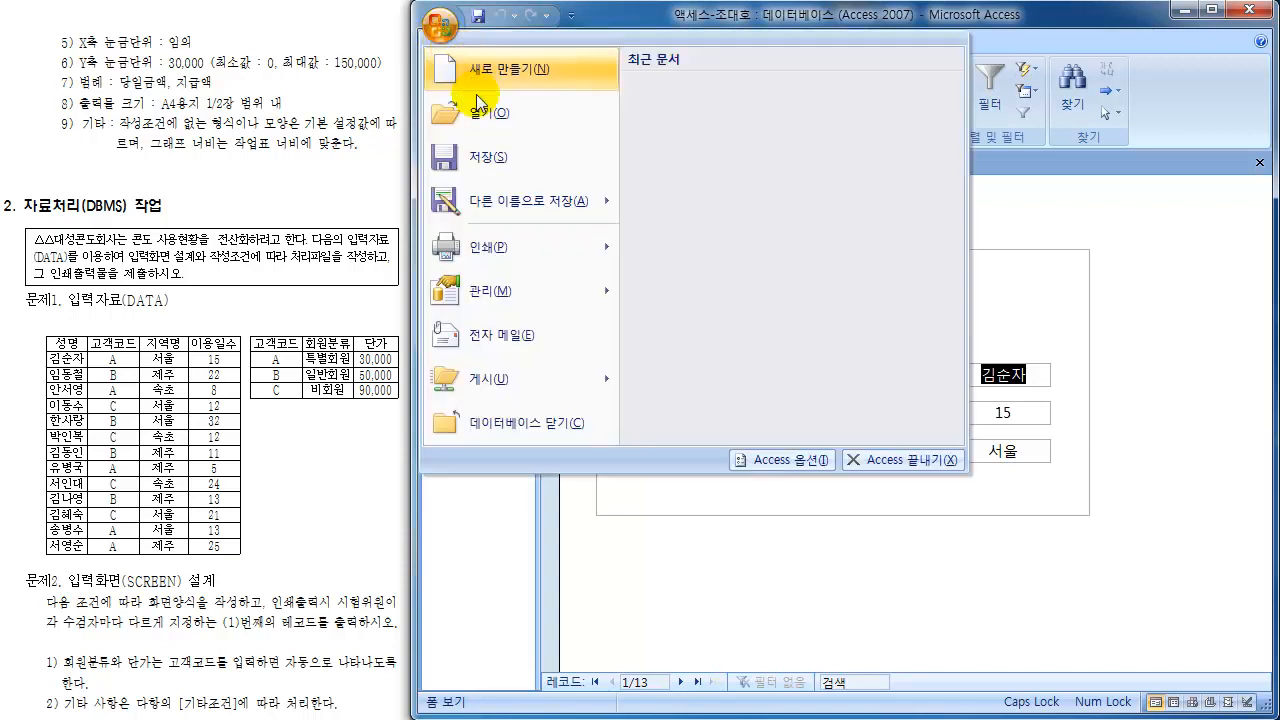
mouse_move(502, 252)
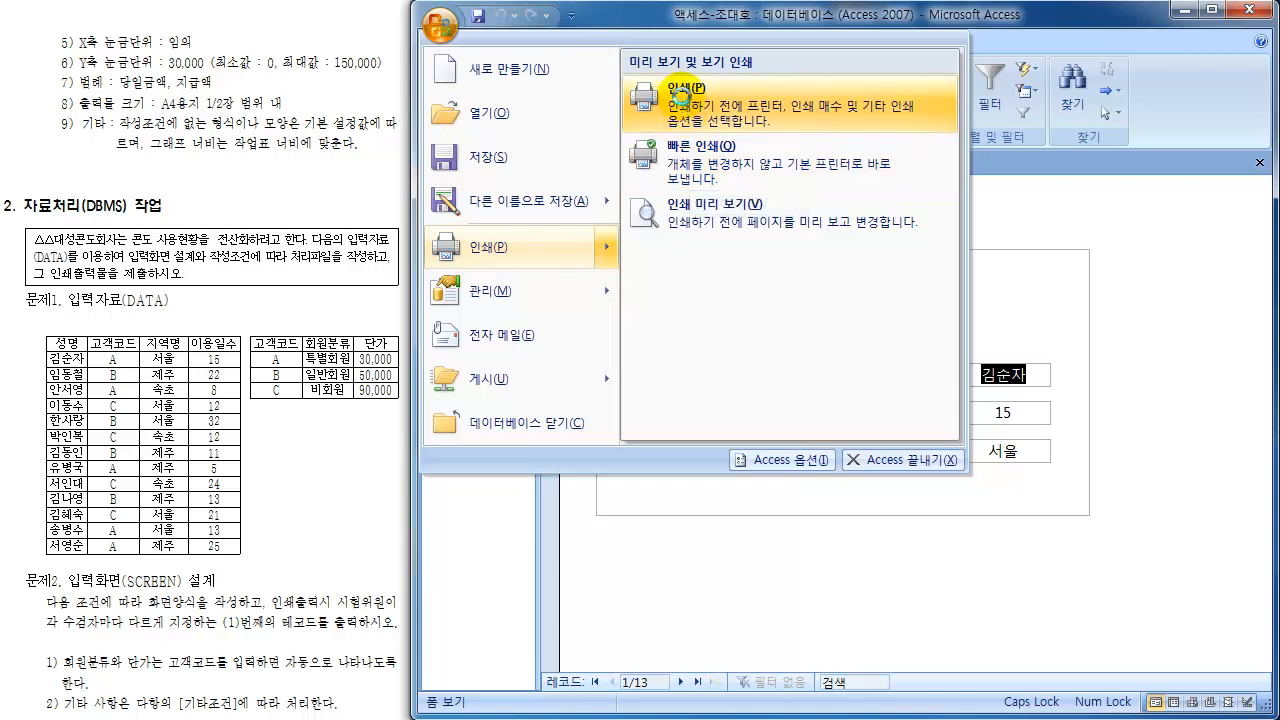
left_click_drag(699, 142, 674, 185)
mouse_move(677, 143)
left_mouse_down()
mouse_move(706, 179)
mouse_move(737, 182)
mouse_move(810, 152)
mouse_move(822, 186)
mouse_move(872, 150)
mouse_move(860, 190)
mouse_move(905, 180)
left_mouse_up()
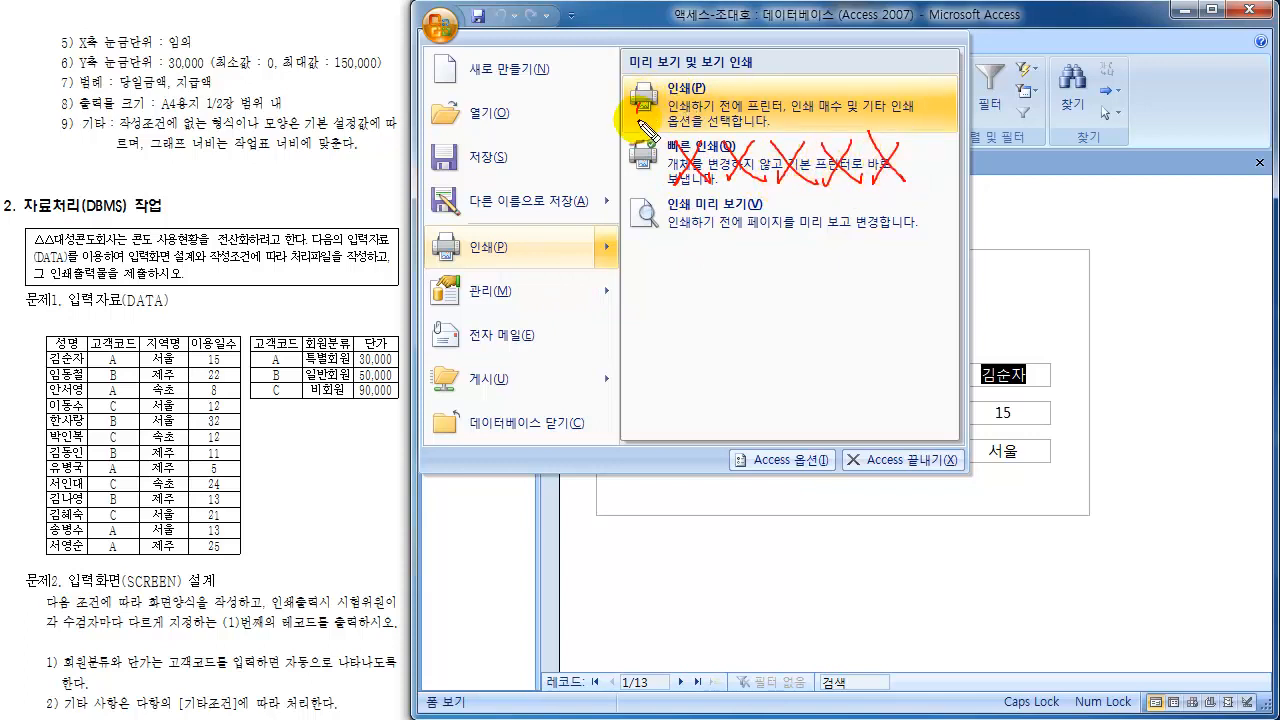
mouse_move(735, 72)
left_mouse_down()
mouse_move(652, 142)
mouse_move(765, 78)
mouse_move(778, 84)
left_mouse_up()
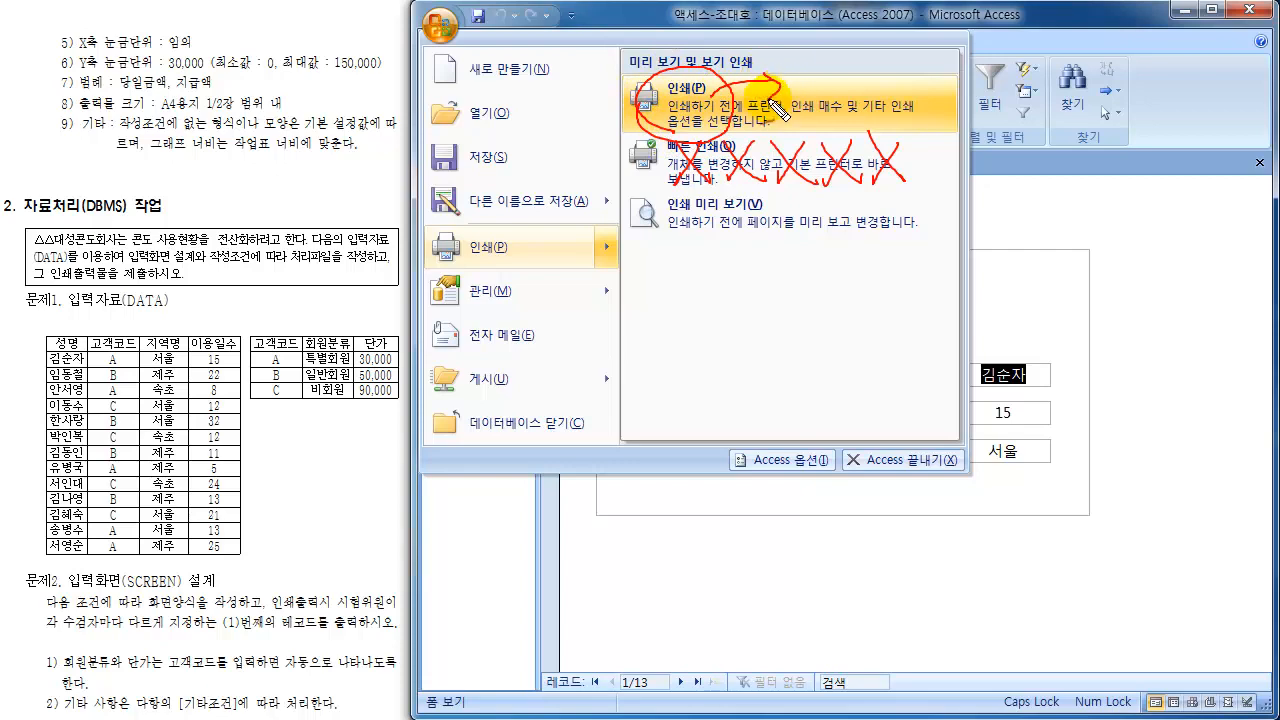
key("Escape")
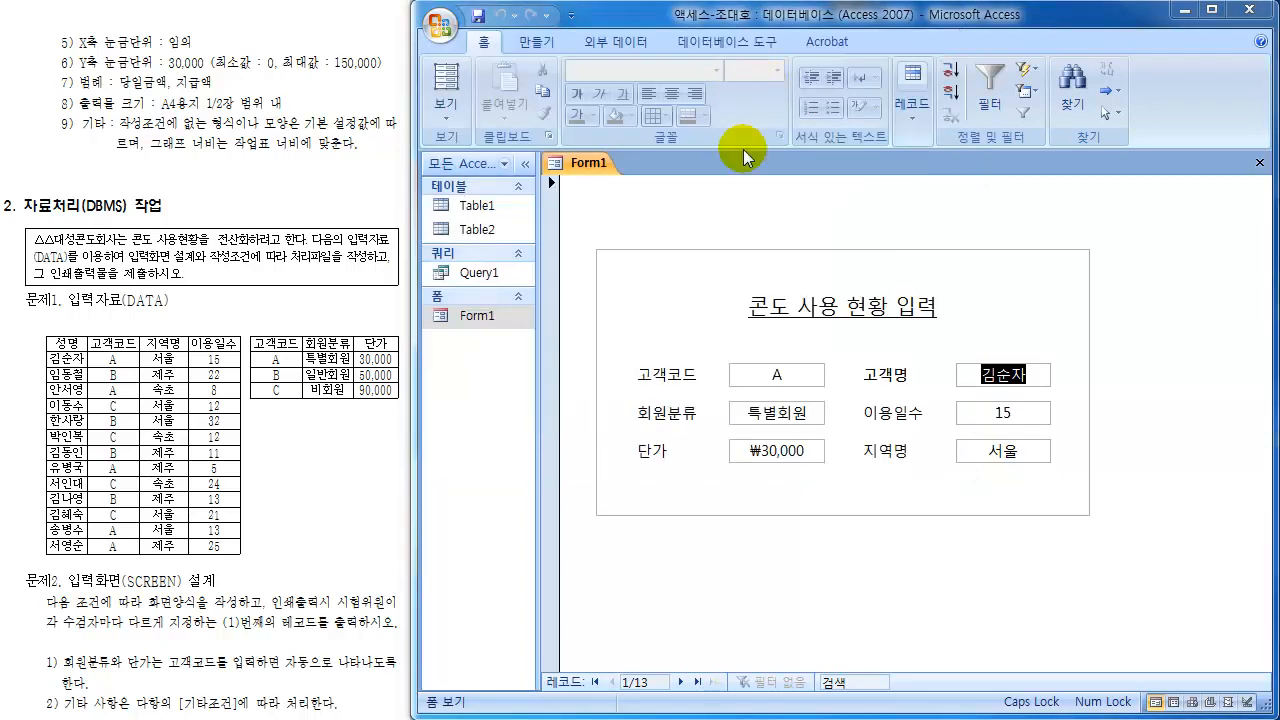
- Open the print settings for Form1 and limit the print range to the selected record (선택한 레코드)
left_click(450, 27)
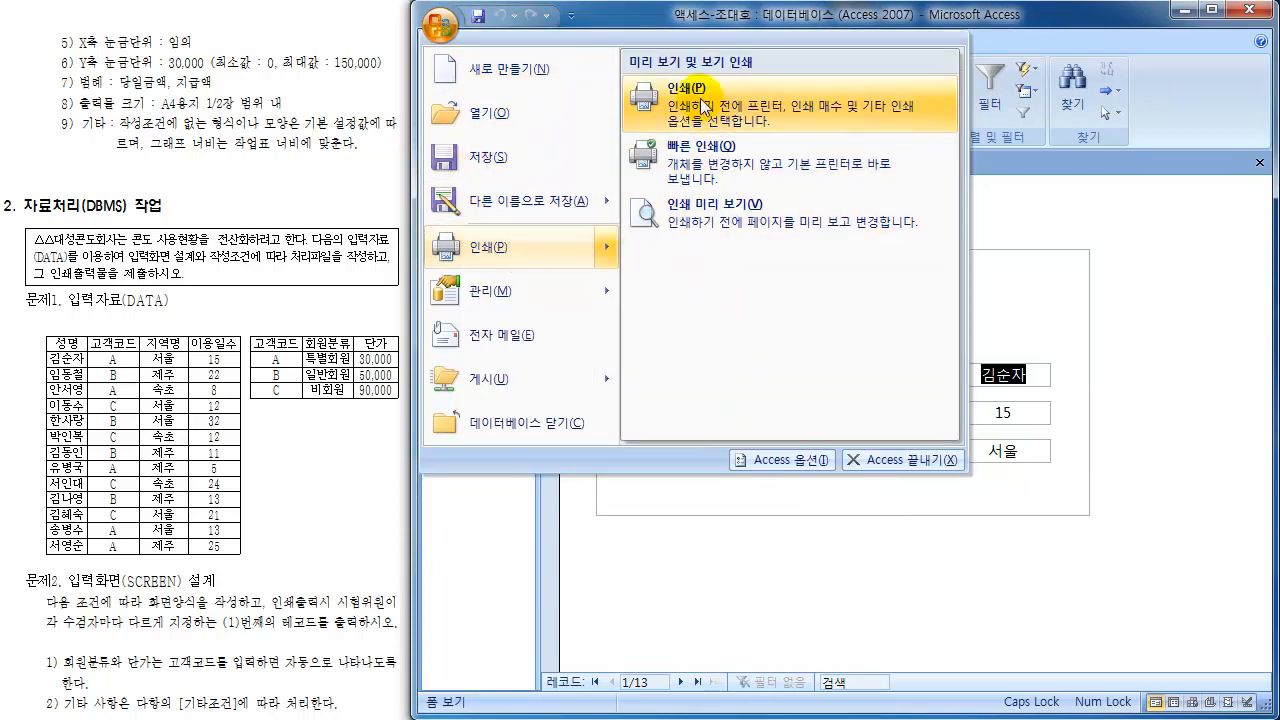
left_click(704, 106)
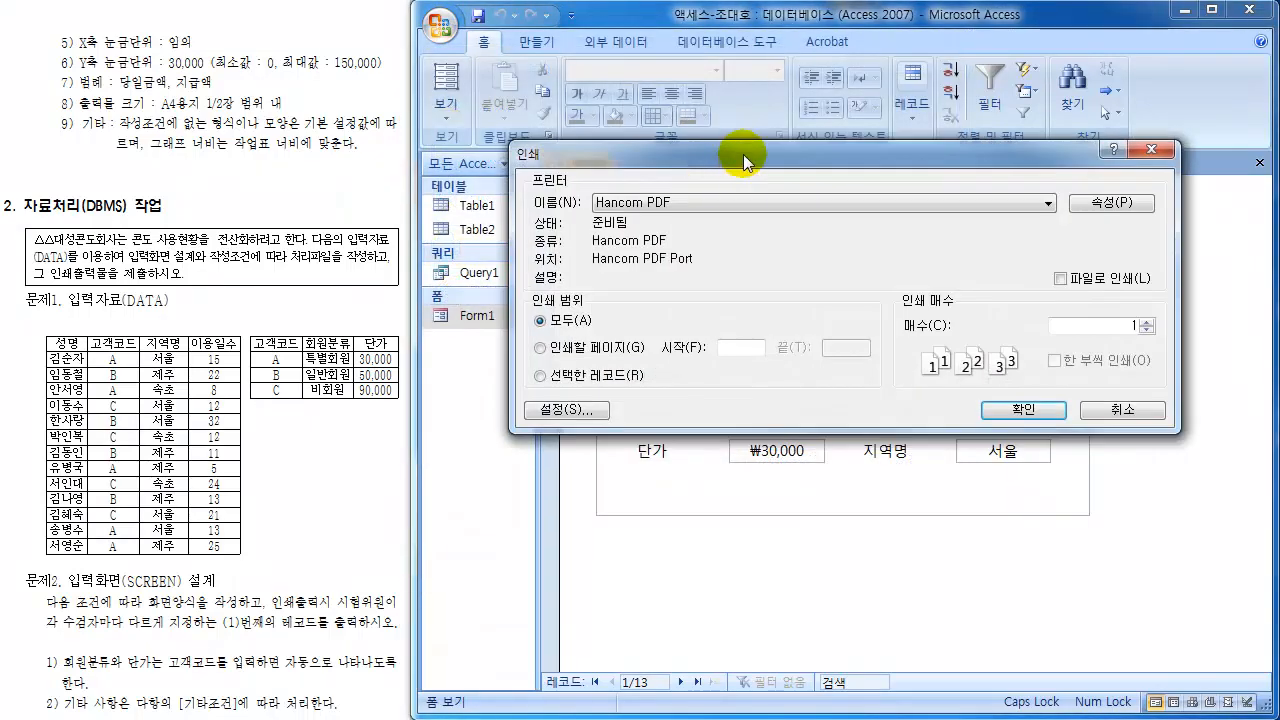
left_click_drag(740, 162, 392, 54)
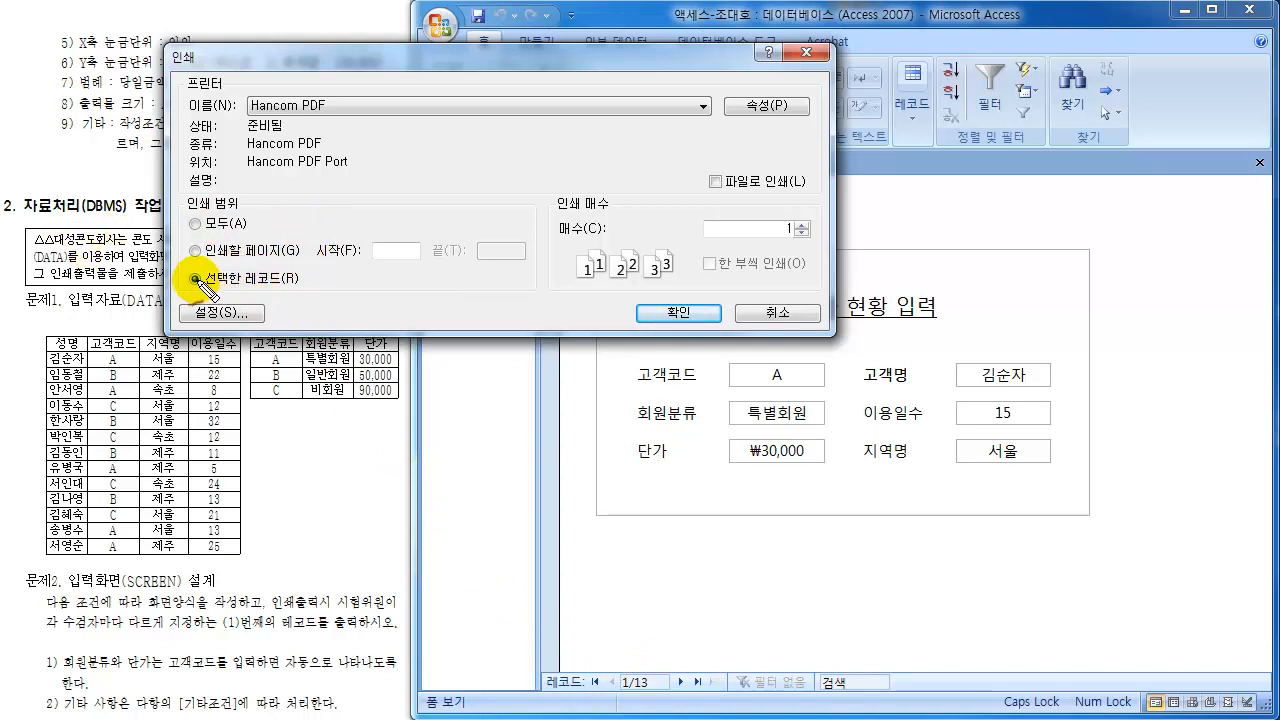
mouse_move(197, 281)
left_mouse_down()
mouse_move(190, 262)
mouse_move(205, 268)
mouse_move(195, 290)
mouse_move(300, 206)
mouse_move(400, 154)
mouse_move(423, 157)
mouse_move(471, 129)
mouse_move(545, 136)
left_mouse_up()
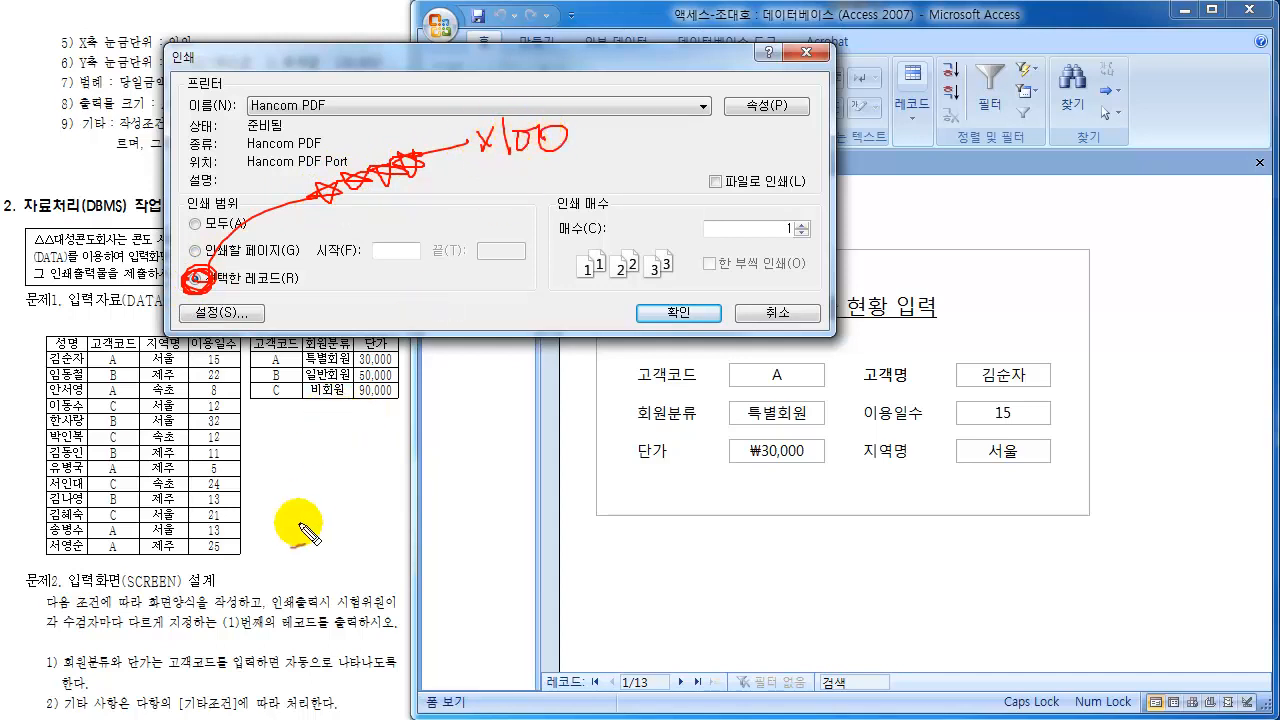
mouse_move(236, 624)
left_mouse_down()
mouse_move(214, 634)
mouse_move(240, 644)
mouse_move(252, 612)
left_mouse_up()
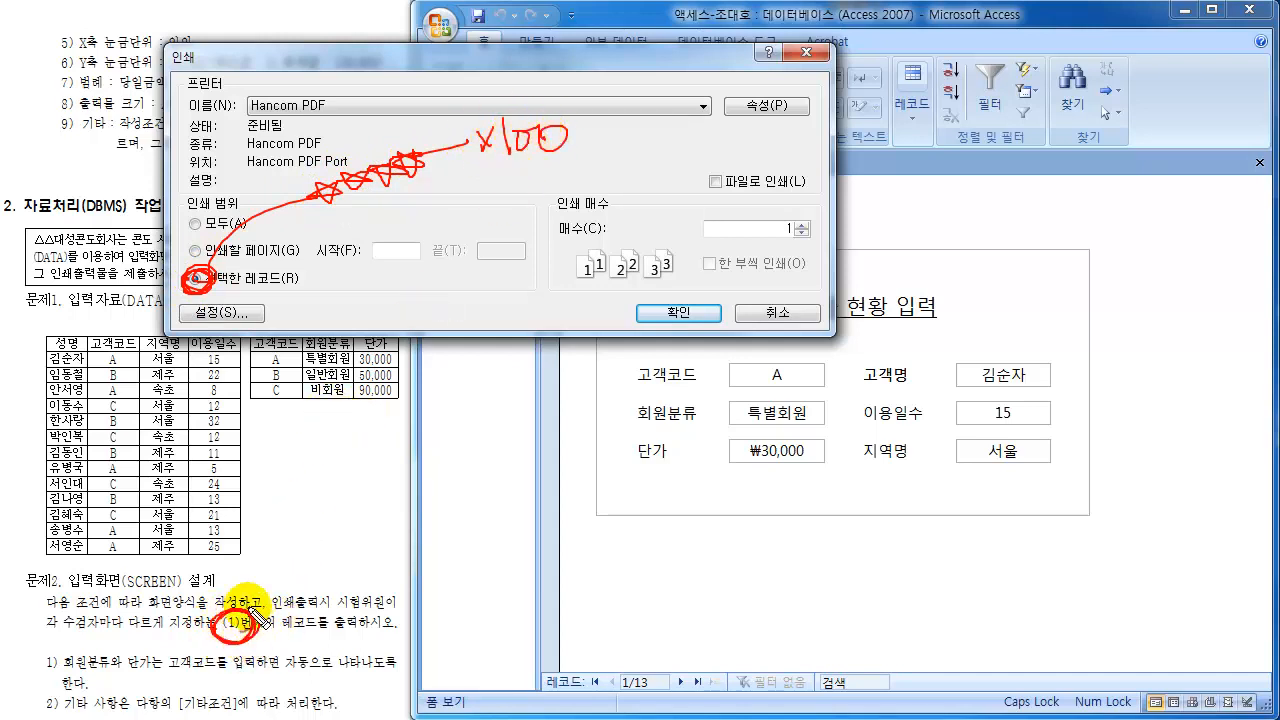
mouse_move(623, 677)
left_mouse_down()
mouse_move(645, 672)
mouse_move(625, 683)
mouse_move(640, 684)
mouse_move(812, 602)
mouse_move(830, 540)
mouse_move(860, 545)
left_mouse_up()
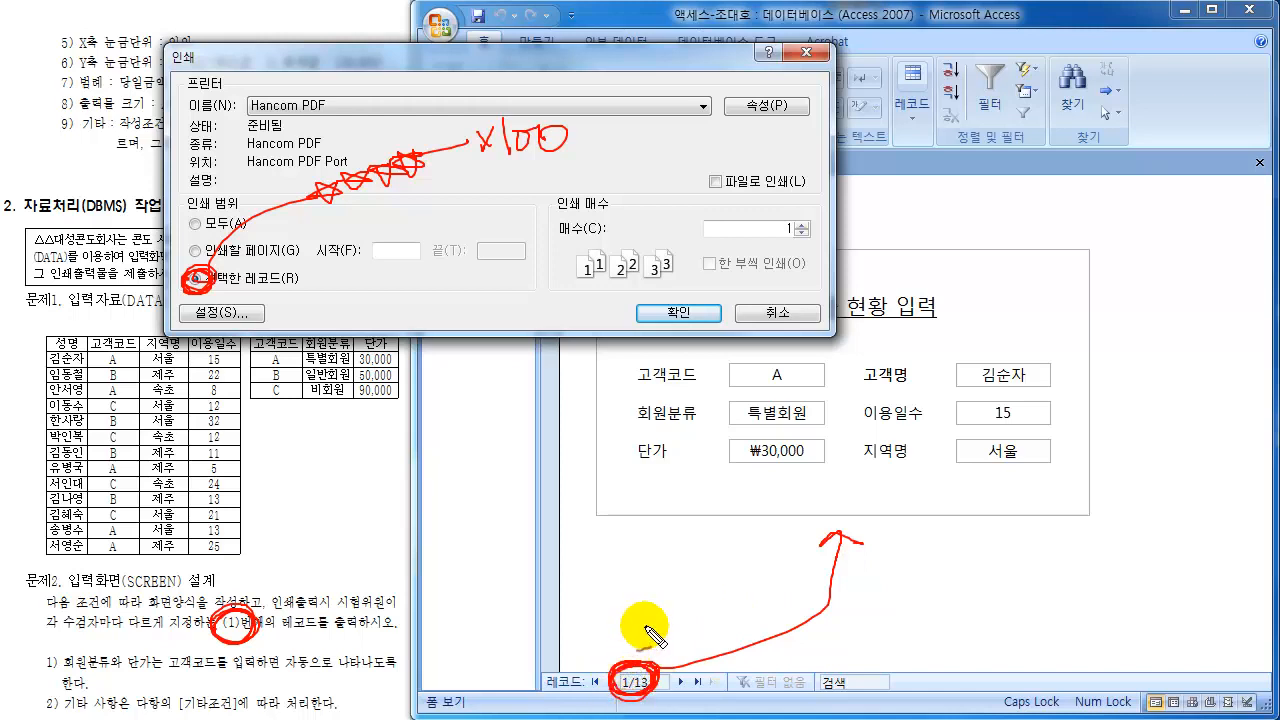
left_click_drag(636, 662, 632, 670)
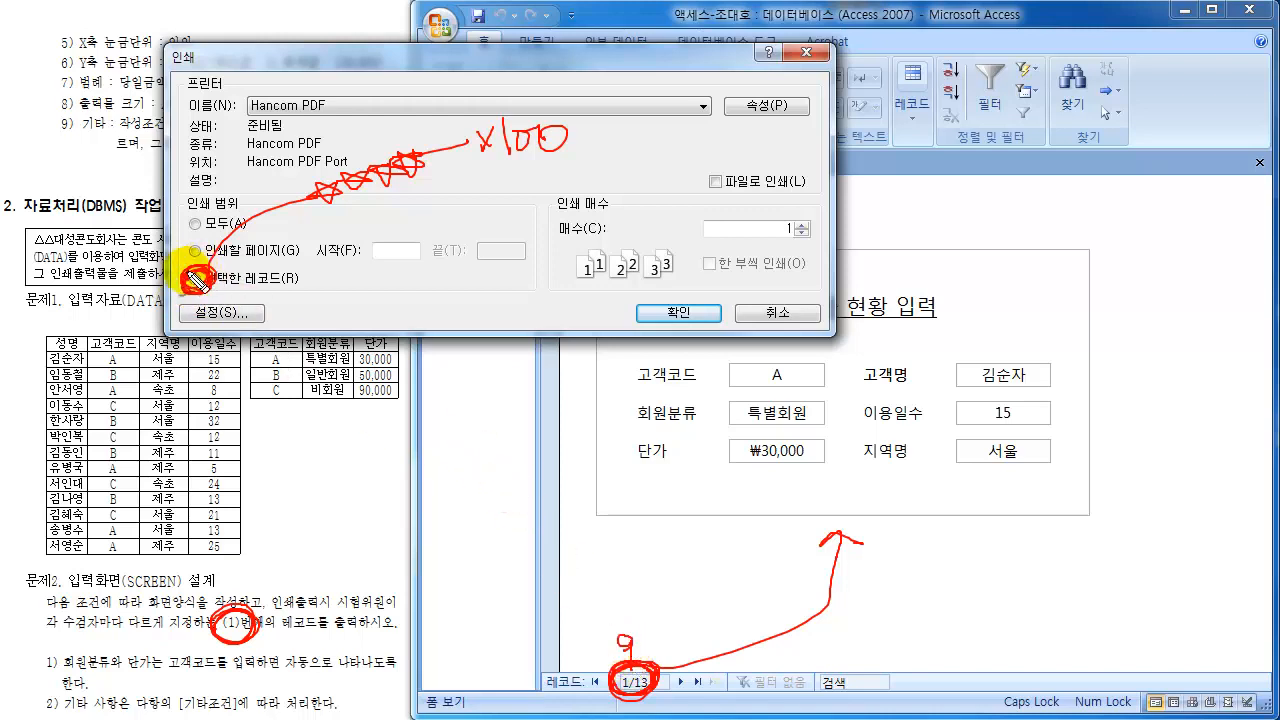
mouse_move(189, 272)
left_mouse_down()
mouse_move(212, 291)
mouse_move(204, 270)
mouse_move(187, 281)
left_mouse_up()
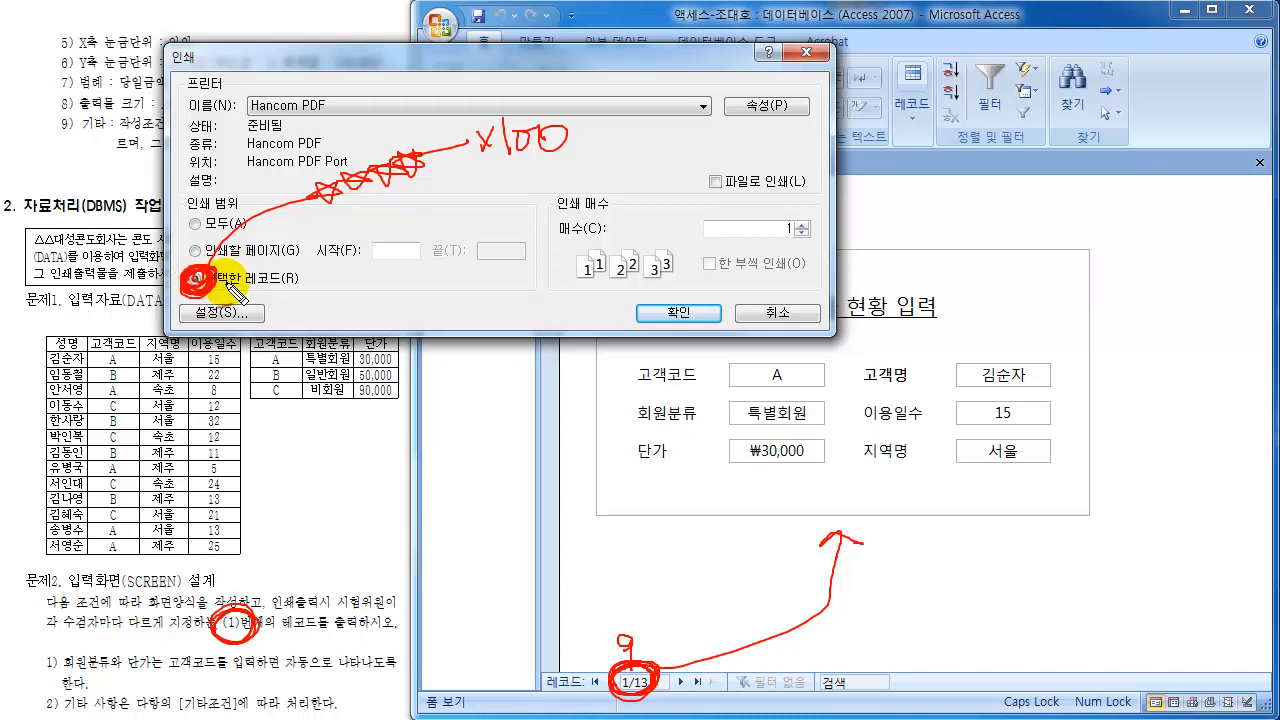
left_click_drag(208, 276, 202, 280)
left_click_drag(386, 210, 540, 175)
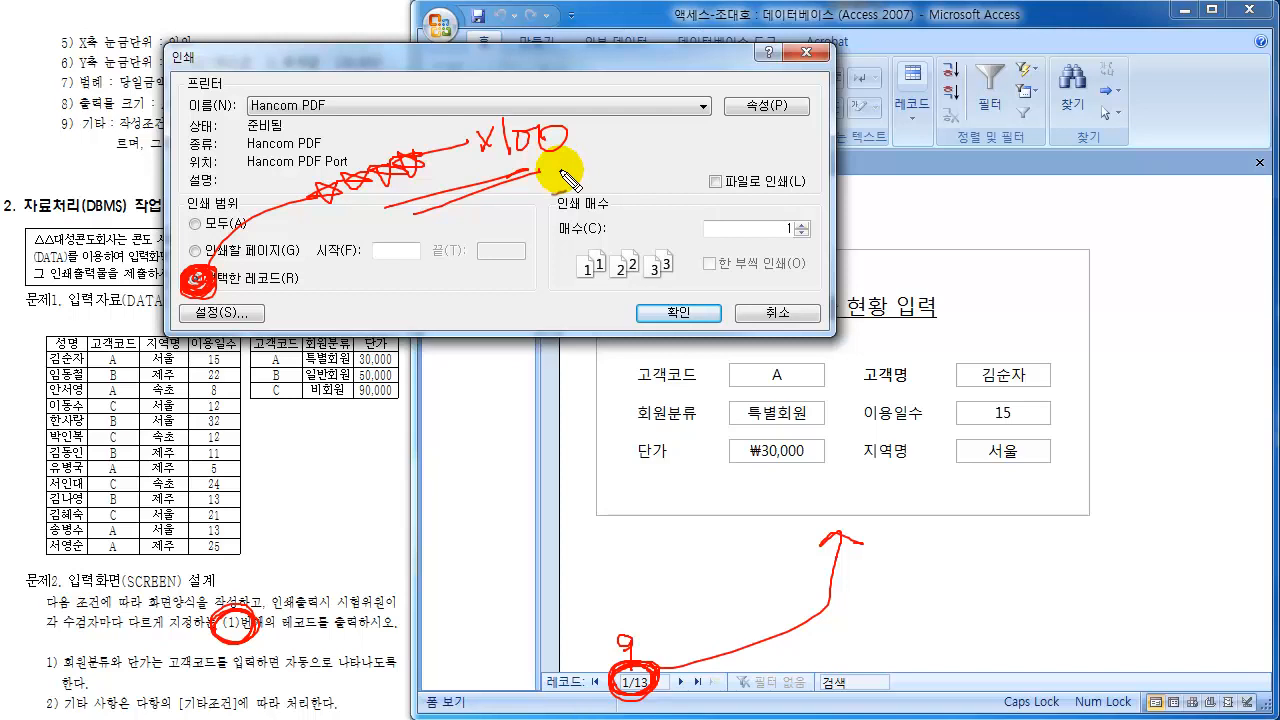
- Try to print only the selected record (선택한 레코드) of Form1 to Hancom PDF
key("Escape")
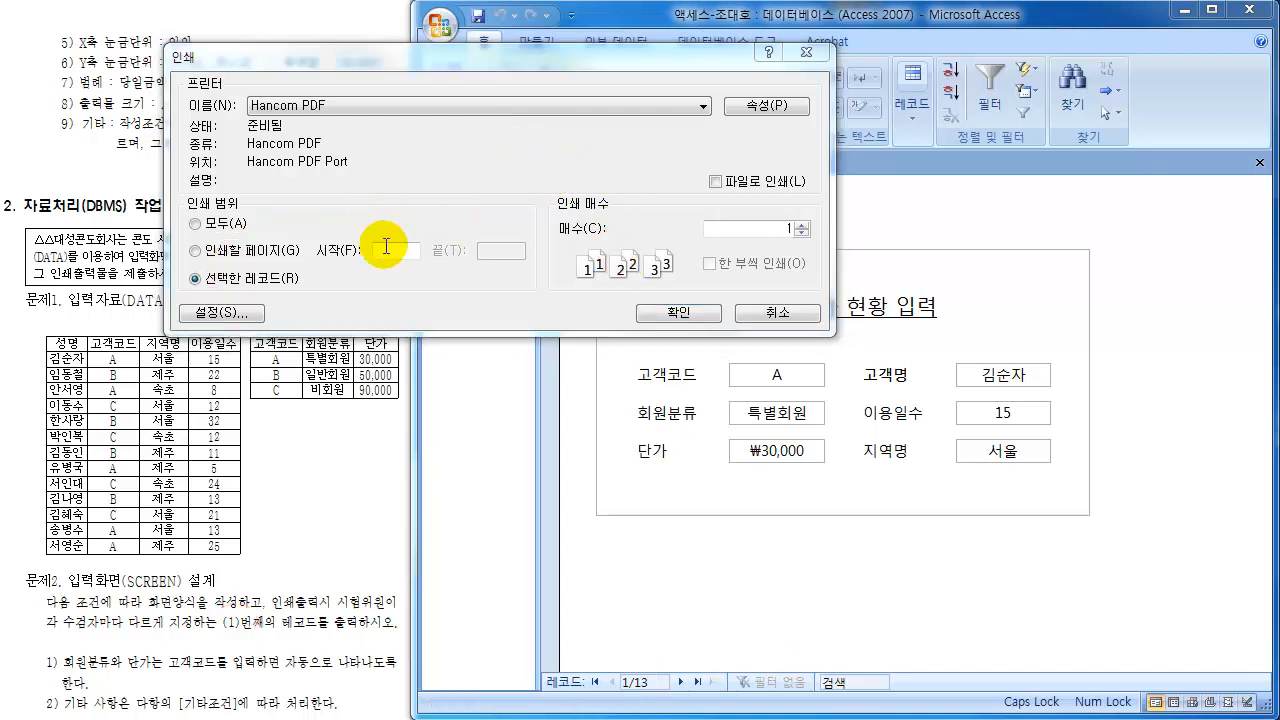
left_click(229, 281)
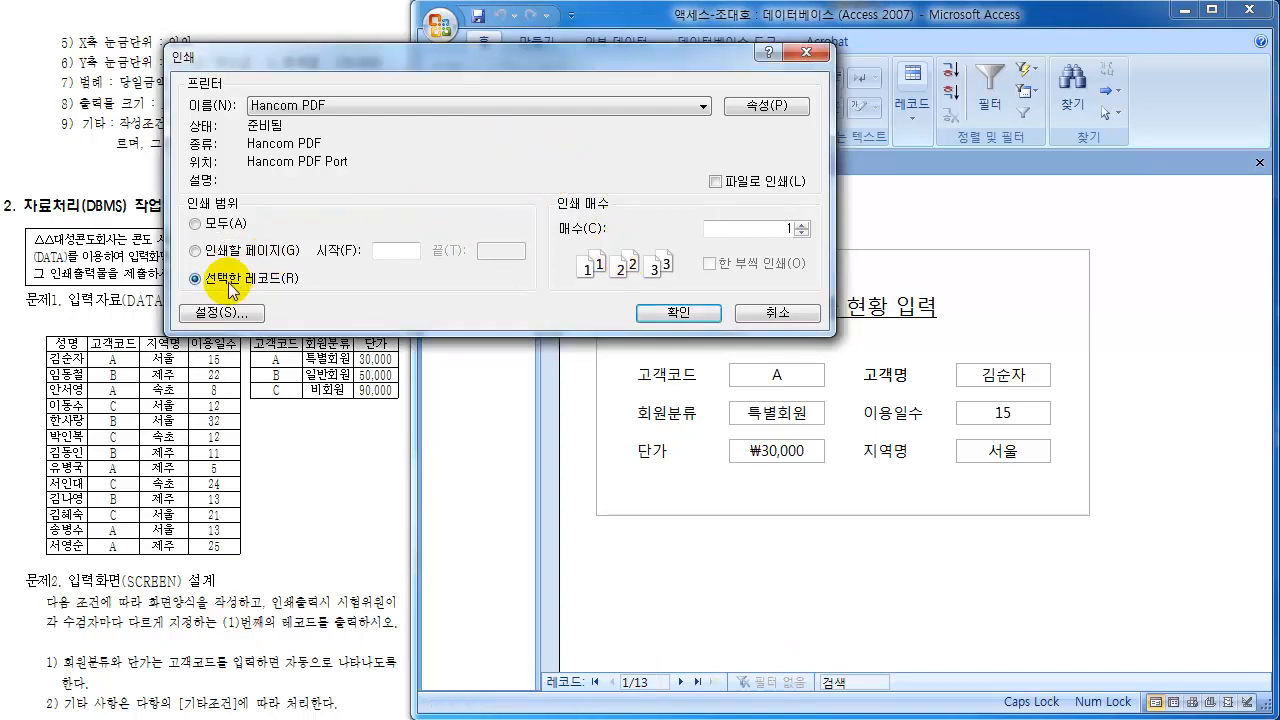
left_click(678, 312)
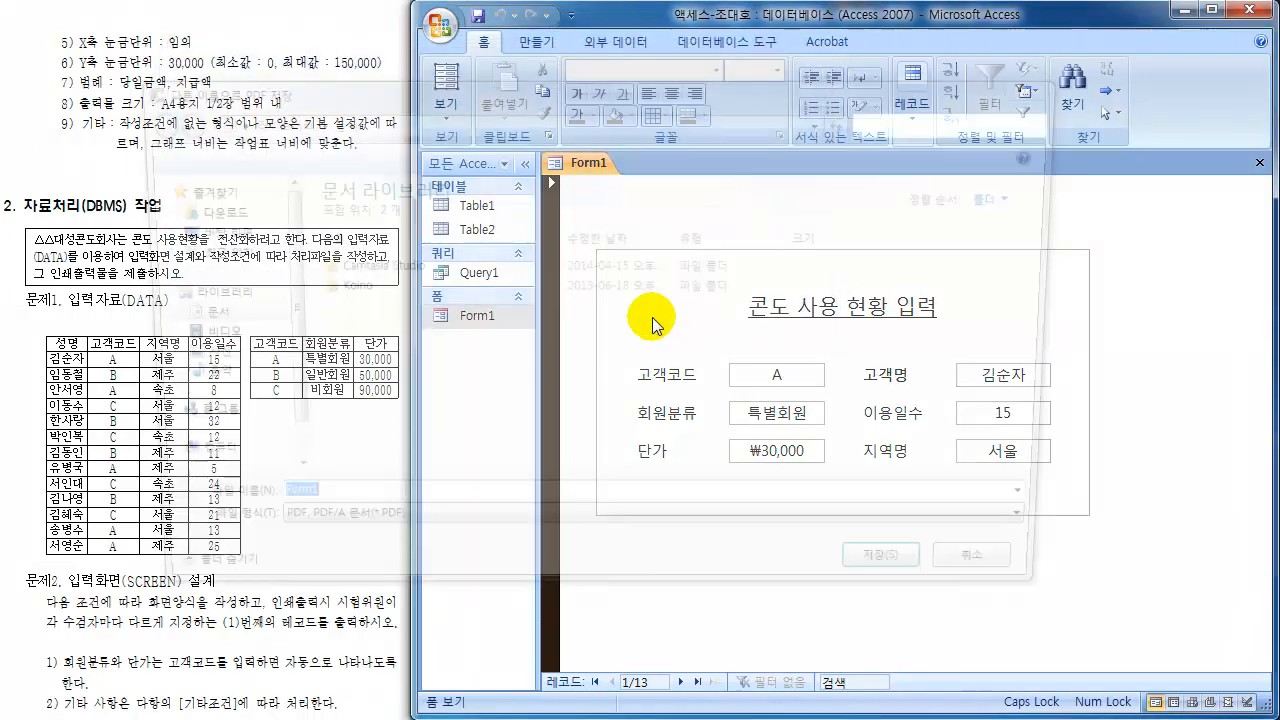
left_click_drag(659, 97, 709, 119)
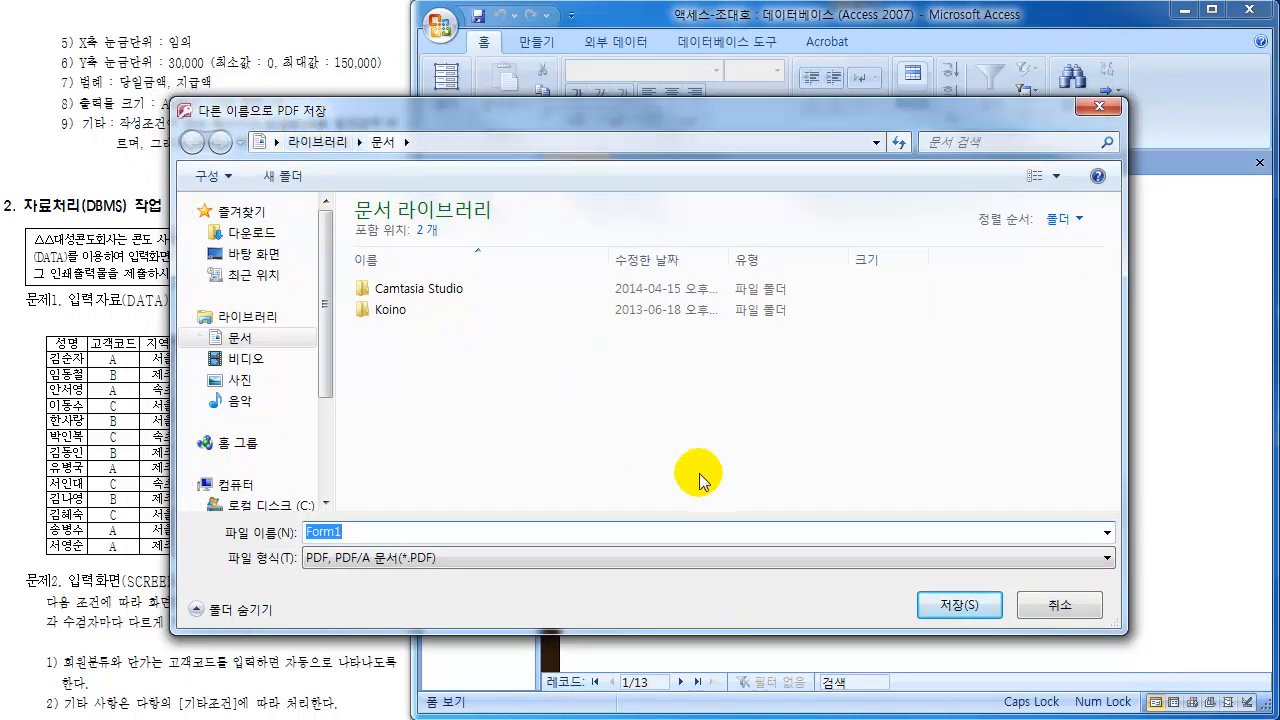
left_click(1062, 606)
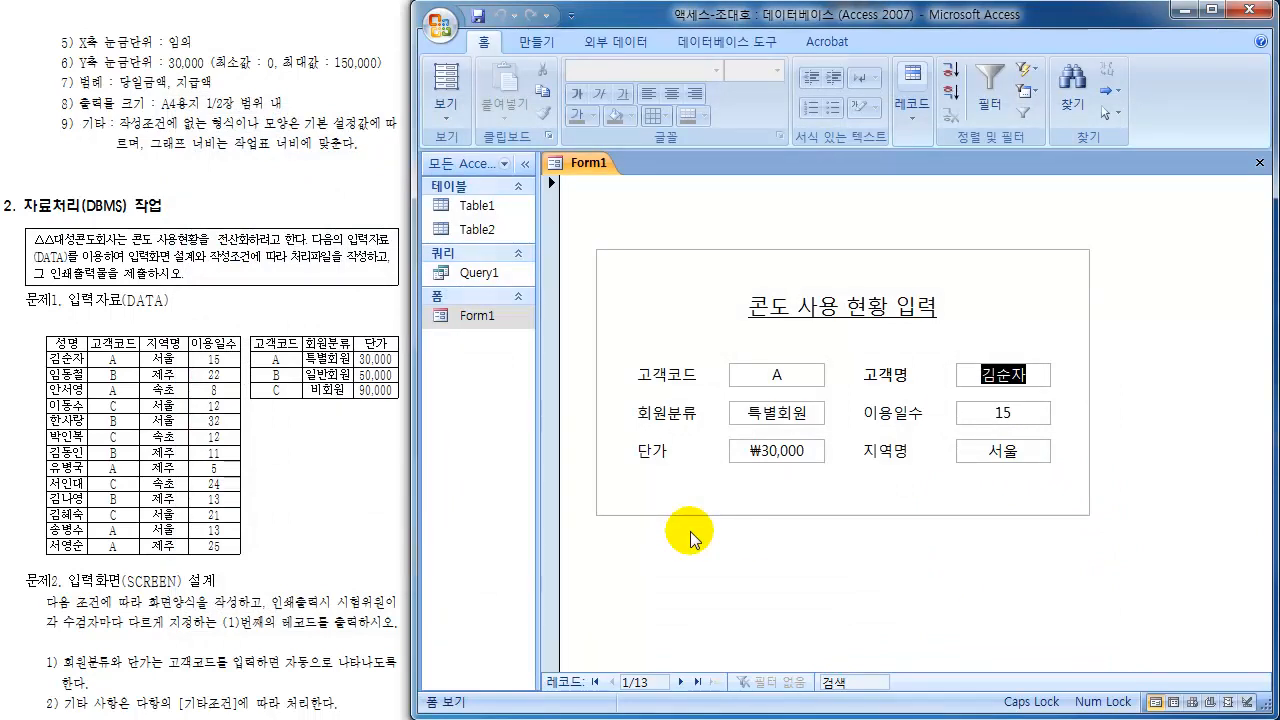
- Switch Form1 from form view to layout view (레이아웃 보기)
left_click(448, 110)
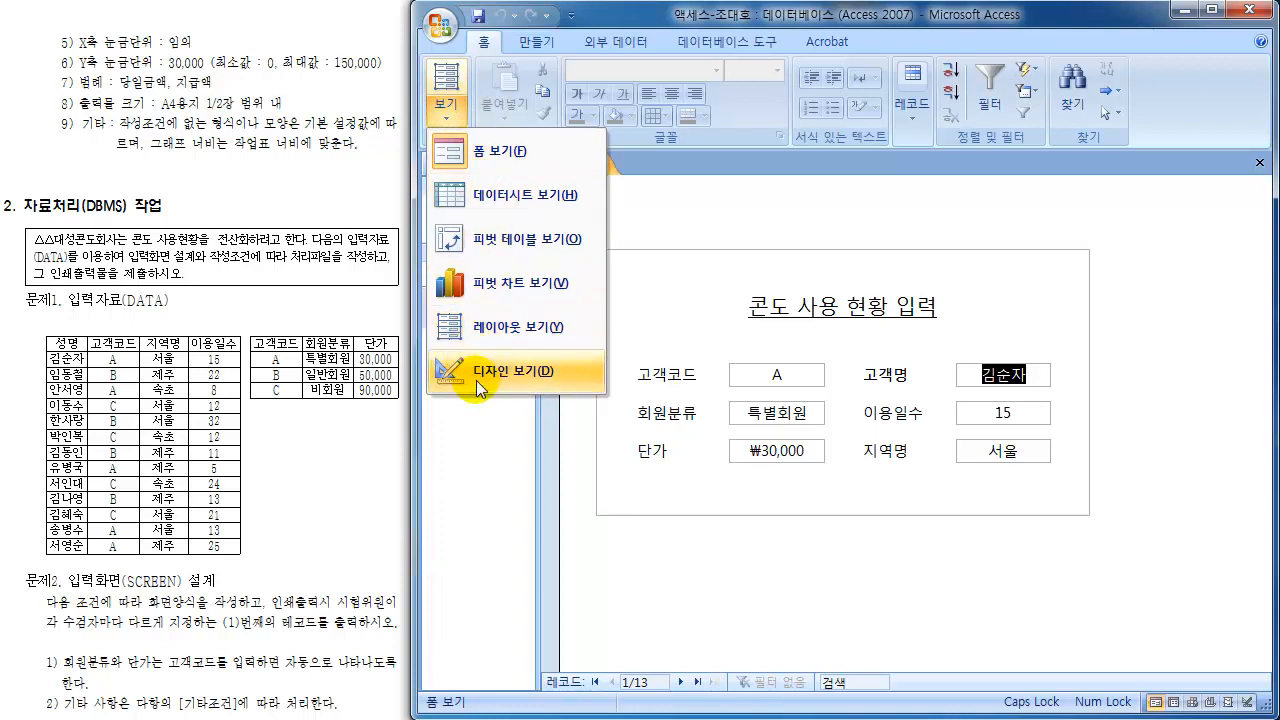
left_click(502, 334)
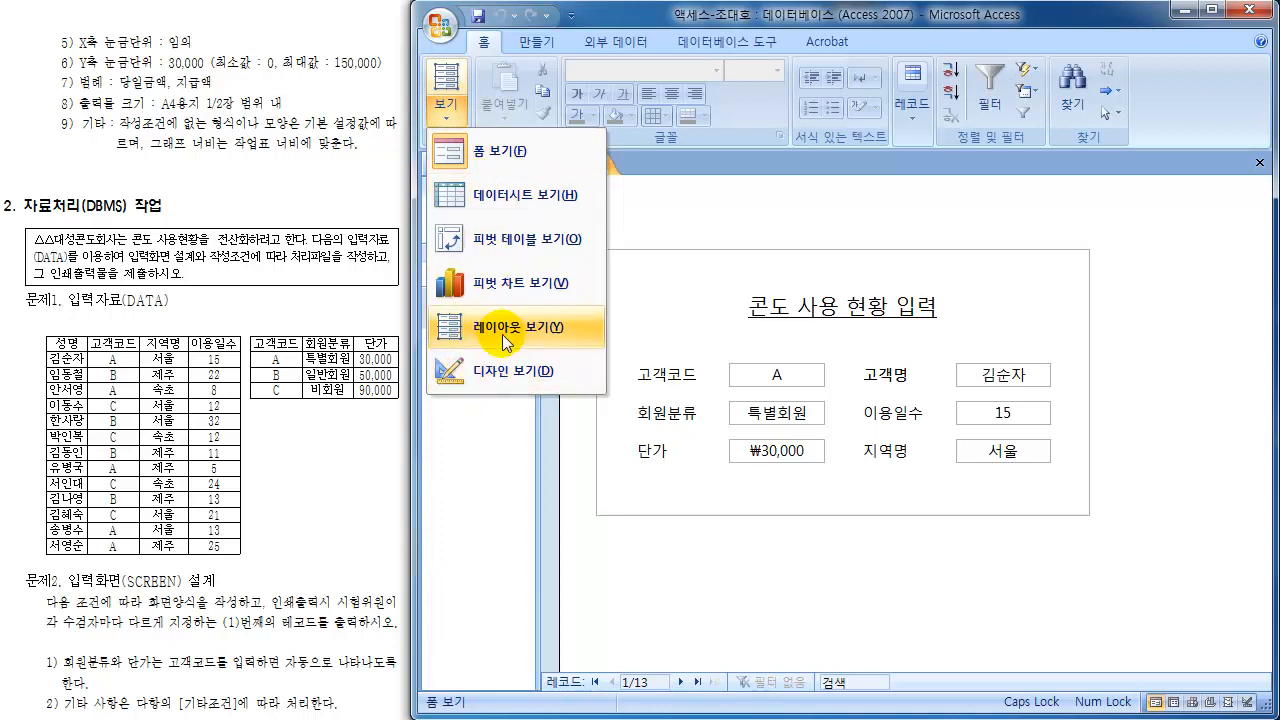
left_click(1133, 491)
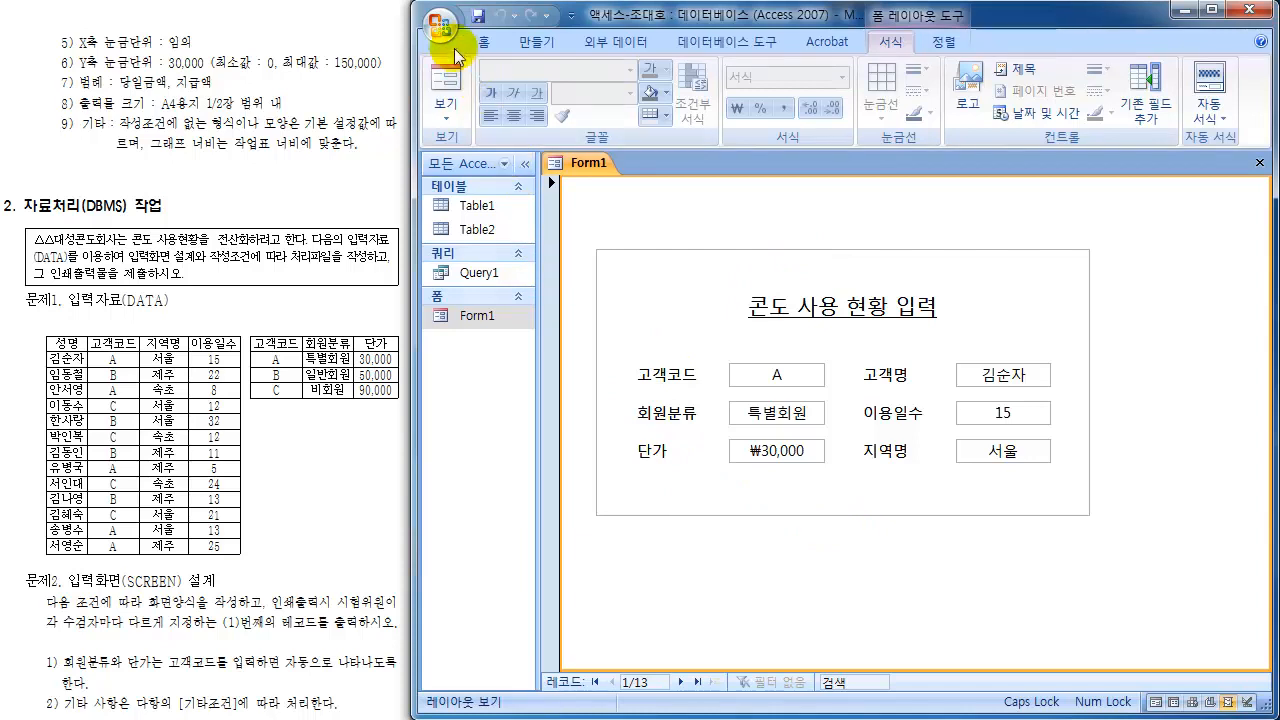
- Open the print preview (인쇄 미리 보기) of Form1 to check how its records are laid out on the page
left_click(441, 26)
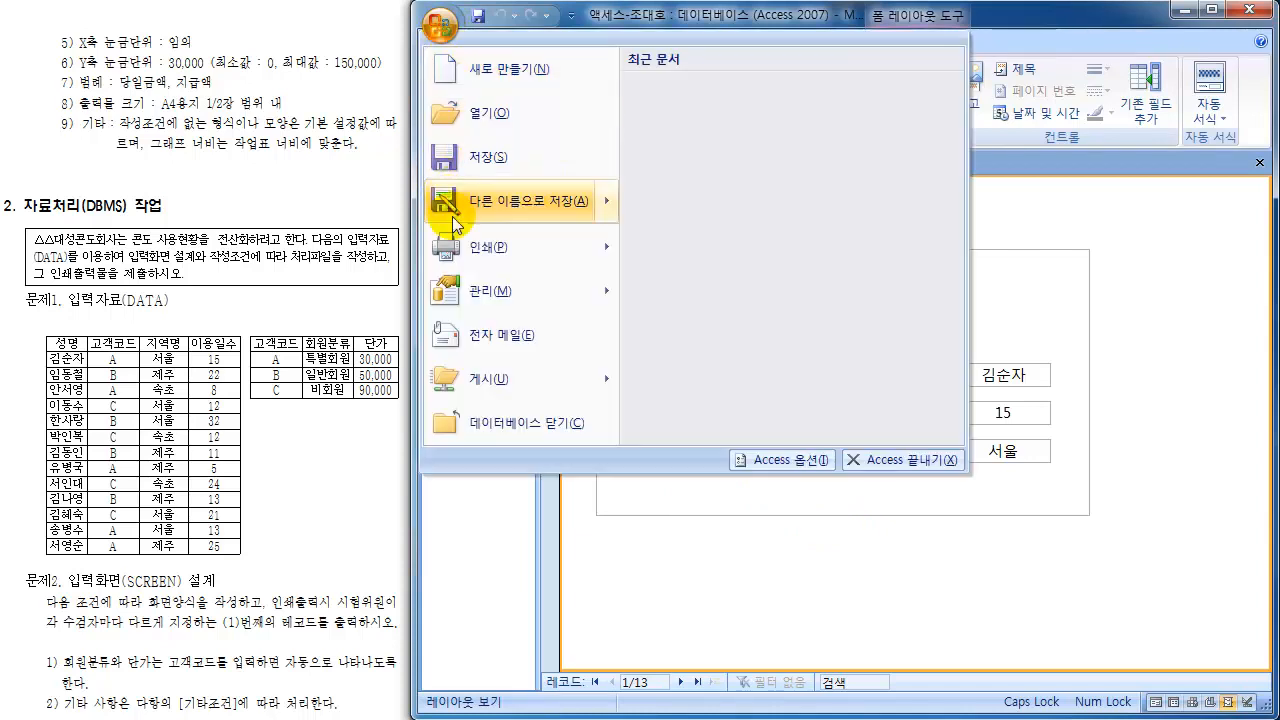
mouse_move(460, 249)
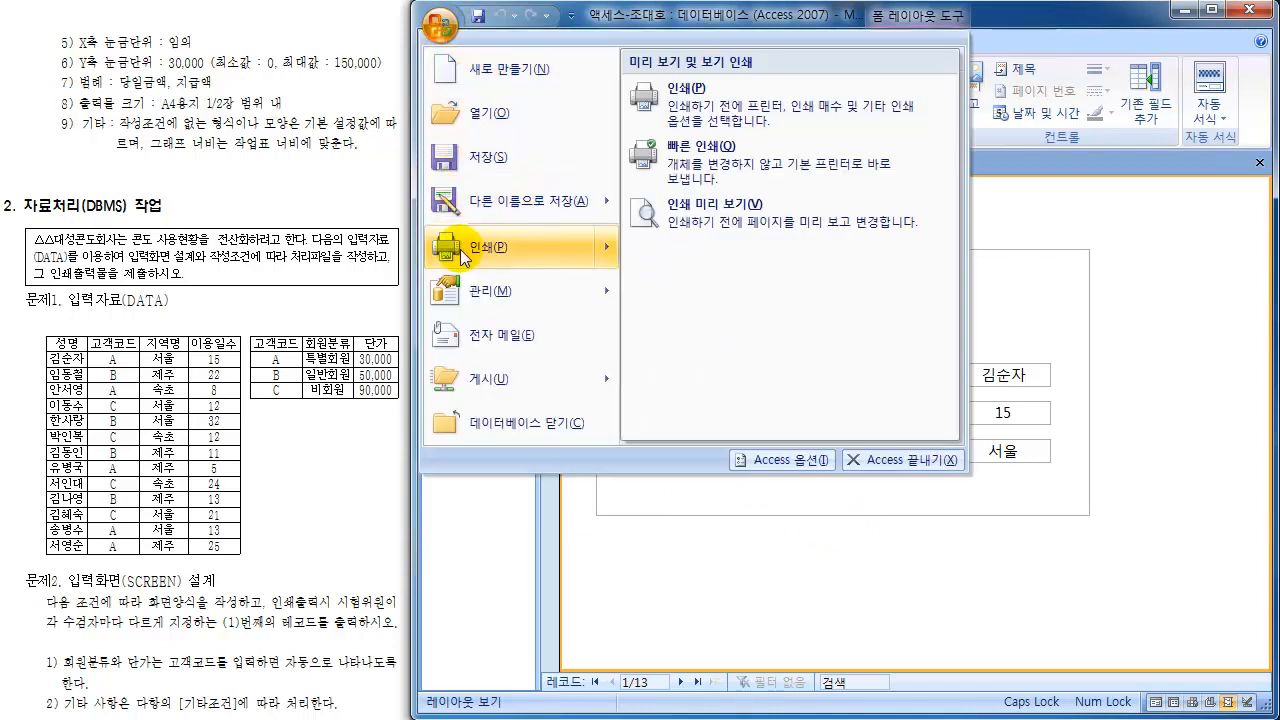
left_click(756, 218)
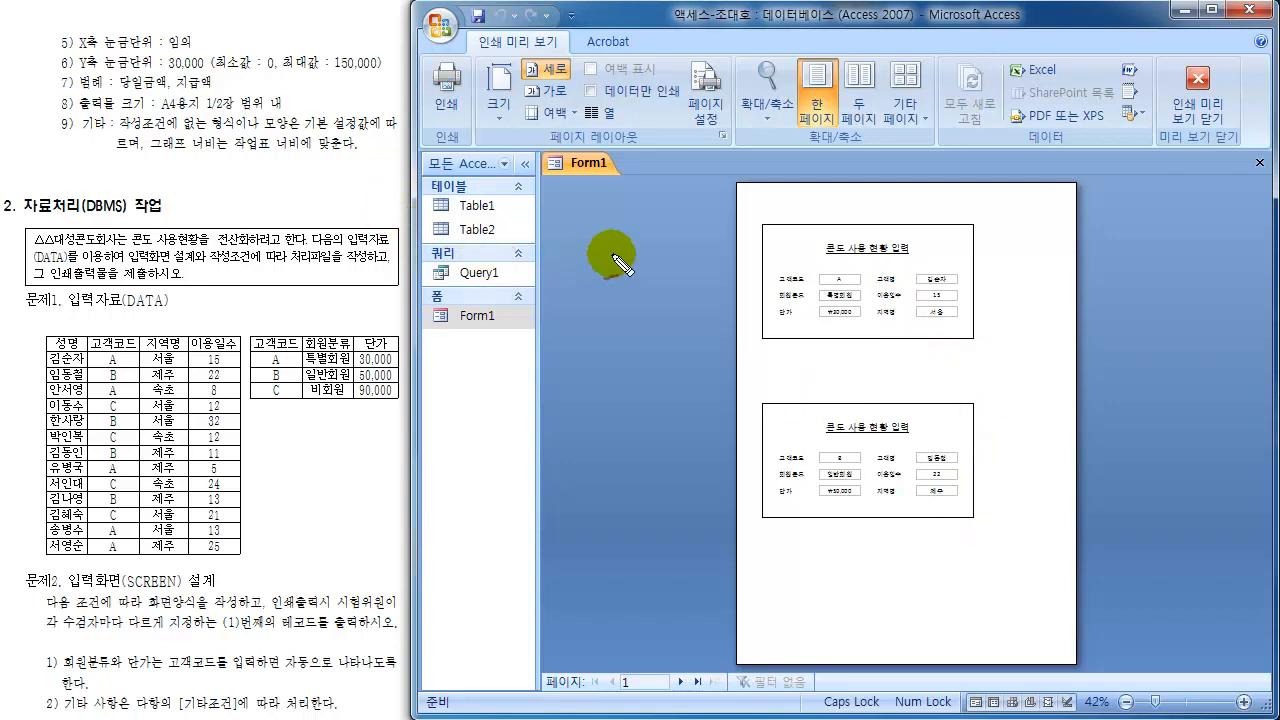
mouse_move(485, 58)
left_mouse_down()
mouse_move(523, 43)
mouse_move(508, 77)
mouse_move(586, 206)
mouse_move(590, 255)
left_mouse_up()
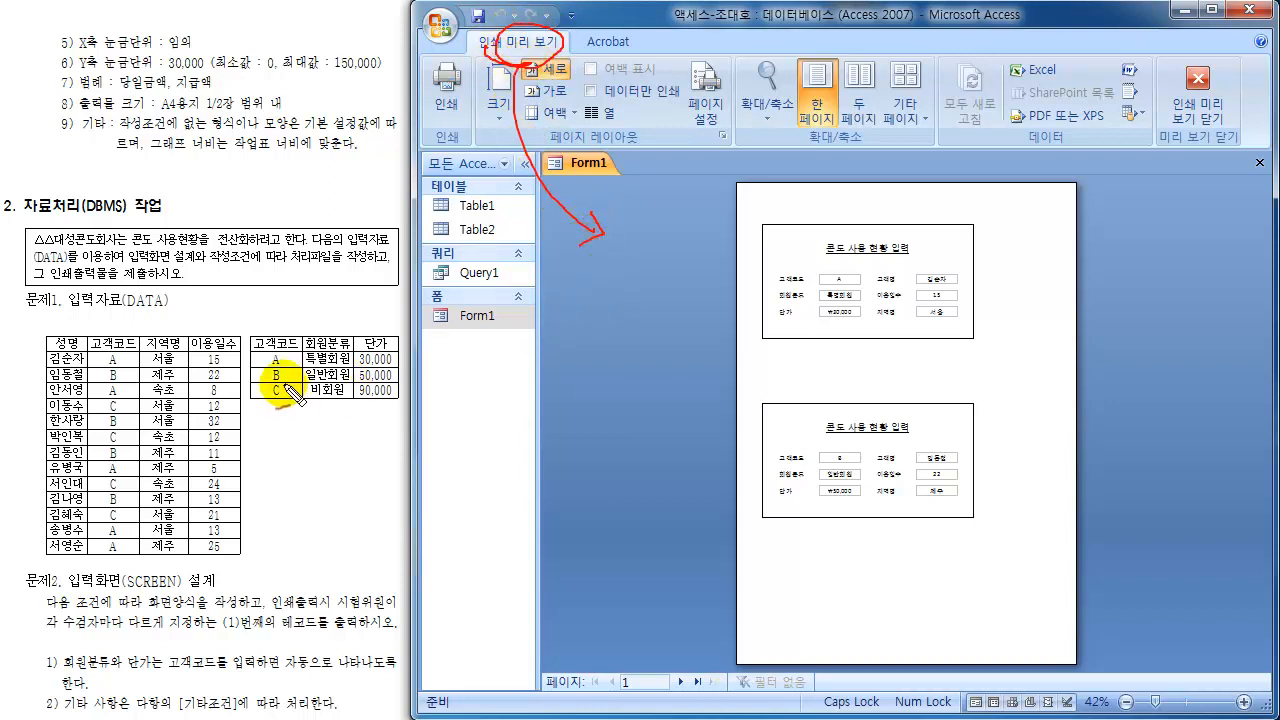
left_click_drag(230, 333, 237, 525)
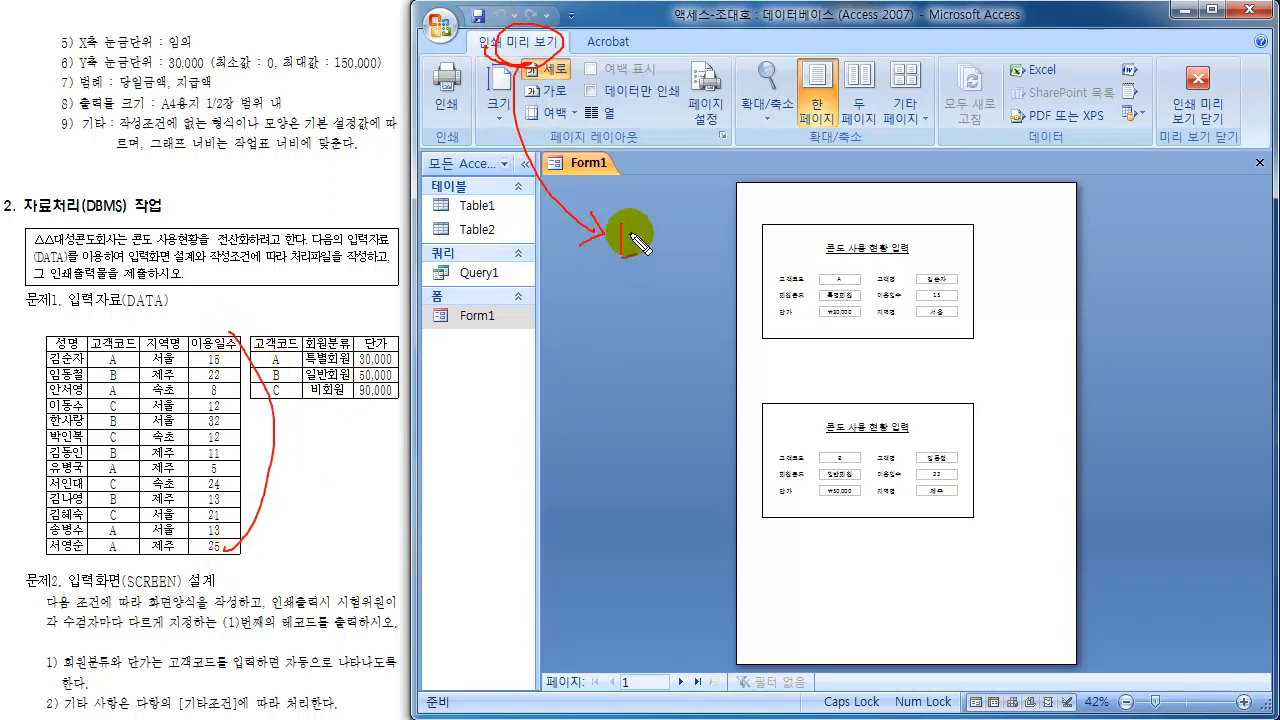
mouse_move(616, 225)
left_mouse_down()
mouse_move(617, 252)
mouse_move(634, 250)
left_mouse_up()
left_click_drag(641, 232, 663, 258)
left_click_drag(674, 226, 666, 271)
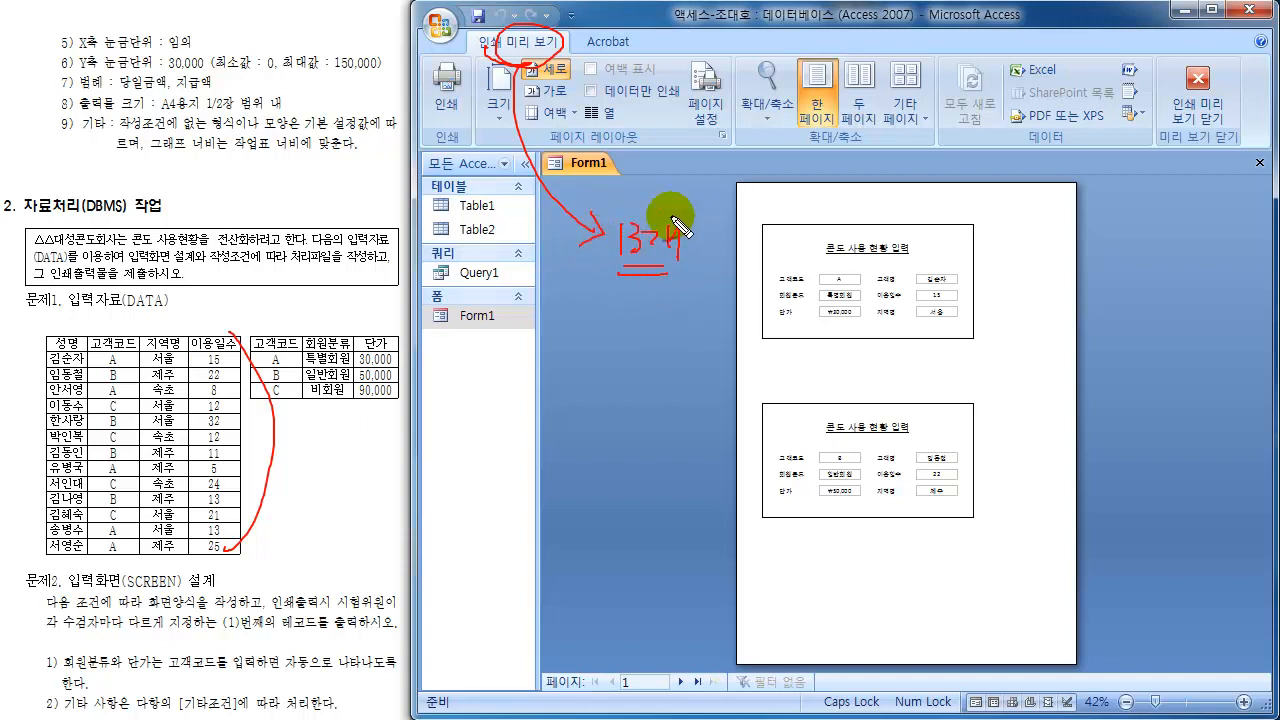
left_click_drag(578, 50, 526, 60)
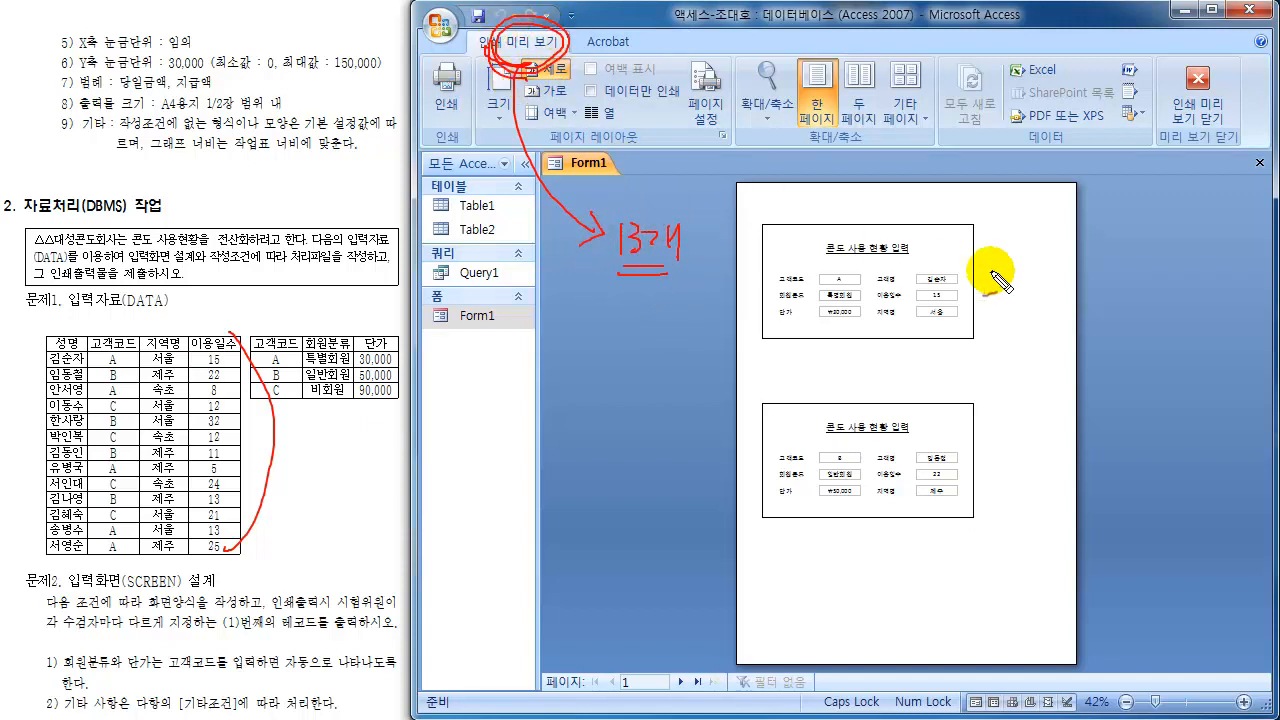
left_click_drag(1046, 230, 1072, 492)
left_click_drag(997, 271, 1015, 267)
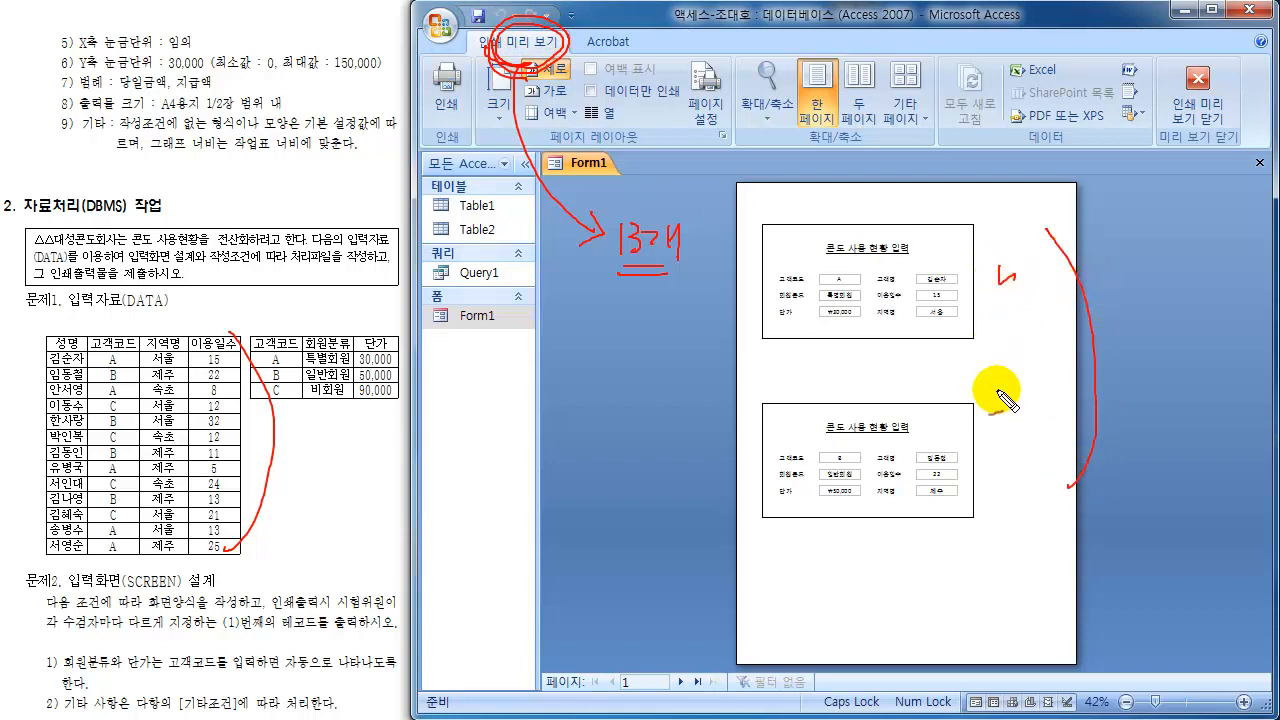
left_click_drag(992, 420, 1012, 423)
left_click_drag(968, 263, 968, 289)
left_click_drag(958, 424, 981, 438)
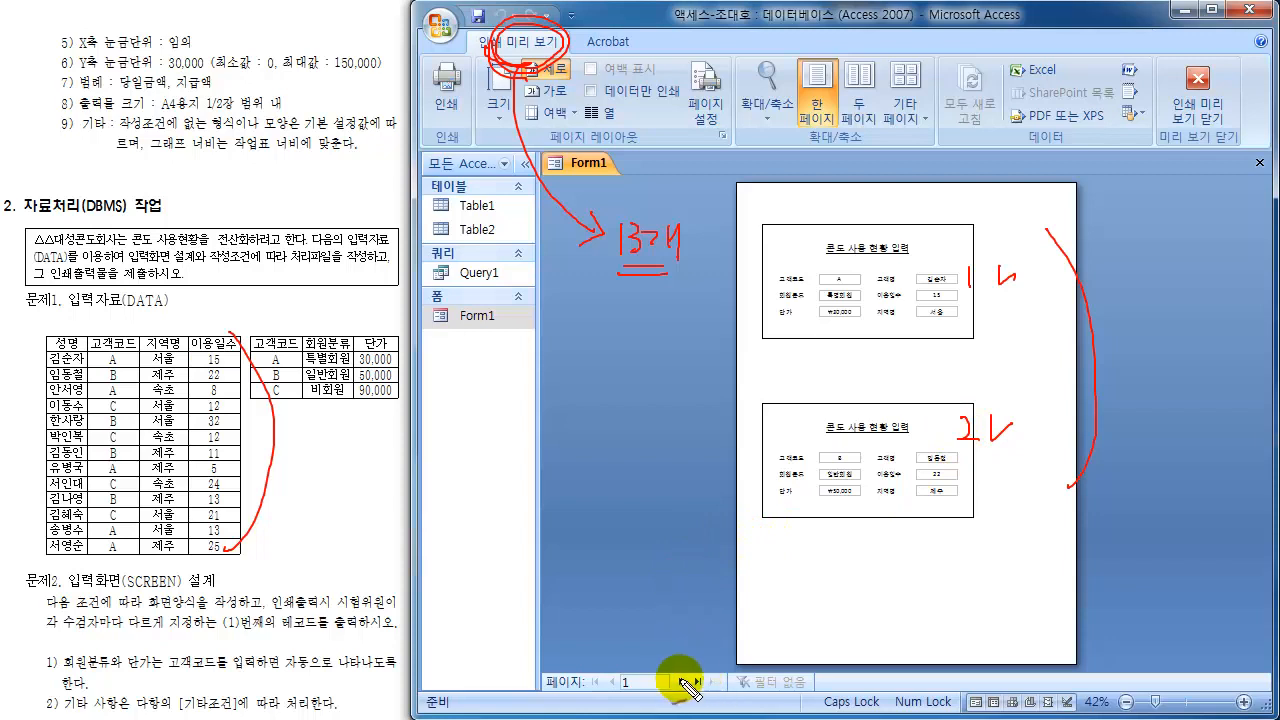
mouse_move(686, 670)
left_mouse_down()
mouse_move(669, 677)
mouse_move(677, 688)
left_mouse_up()
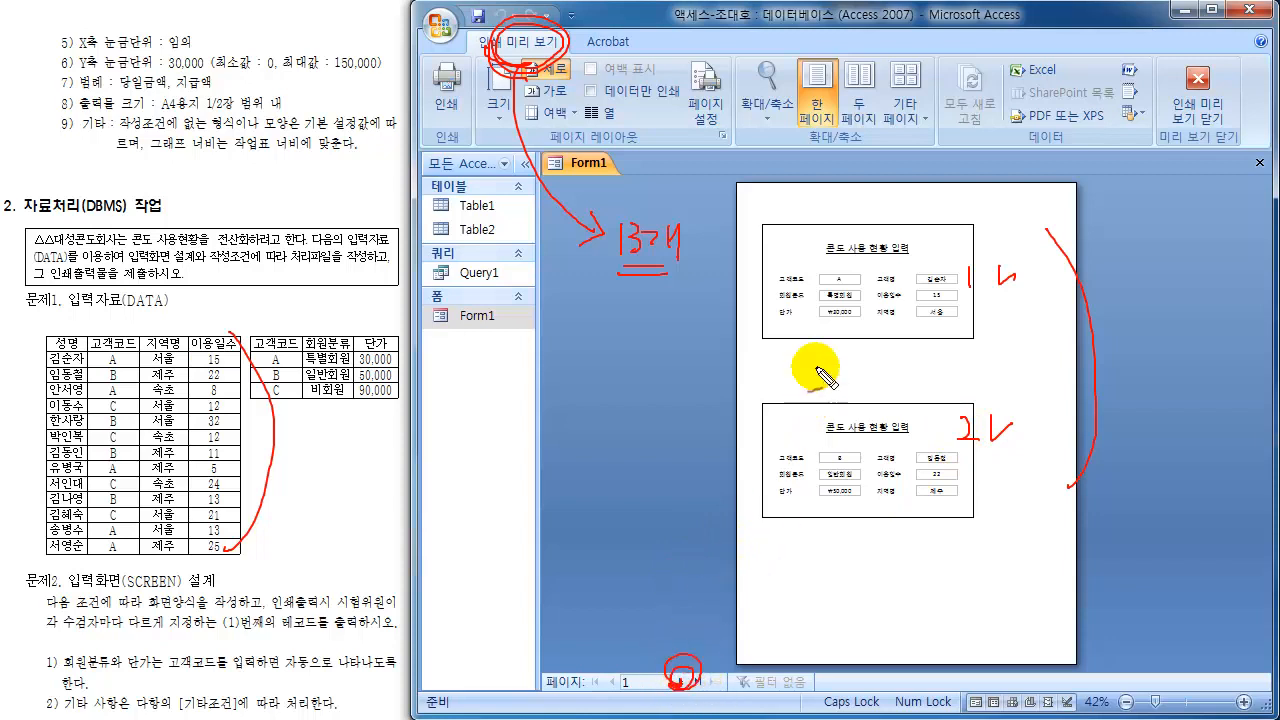
left_click_drag(728, 288, 729, 321)
mouse_move(733, 456)
left_mouse_down()
mouse_move(747, 474)
mouse_move(736, 487)
left_mouse_up()
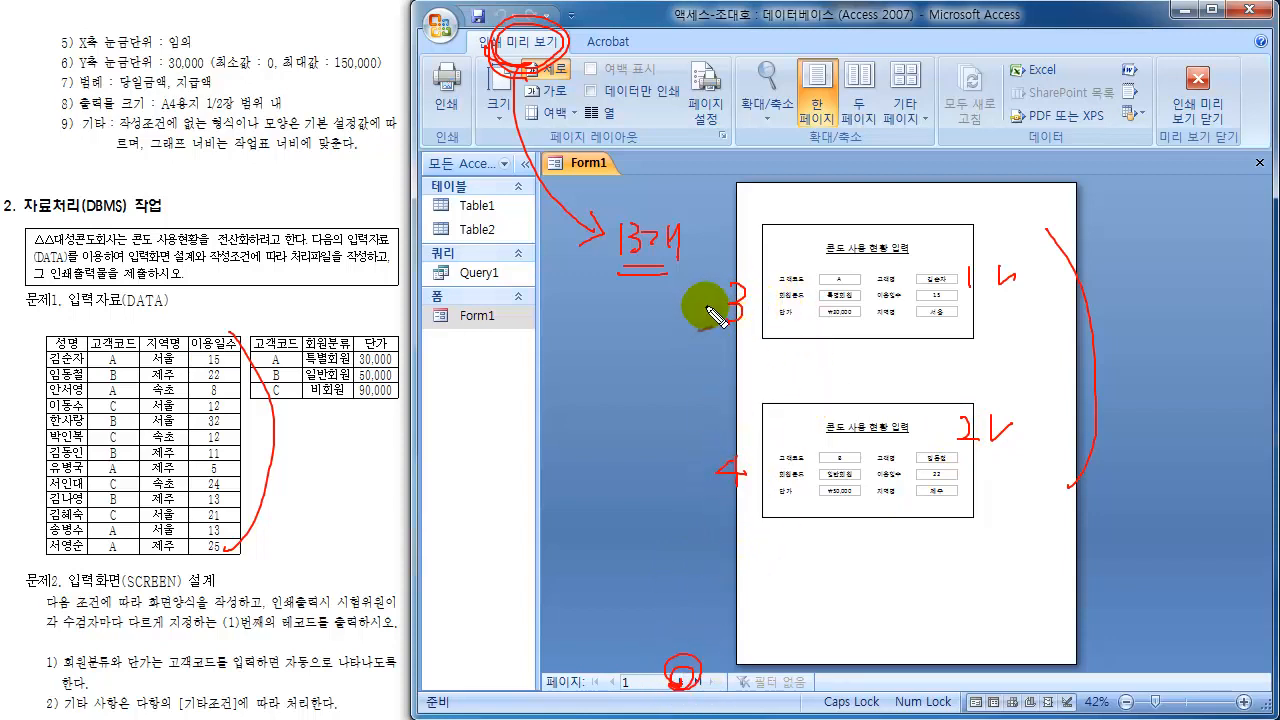
left_click_drag(705, 307, 705, 333)
left_click_drag(704, 307, 717, 312)
left_click_drag(704, 433, 700, 470)
left_click_drag(667, 322, 670, 345)
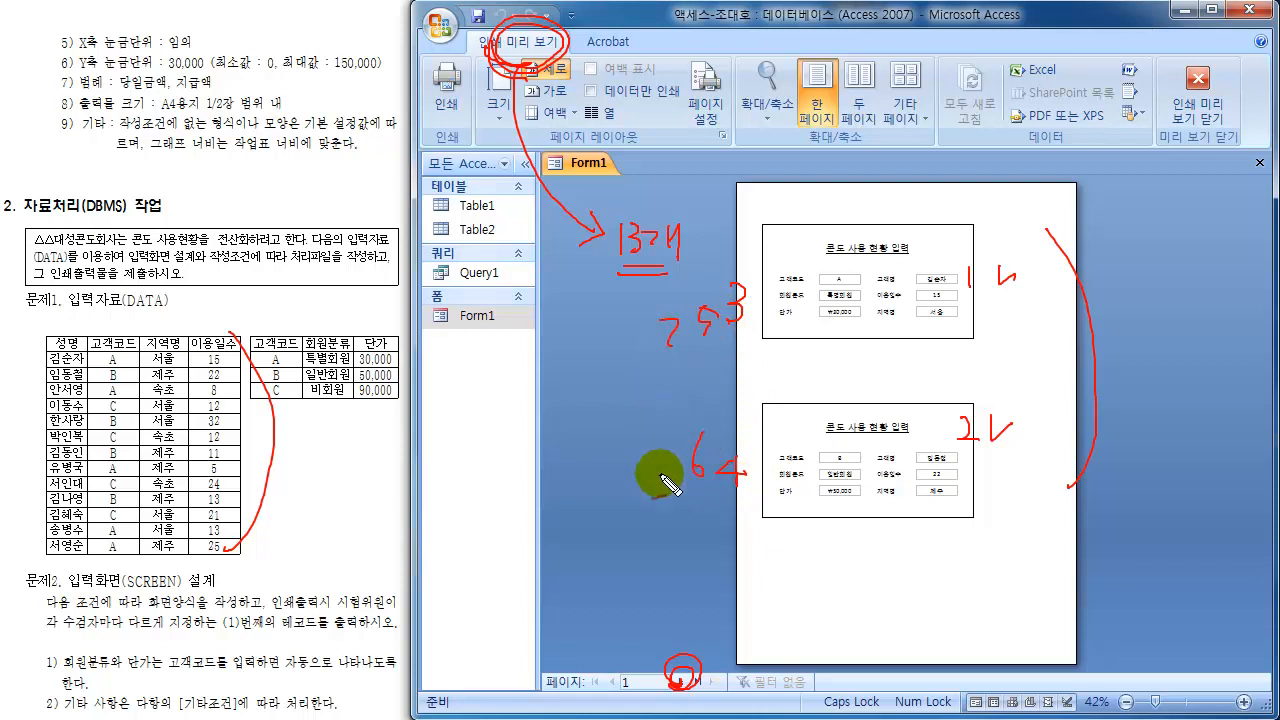
left_click_drag(655, 458, 650, 472)
left_click_drag(625, 318, 628, 350)
left_click_drag(588, 461, 590, 485)
left_click_drag(598, 460, 600, 473)
left_click_drag(568, 329, 579, 349)
left_click_drag(579, 329, 579, 368)
left_click_drag(534, 458, 537, 479)
left_click_drag(547, 462, 562, 474)
left_click_drag(517, 335, 525, 376)
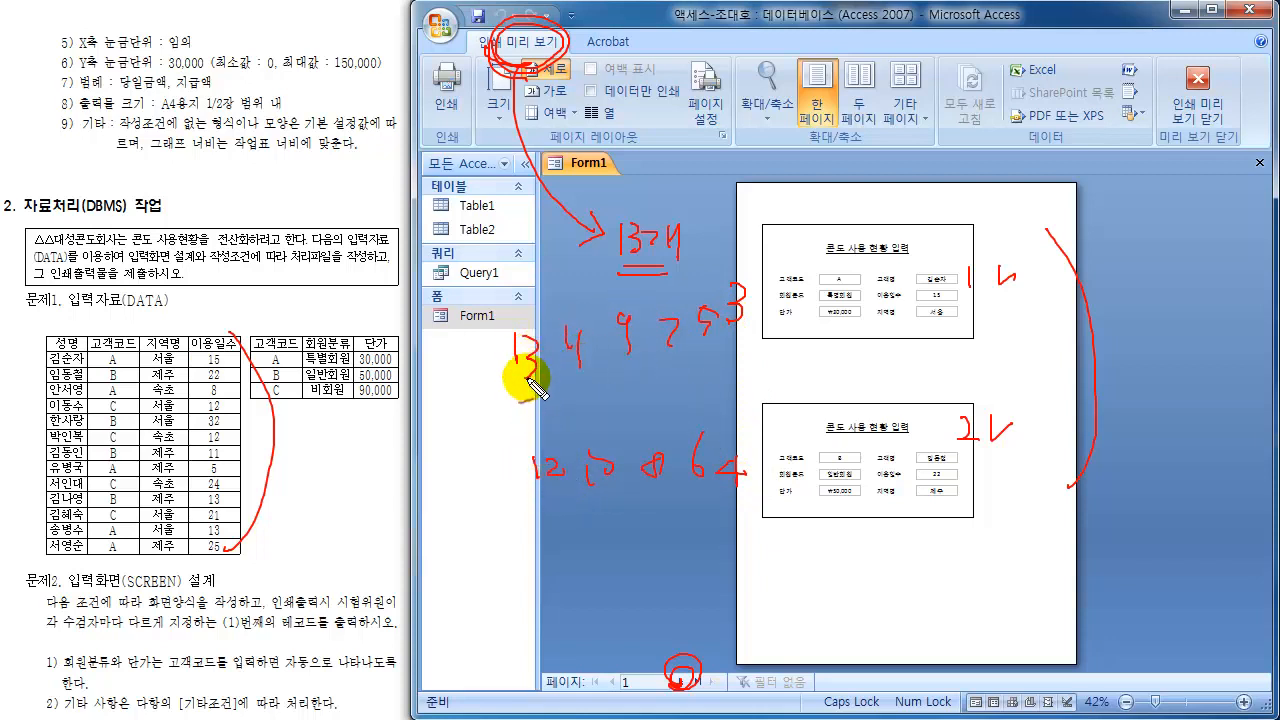
left_click_drag(986, 251, 1000, 257)
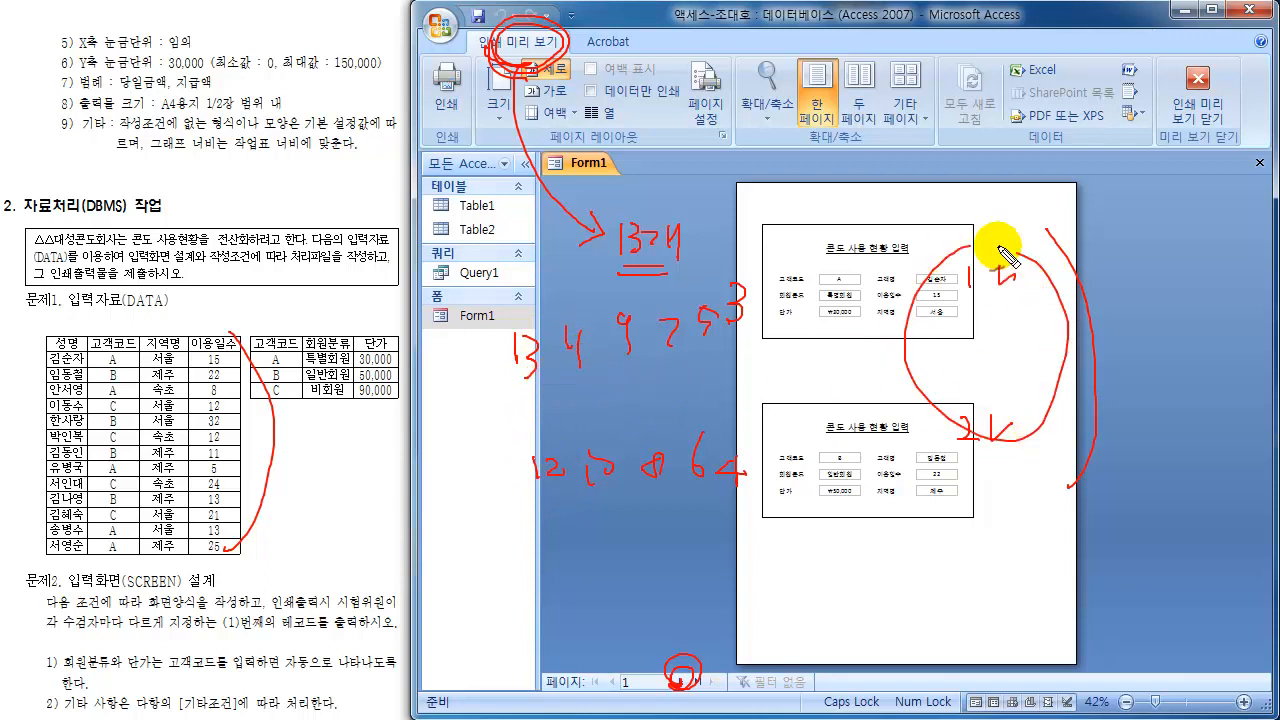
mouse_move(698, 280)
left_mouse_down()
mouse_move(712, 289)
mouse_move(585, 320)
mouse_move(542, 302)
left_mouse_up()
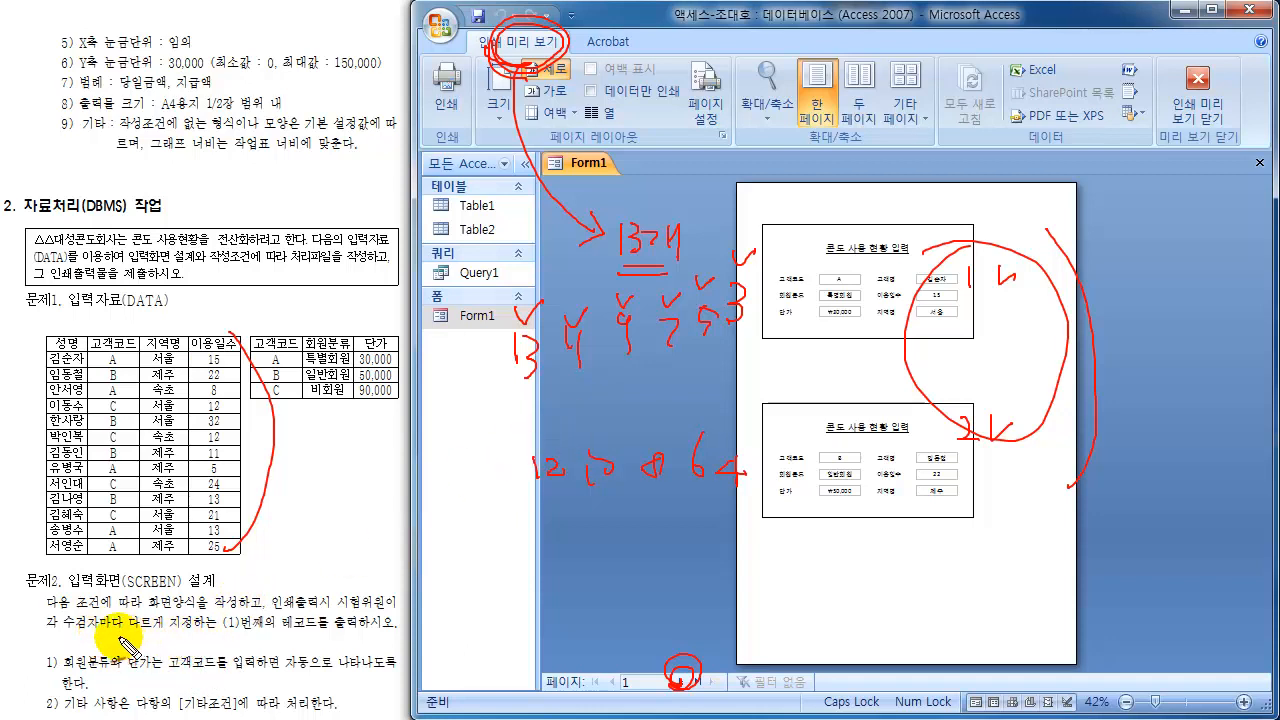
mouse_move(116, 632)
left_mouse_down()
mouse_move(255, 636)
mouse_move(222, 624)
mouse_move(230, 608)
mouse_move(253, 608)
mouse_move(265, 573)
left_mouse_up()
mouse_move(282, 638)
left_mouse_down()
mouse_move(366, 630)
mouse_move(332, 600)
mouse_move(361, 576)
mouse_move(350, 594)
left_mouse_up()
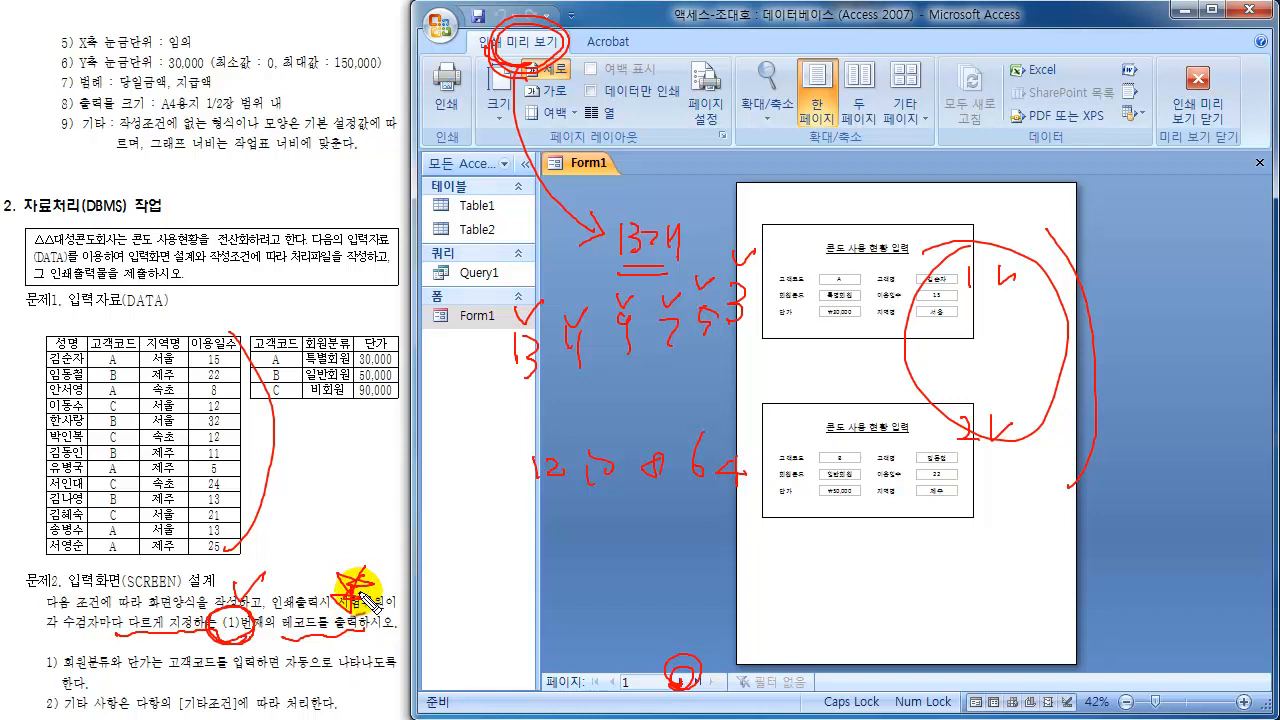
left_click_drag(637, 540, 623, 566)
mouse_move(637, 540)
left_mouse_down()
mouse_move(649, 567)
mouse_move(648, 553)
left_mouse_up()
left_click_drag(667, 545, 672, 556)
mouse_move(686, 543)
left_mouse_down()
mouse_move(679, 556)
mouse_move(725, 525)
mouse_move(775, 528)
mouse_move(834, 585)
mouse_move(871, 571)
mouse_move(943, 594)
mouse_move(951, 571)
mouse_move(929, 534)
mouse_move(983, 528)
left_mouse_up()
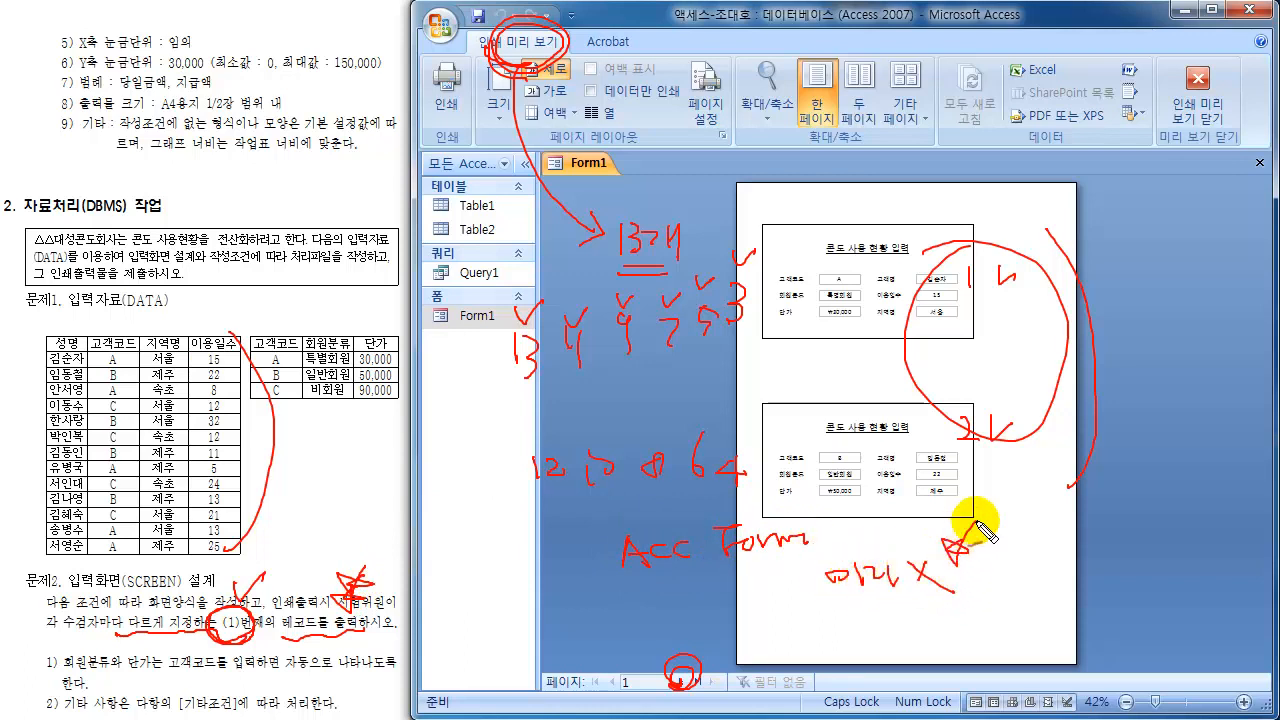
mouse_move(860, 223)
left_mouse_down()
mouse_move(810, 219)
mouse_move(954, 314)
mouse_move(787, 260)
left_mouse_up()
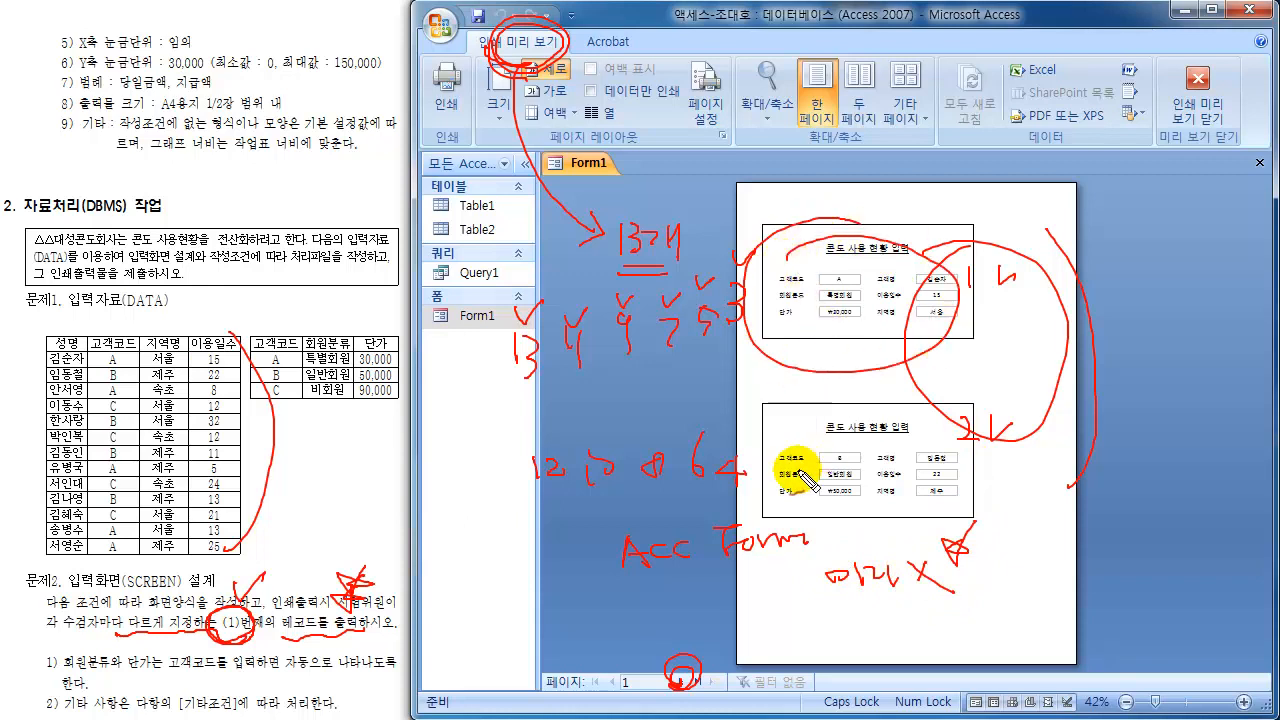
key("Escape")
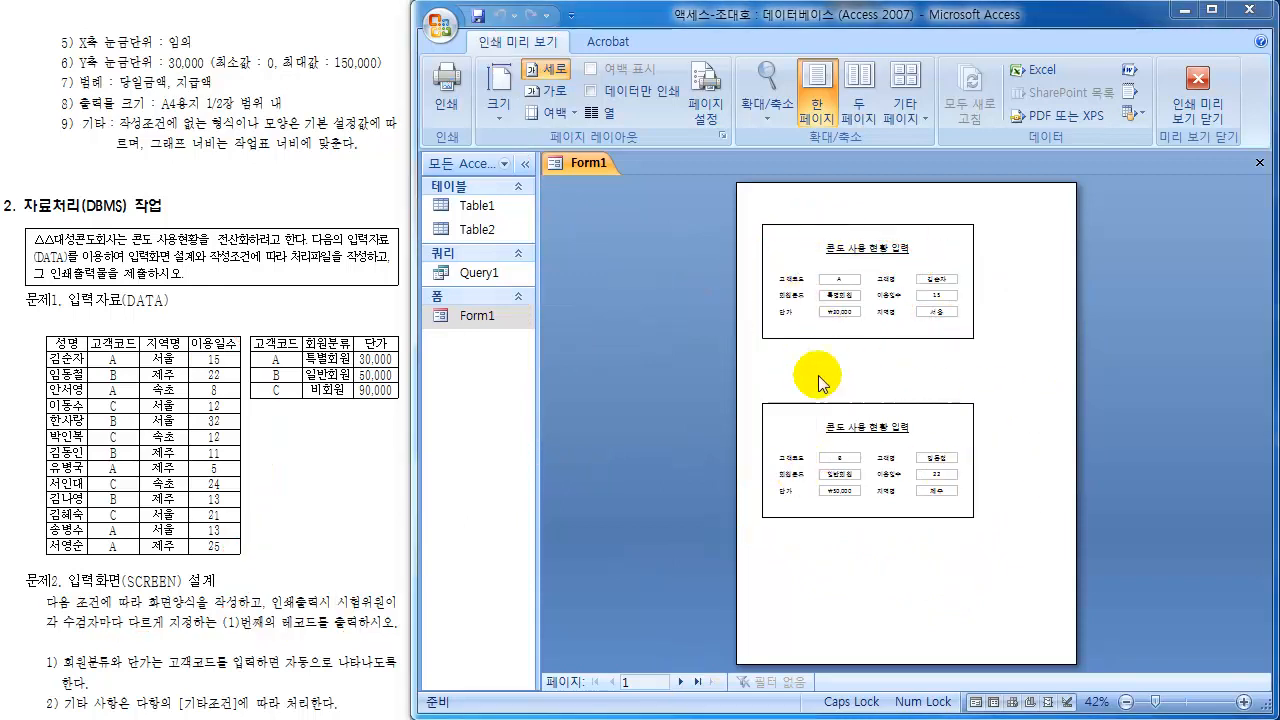
- Close the print preview and open the print settings for Form1 again
left_click(1196, 88)
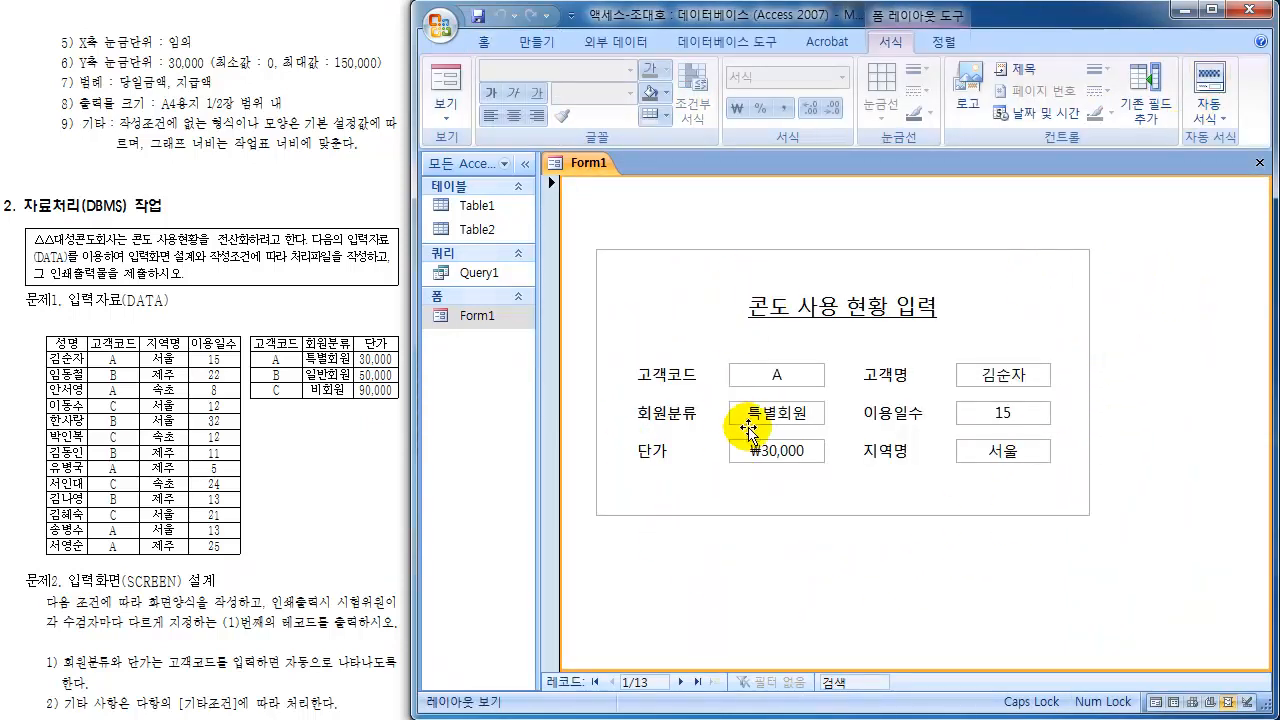
left_click(445, 33)
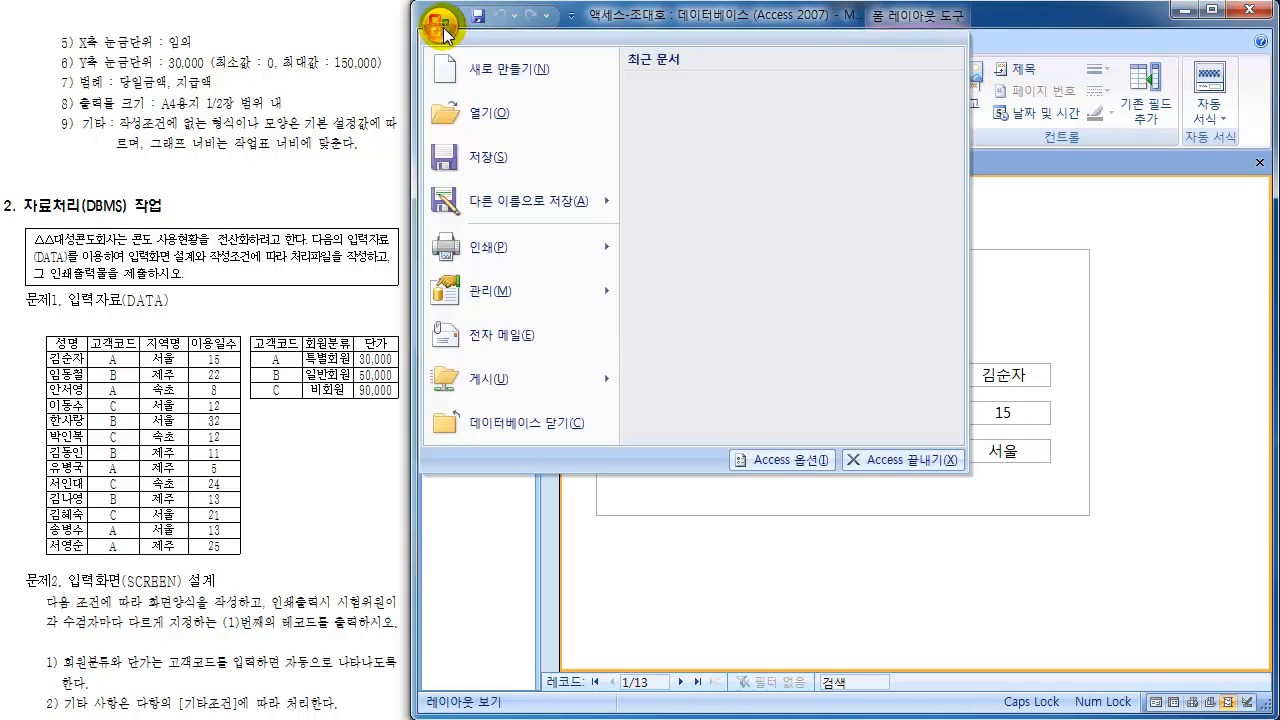
mouse_move(500, 258)
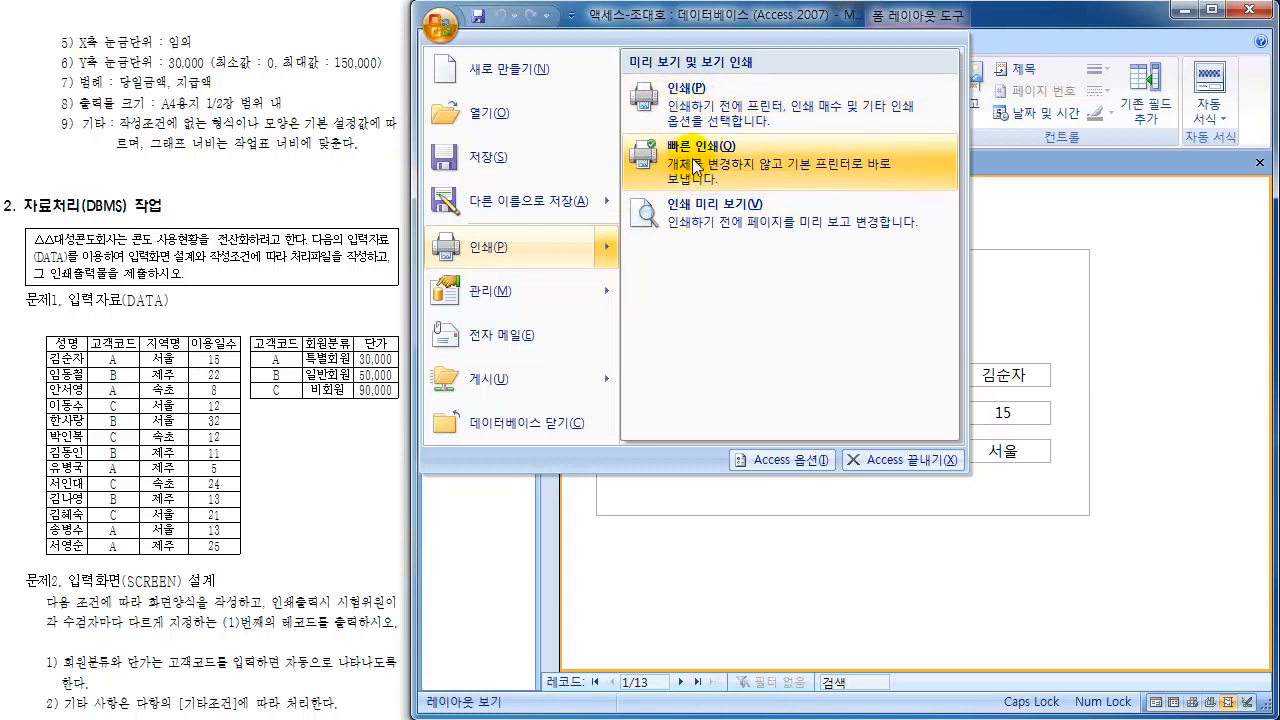
left_click(684, 106)
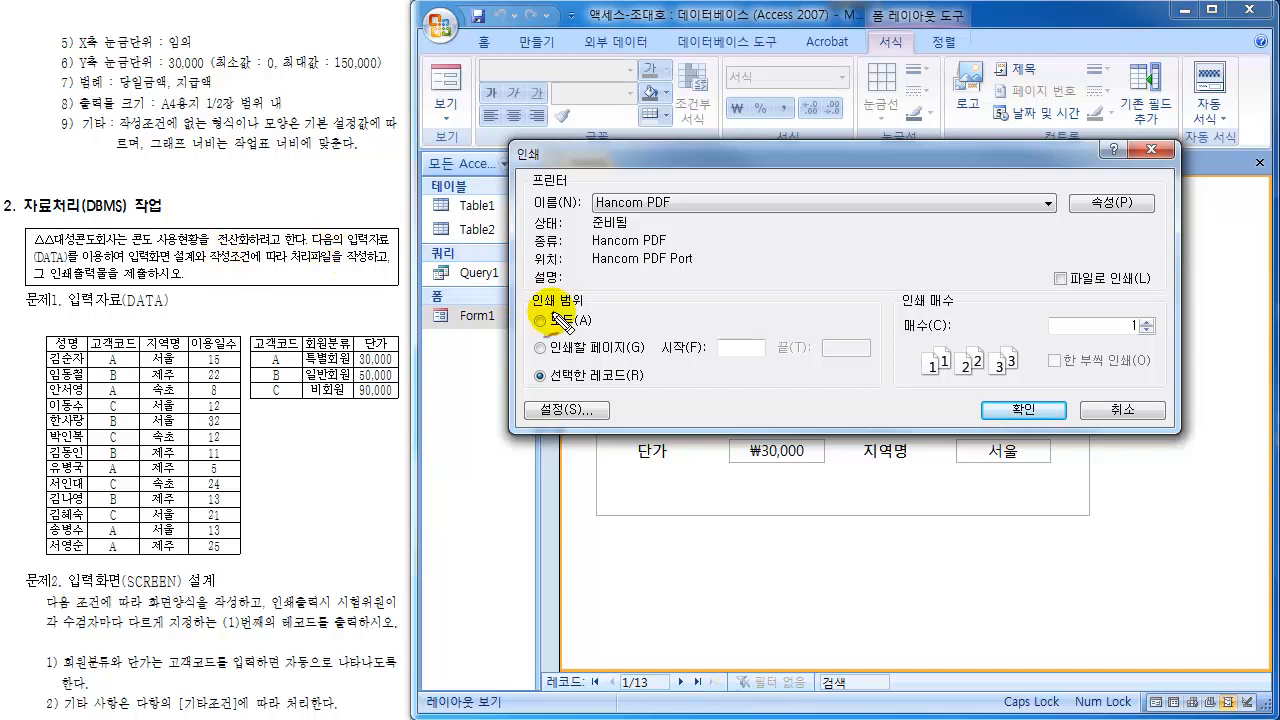
mouse_move(527, 380)
left_mouse_down()
mouse_move(562, 376)
mouse_move(551, 365)
left_mouse_up()
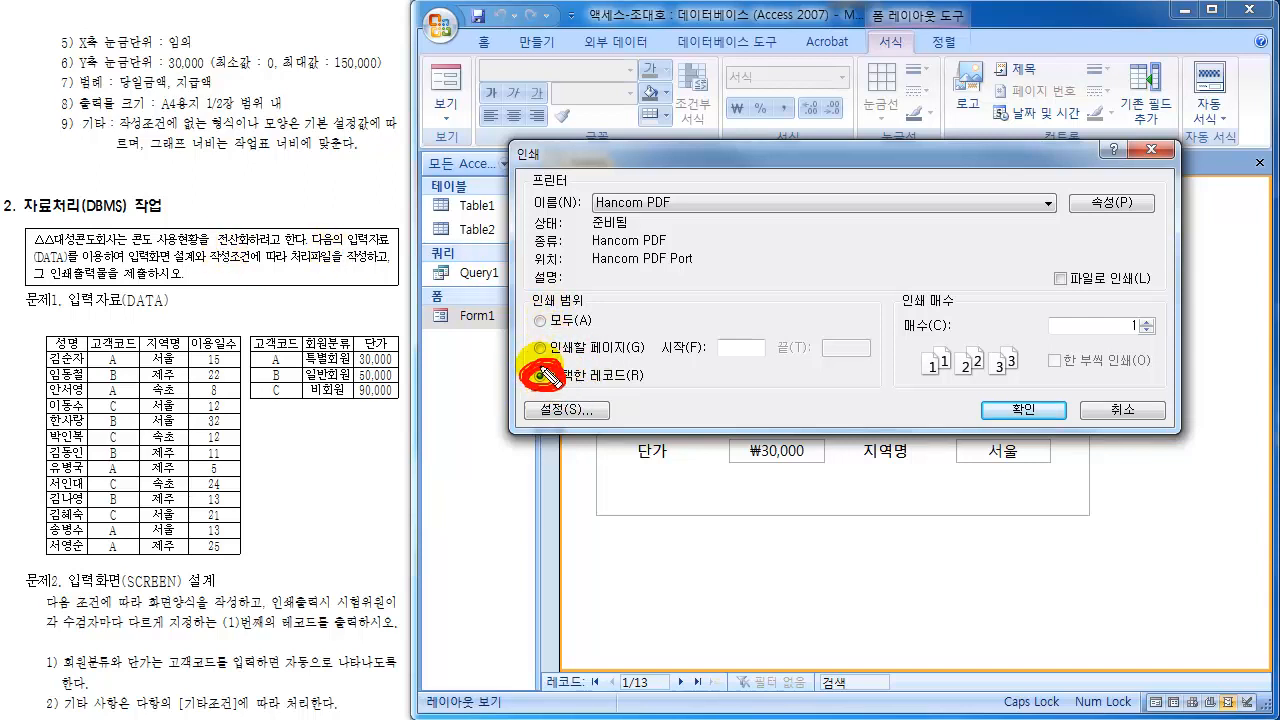
mouse_move(654, 655)
left_mouse_down()
mouse_move(609, 680)
mouse_move(630, 697)
left_mouse_up()
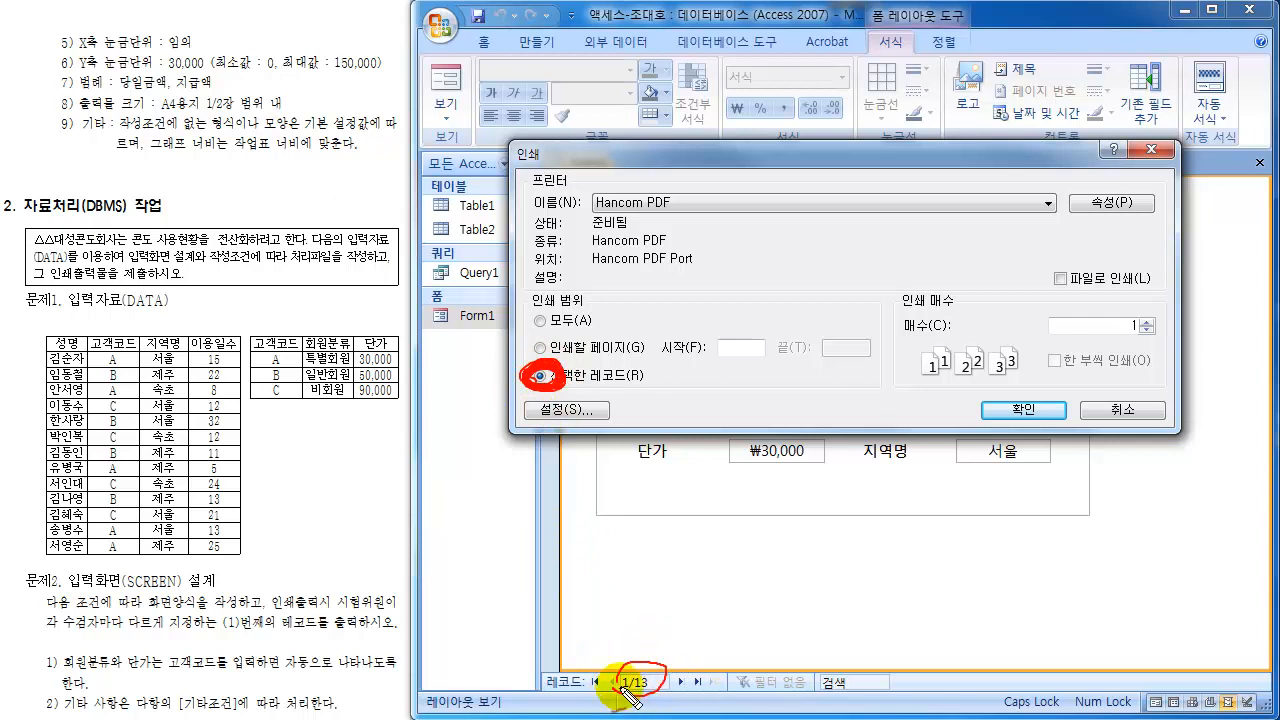
mouse_move(638, 632)
left_mouse_down()
mouse_move(650, 626)
mouse_move(653, 656)
mouse_move(686, 693)
mouse_move(650, 625)
mouse_move(656, 666)
left_mouse_up()
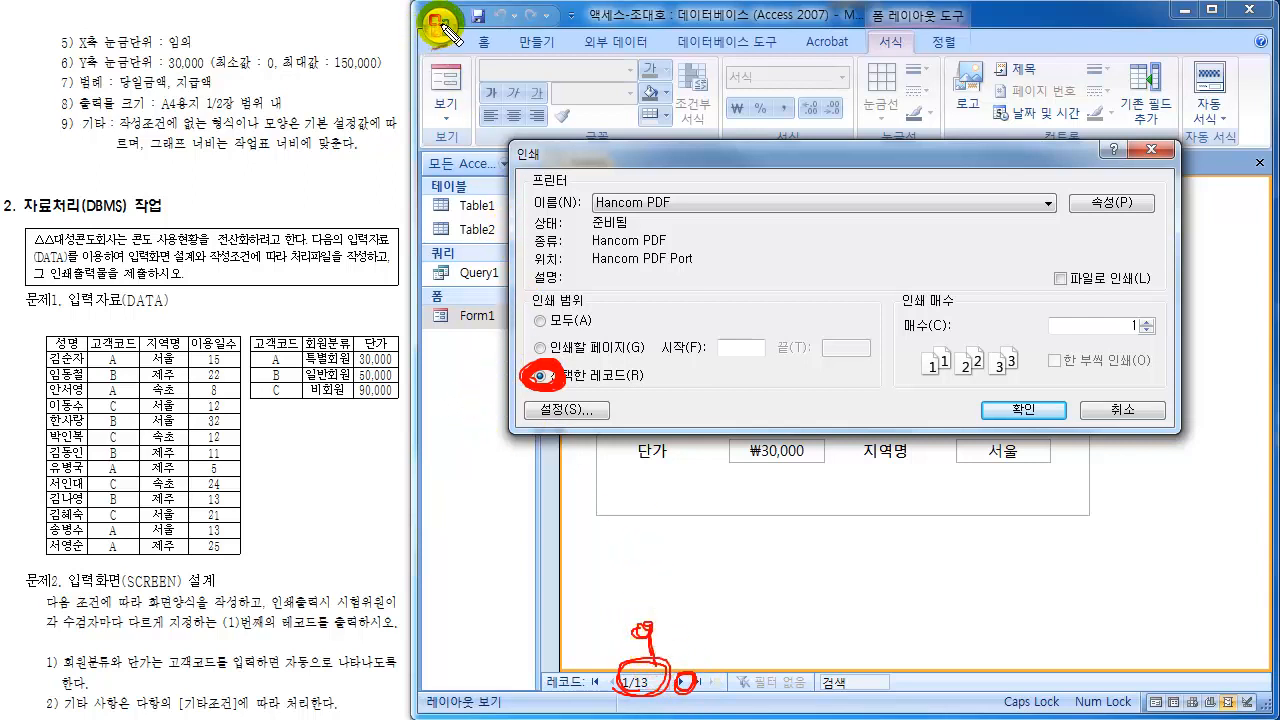
left_click_drag(452, 28, 468, 64)
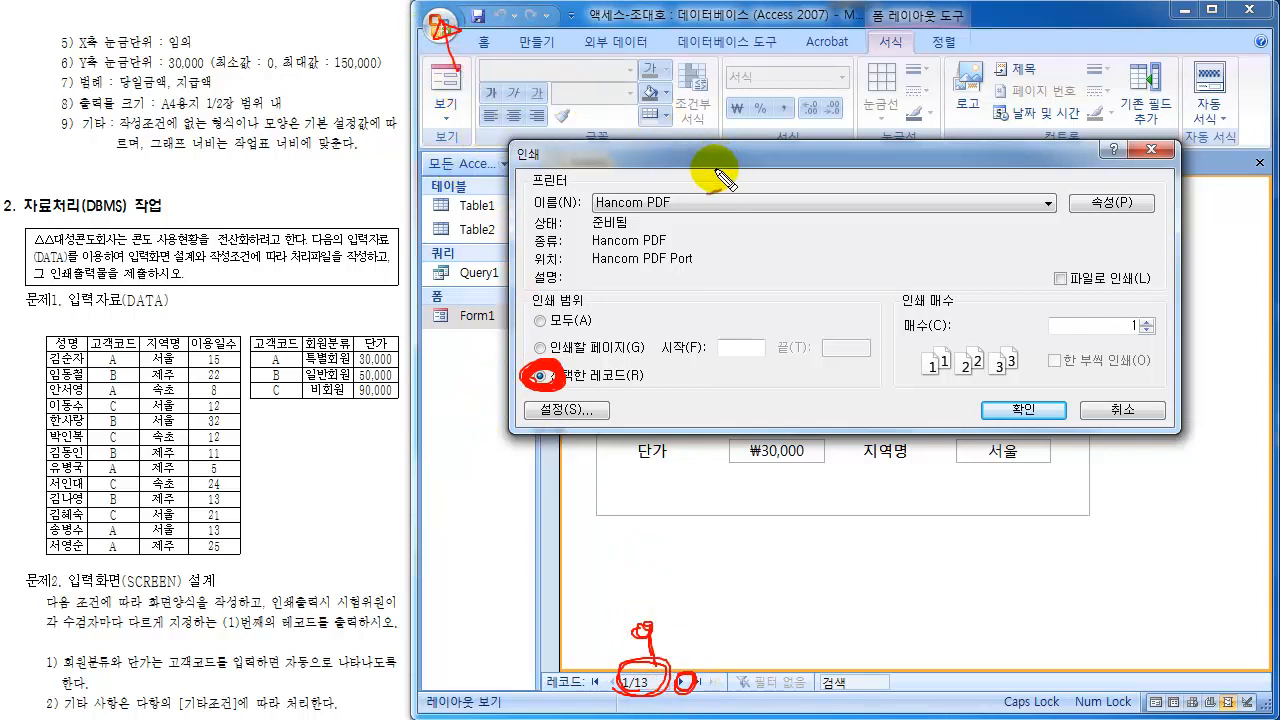
mouse_move(517, 367)
left_mouse_down()
mouse_move(493, 365)
mouse_move(560, 381)
left_mouse_up()
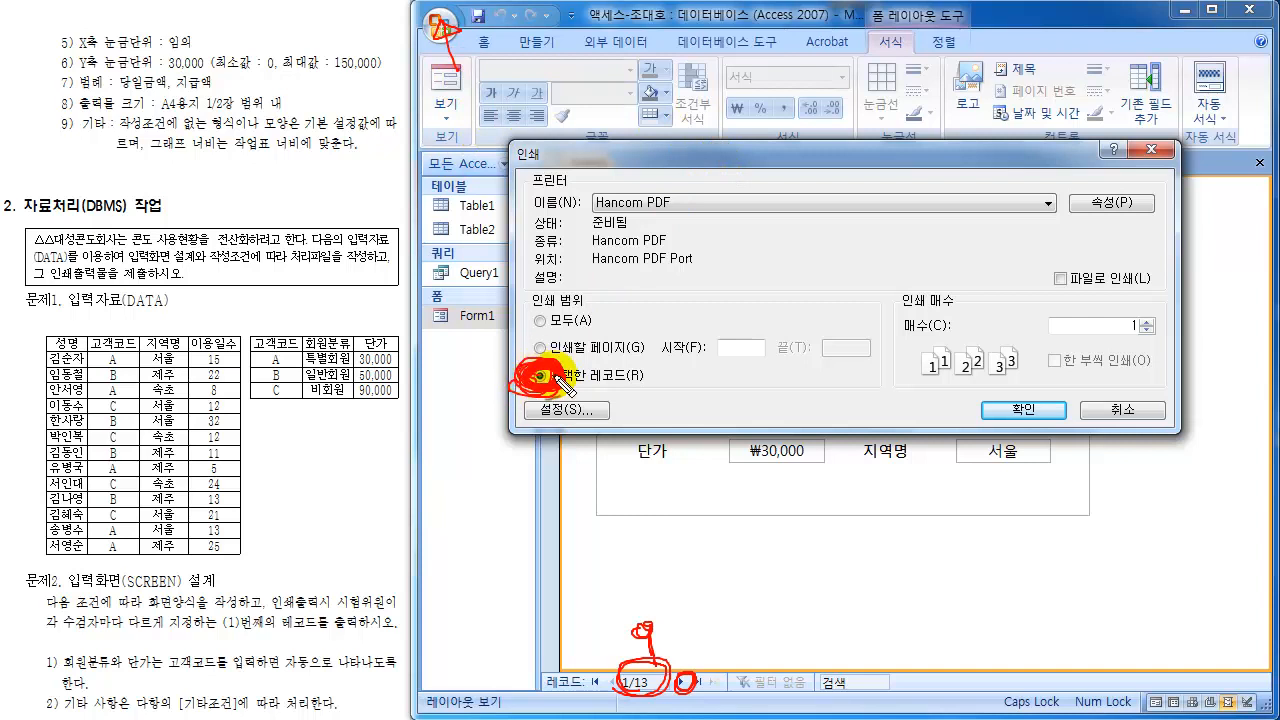
left_click_drag(1030, 397, 1036, 432)
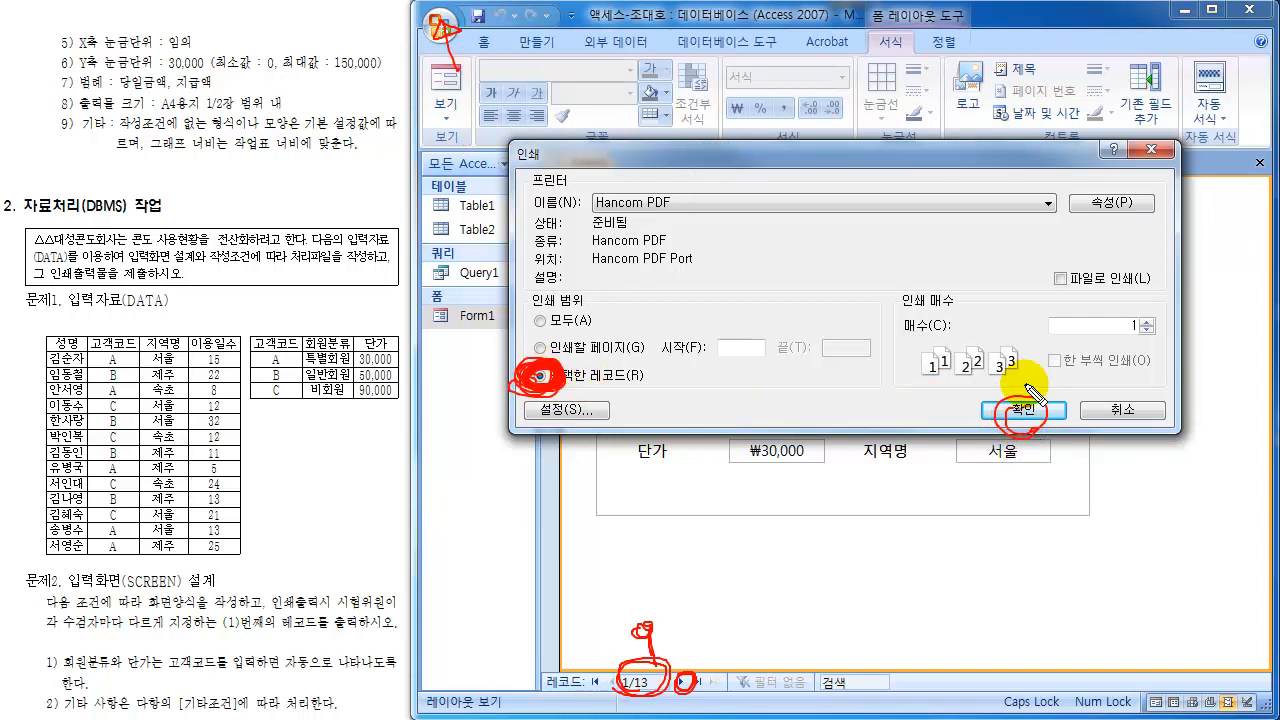
key("Escape")
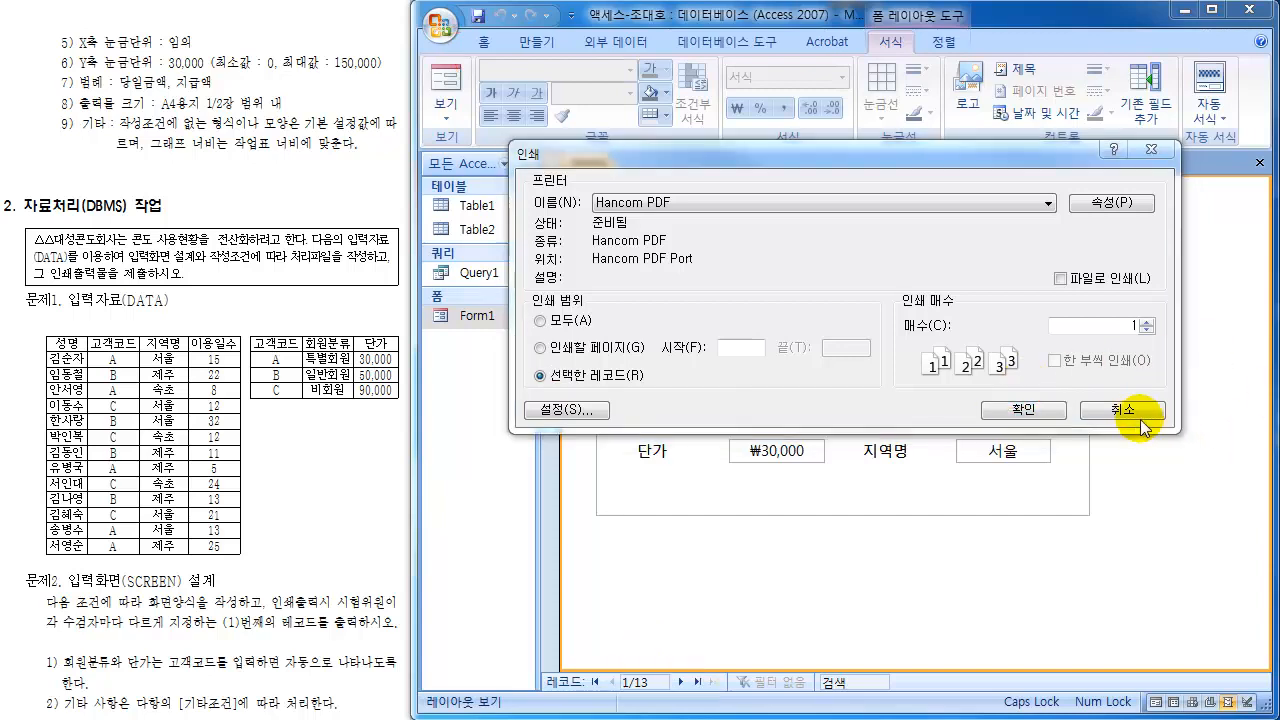
- Dismiss the print settings without printing and close Form1
left_click(1131, 416)
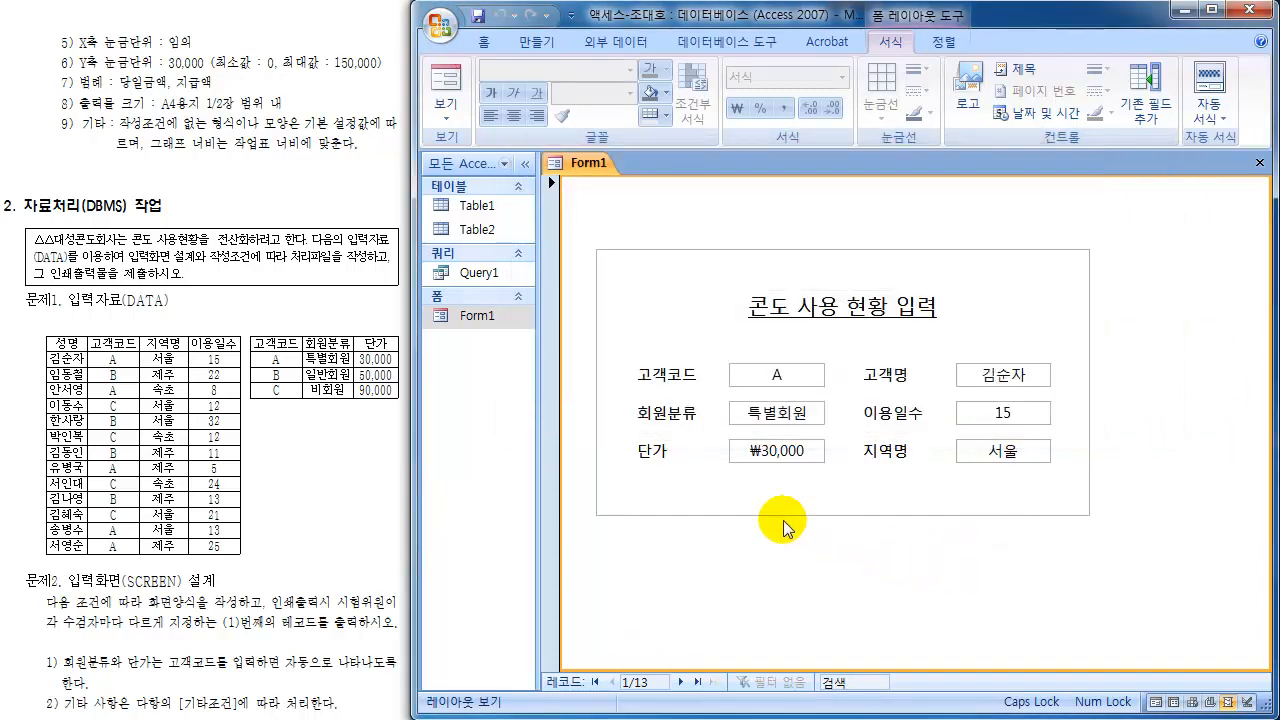
left_click(1260, 164)
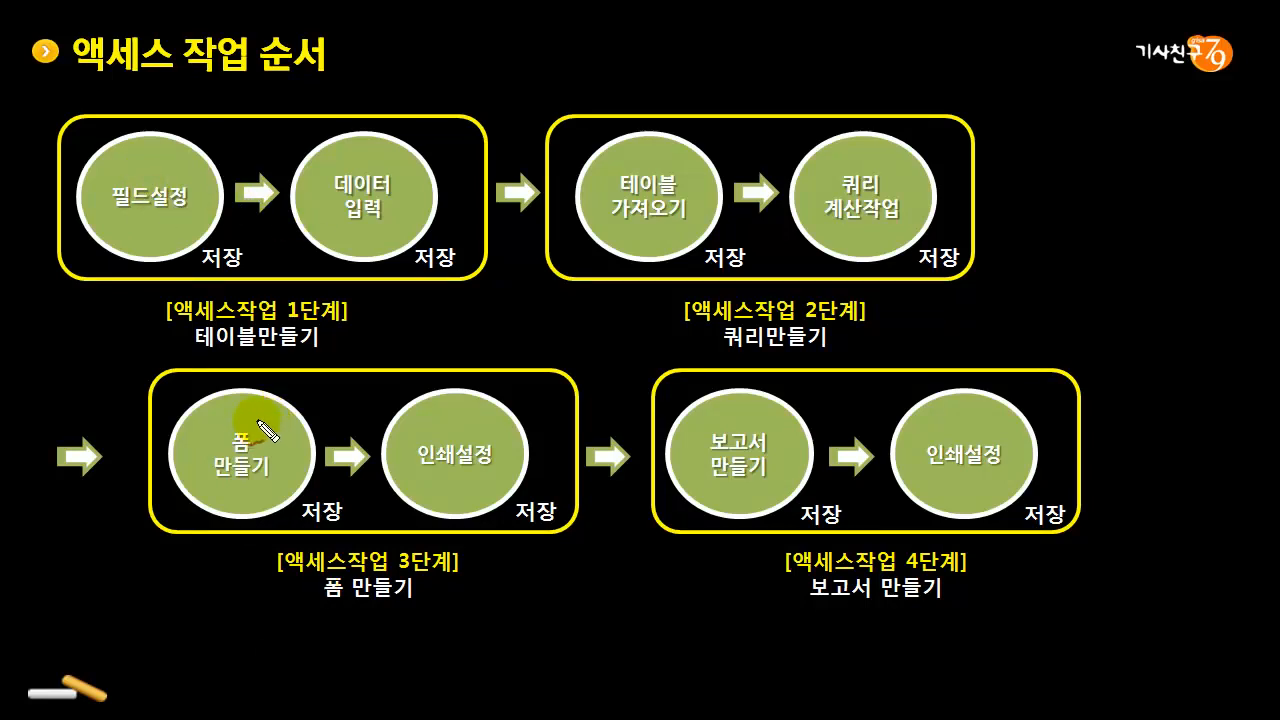
mouse_move(268, 432)
left_mouse_down()
mouse_move(268, 510)
mouse_move(243, 425)
left_mouse_up()
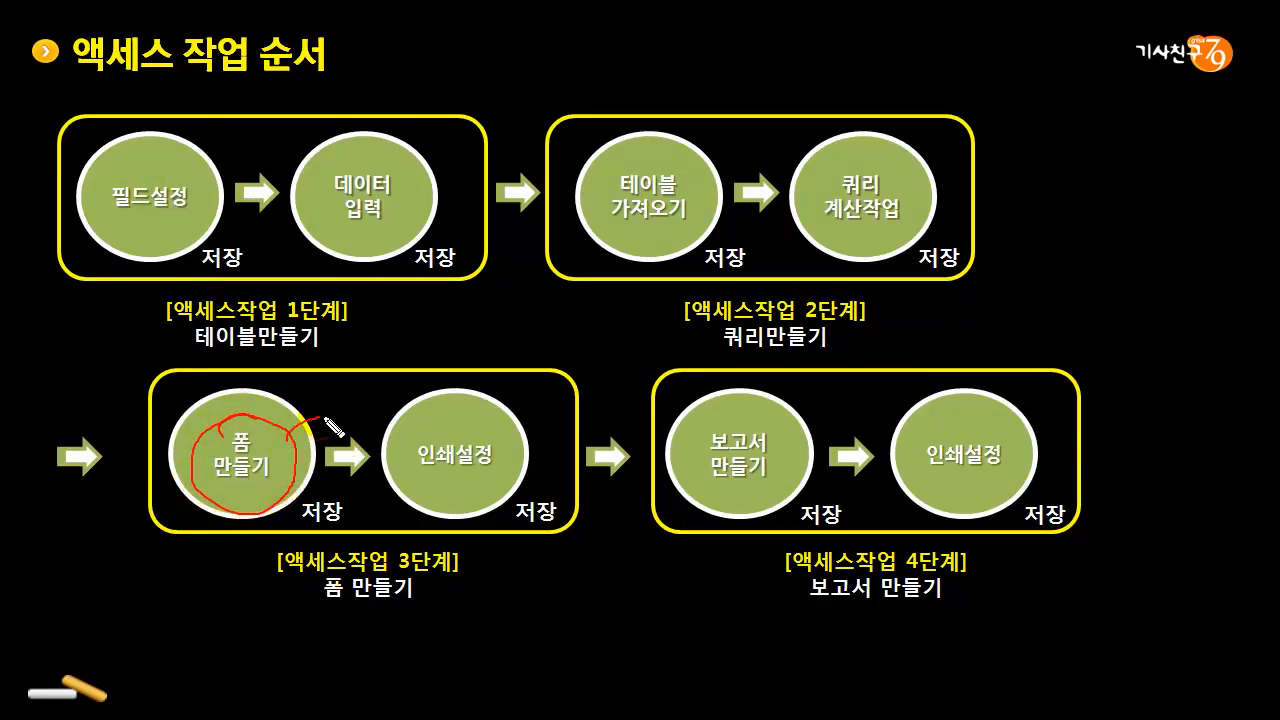
mouse_move(405, 438)
left_mouse_down()
mouse_move(466, 437)
mouse_move(512, 464)
mouse_move(491, 503)
mouse_move(420, 457)
left_mouse_up()
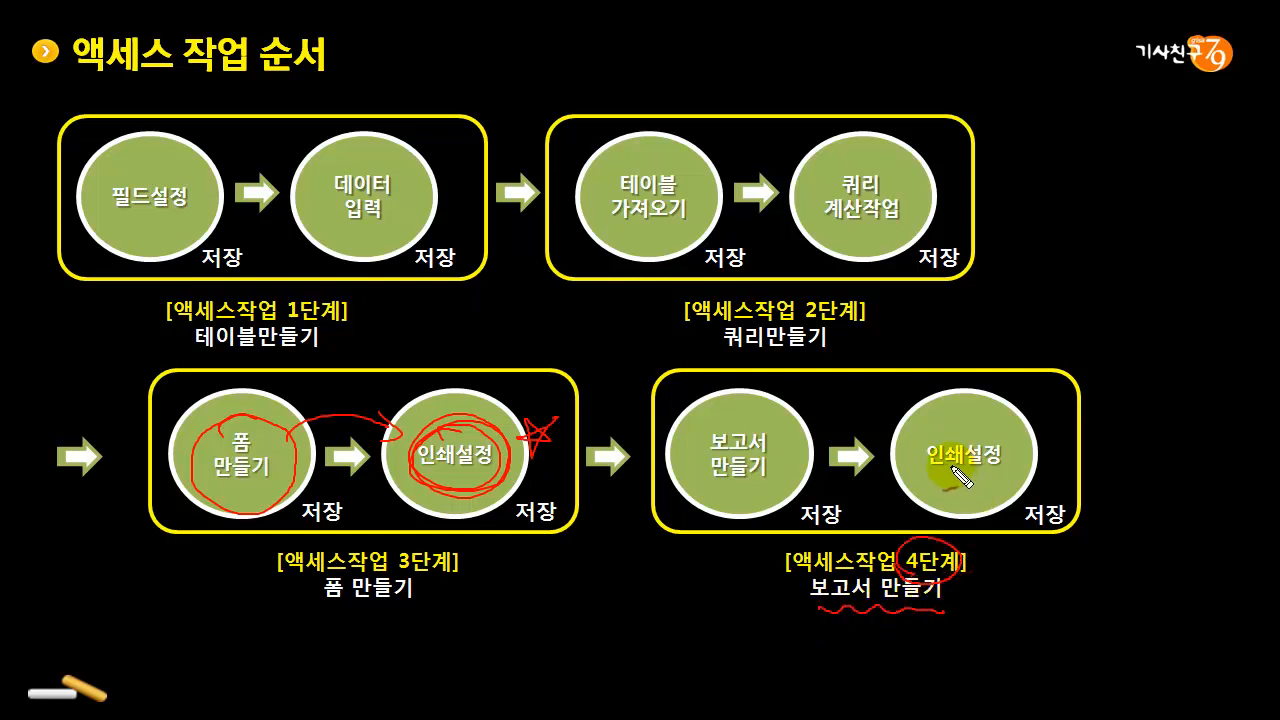
mouse_move(962, 474)
left_mouse_down()
mouse_move(994, 437)
mouse_move(908, 451)
mouse_move(976, 474)
left_mouse_up()
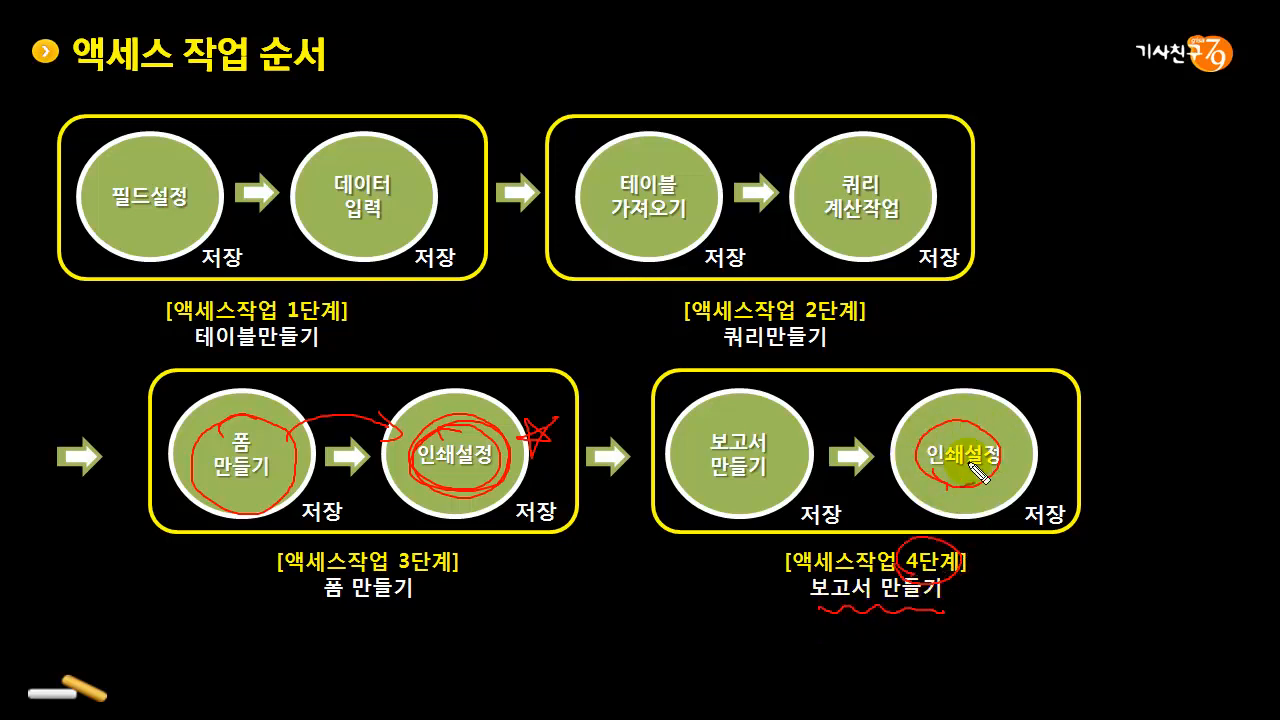
key("Escape")
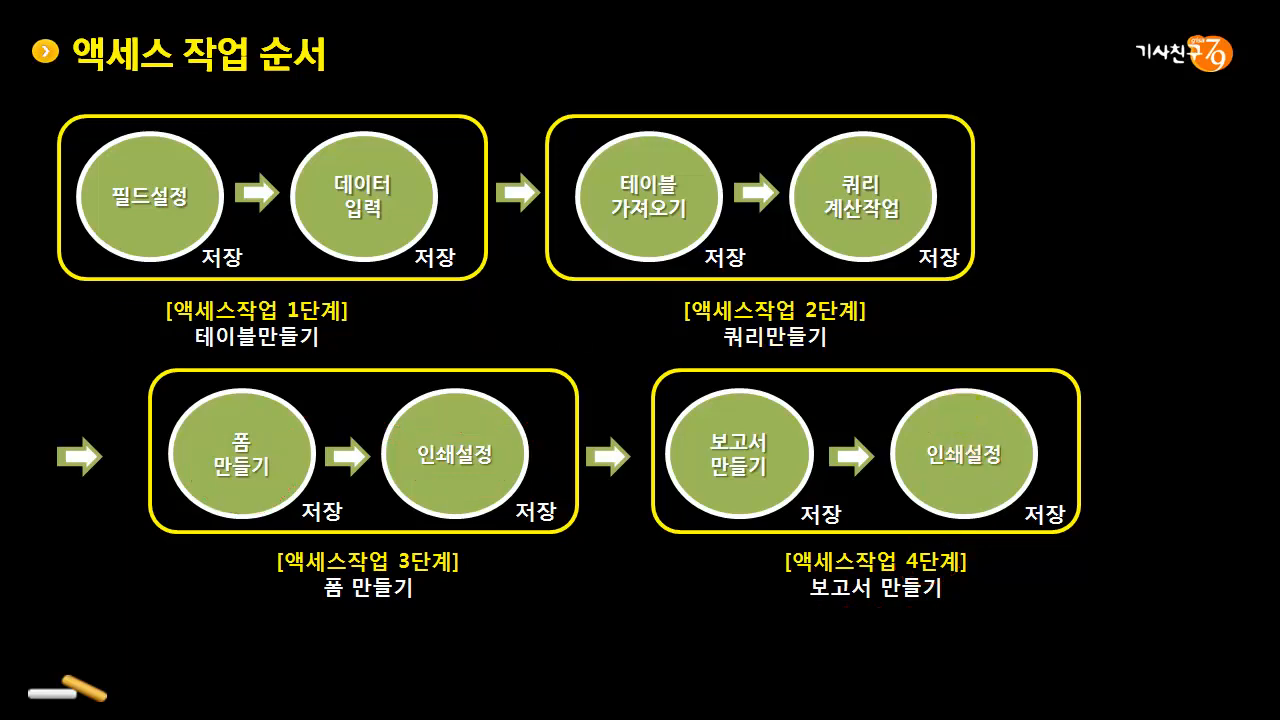
left_click(85, 451)
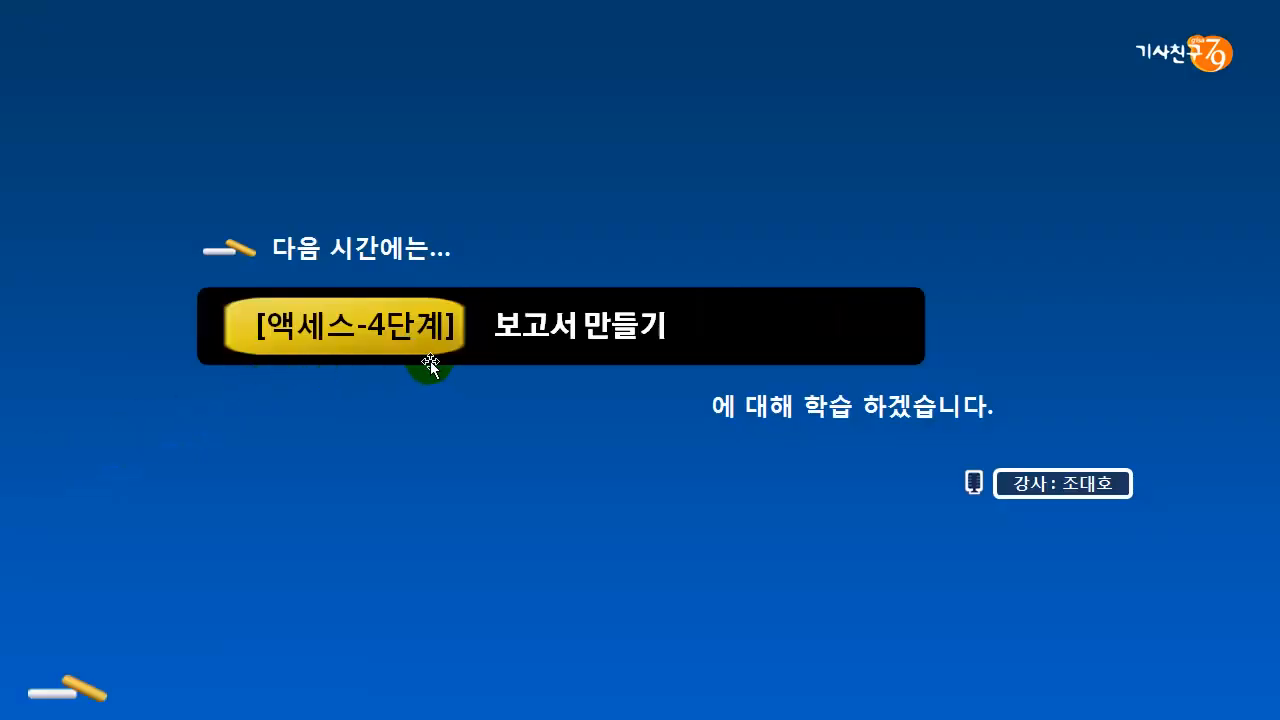